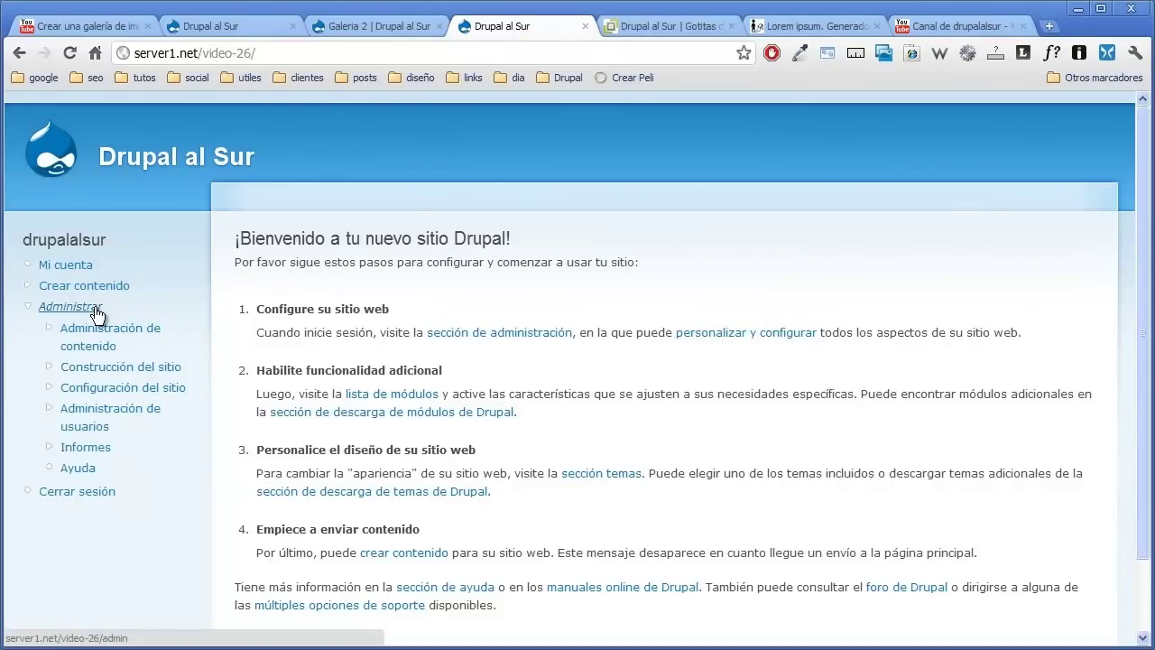
- Open the Módulos administration page under Construcción del sitio
click(95, 308)
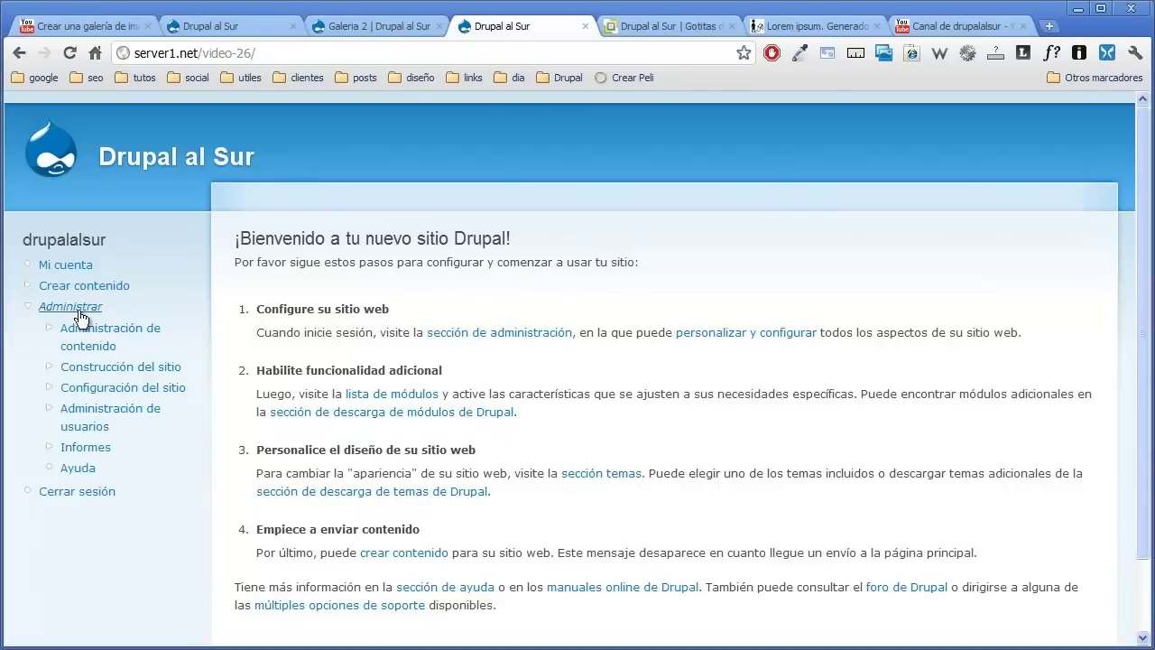
click(81, 367)
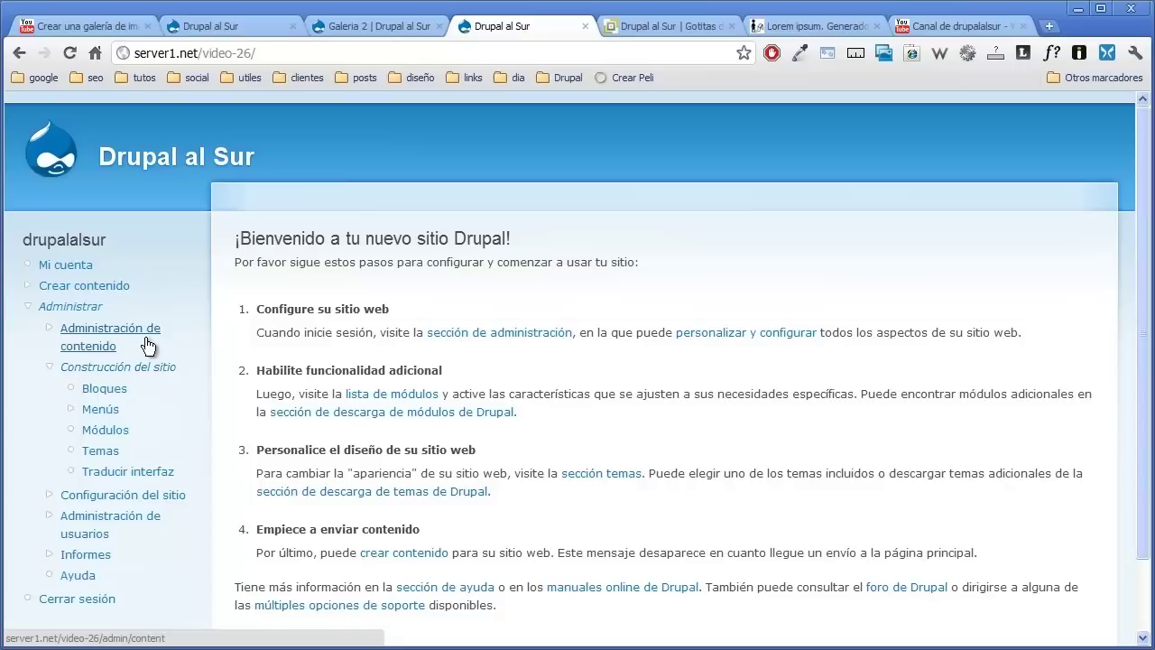
click(176, 369)
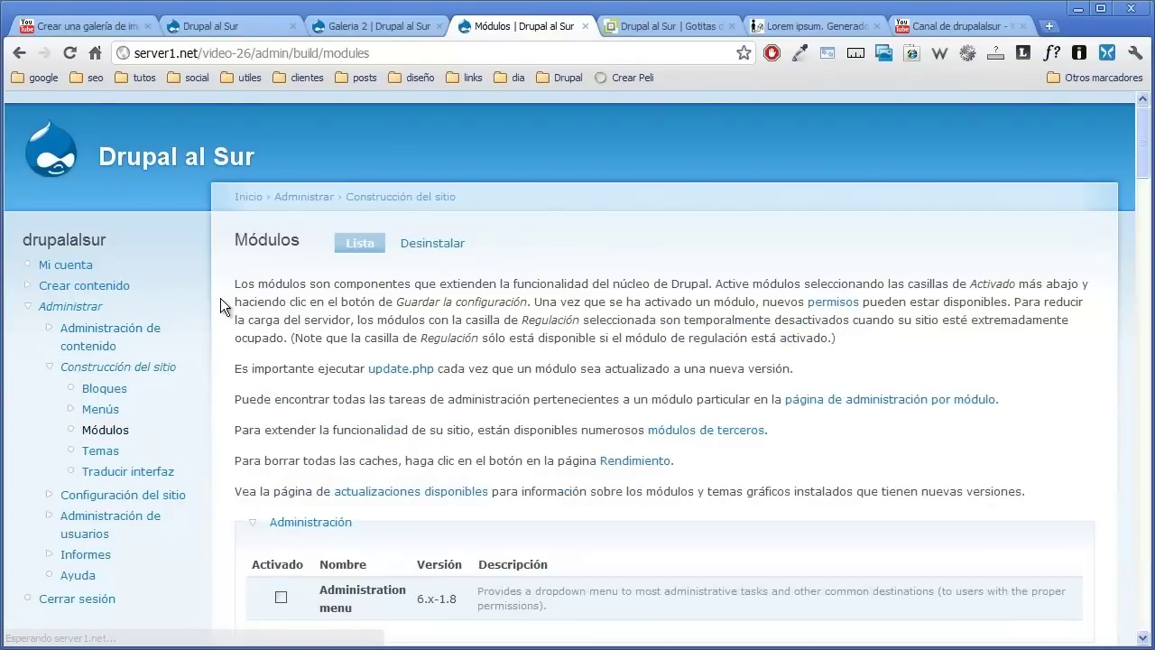
- Mark the CCK modules Content, Fieldgroup, FileField and ImageField for activation
scroll(220, 297, down, 2)
scroll(221, 305, down, 3)
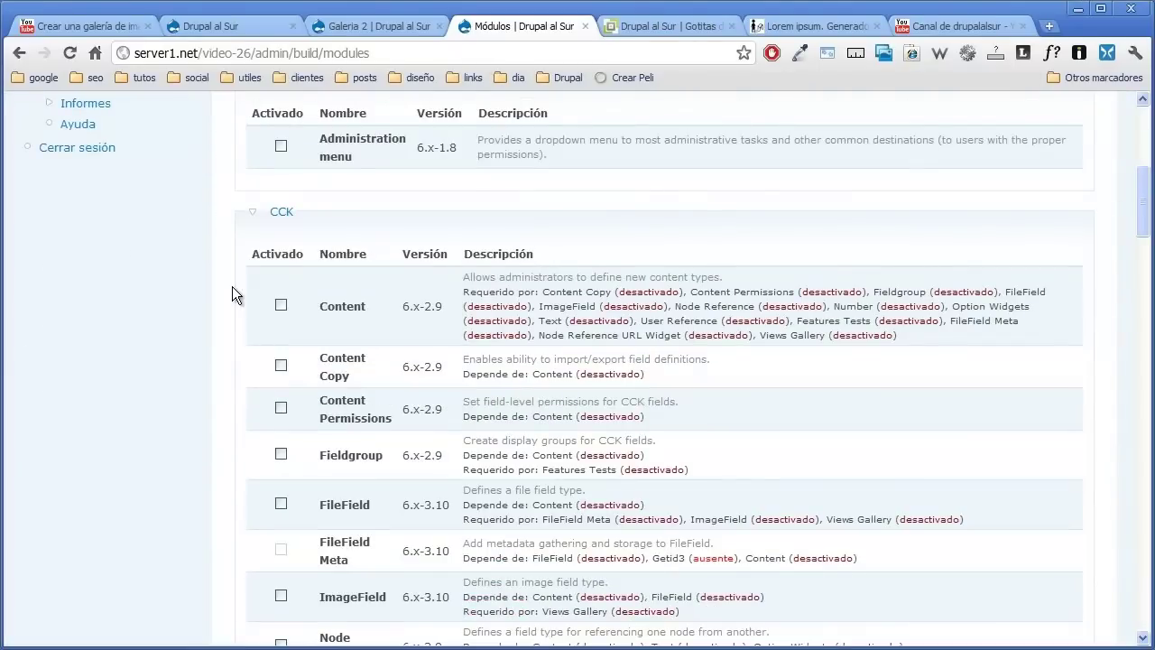
scroll(232, 294, down, 1)
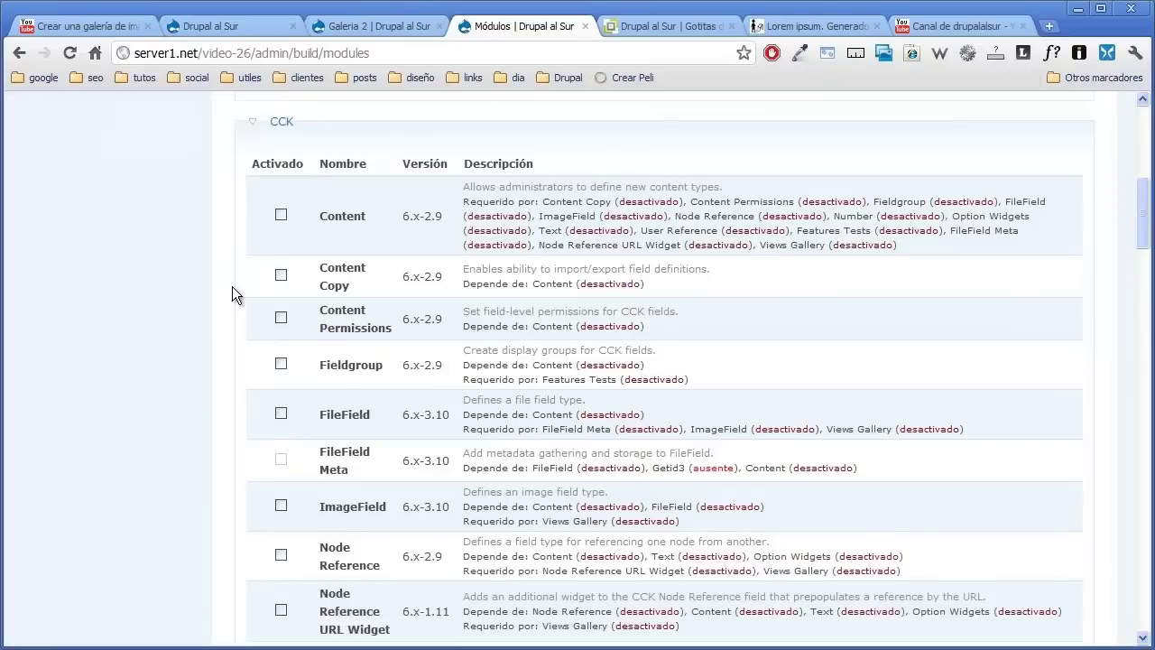
click(281, 216)
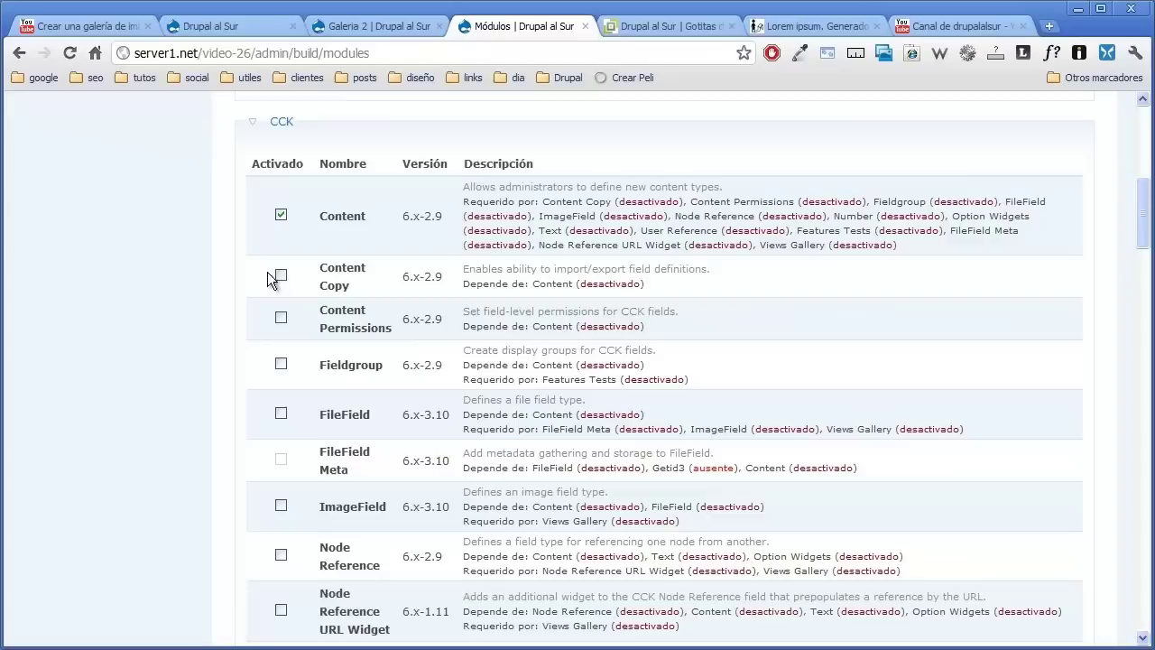
click(281, 364)
click(280, 413)
scroll(255, 344, down, 2)
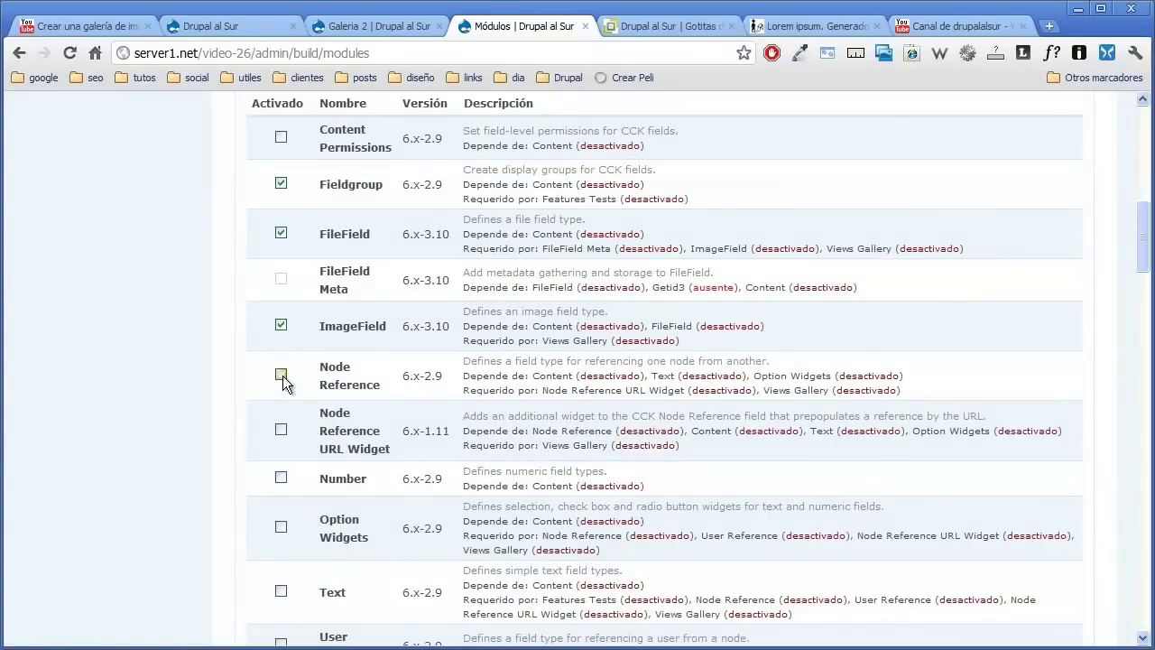
- Mark Node Reference, Node Reference URL Widget, Option Widgets and Text for activation, and save the module configuration
click(281, 374)
scroll(236, 397, down, 2)
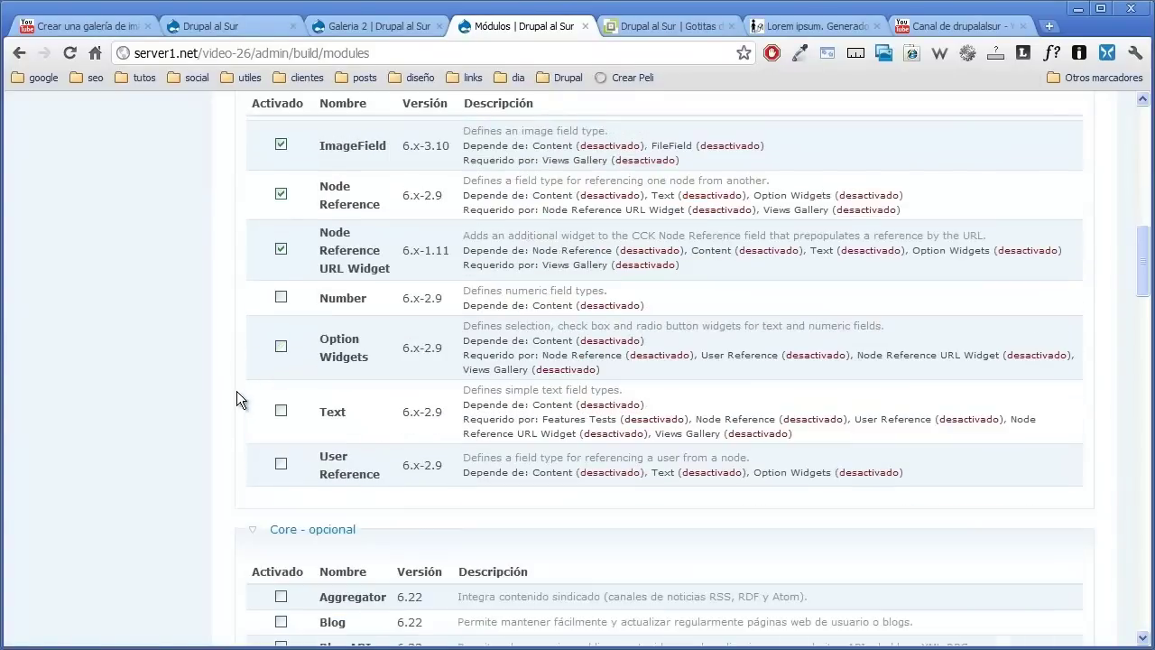
click(280, 348)
key(End)
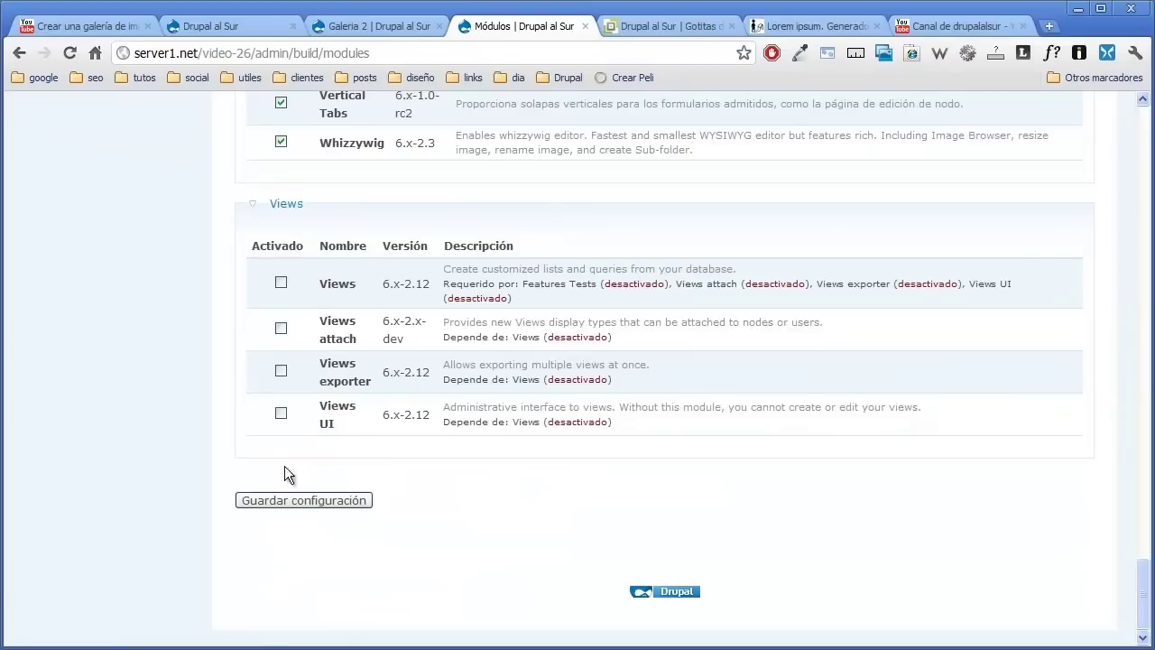
click(298, 500)
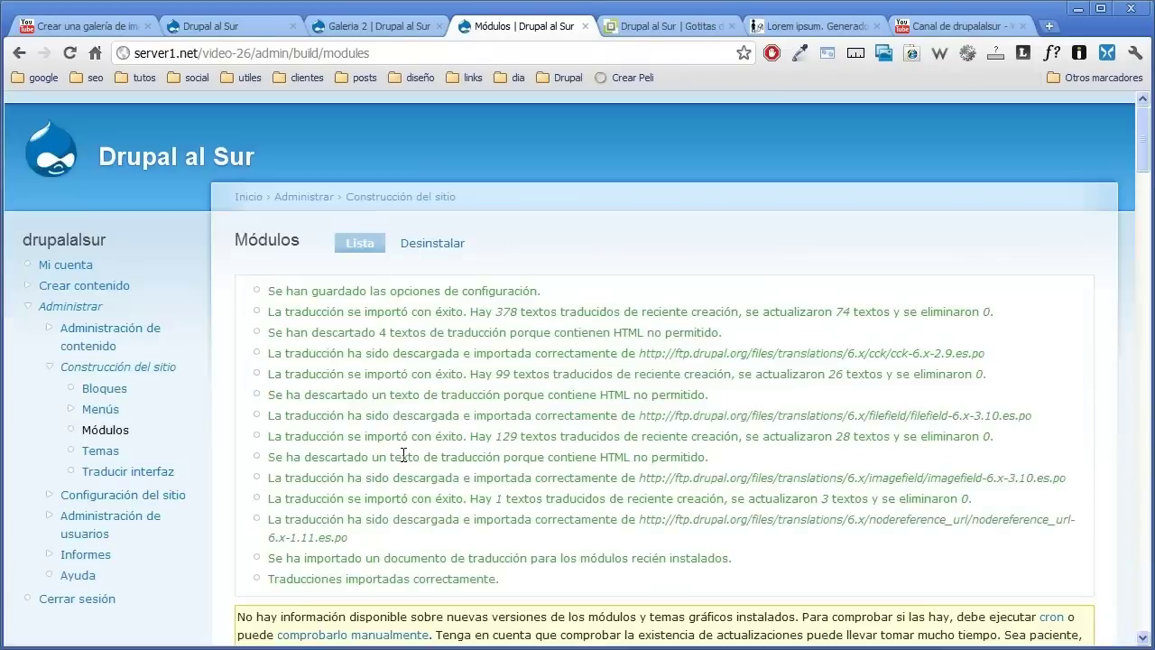
- Enable ImageAPI, ImageAPI GD2, ImageCache and ImageCache UI in the ImageCache group and save the module configuration
scroll(271, 421, down, 7)
scroll(242, 397, down, 15)
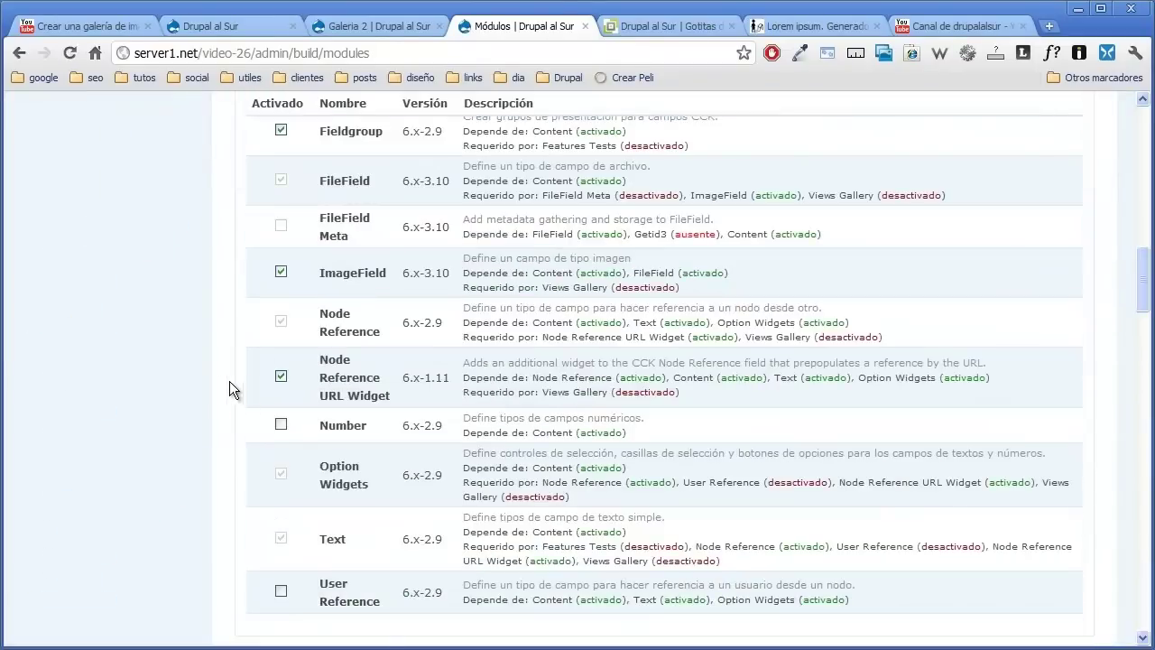
scroll(237, 357, down, 4)
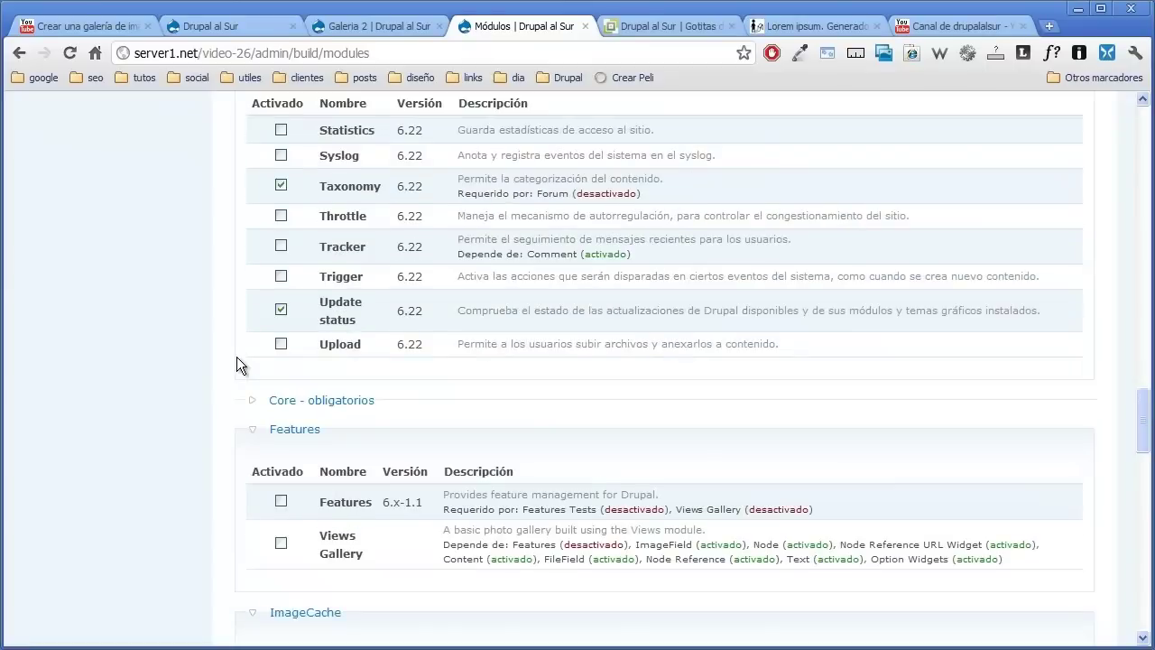
scroll(236, 364, down, 2)
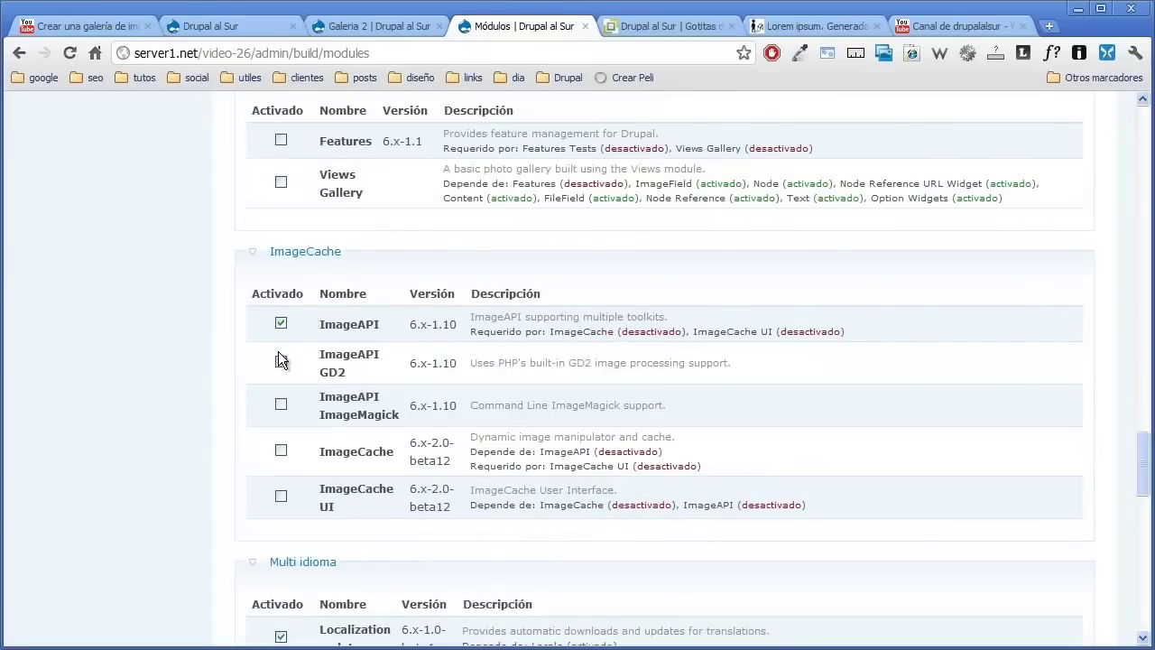
click(280, 362)
click(281, 496)
scroll(243, 404, down, 10)
scroll(241, 417, down, 5)
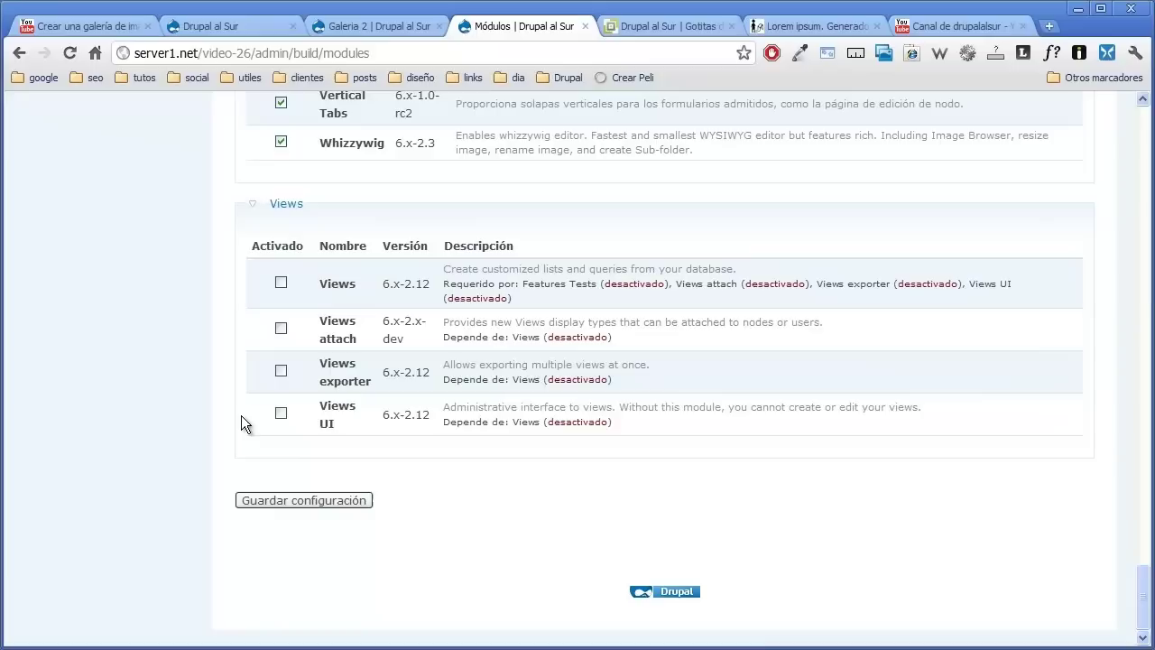
click(274, 502)
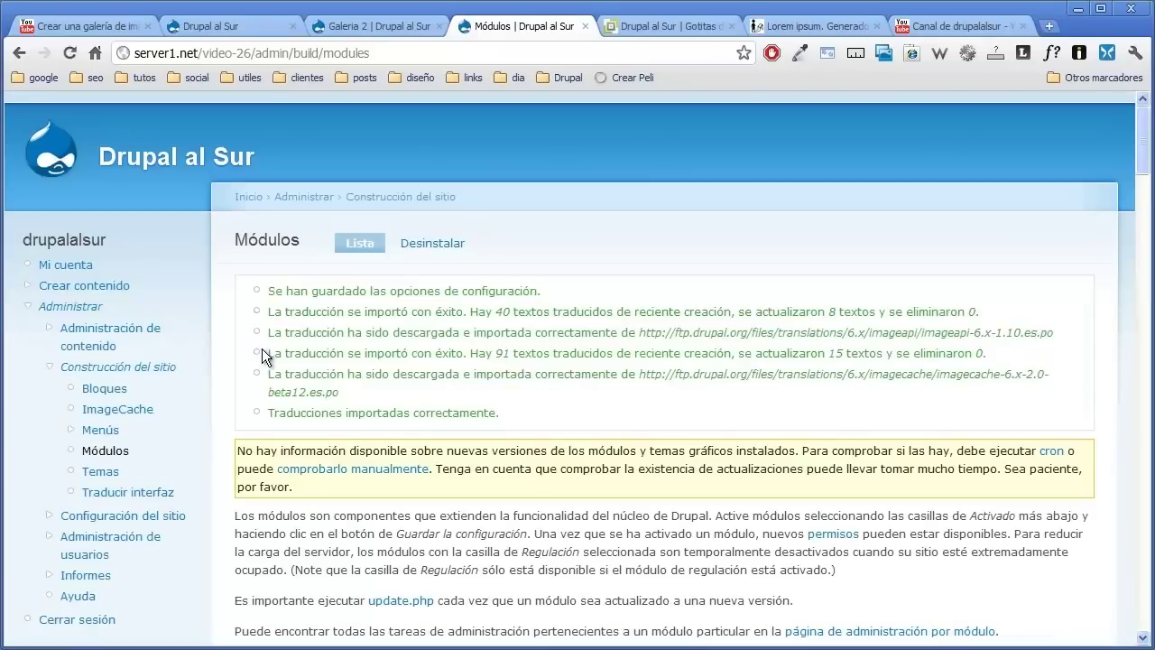
- Enable the Thickbox module in the Otros group and save the module configuration
scroll(262, 348, down, 9)
scroll(265, 338, down, 15)
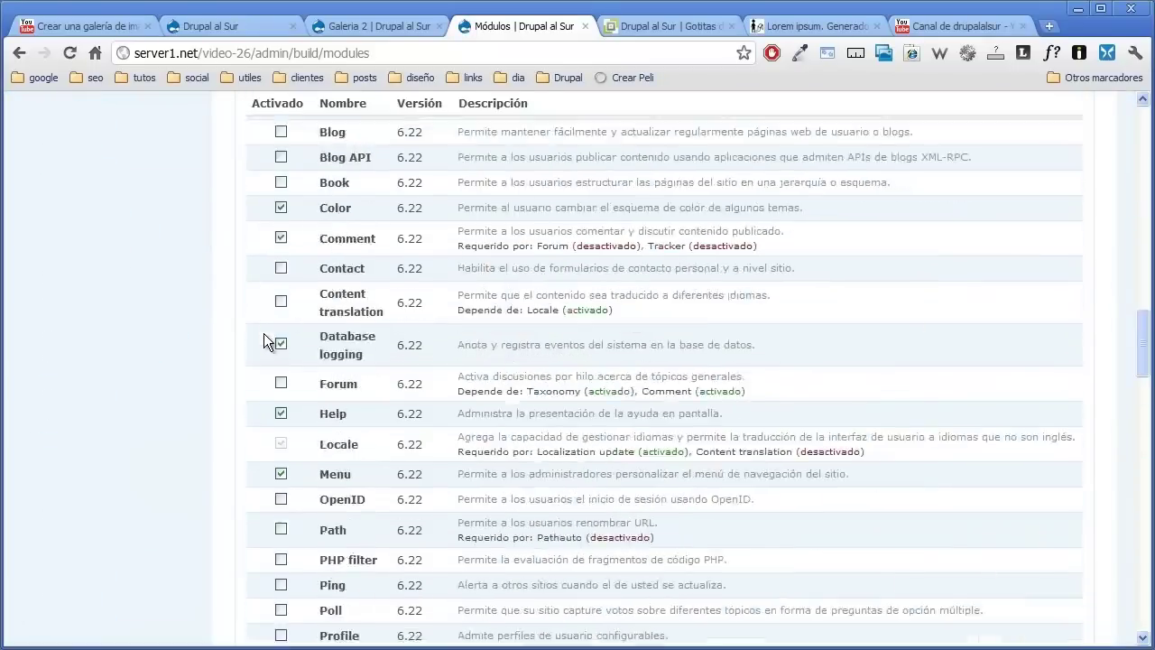
scroll(238, 319, down, 3)
scroll(237, 319, up, 1)
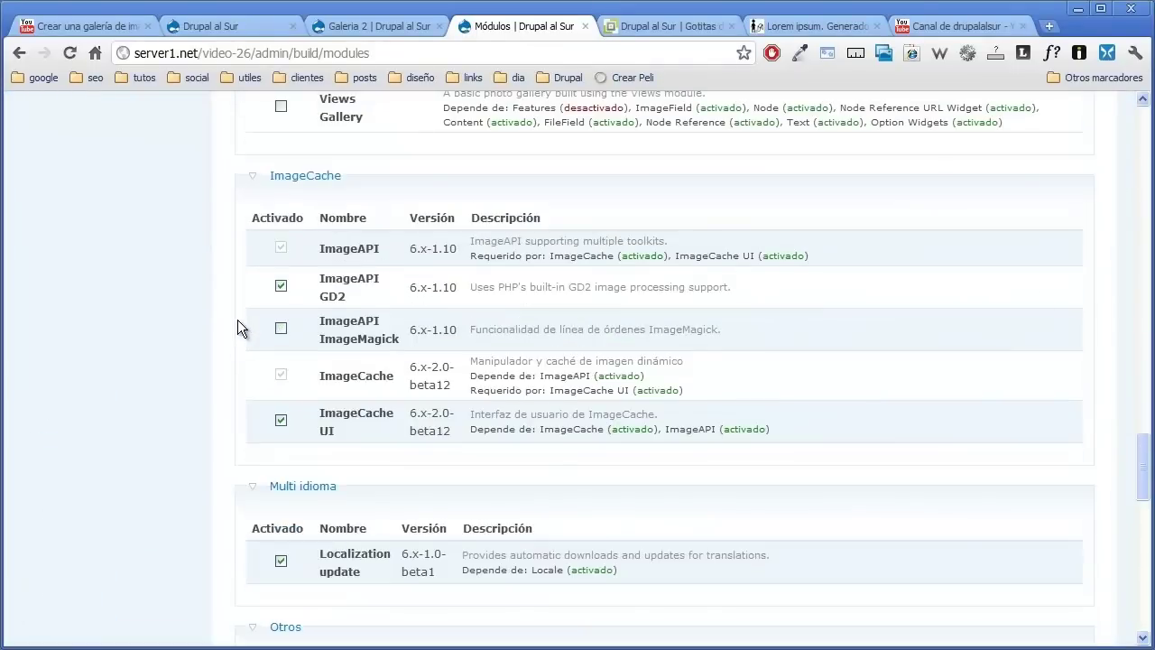
scroll(237, 321, down, 5)
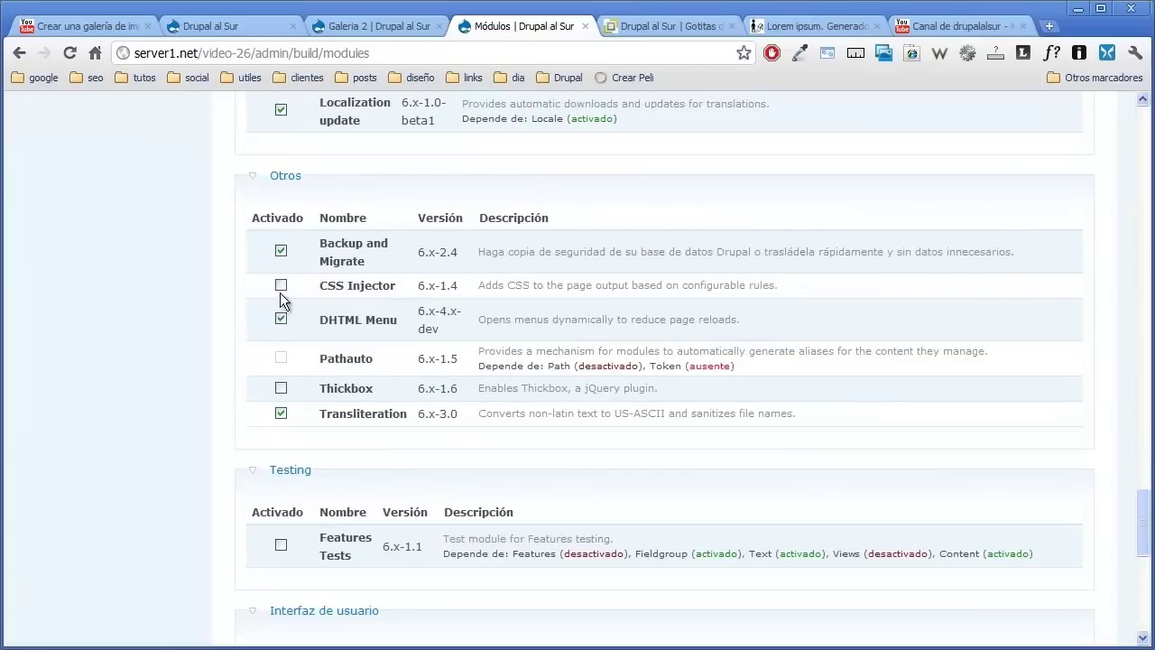
click(277, 388)
scroll(254, 327, down, 3)
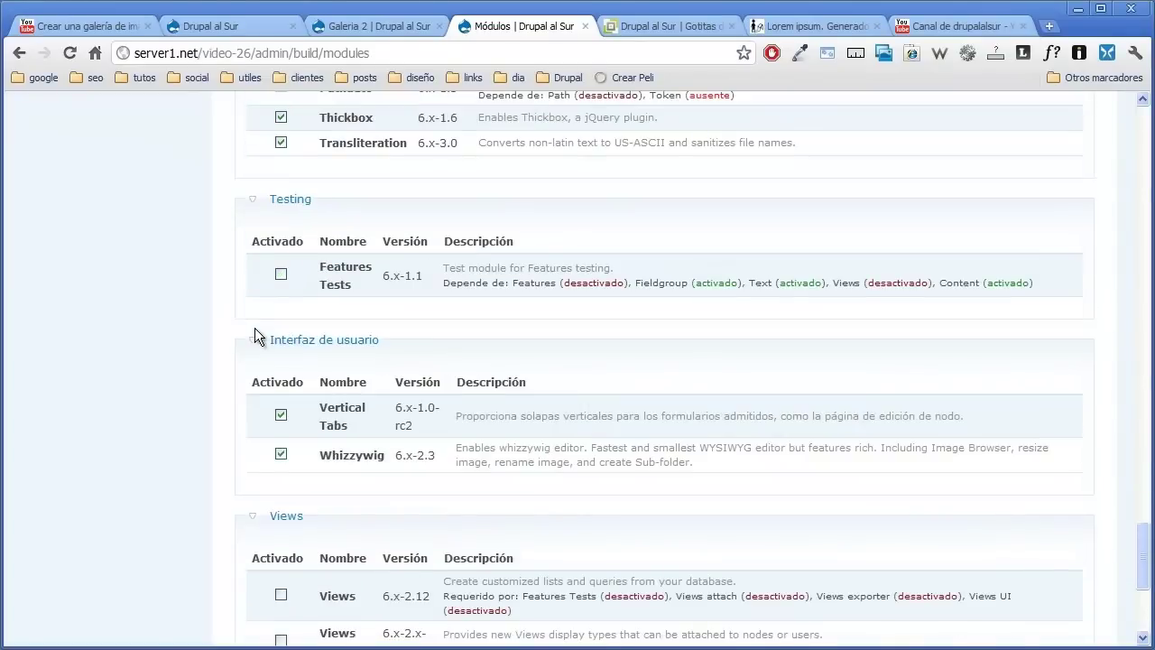
scroll(254, 328, down, 3)
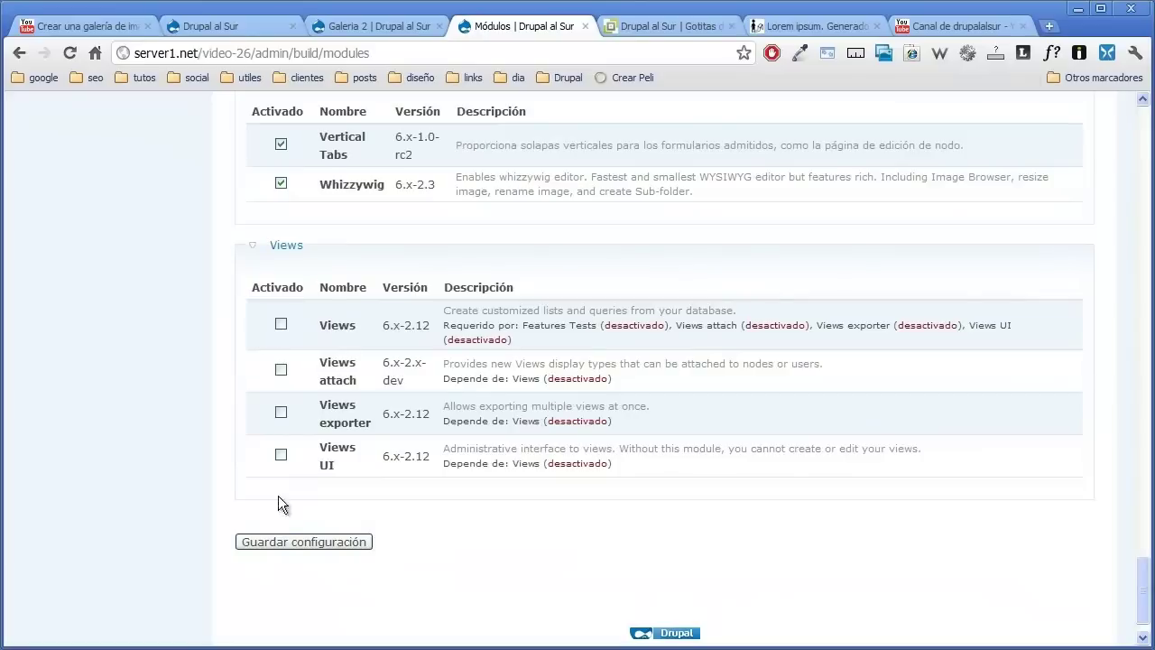
click(278, 541)
- Enable Views, Views attach, Views exporter and Views UI, and save the module configuration
scroll(204, 369, down, 15)
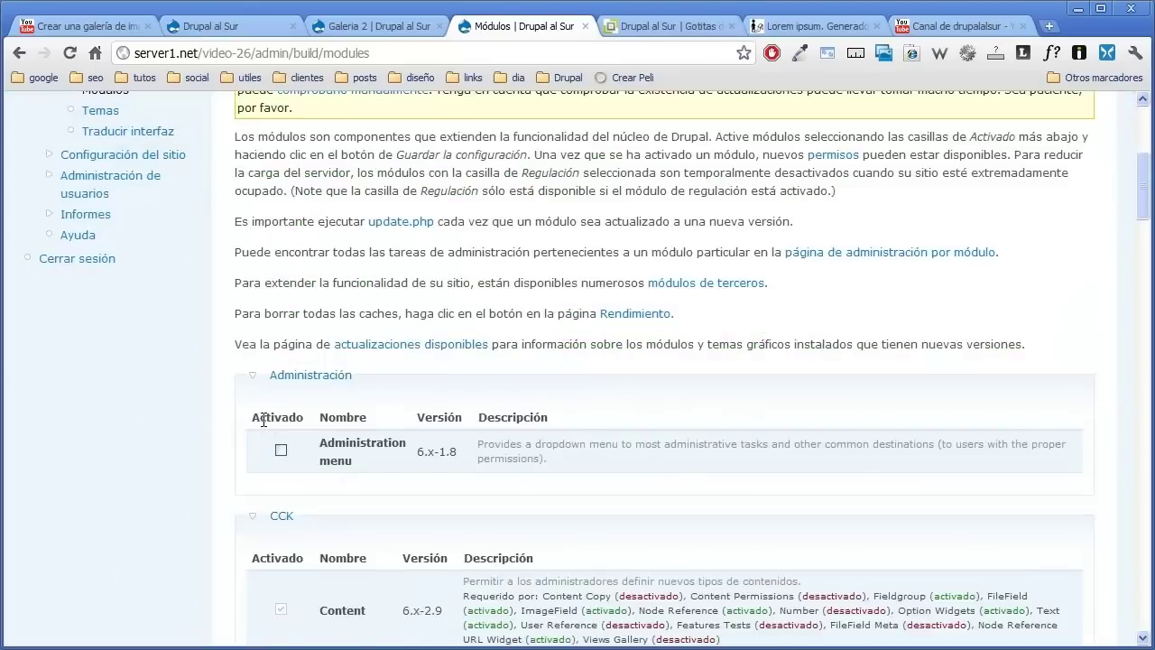
scroll(208, 365, down, 20)
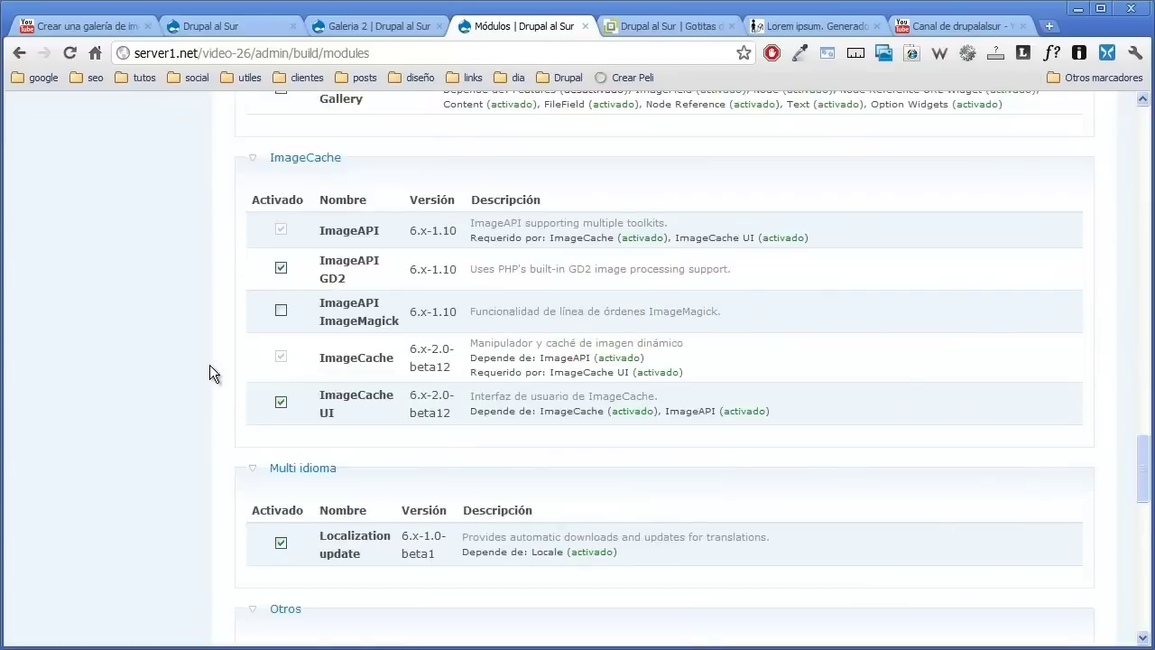
scroll(213, 365, down, 4)
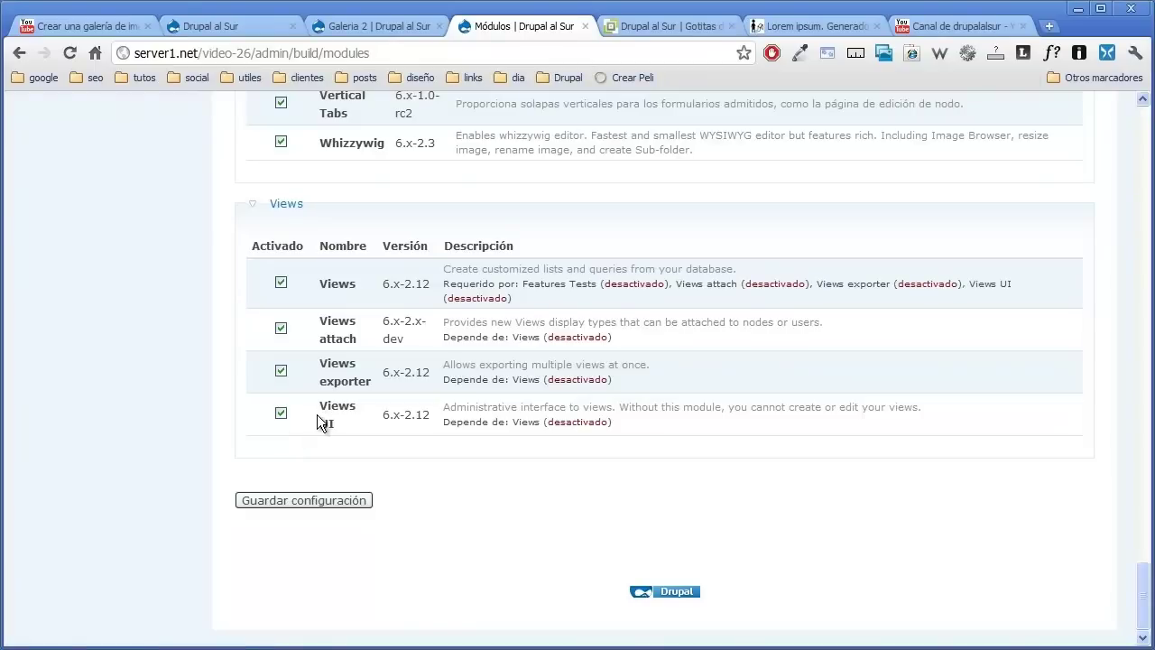
click(312, 498)
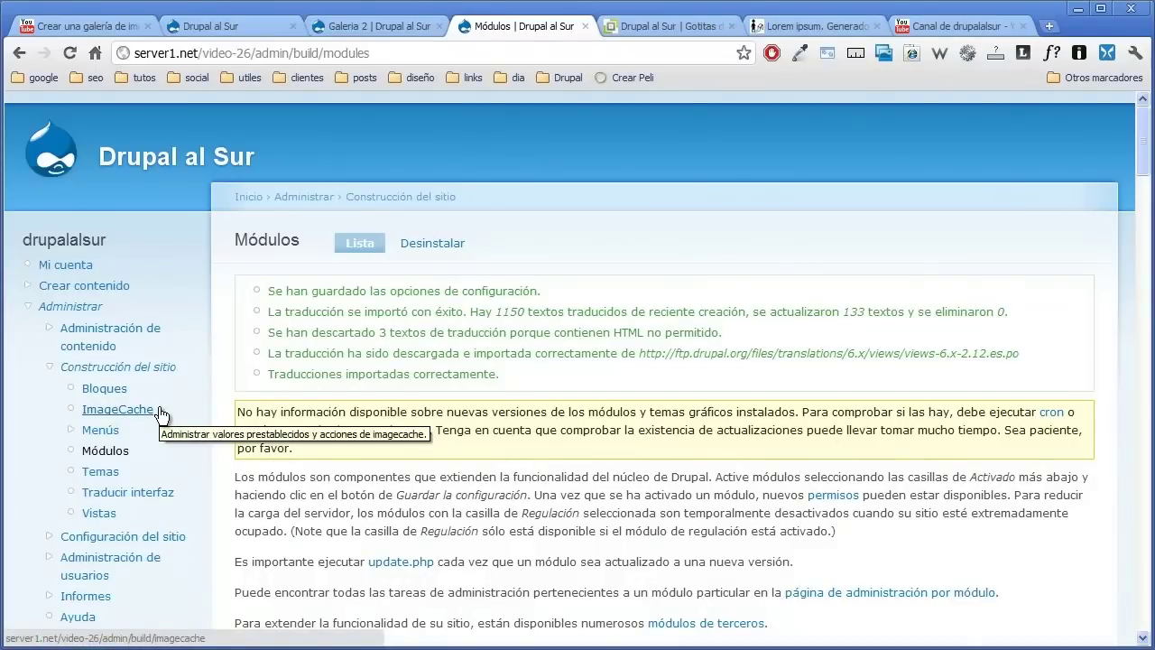
- Examine the gallery thumbnails and the Second Gallery page on the finished stage site
click(201, 29)
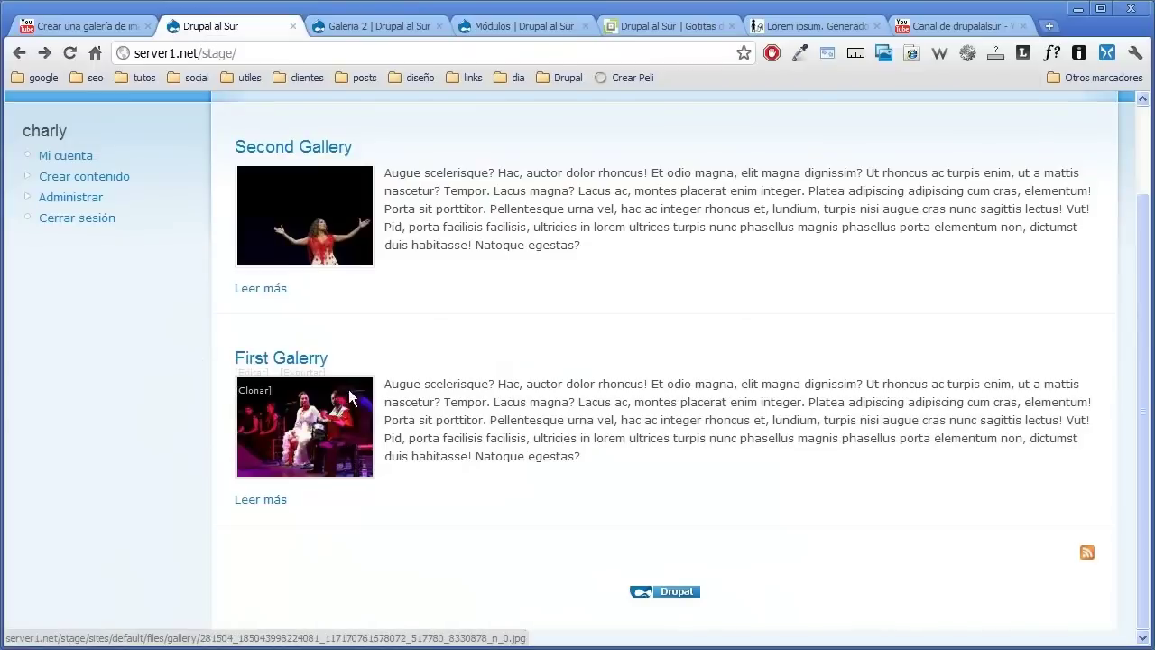
click(302, 150)
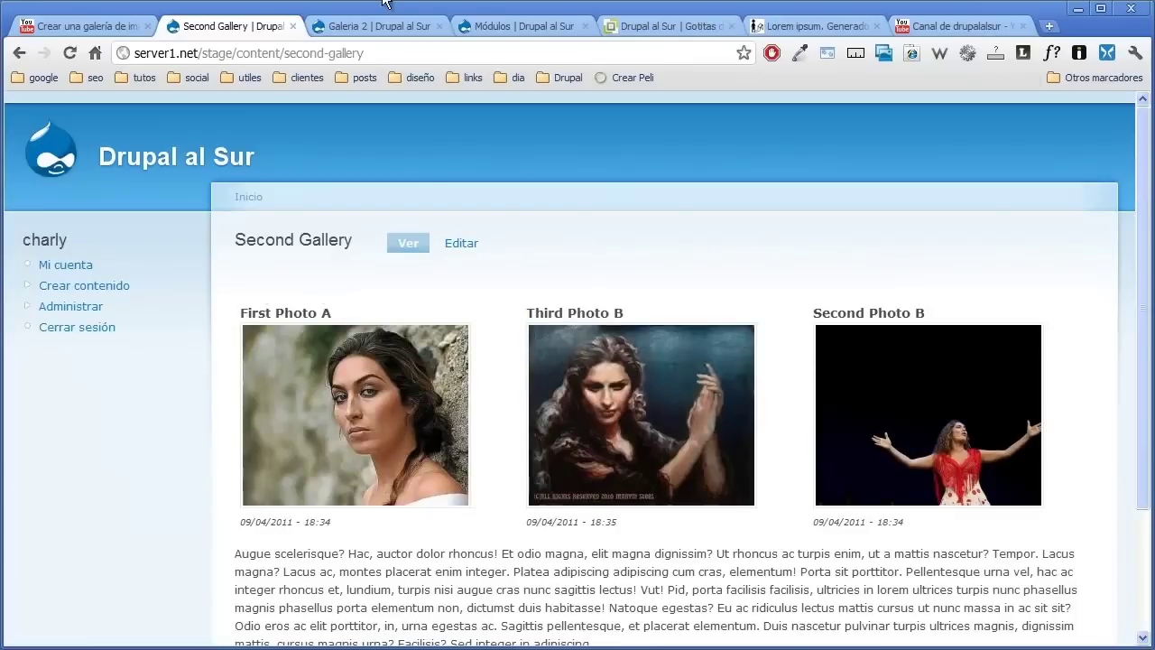
click(488, 27)
- Start a new ImageCache preset on the video-26 site and name it 150x110
scroll(270, 270, down, 1)
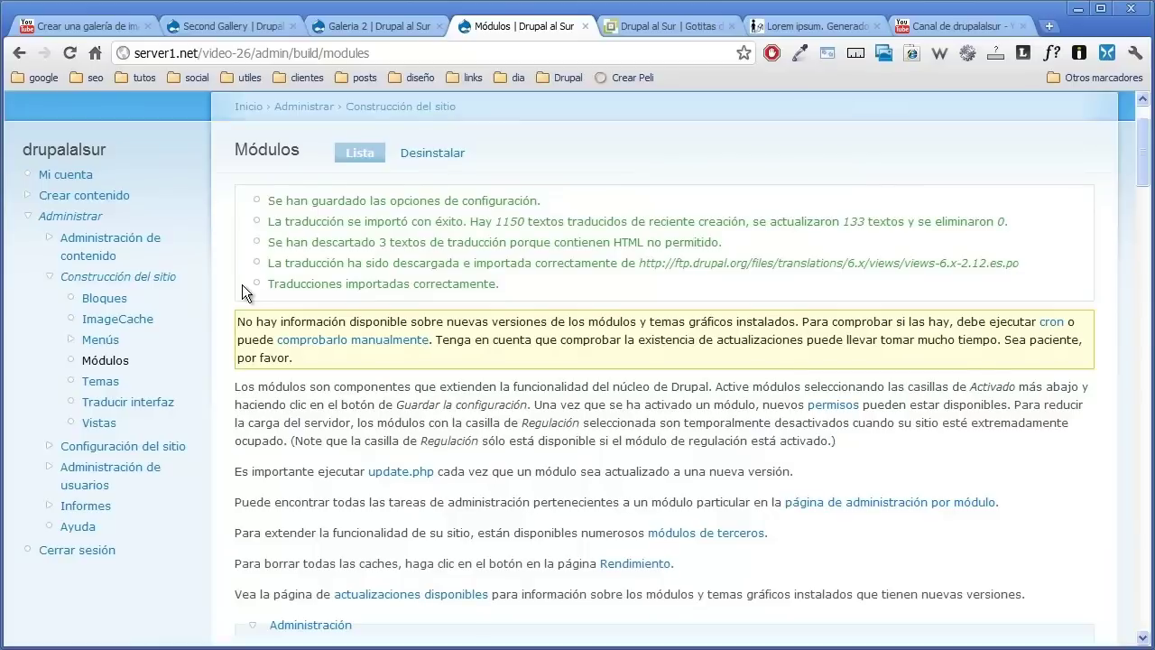
click(142, 323)
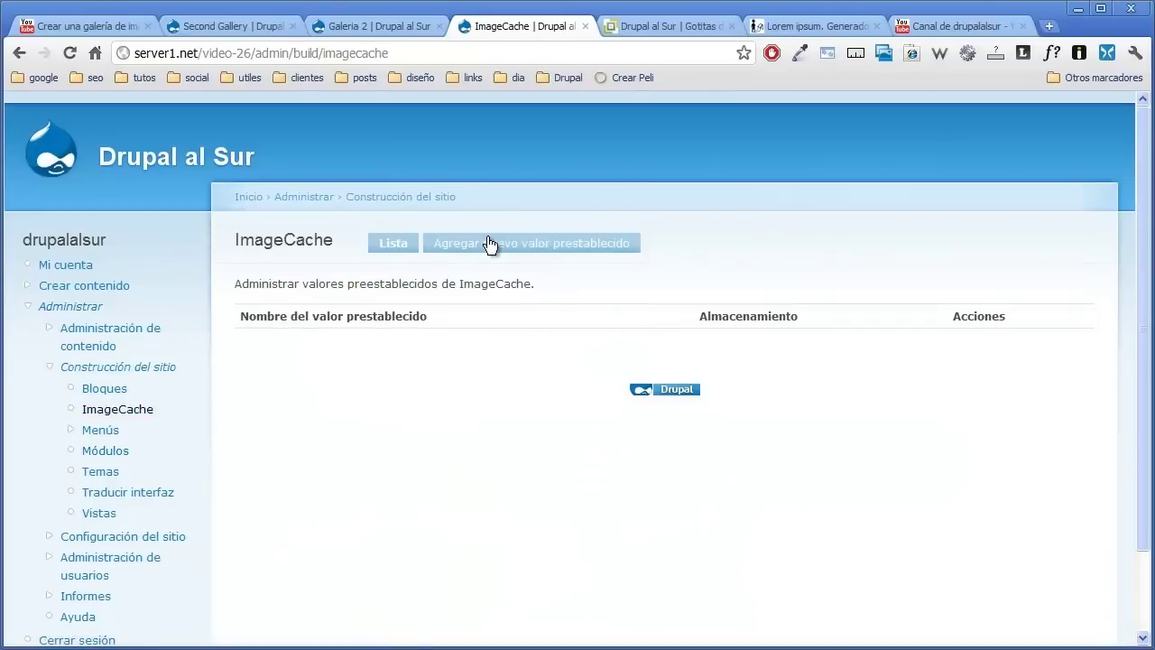
click(490, 244)
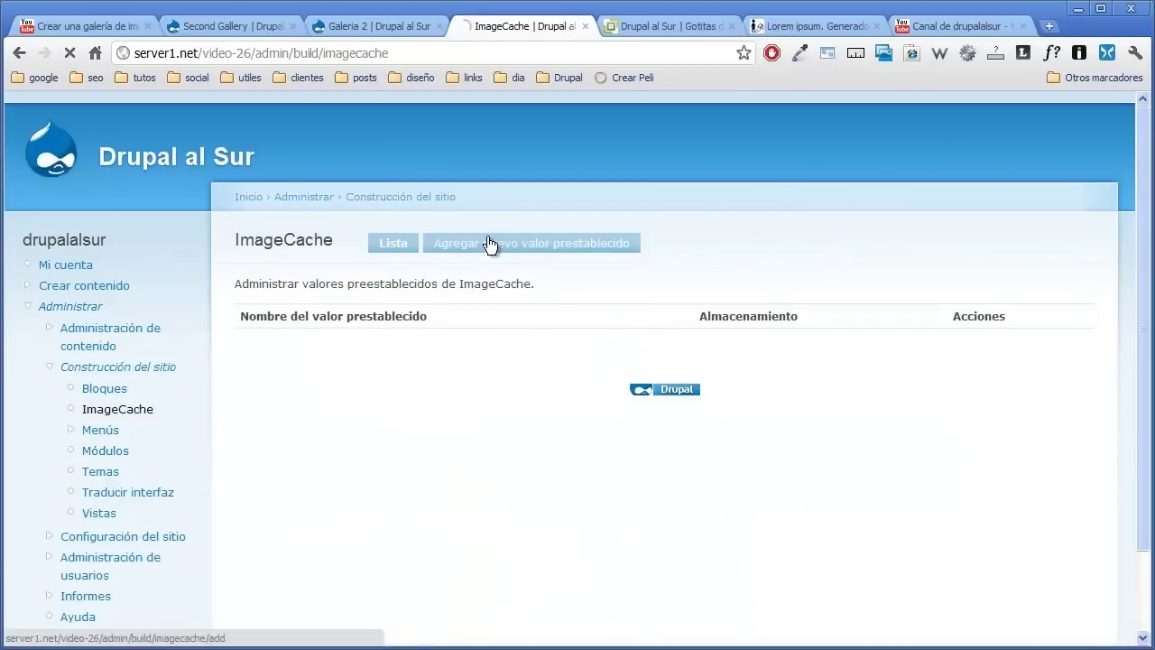
click(336, 302)
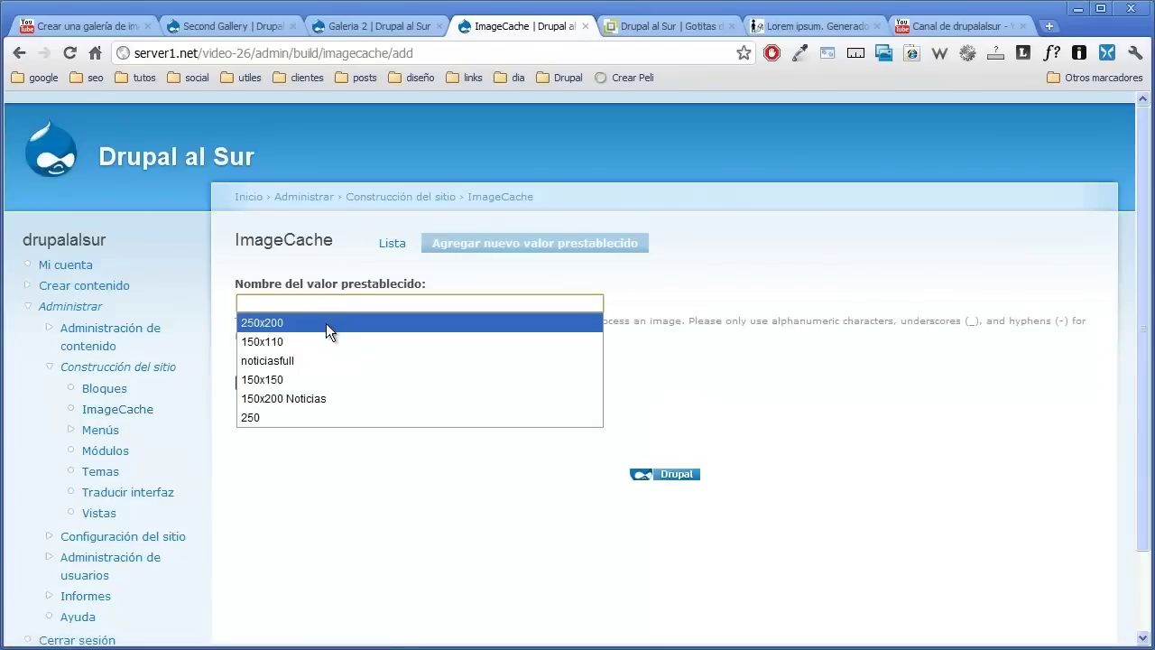
click(315, 345)
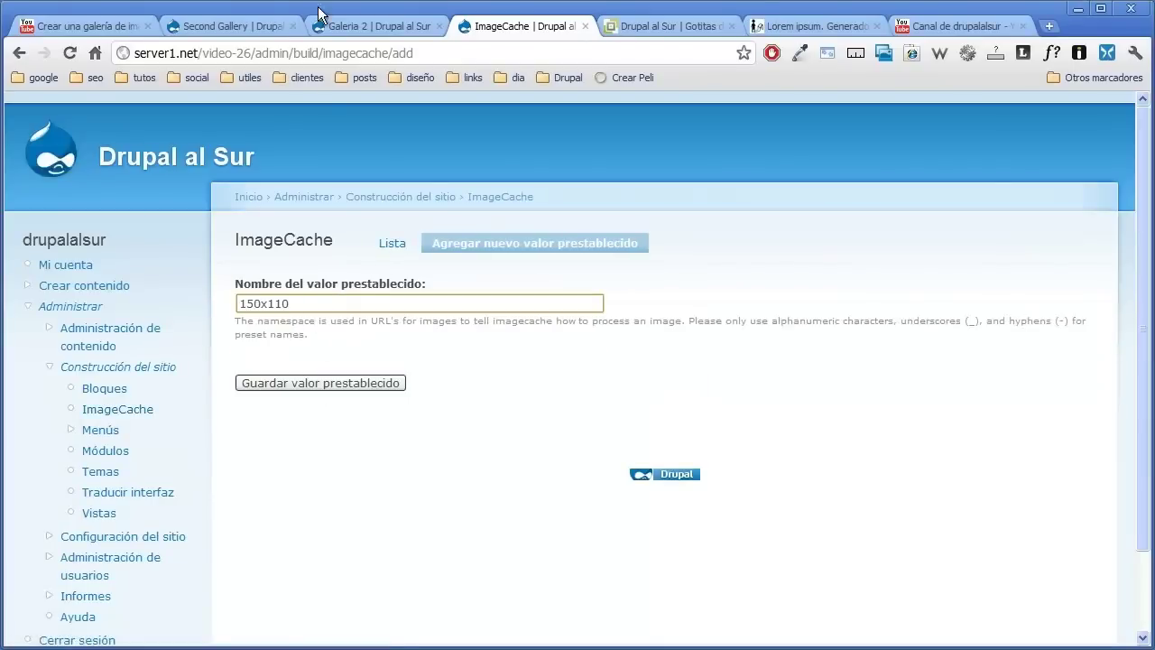
- Check the gallery thumbnails on the stage site's front page and save the new 150x110 ImageCache preset
click(240, 28)
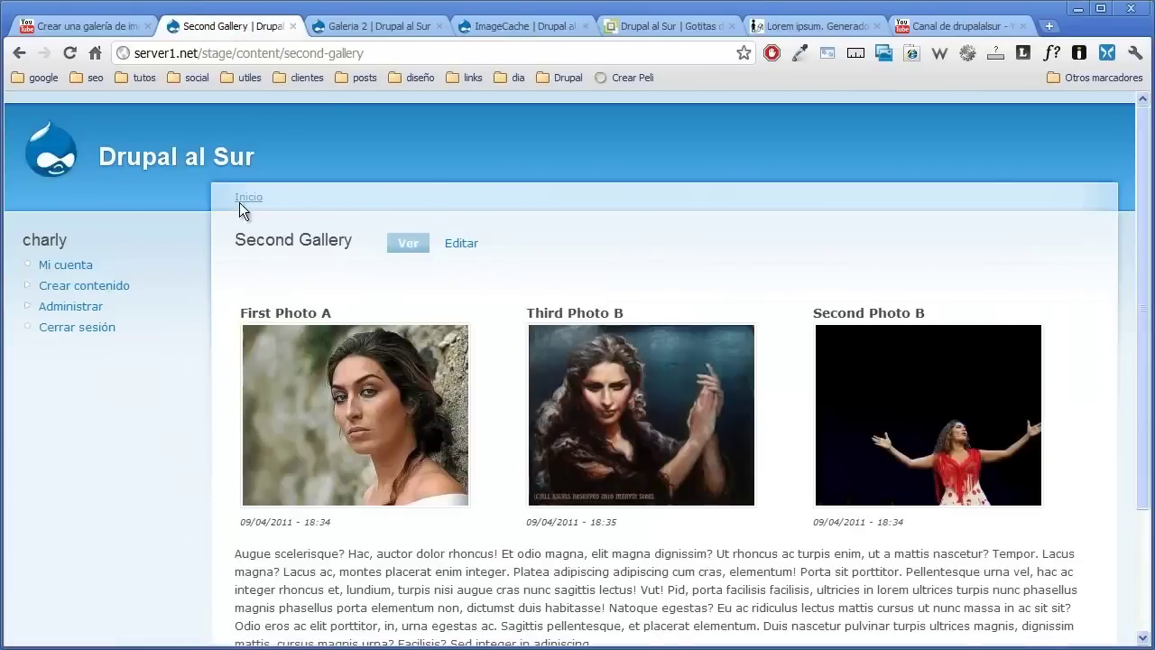
click(19, 52)
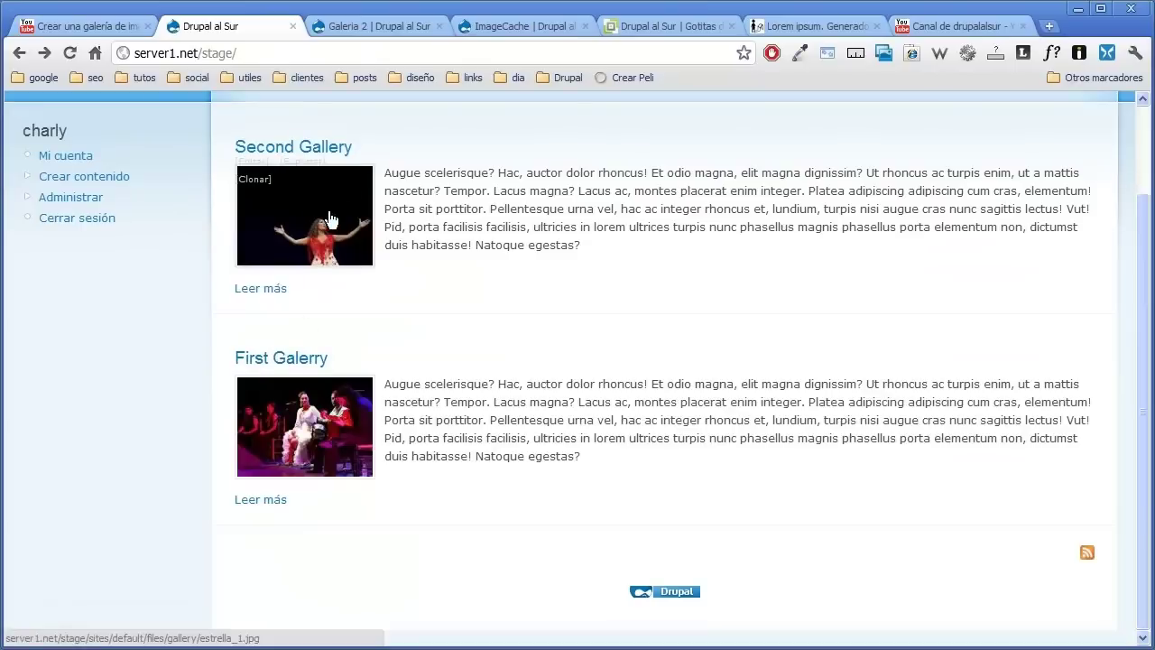
click(511, 24)
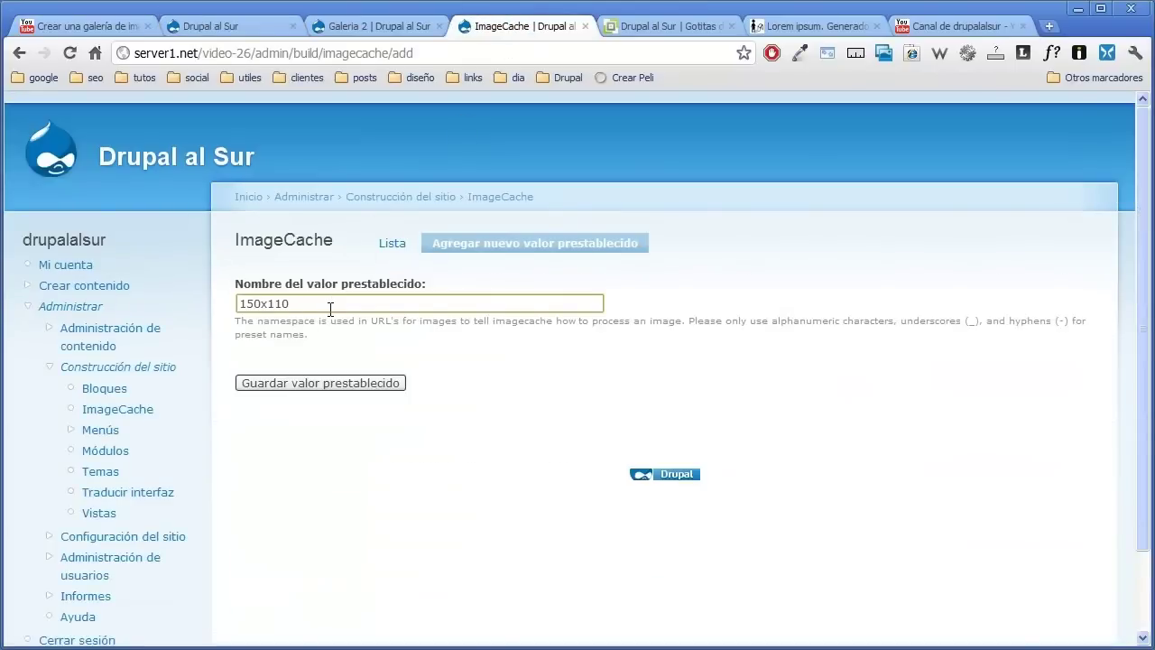
click(336, 386)
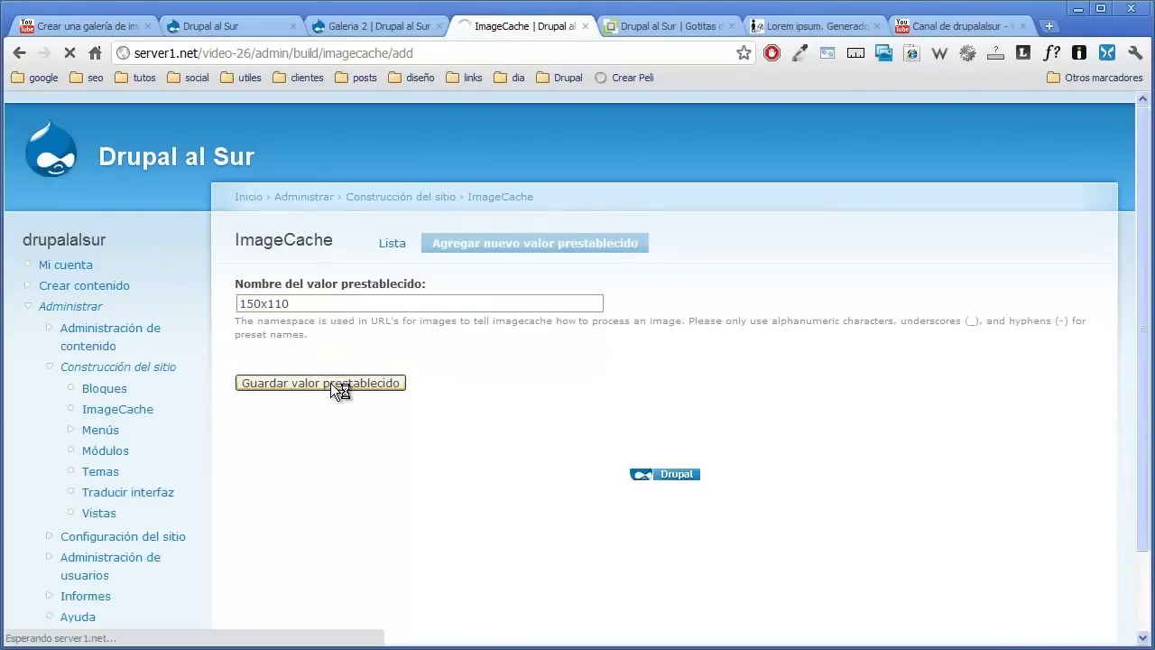
- Add a Scale And Crop action to the 150x110 preset with a width of 150 and a height of 110
scroll(330, 382, down, 2)
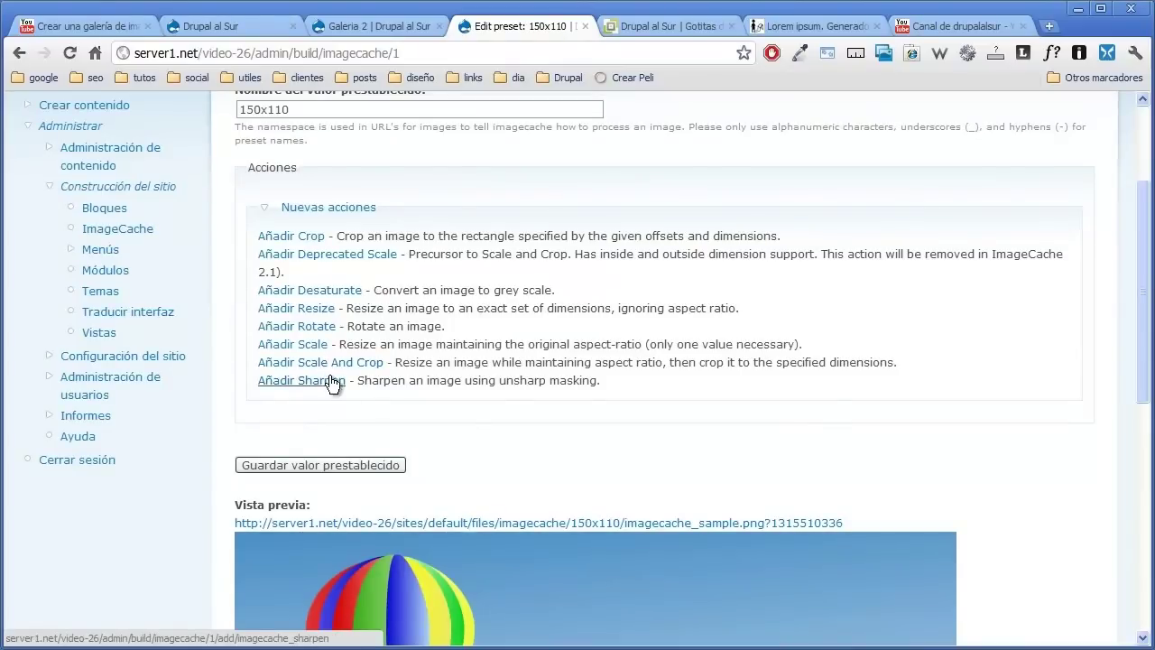
click(342, 365)
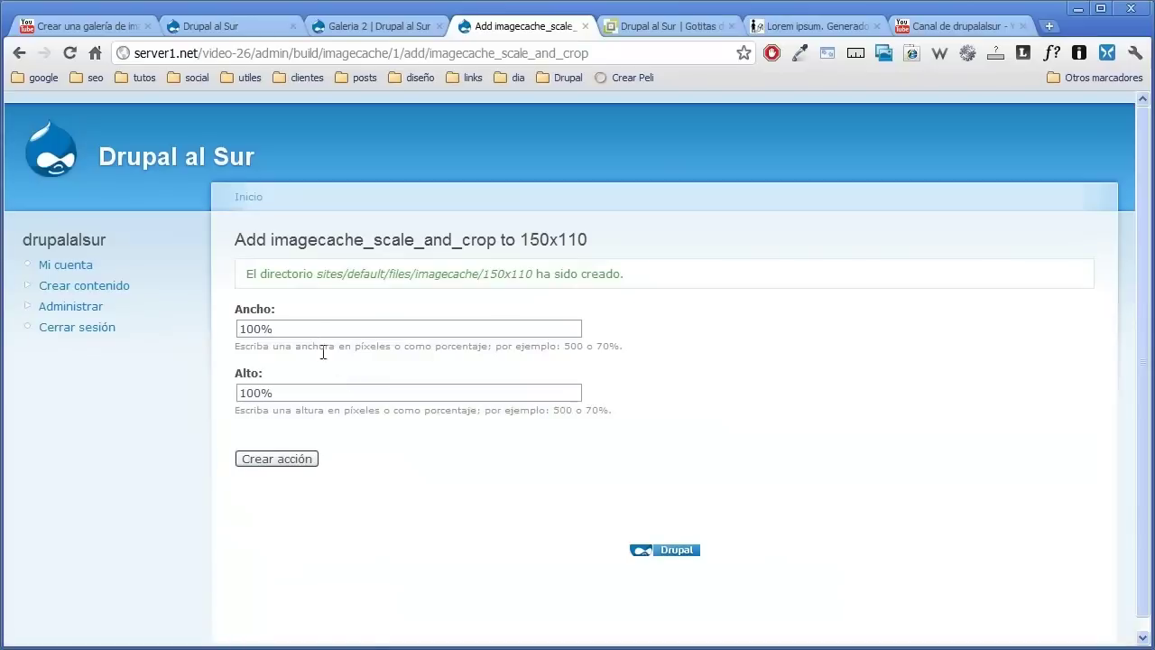
drag(298, 328, 214, 326)
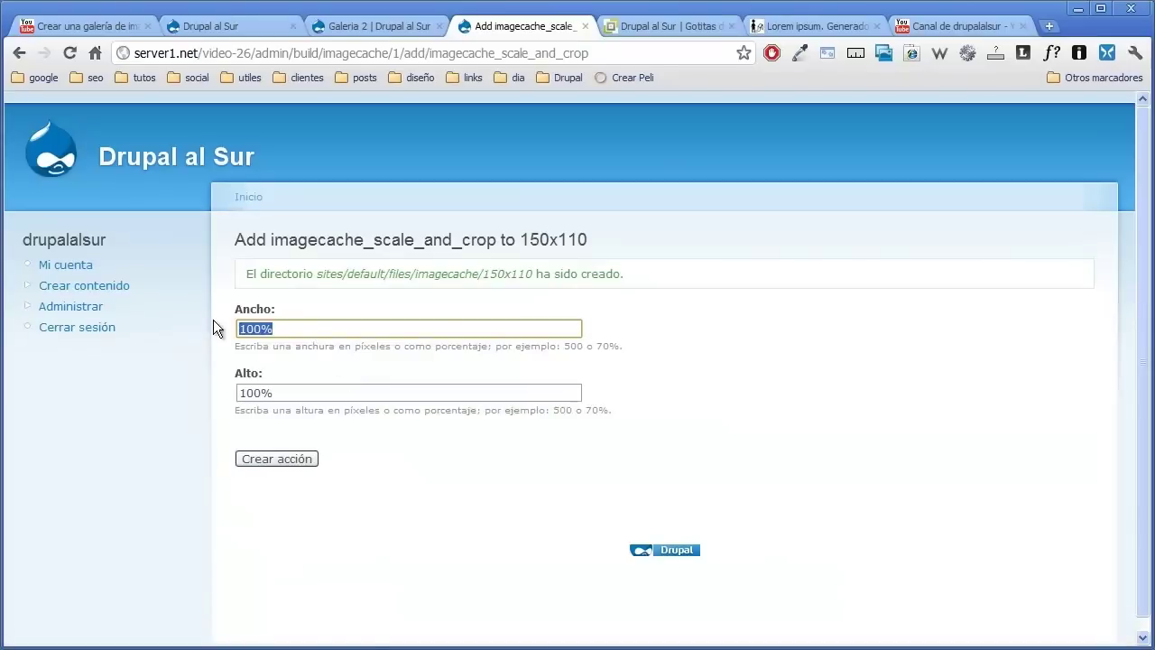
text(150)
click(228, 340)
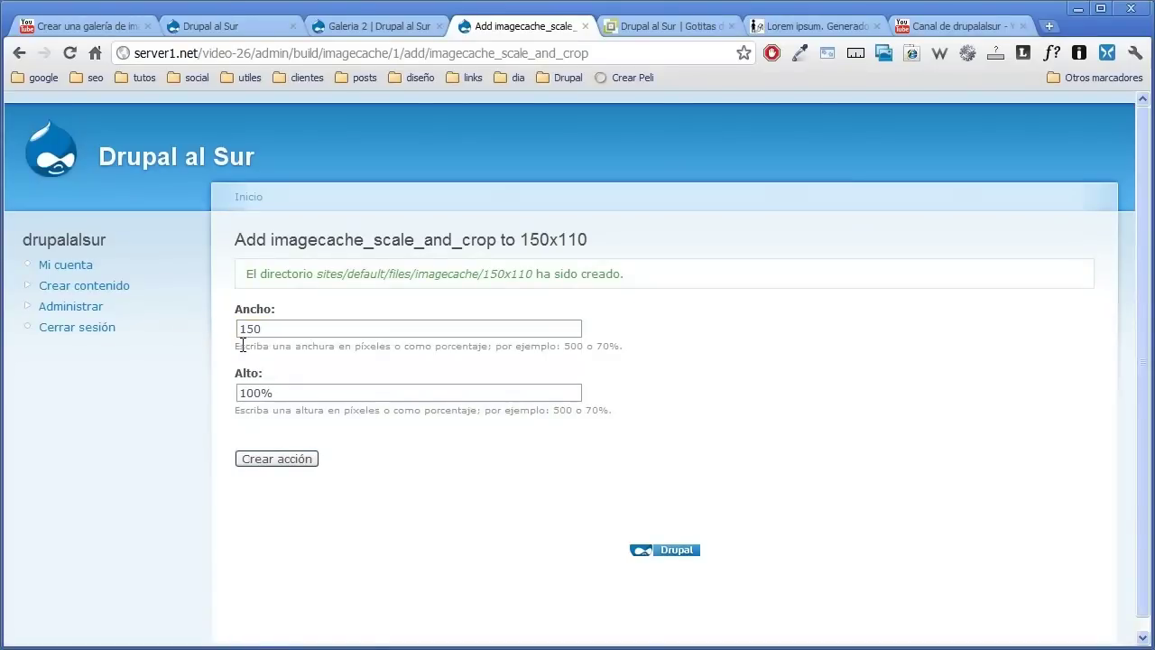
drag(283, 393, 228, 391)
text(110)
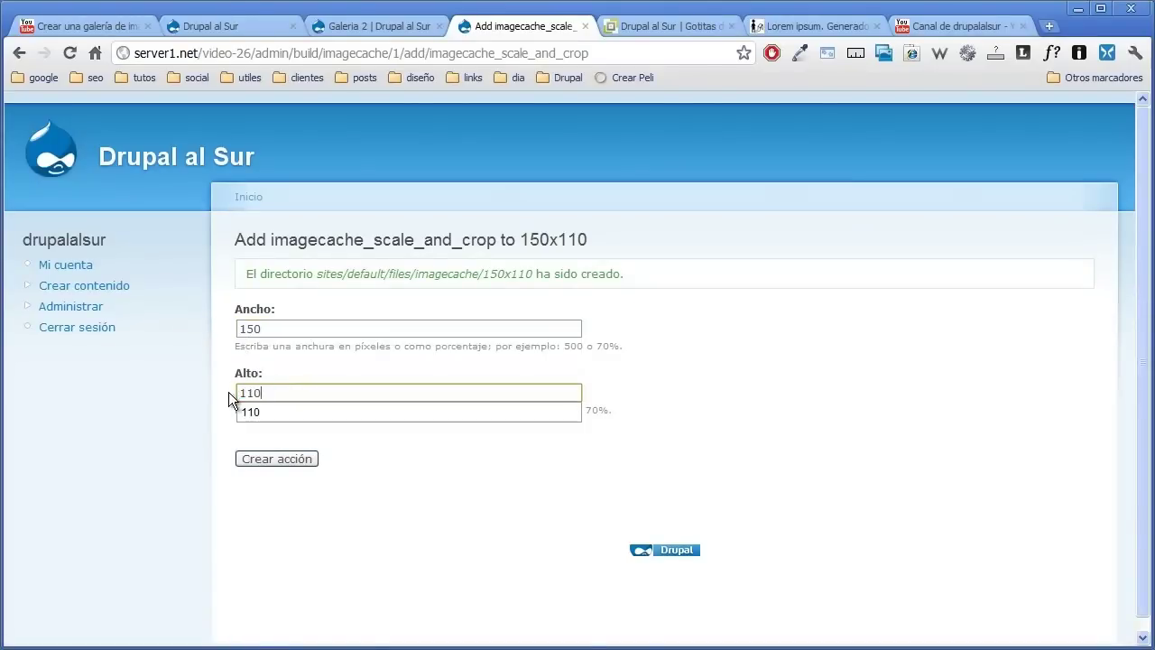
click(240, 411)
click(249, 455)
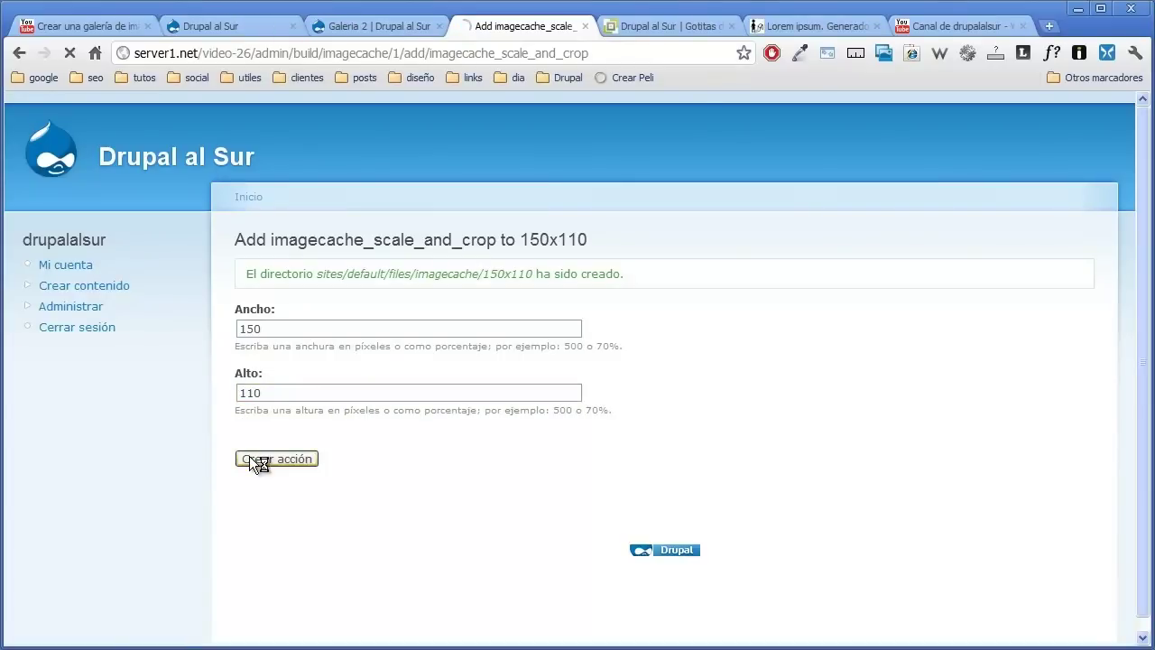
scroll(266, 376, down, 3)
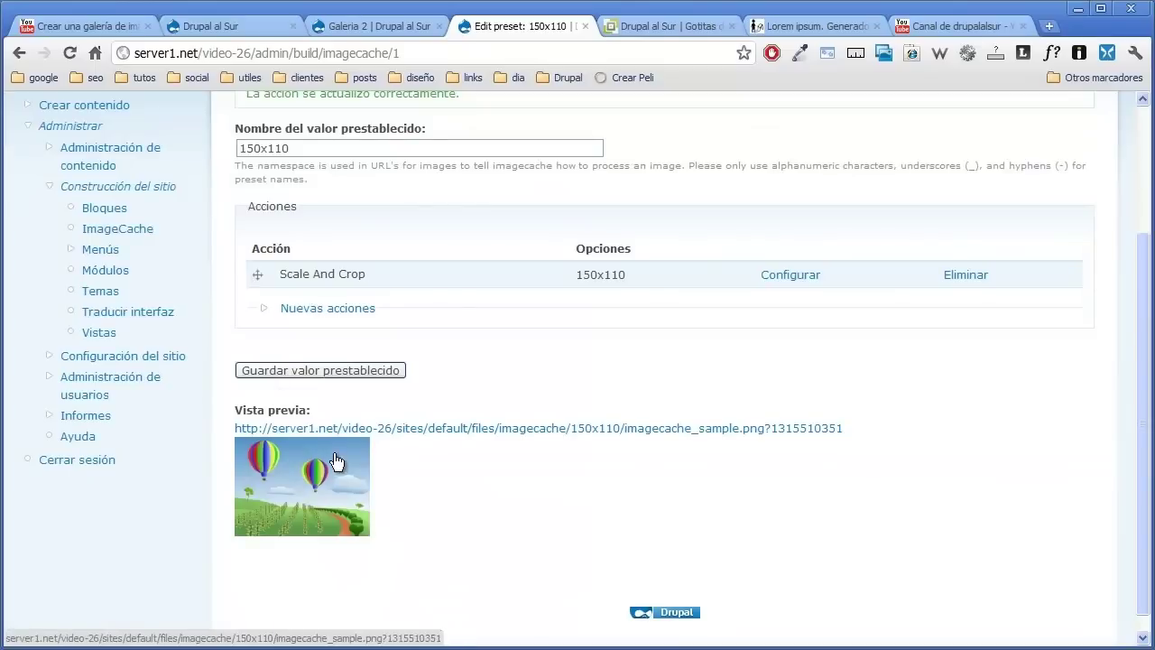
- Return to the ImageCache preset list and start a new preset named 250x200
scroll(314, 503, up, 3)
click(520, 205)
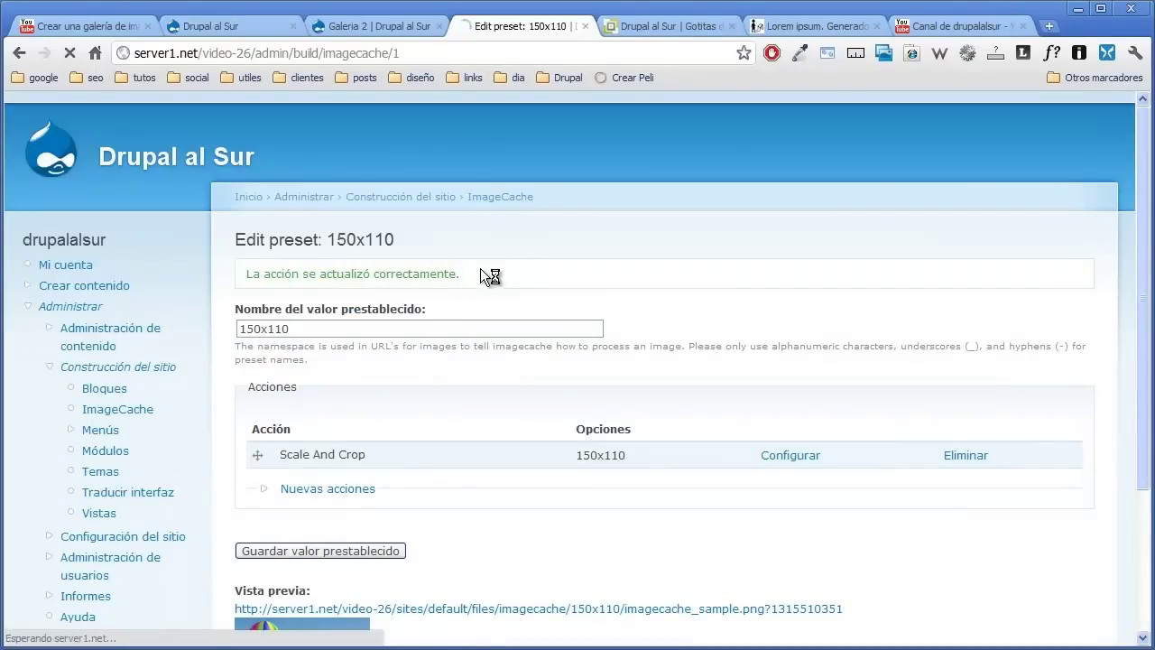
scroll(332, 295, down, 2)
click(487, 147)
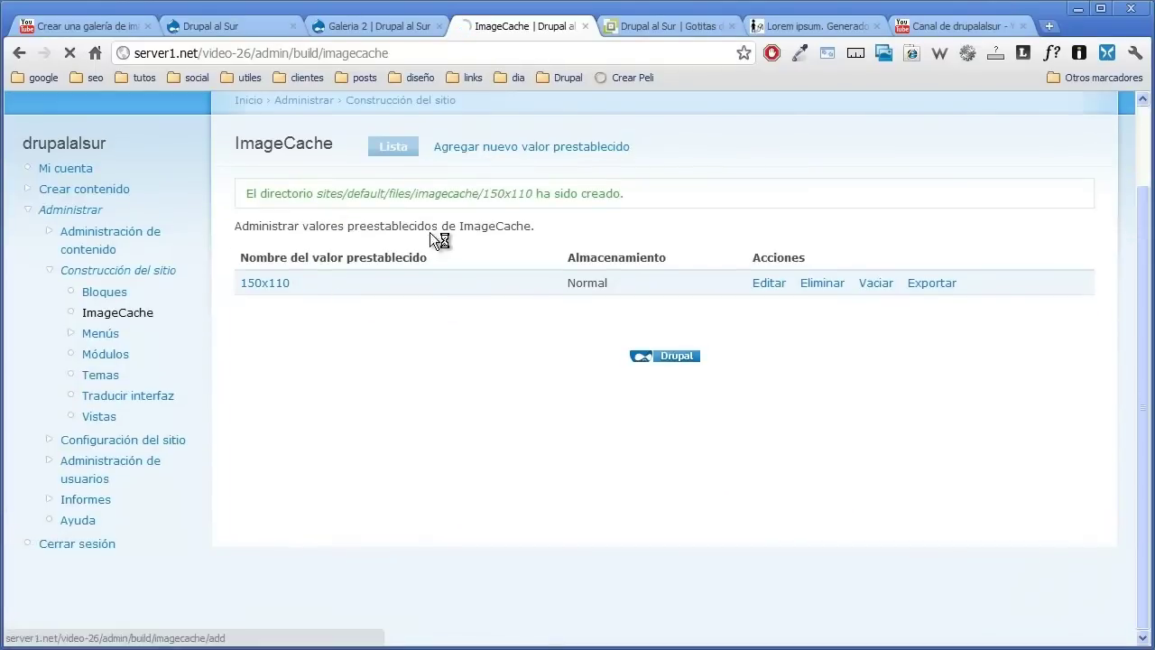
click(324, 305)
click(325, 304)
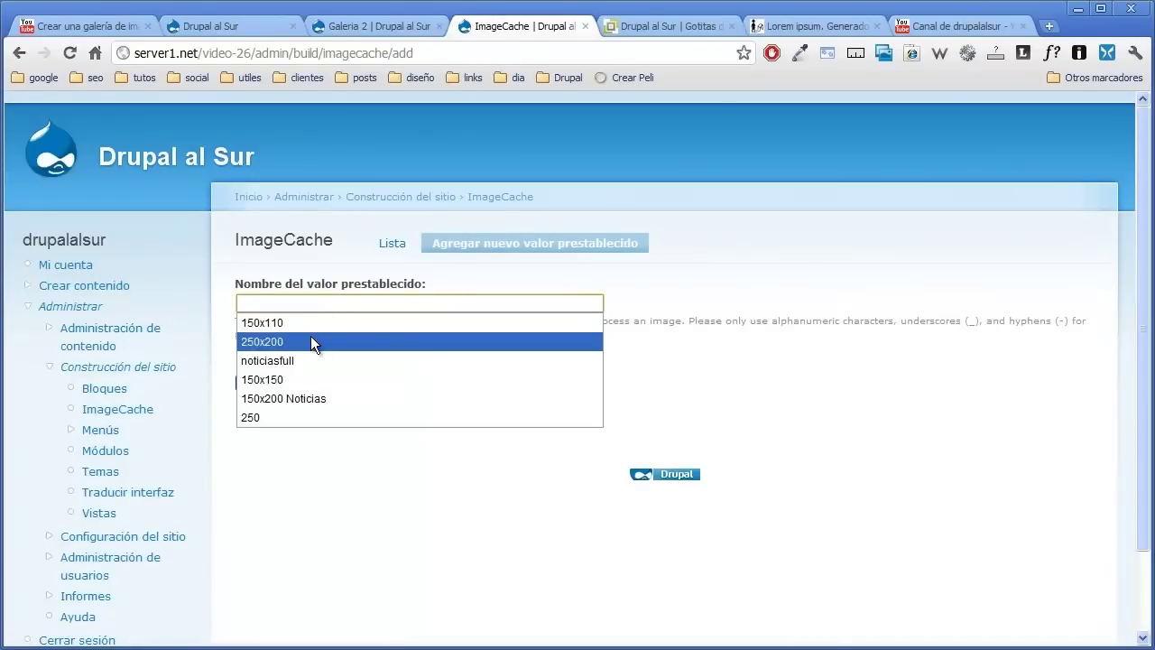
click(310, 335)
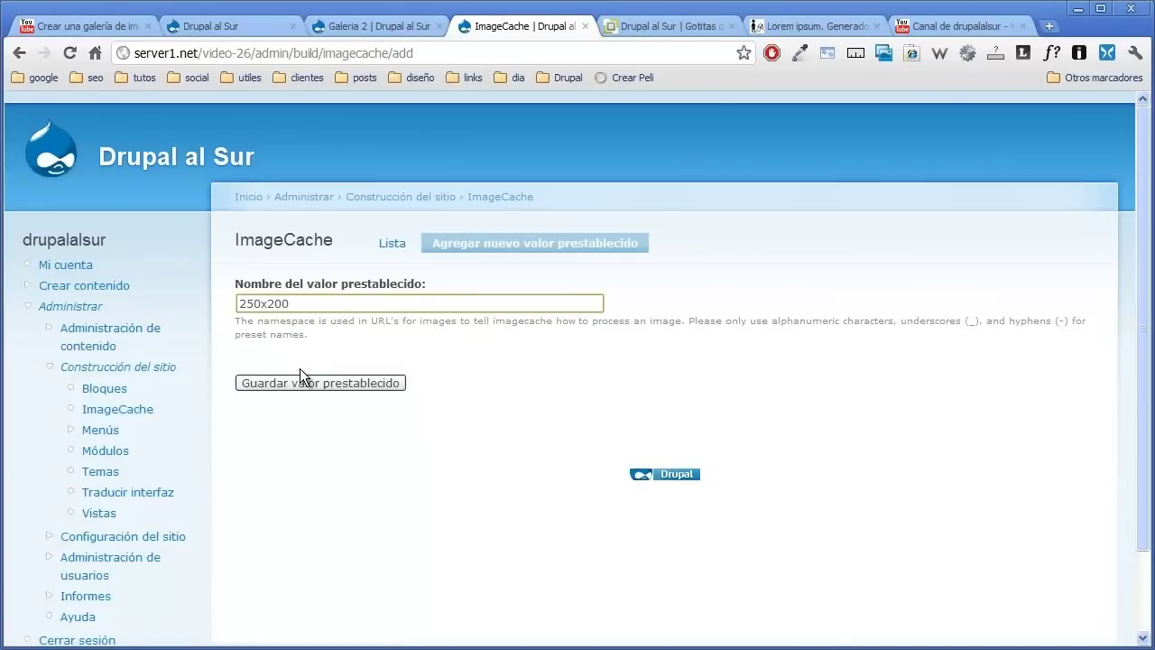
- Check the Second Gallery page on the stage site and save the new 250x200 ImageCache preset
click(216, 25)
click(45, 54)
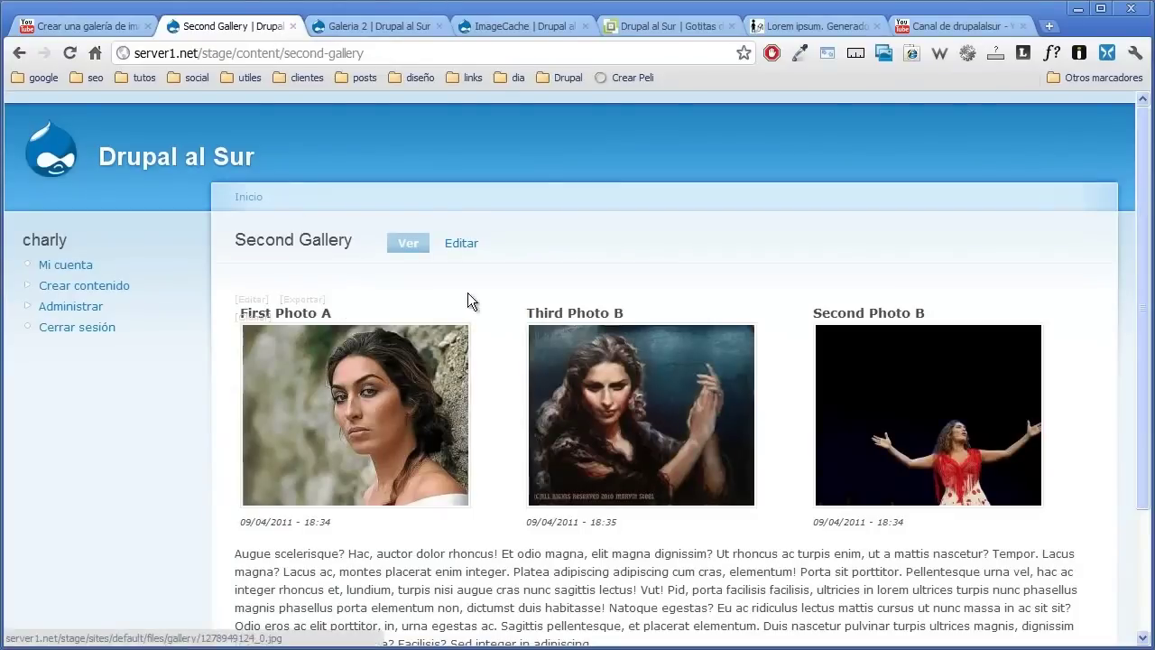
click(509, 33)
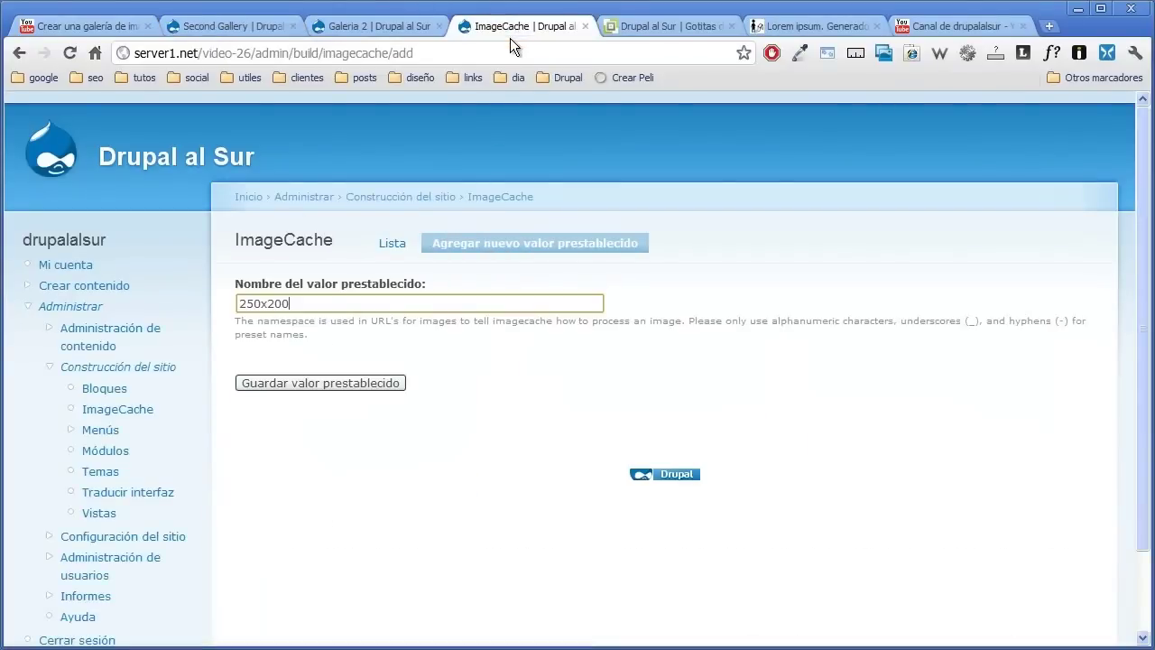
click(349, 388)
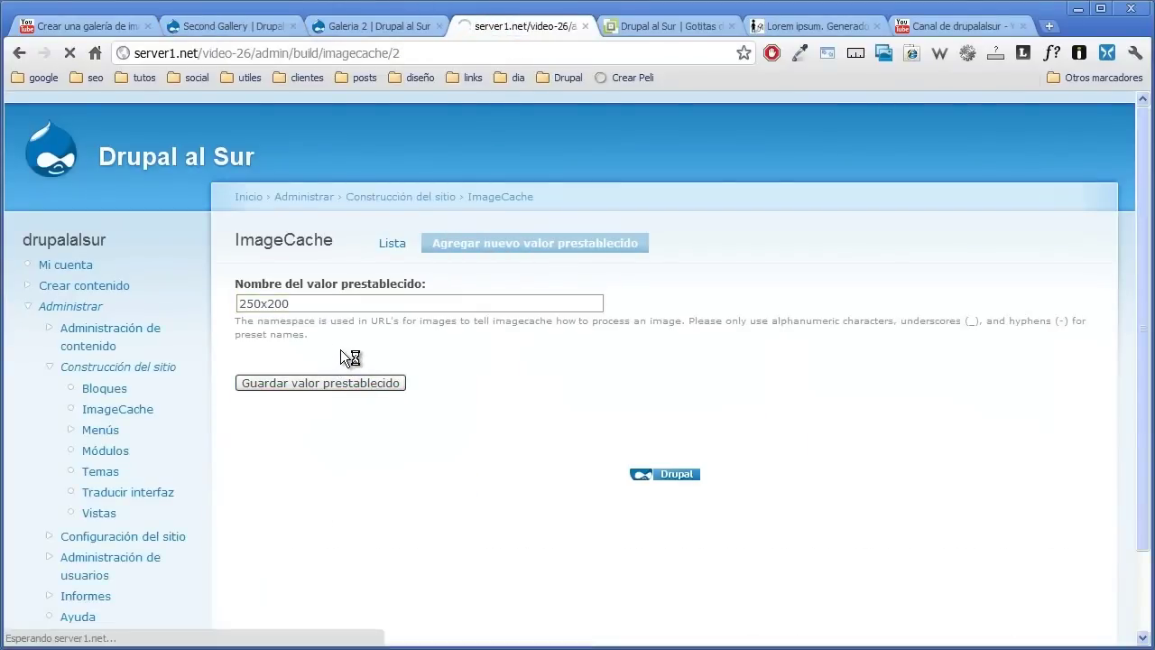
- Compare the photo thumbnails on the Second Gallery page with those on the Galeria 2 page
scroll(341, 350, down, 3)
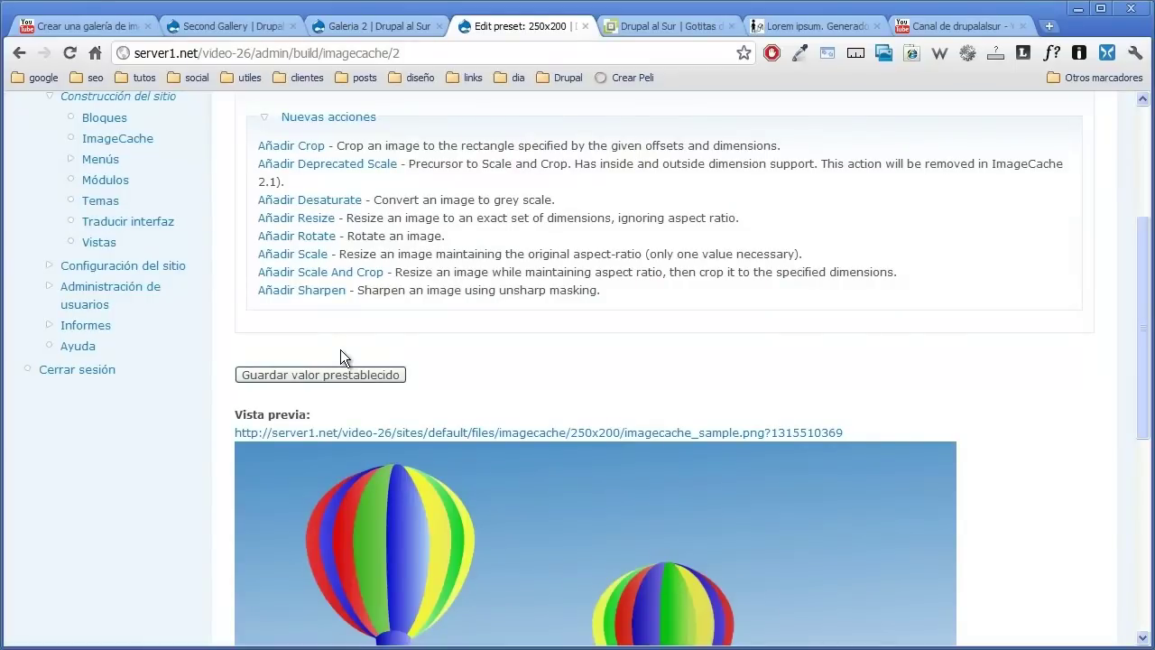
click(280, 35)
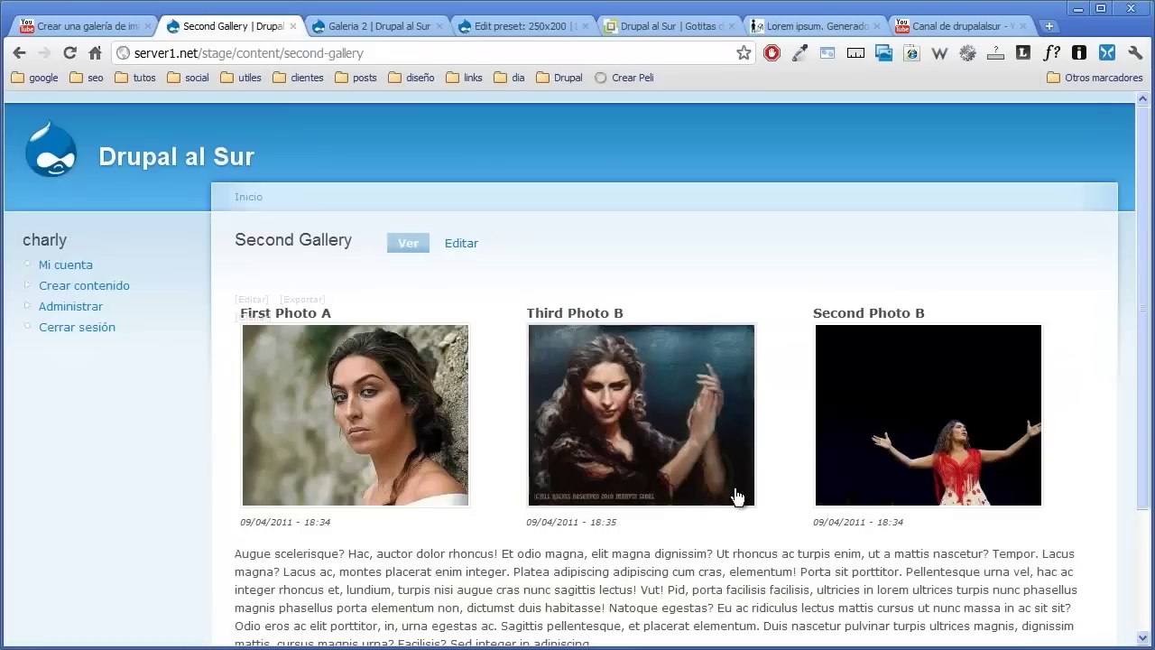
click(351, 27)
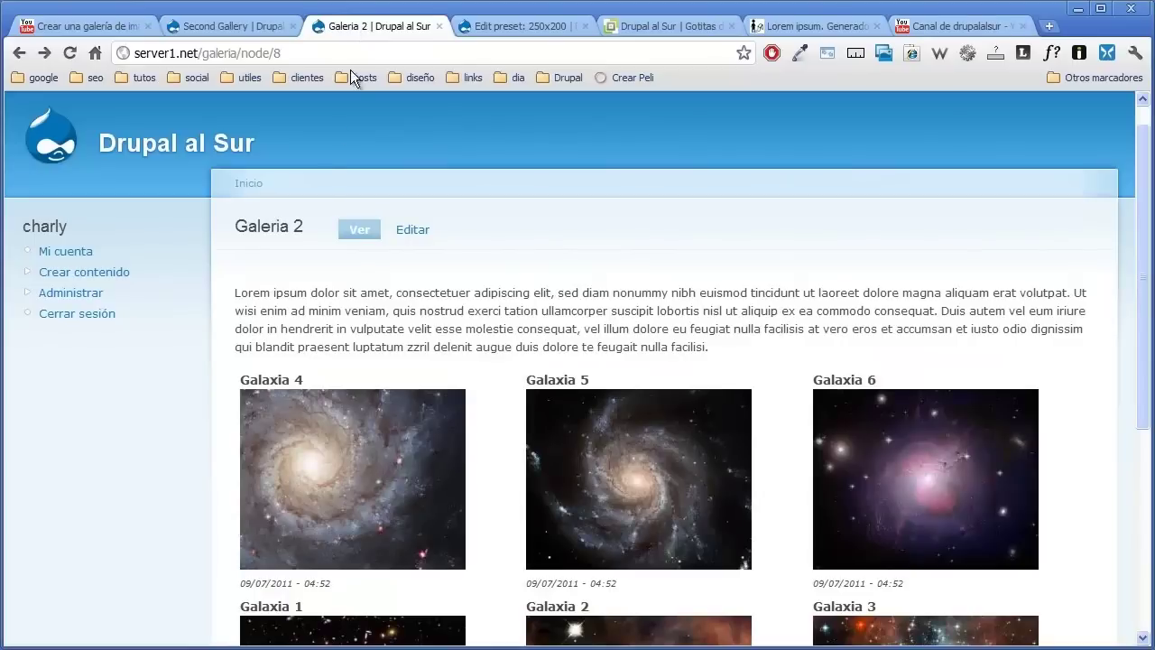
click(492, 26)
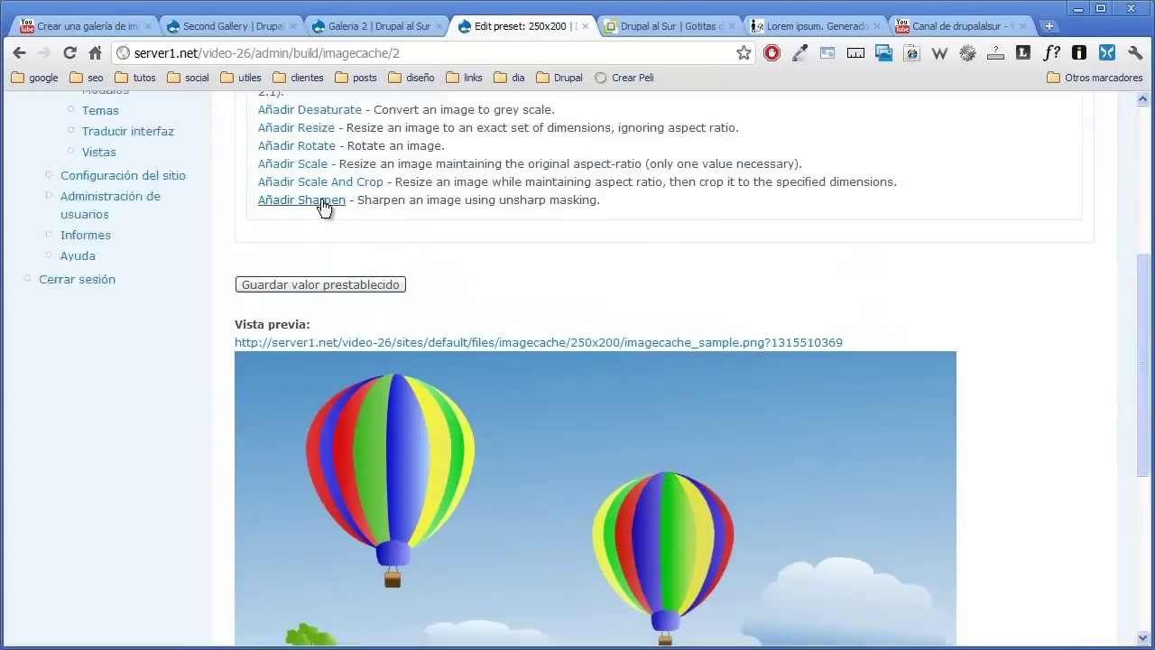
- Add a Scale And Crop action to the 250x200 preset with a width of 250 and a height of 200
scroll(307, 235, up, 2)
click(271, 277)
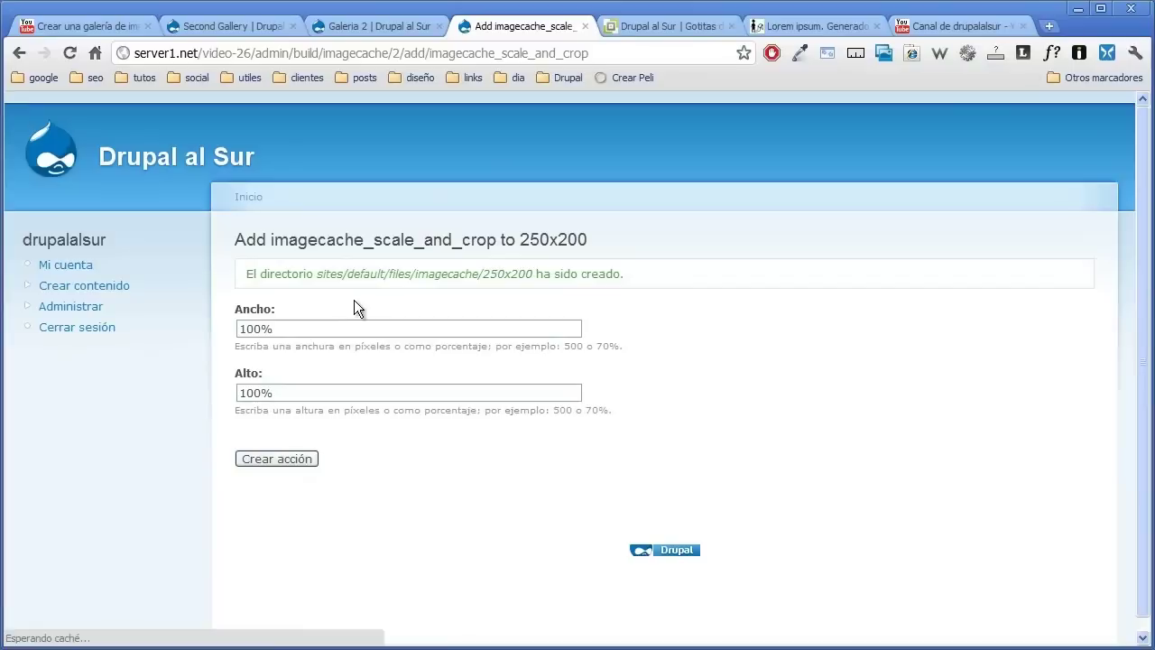
key(ctrl+a)
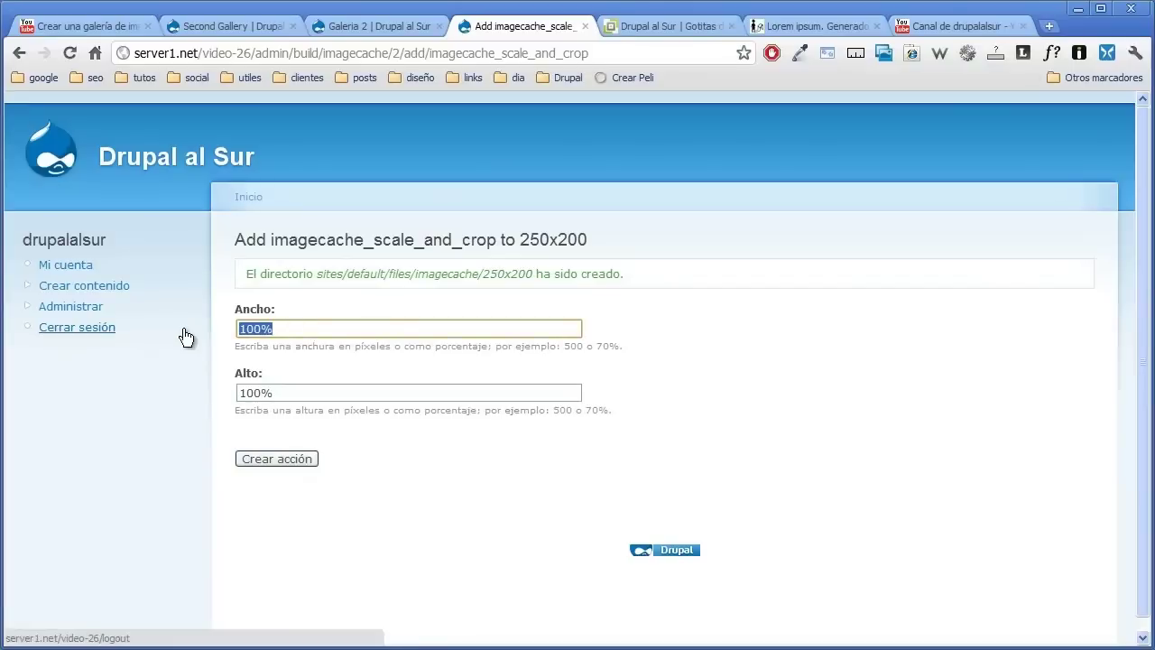
text(250)
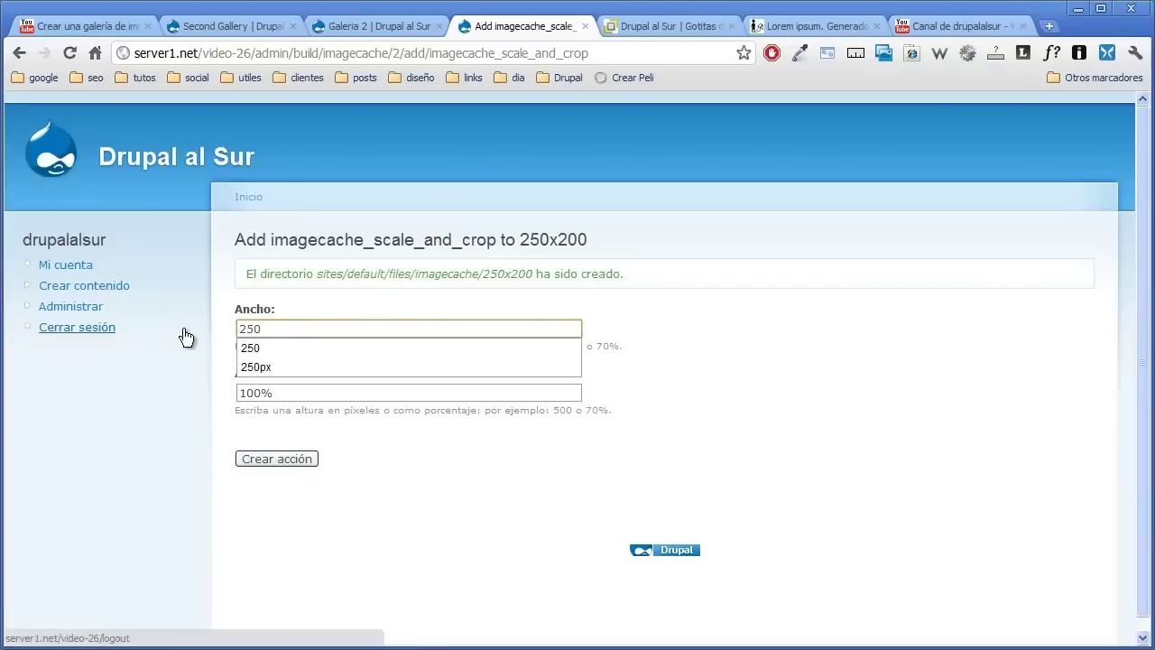
click(252, 348)
key(Tab)
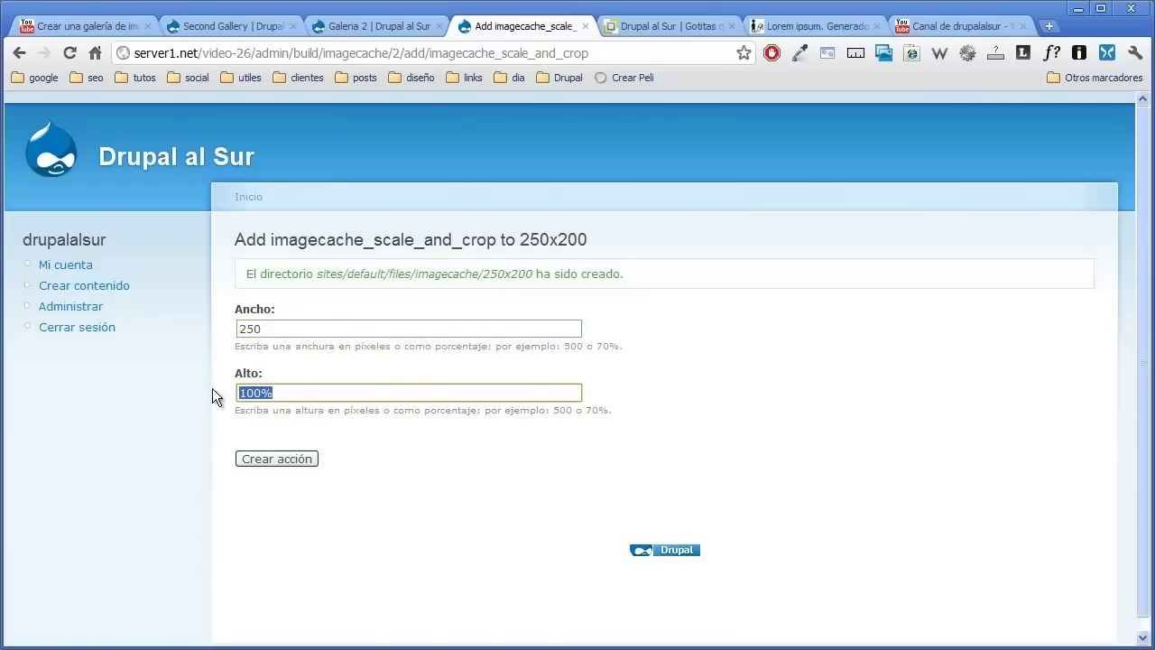
text(200)
click(249, 413)
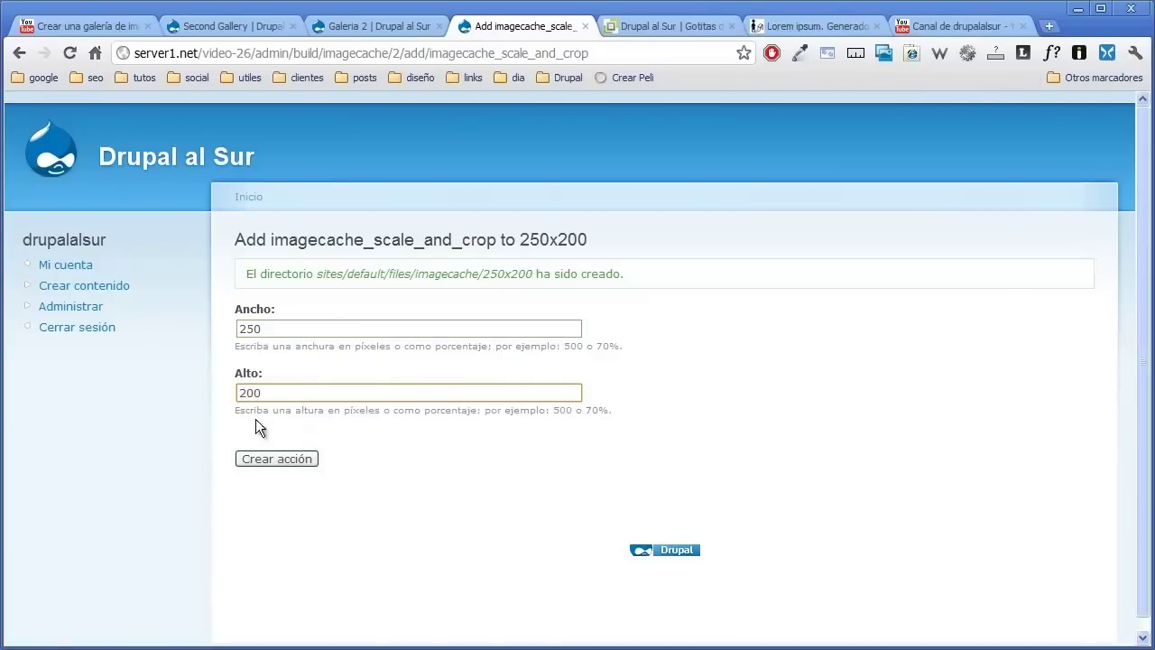
click(270, 456)
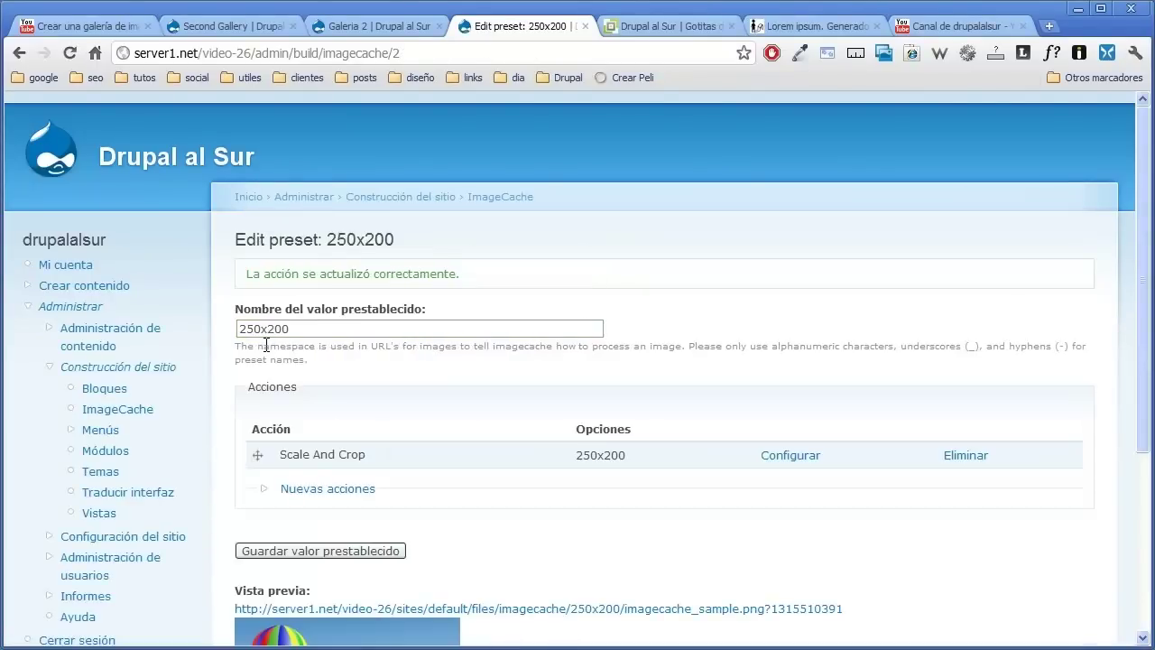
scroll(327, 356, down, 3)
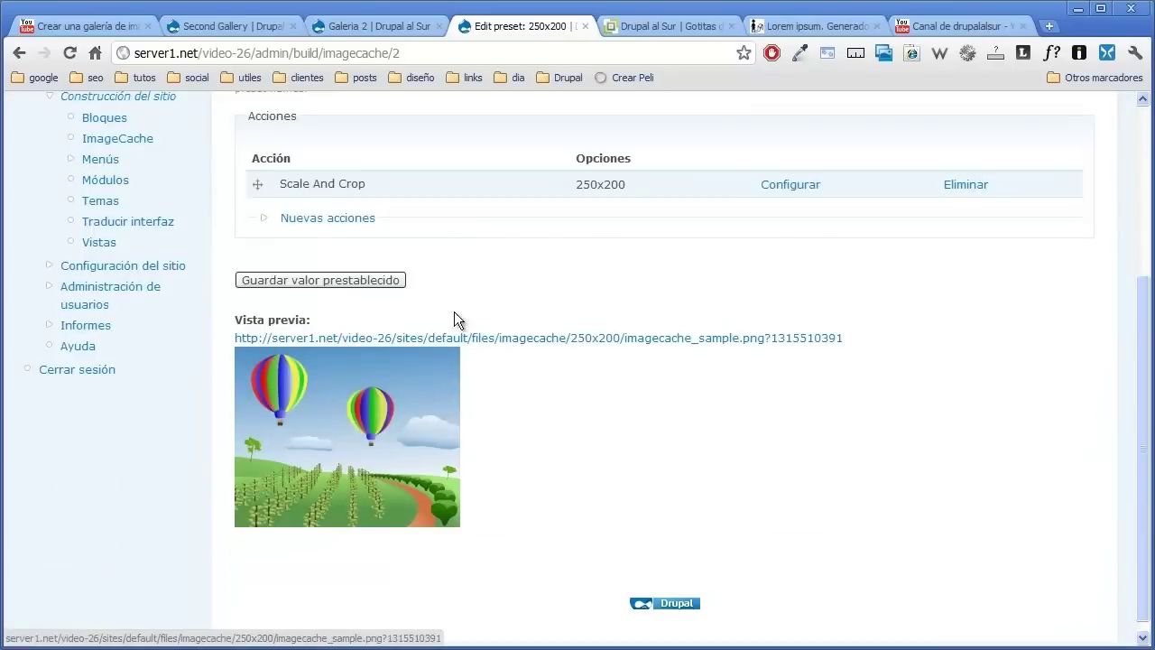
- Save the 250x200 preset and return to the list of ImageCache presets
scroll(487, 281, up, 1)
click(366, 370)
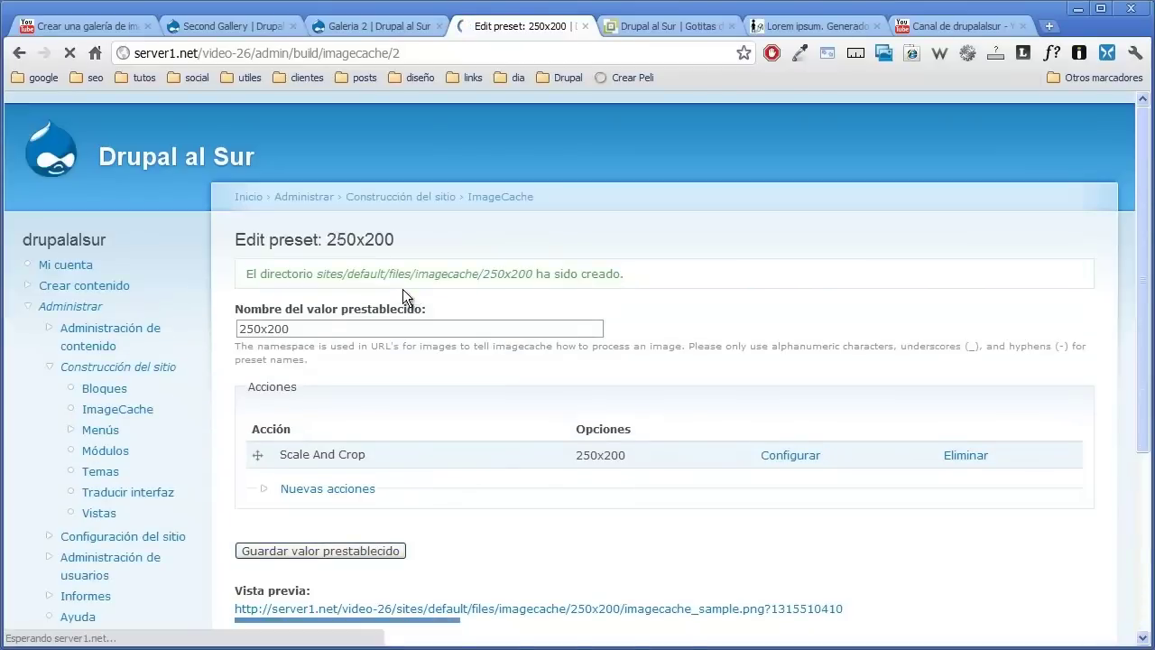
click(500, 198)
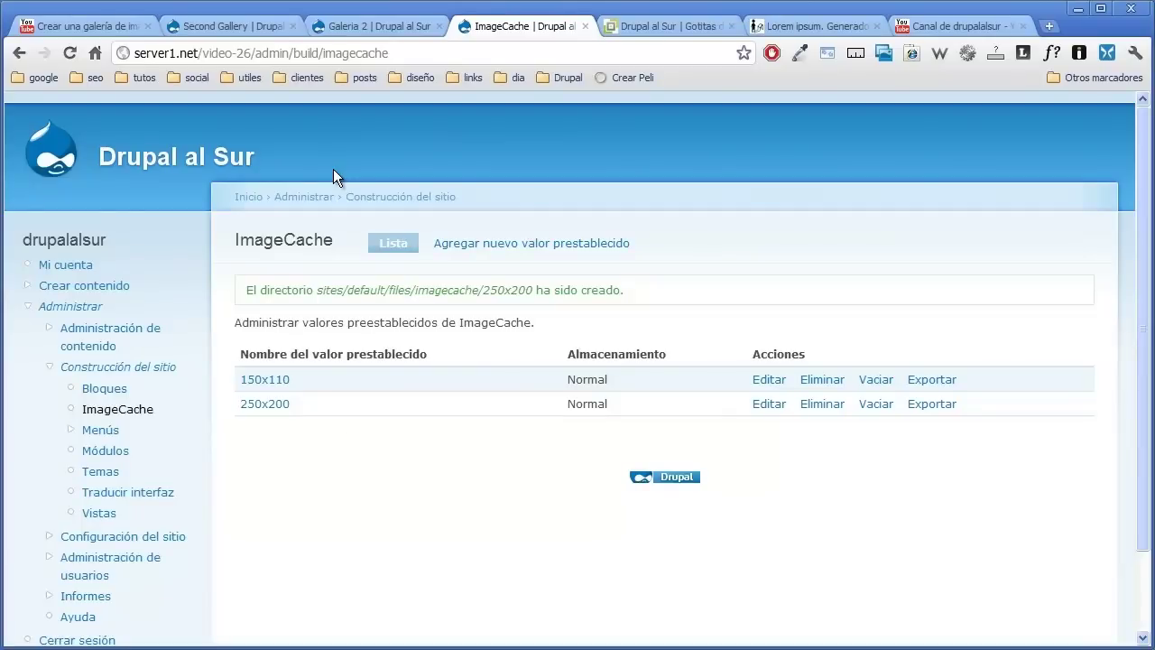
- Examine the Second Gallery and Galeria 2 pages on the sample sites and Galeria 2's form for adding a photo
click(245, 26)
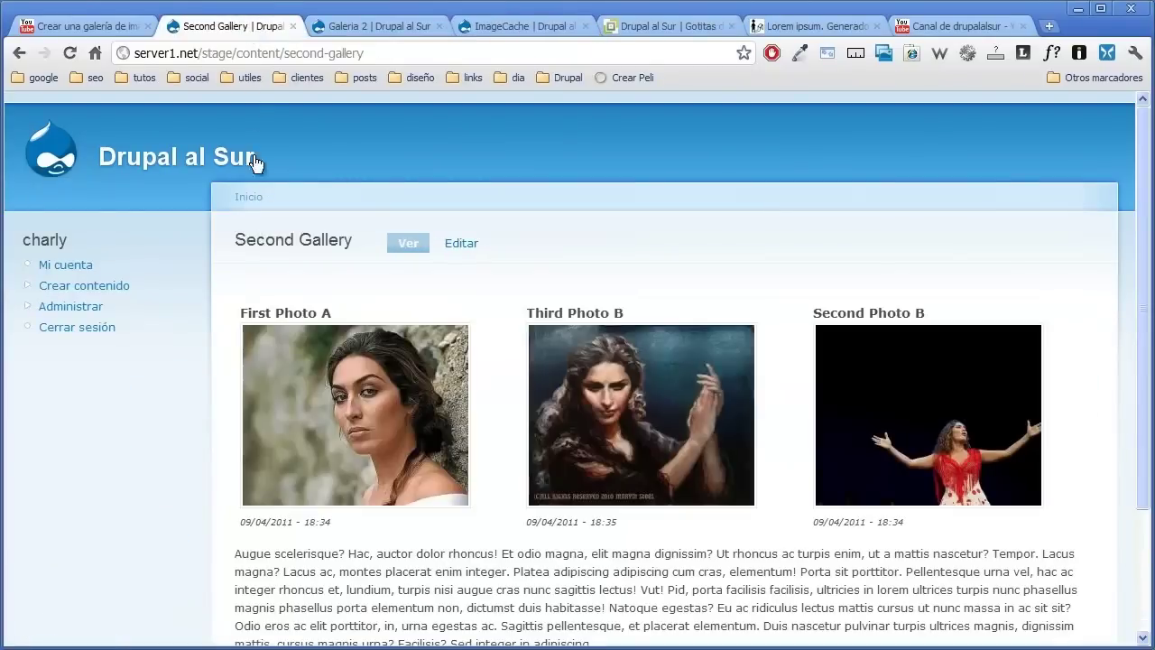
scroll(442, 312, down, 2)
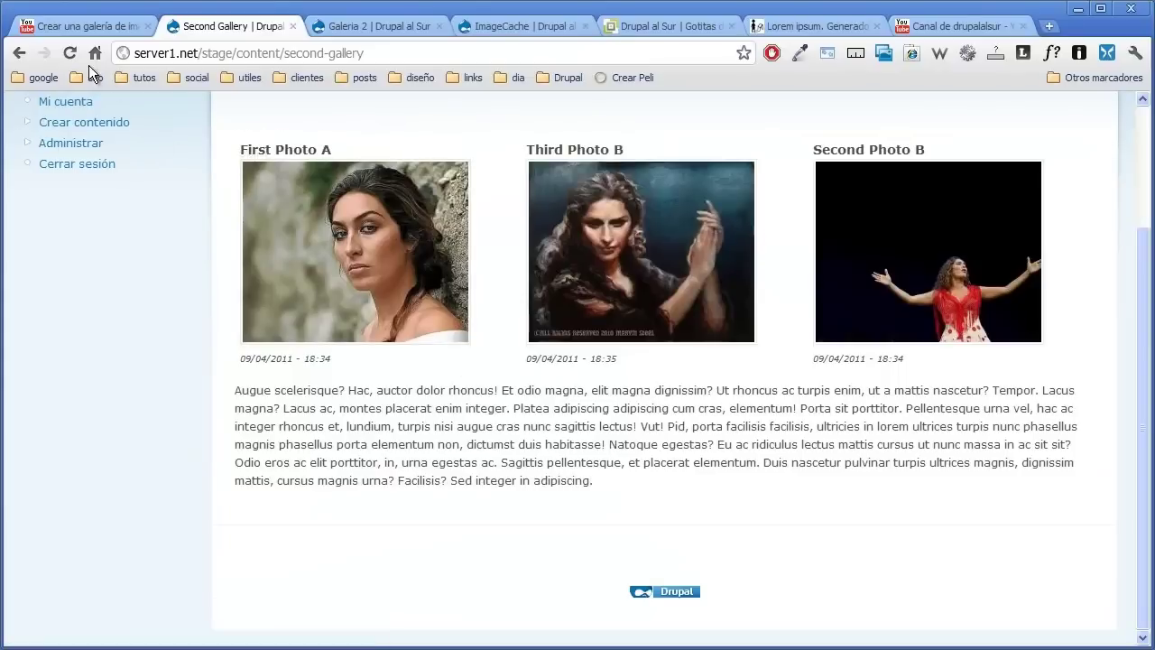
click(338, 25)
scroll(276, 291, down, 4)
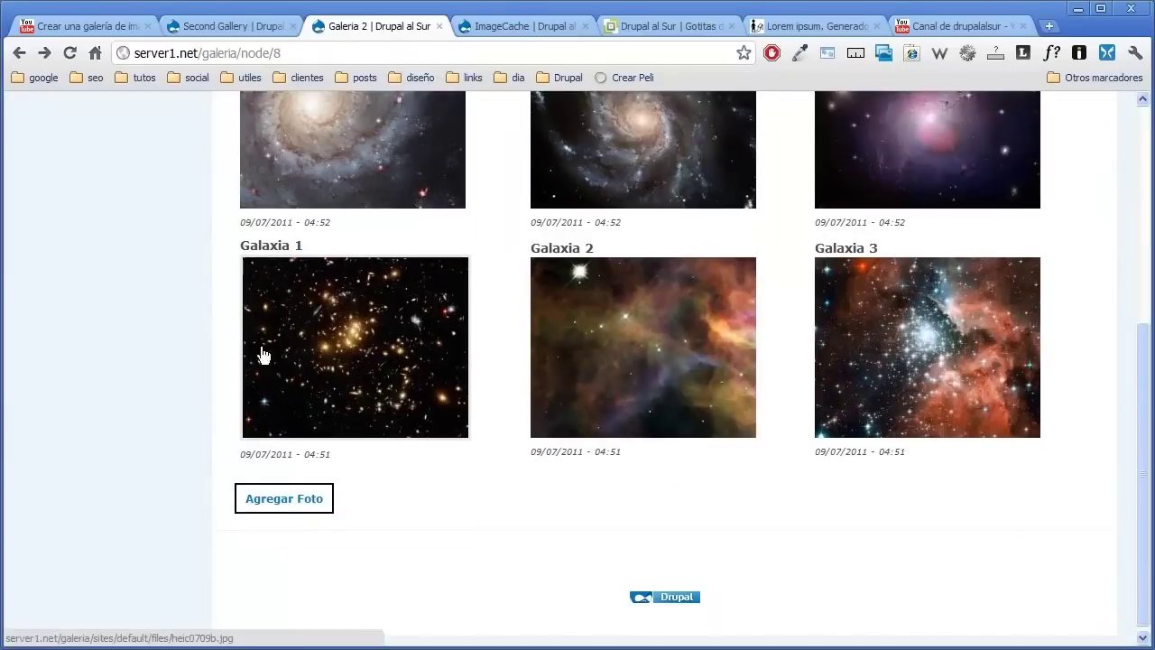
click(293, 504)
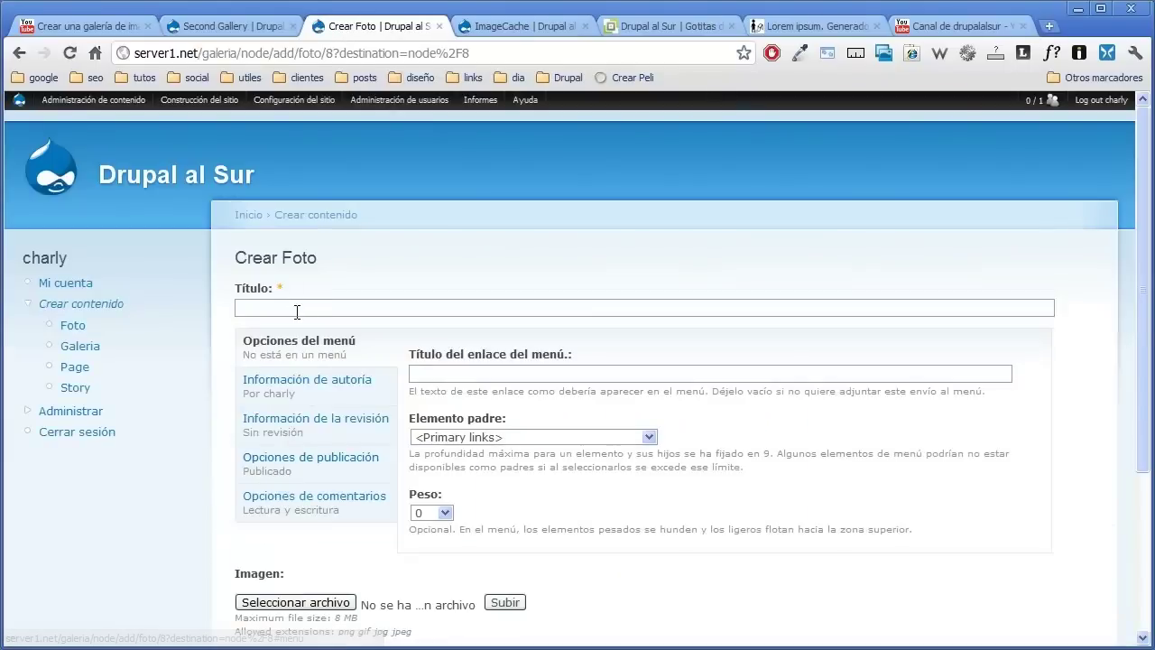
click(297, 311)
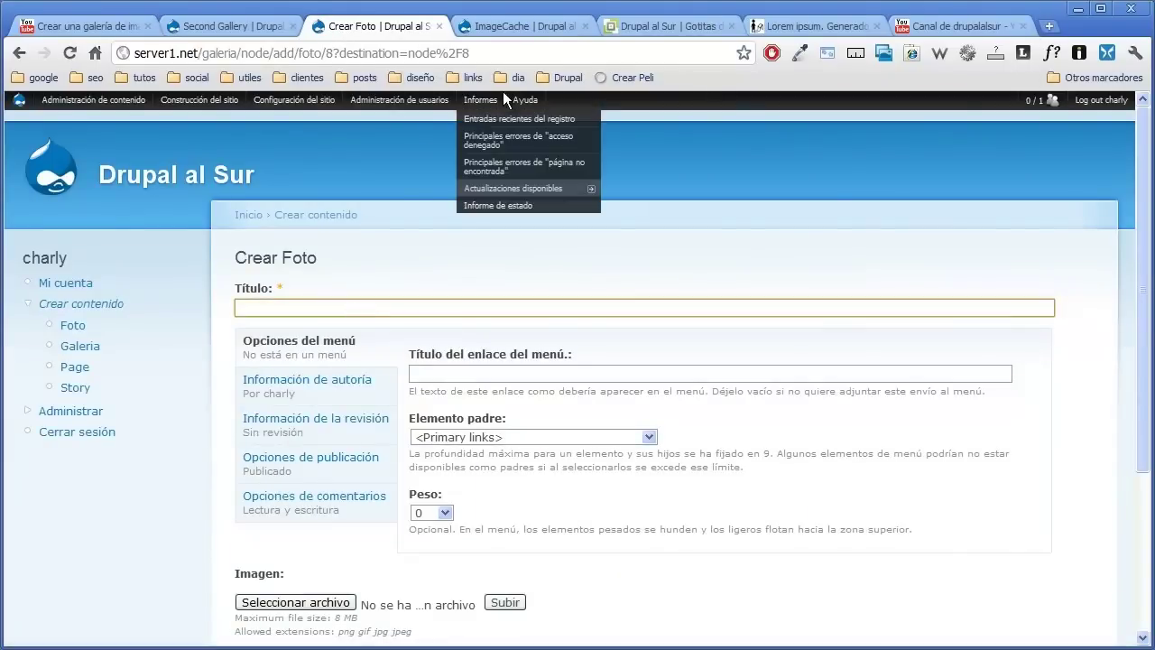
- Open the list of content types in the content administration of the video-26 site
click(536, 27)
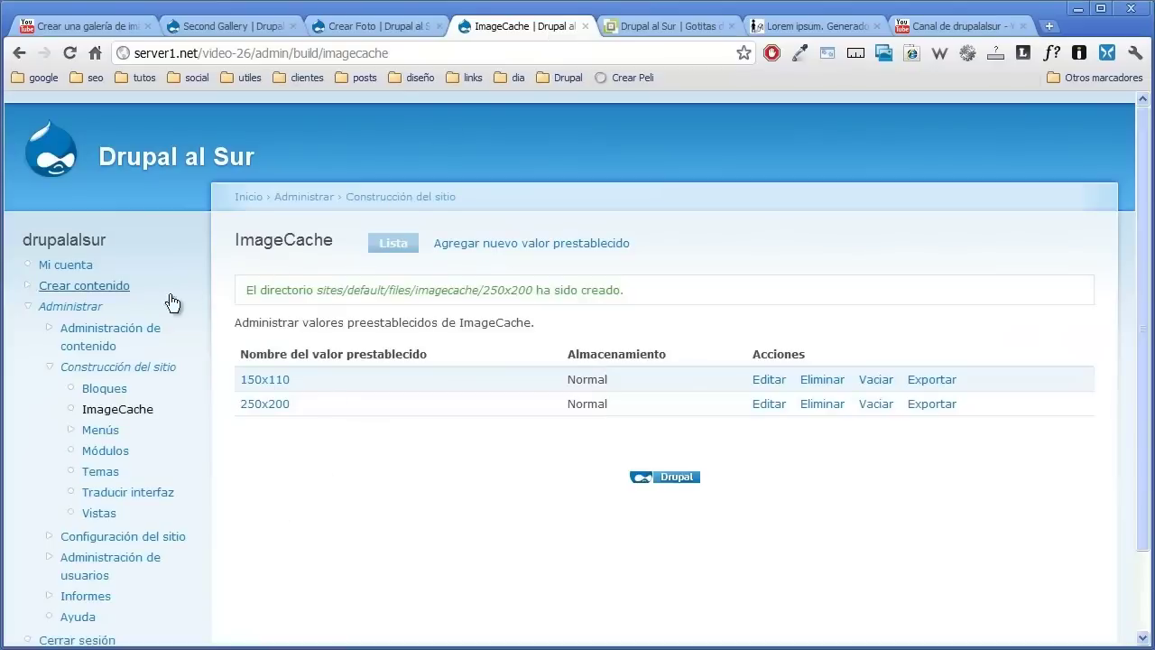
click(111, 340)
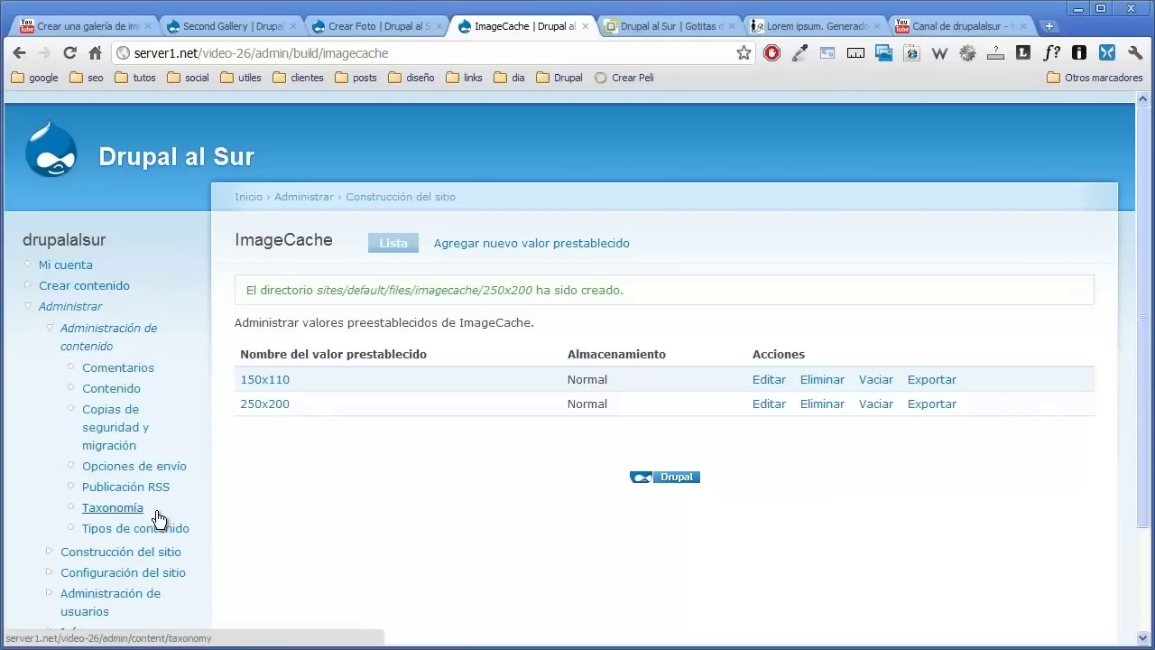
click(97, 530)
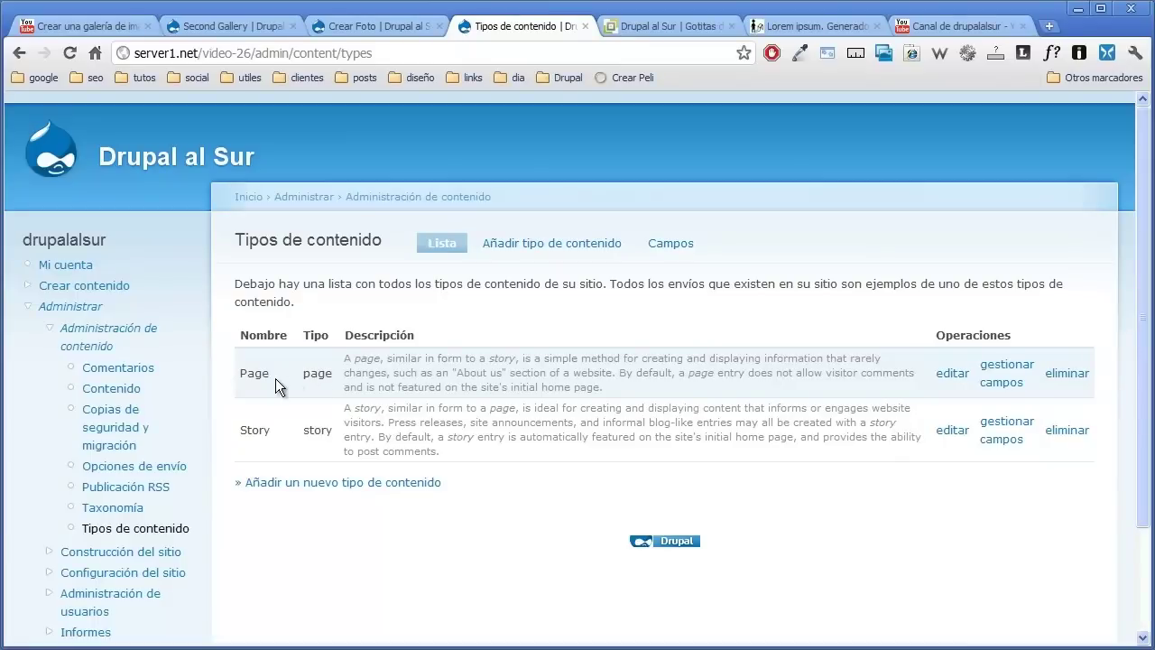
- Start a new content type with the name Galeria and the type galeria
click(568, 243)
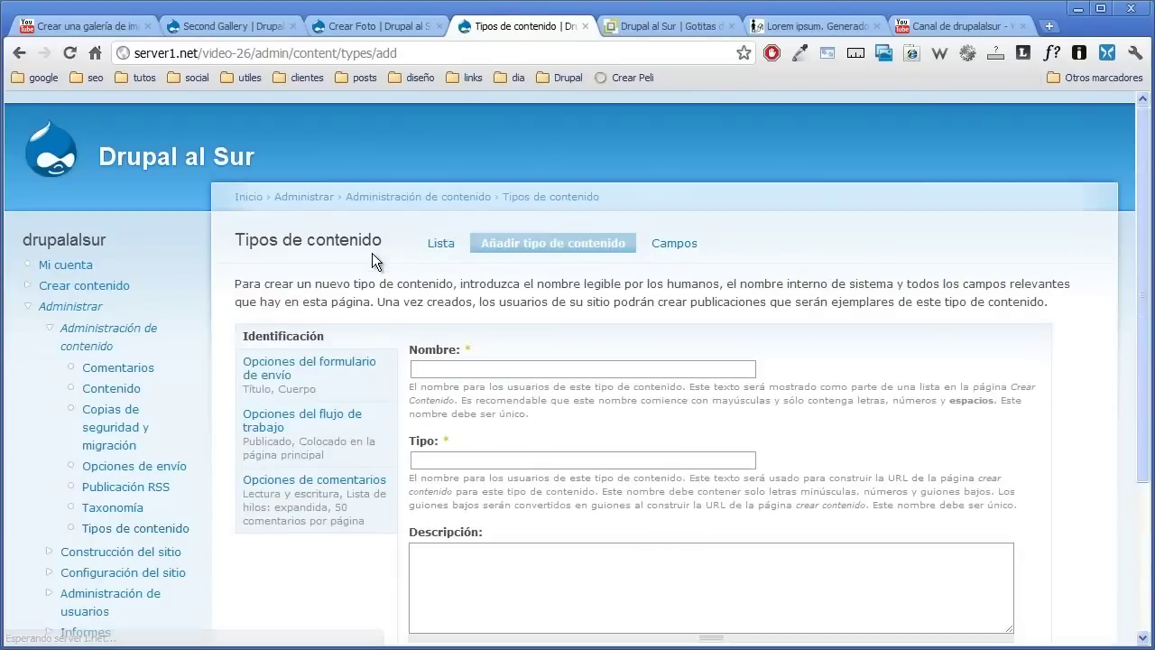
scroll(371, 256, down, 1)
click(447, 281)
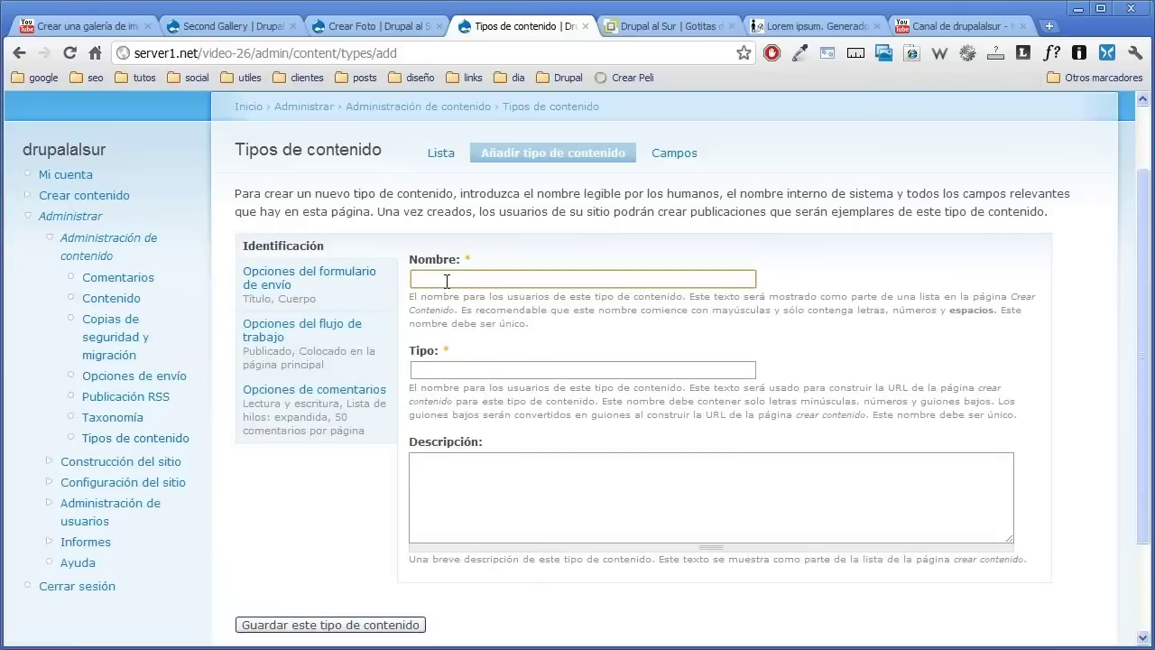
text(G)
click(447, 297)
click(447, 369)
text(galeria)
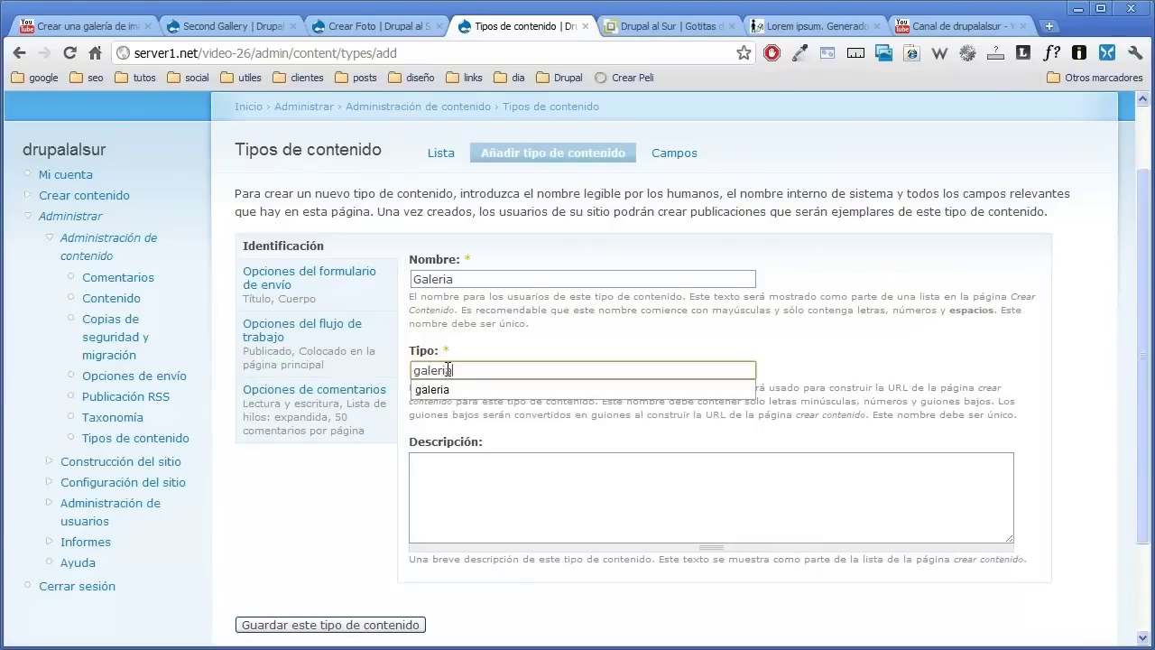
key(Tab)
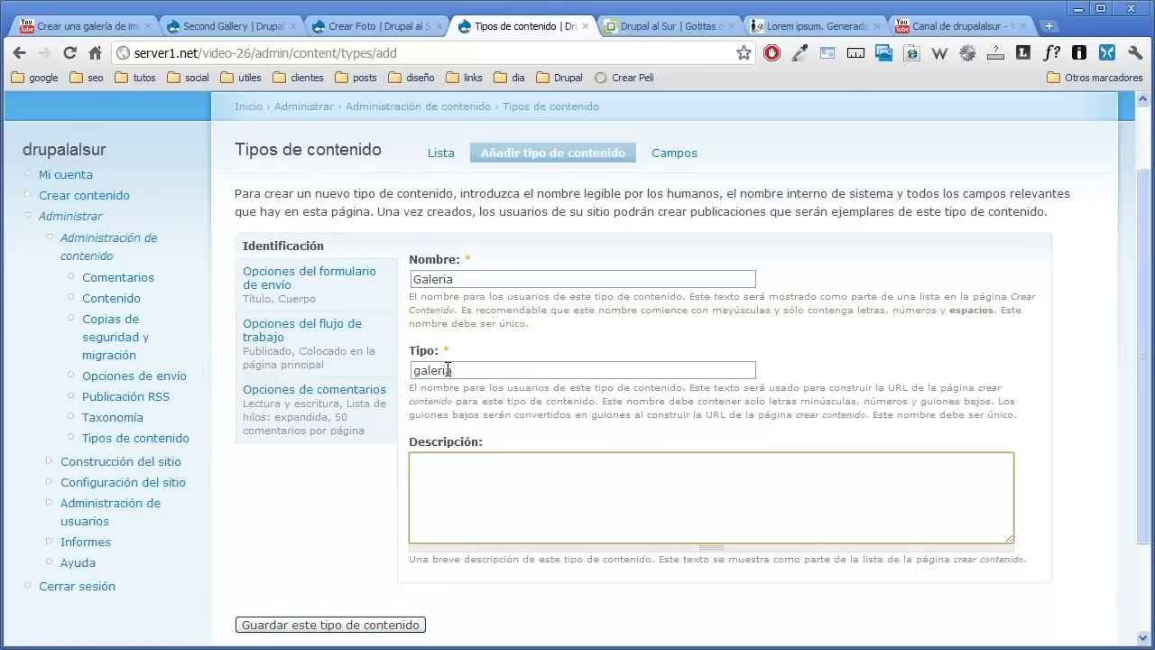
- Enter "Este es el contenedor de las imagenes." as the description of the Galeria content type
text(Est)
text(e es )
text(un)
key(BackSpace)
key(BackSpace)
key(BackSpace)
text(el contnnedor de la)
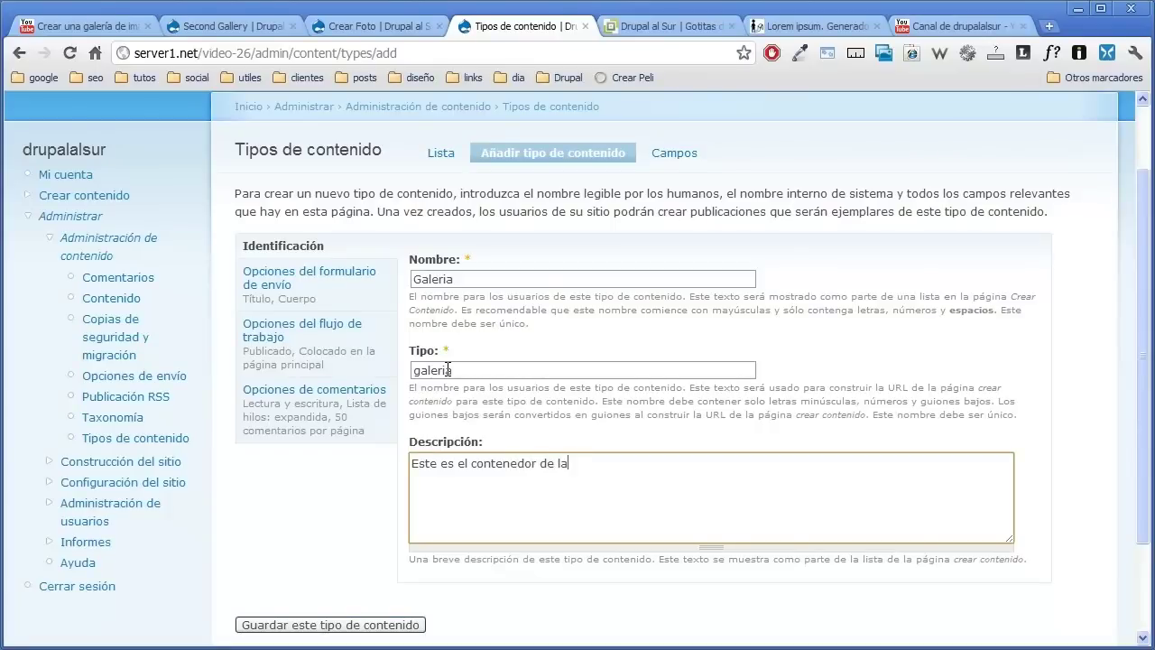
text(s imagenes.)
- Set the default comment option of the Galeria content type to Desactivado and save the content type
click(290, 394)
click(420, 281)
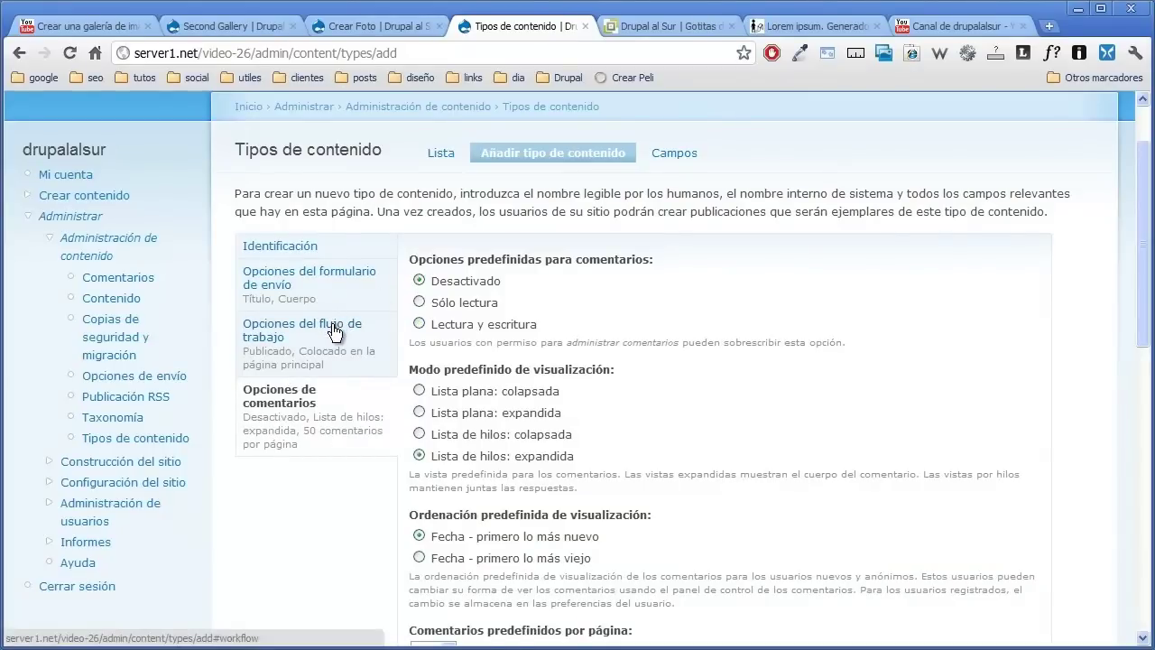
scroll(332, 334, down, 10)
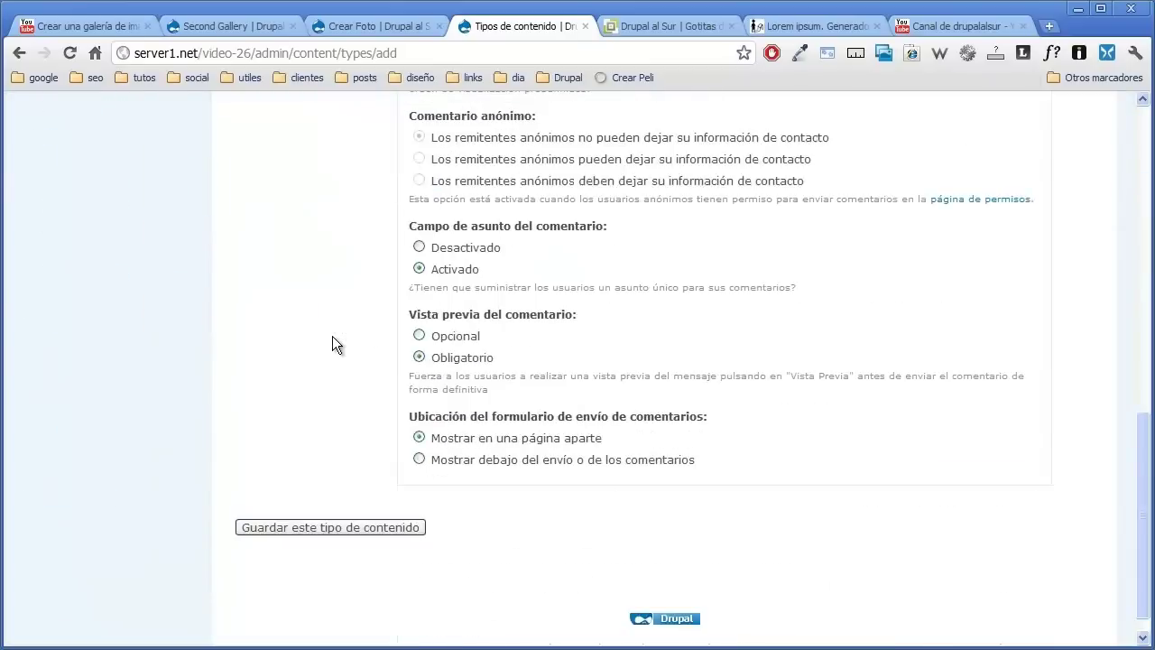
click(331, 500)
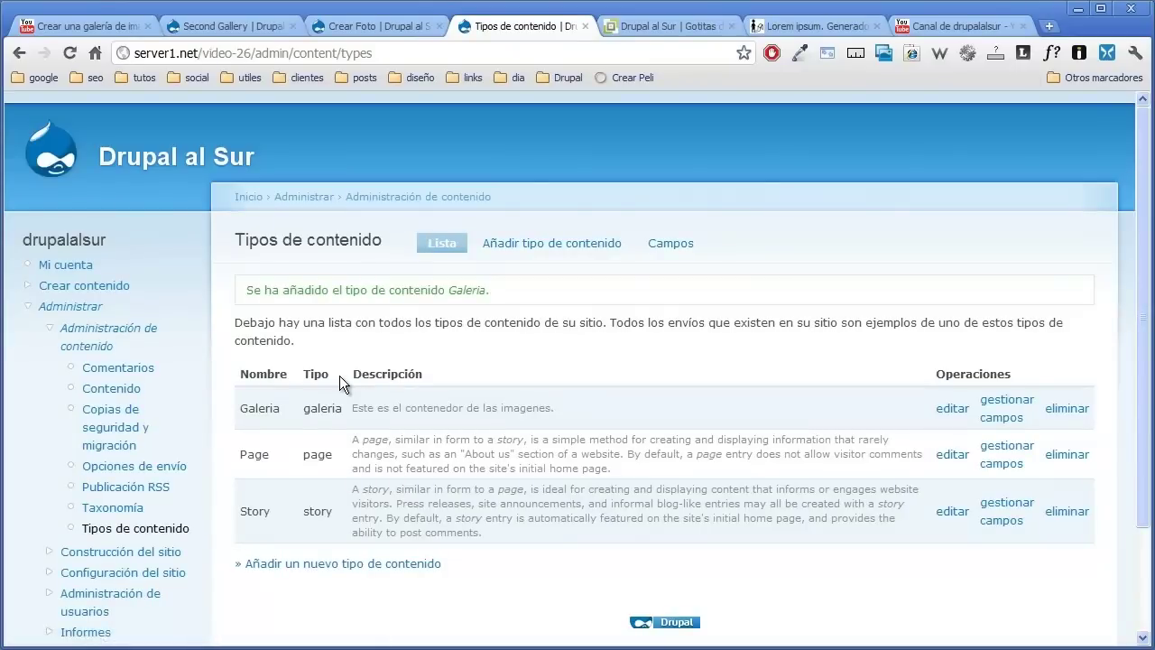
- Check the sample site's photo form and start a new content type with the name Foto and the type foto
click(354, 27)
click(497, 307)
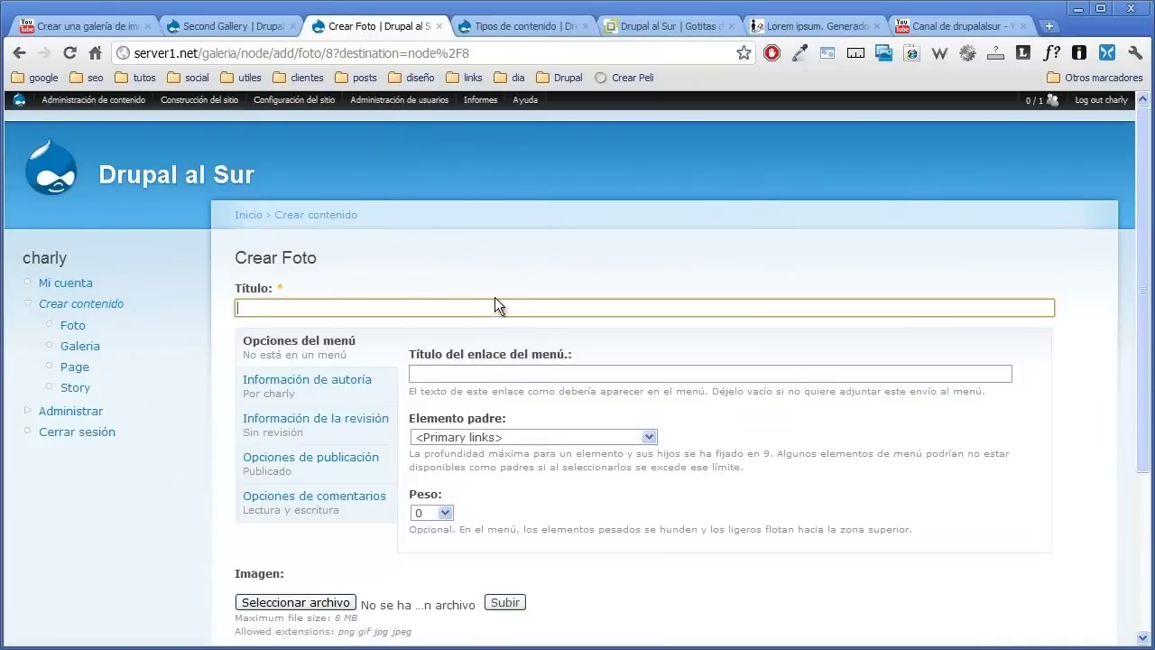
click(524, 29)
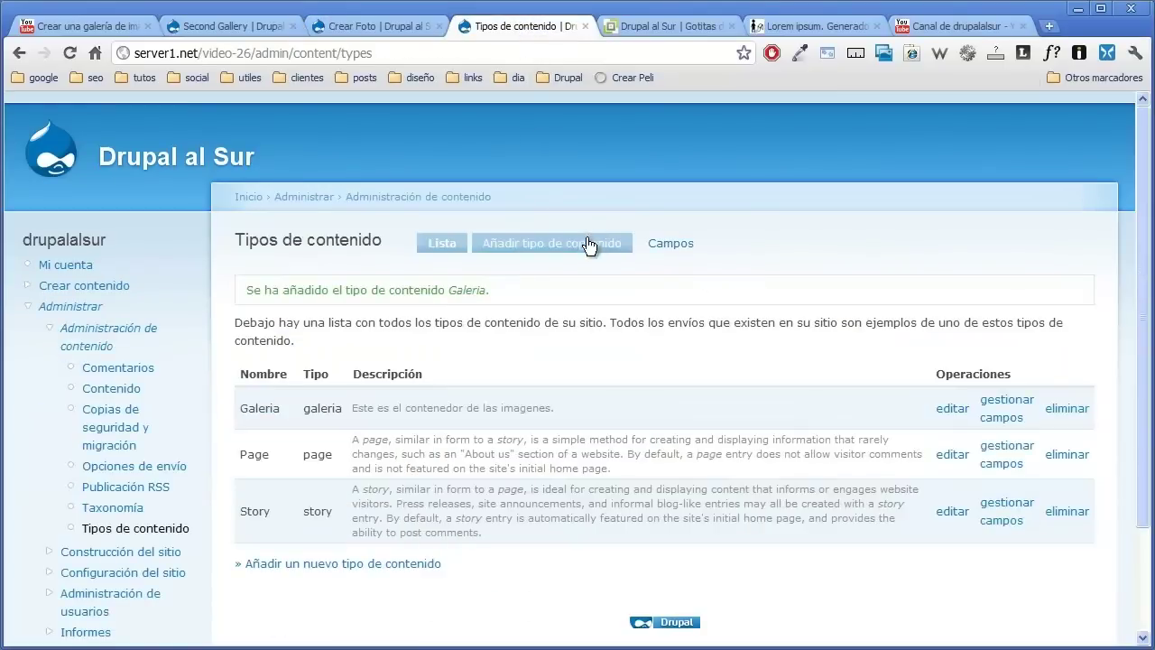
click(560, 245)
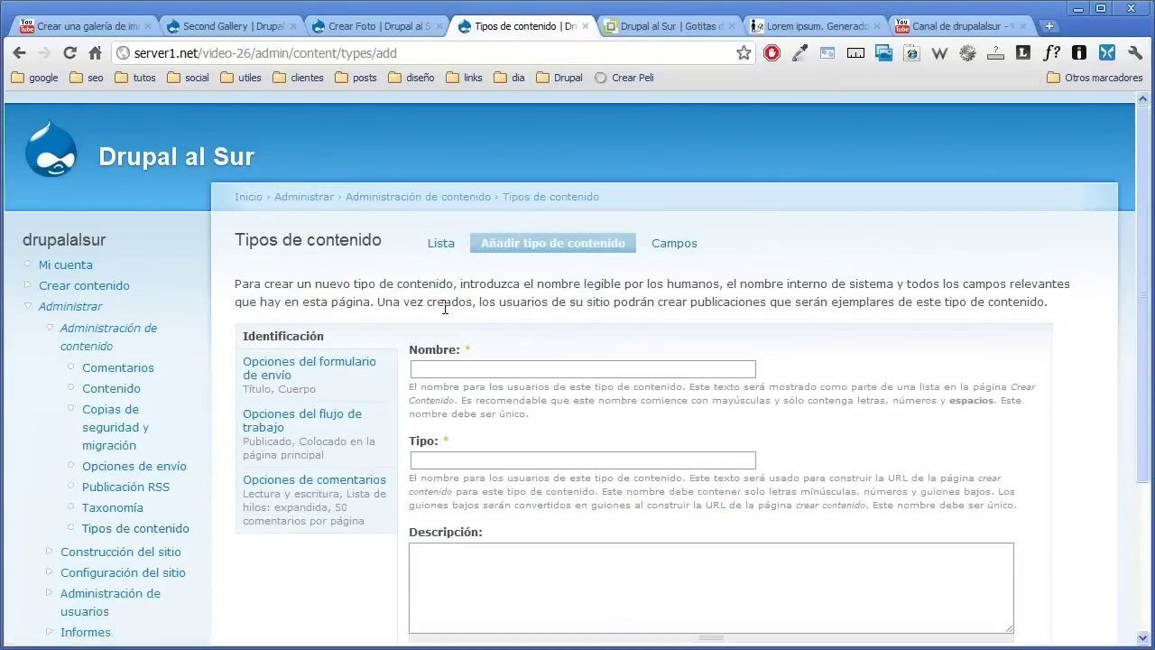
click(449, 375)
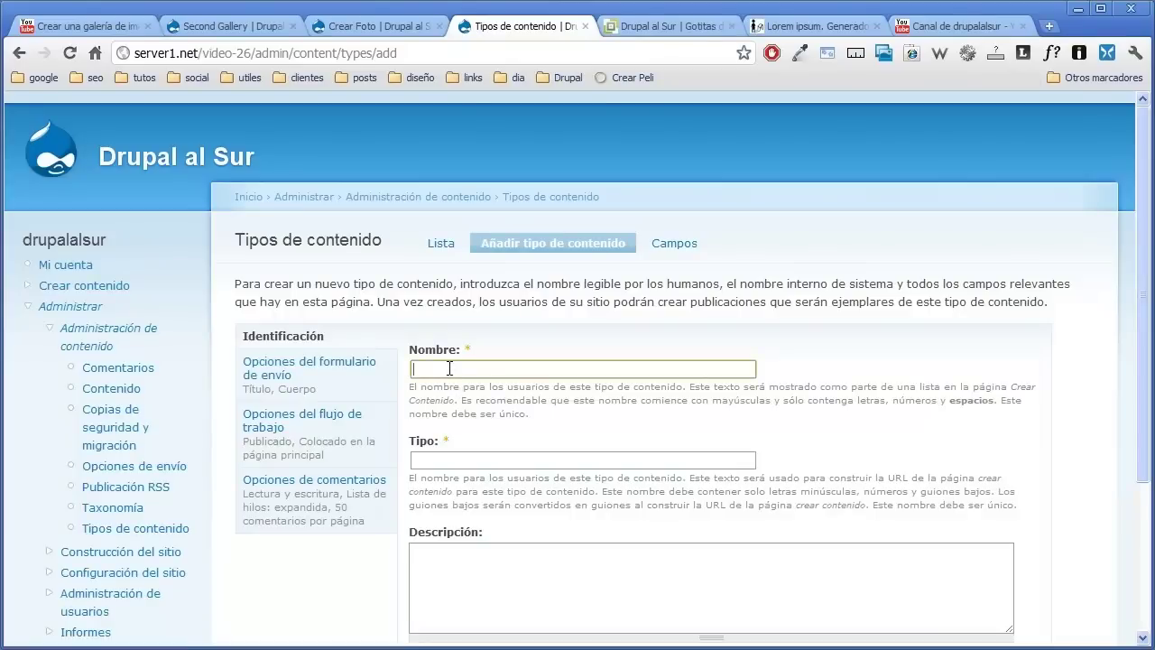
click(449, 375)
click(449, 432)
click(448, 460)
click(447, 460)
click(447, 476)
scroll(413, 487, down, 1)
scroll(413, 486, down, 1)
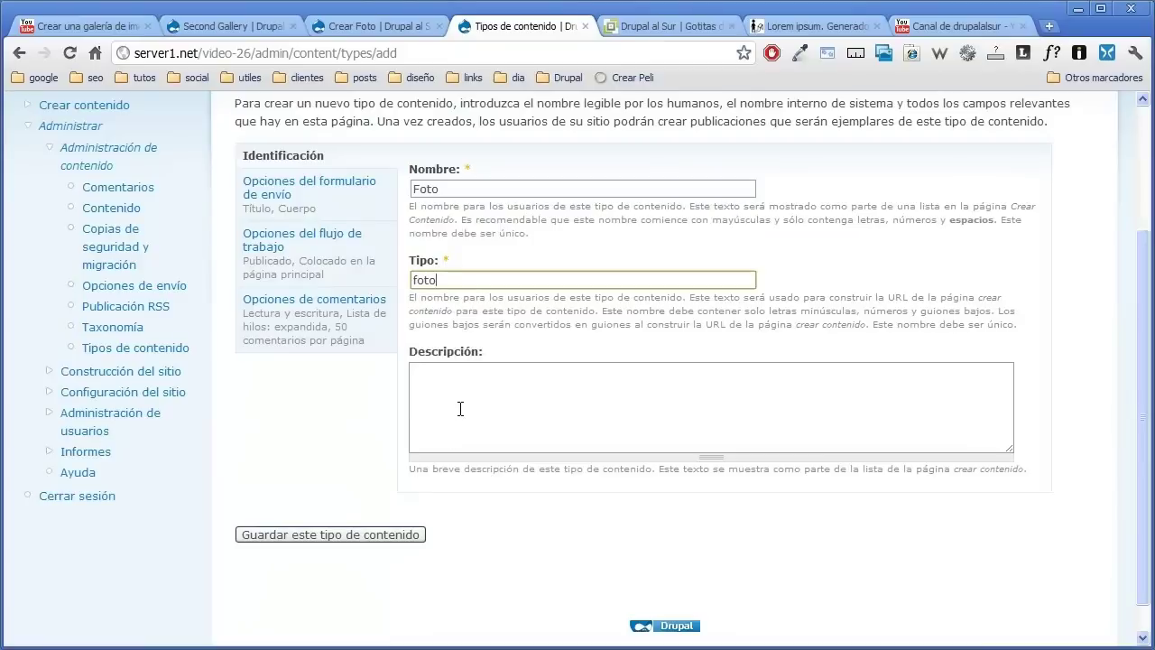
- Enter "Me permite subir una foto." as the description of the Foto content type
click(460, 406)
text(Me p)
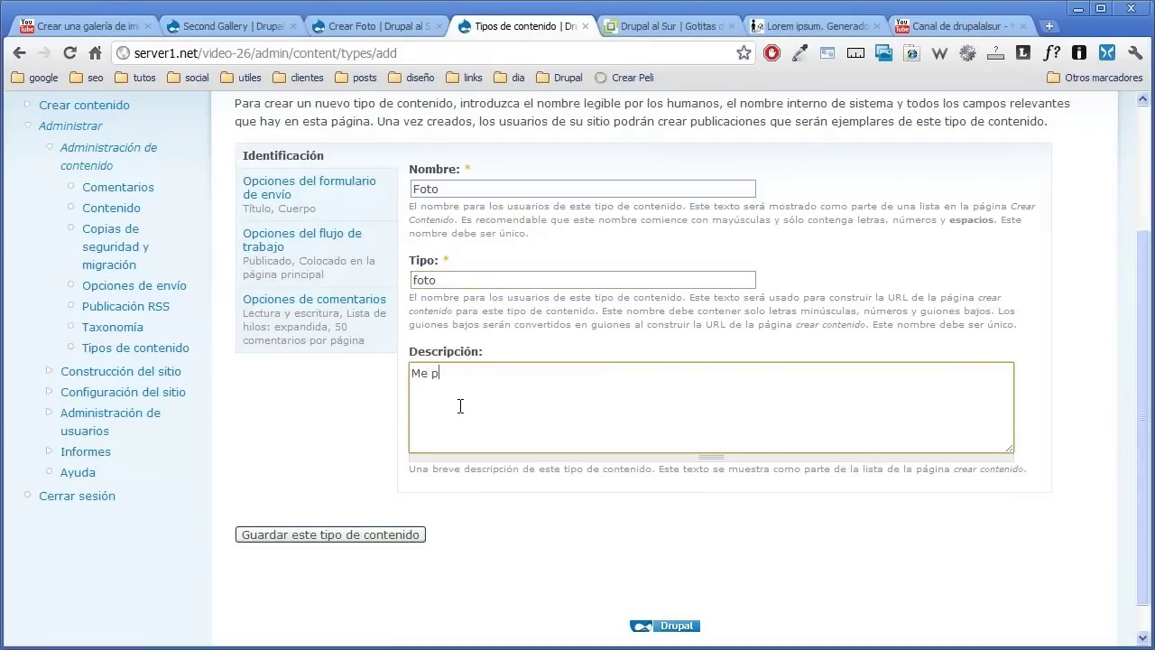
text(ermite subir una foto.)
- Omit the body field from the Foto content type by clearing its label, and compare with the sample photo form
click(294, 194)
drag(475, 239, 420, 239)
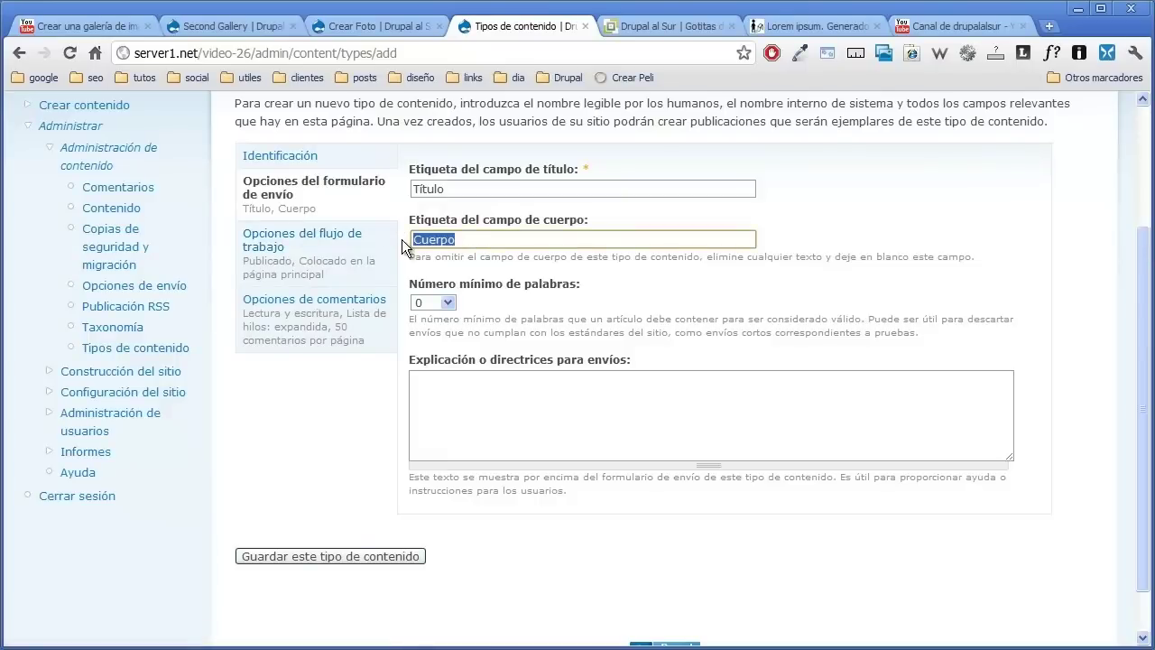
key(BackSpace)
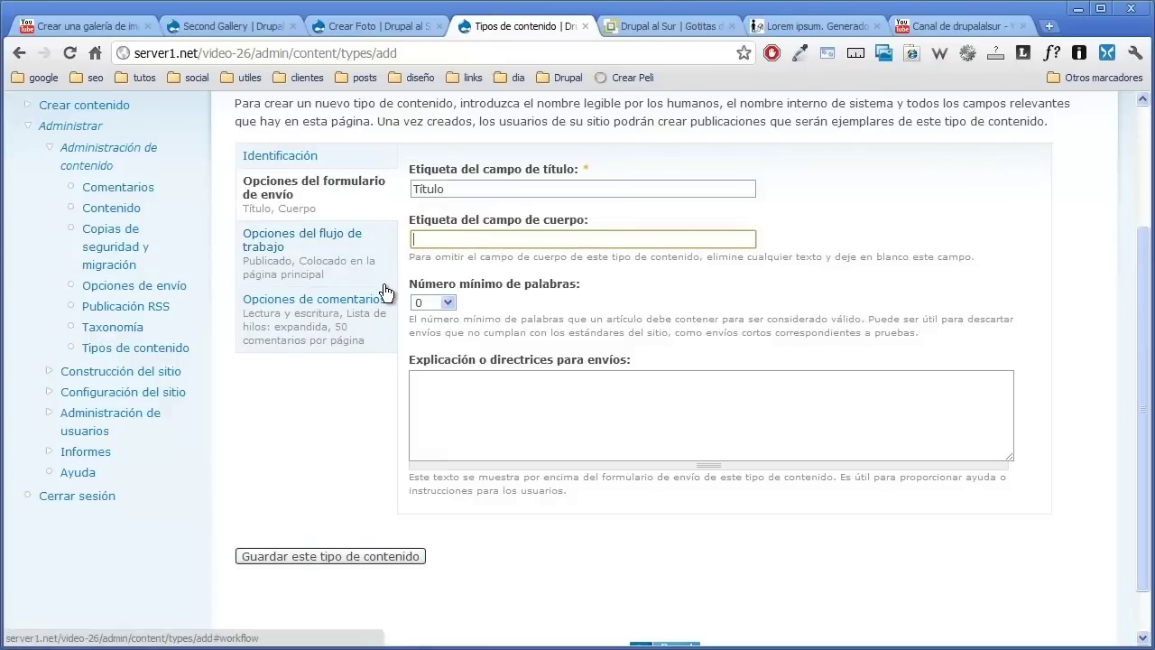
click(368, 27)
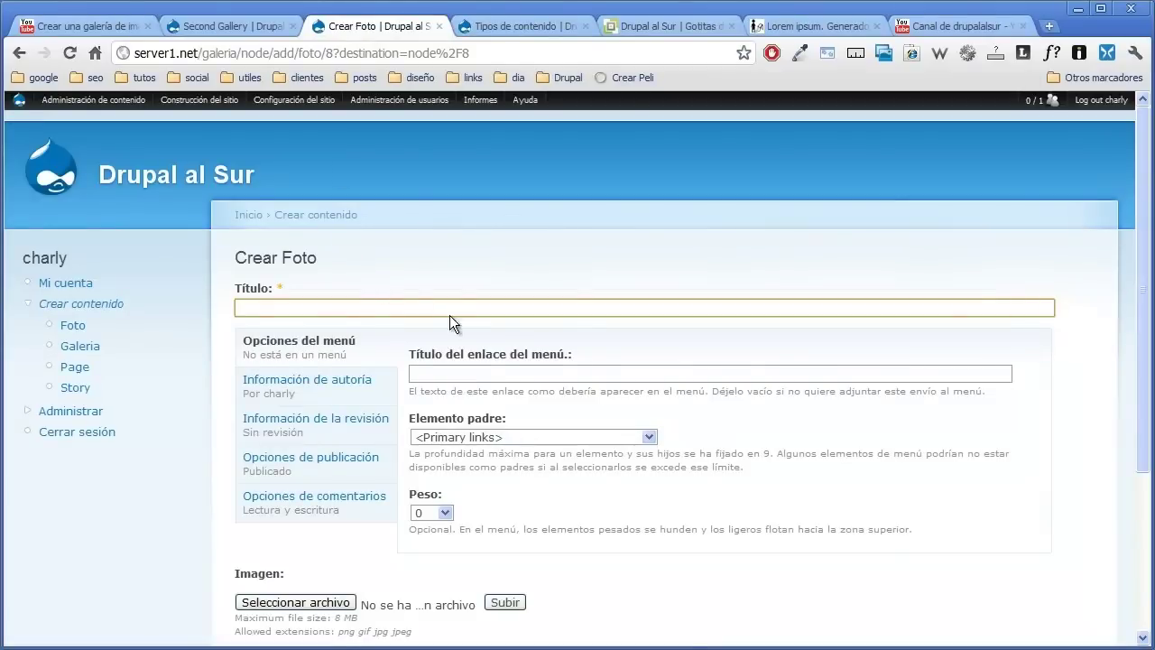
scroll(442, 298, down, 5)
click(475, 29)
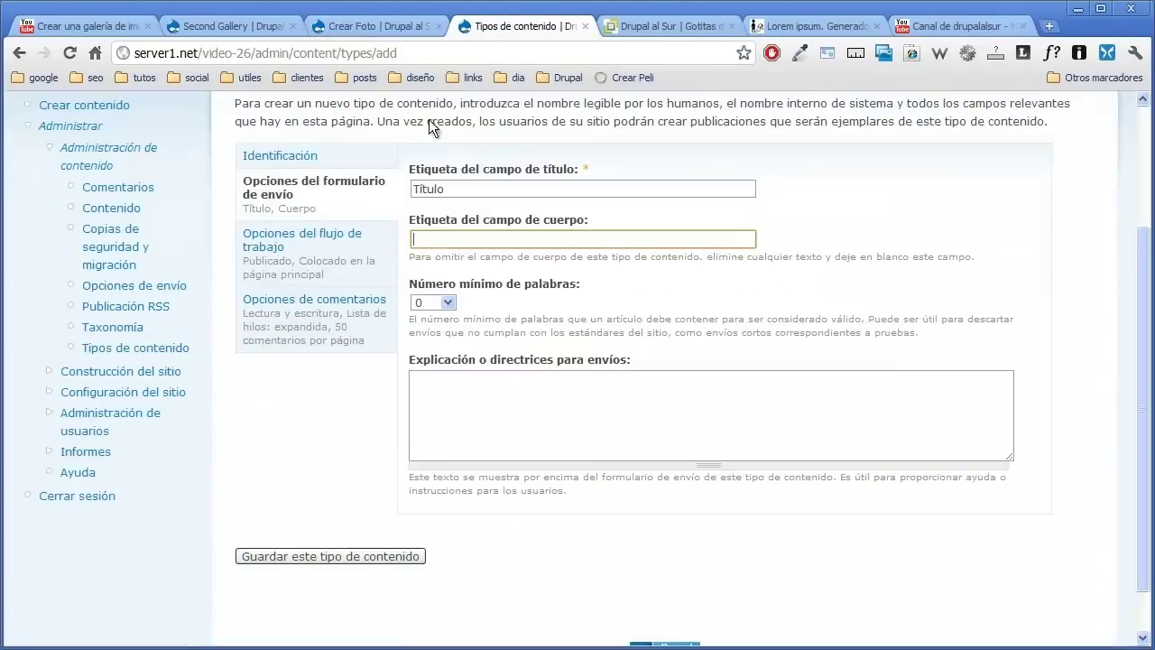
- Turn off front-page placement for Foto, compare with the sample site's home page, and save the content type
click(262, 249)
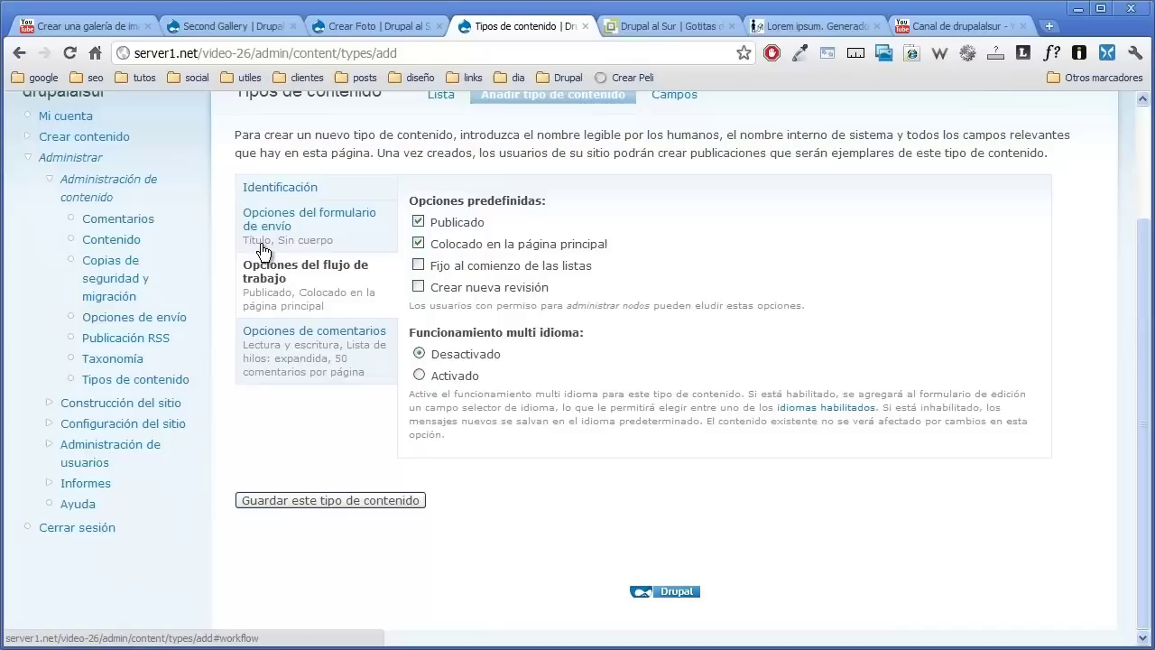
click(417, 244)
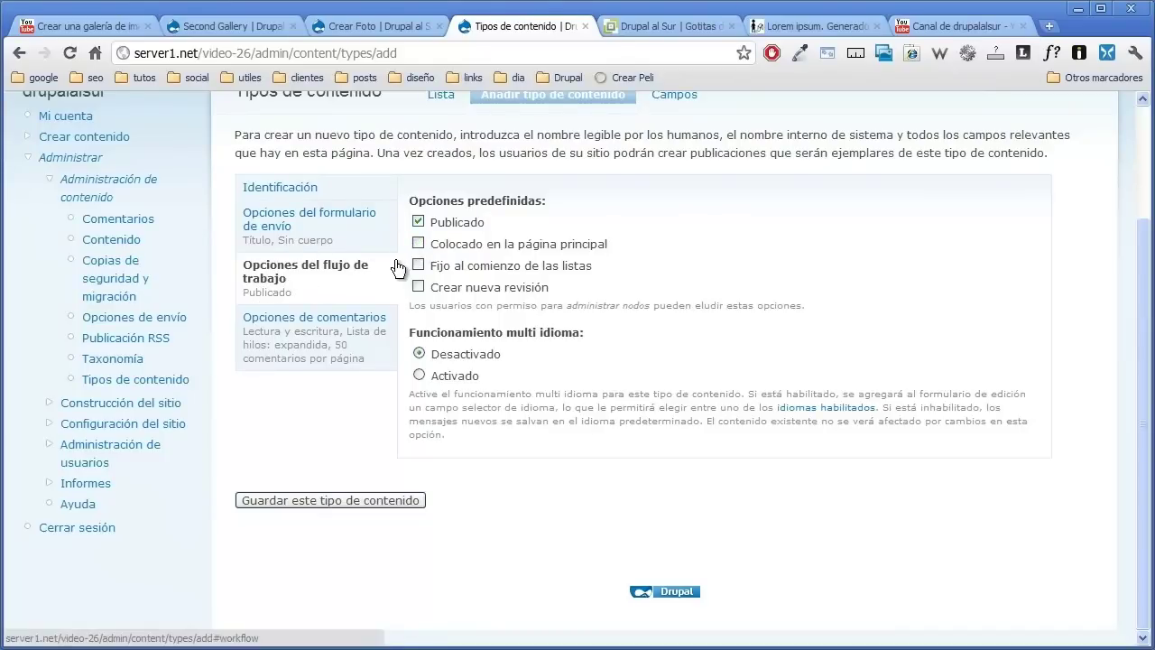
click(353, 30)
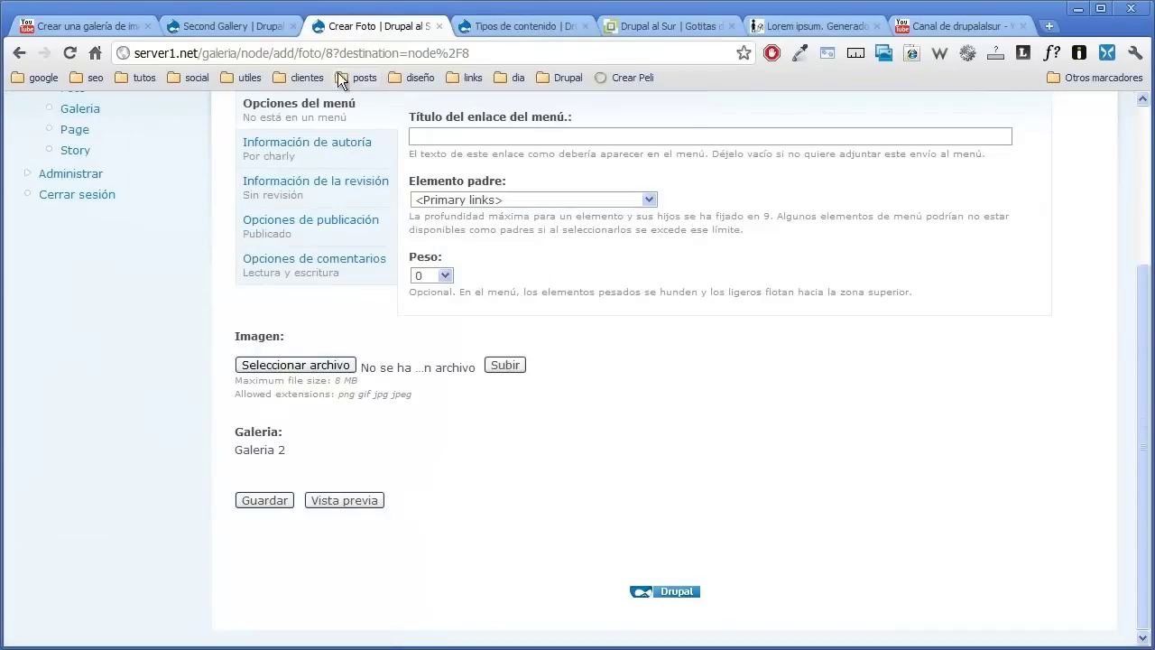
click(268, 31)
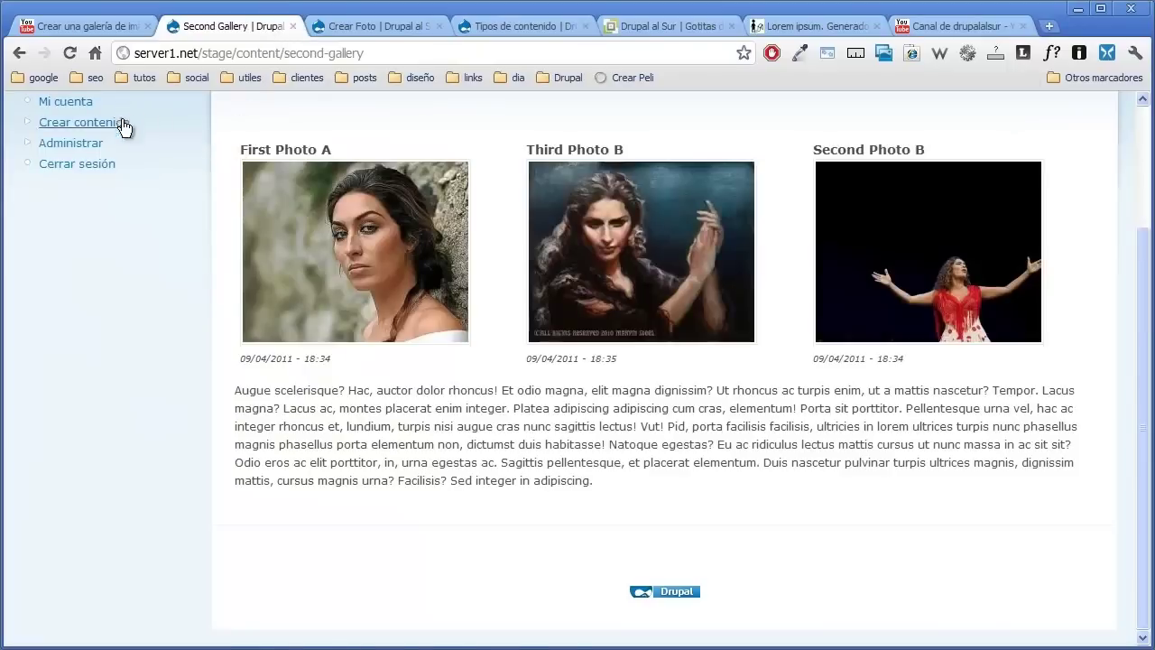
scroll(169, 178, up, 3)
click(237, 170)
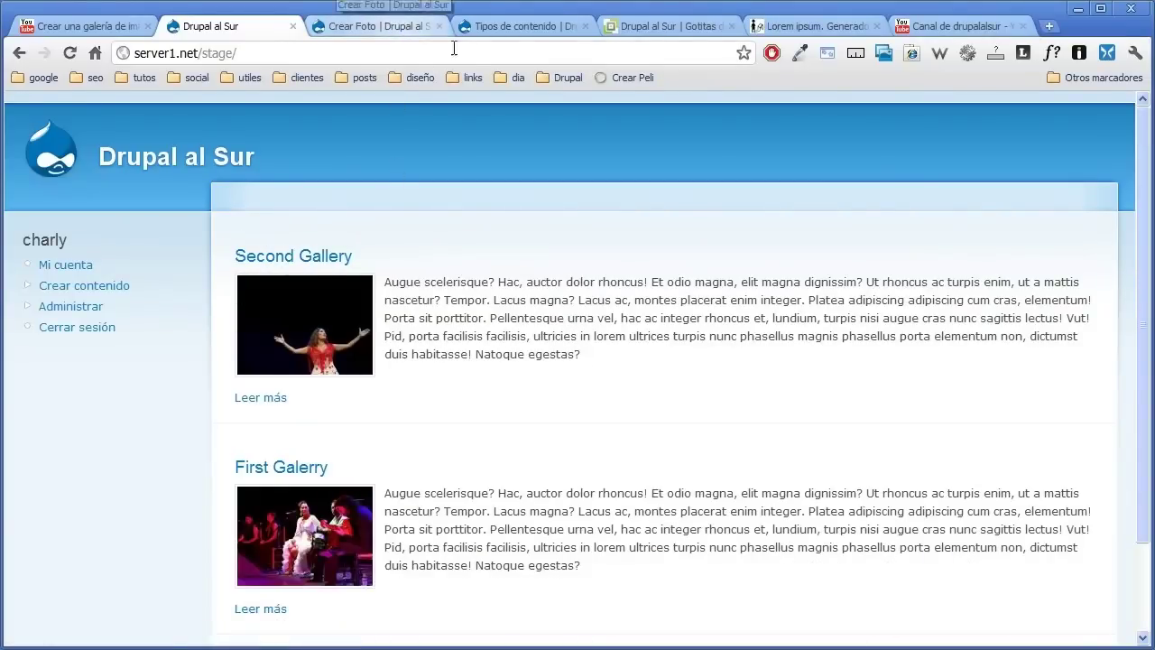
click(486, 26)
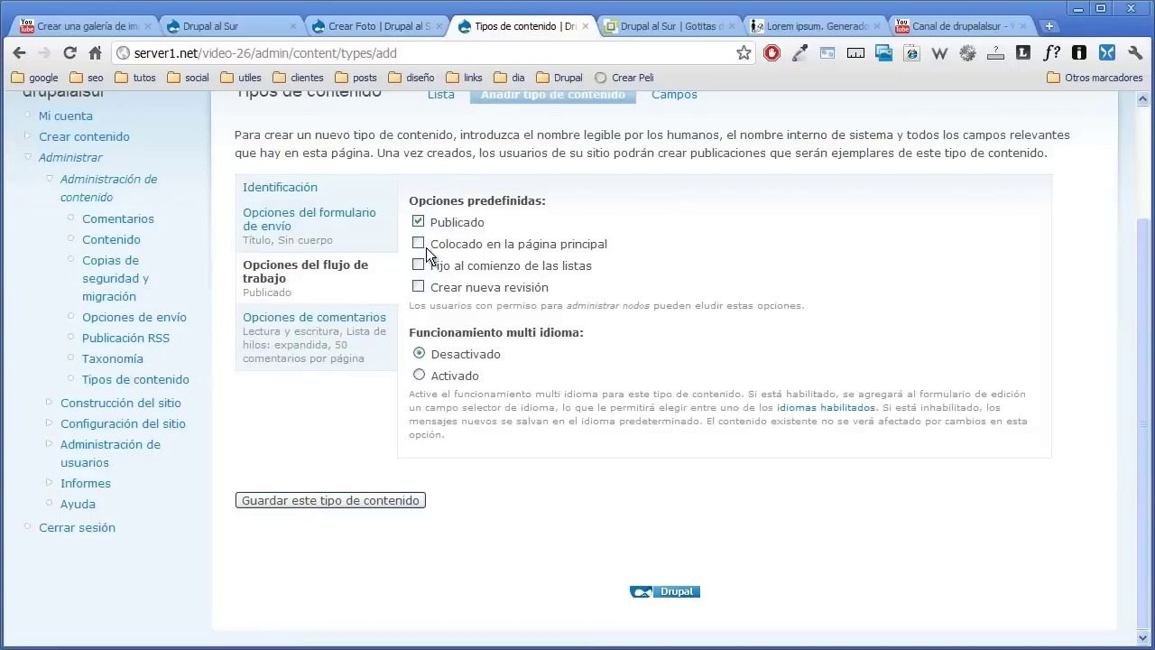
click(385, 495)
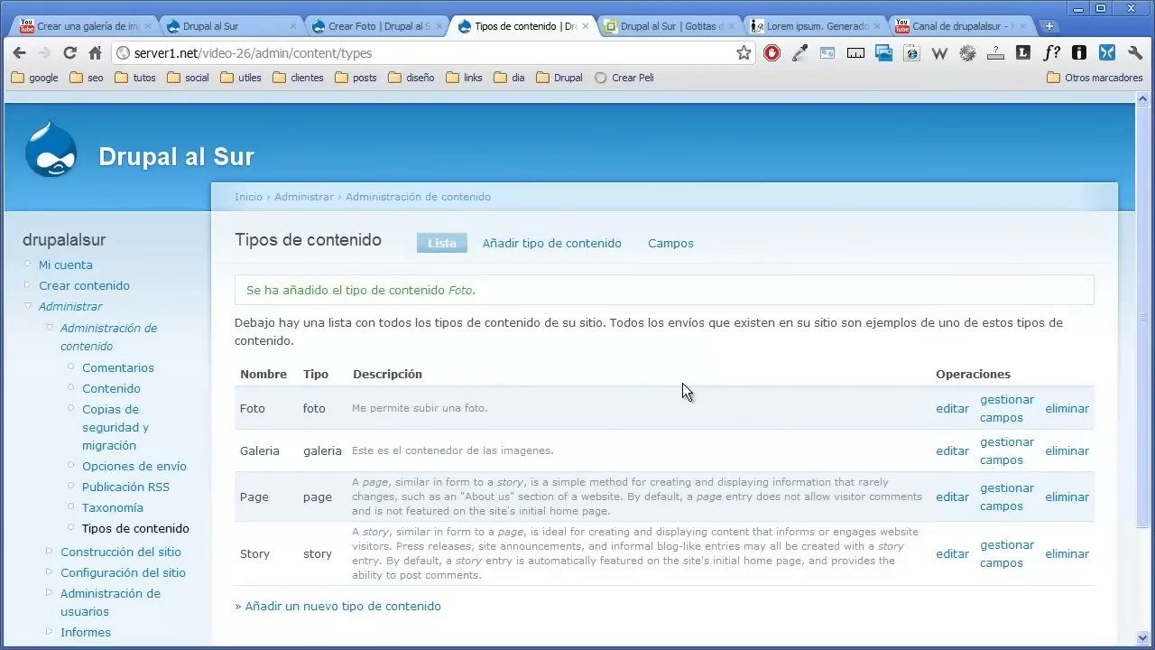
- Open the field management of the Foto content type and check the Imagen and Galeria fields in the sample photo form
click(1001, 406)
scroll(448, 402, down, 3)
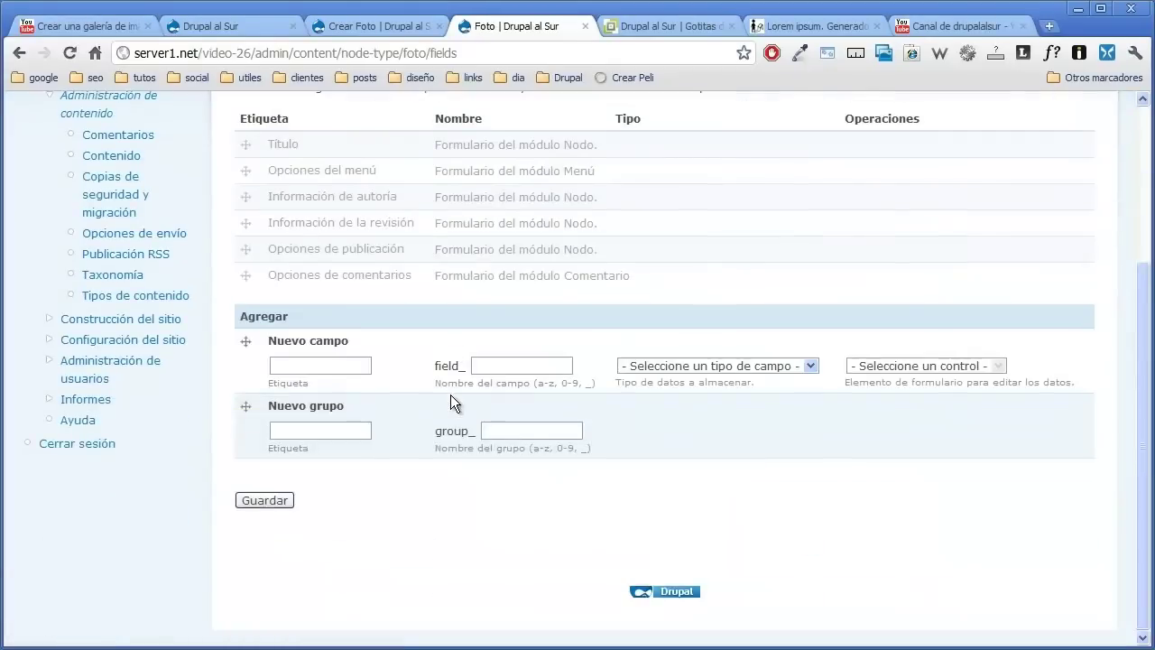
click(346, 25)
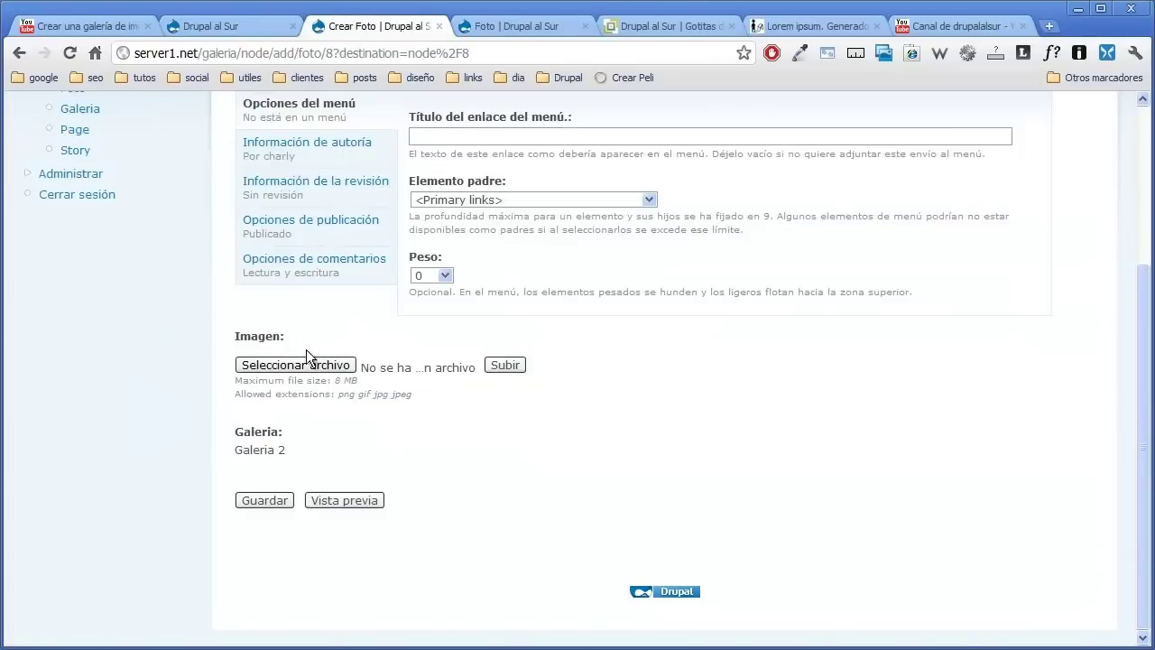
scroll(330, 279, up, 1)
scroll(331, 281, down, 1)
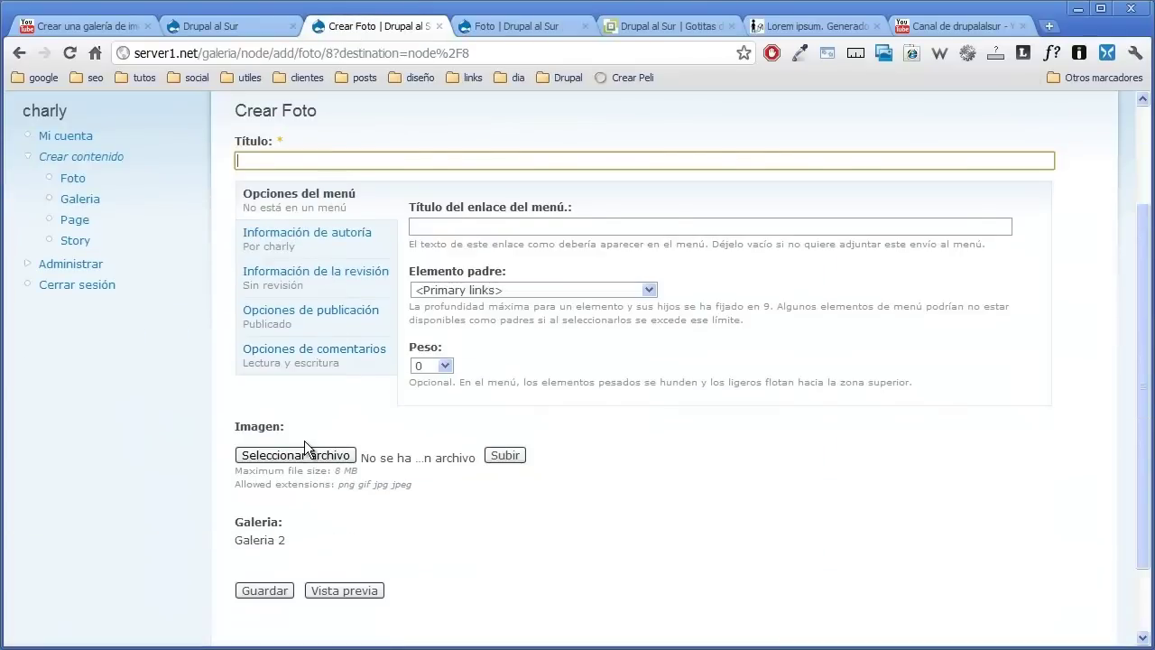
click(503, 28)
- Add a field labelled Imagen to Foto with the field name imagen, type Archivo and control Imagen, and save it
click(357, 360)
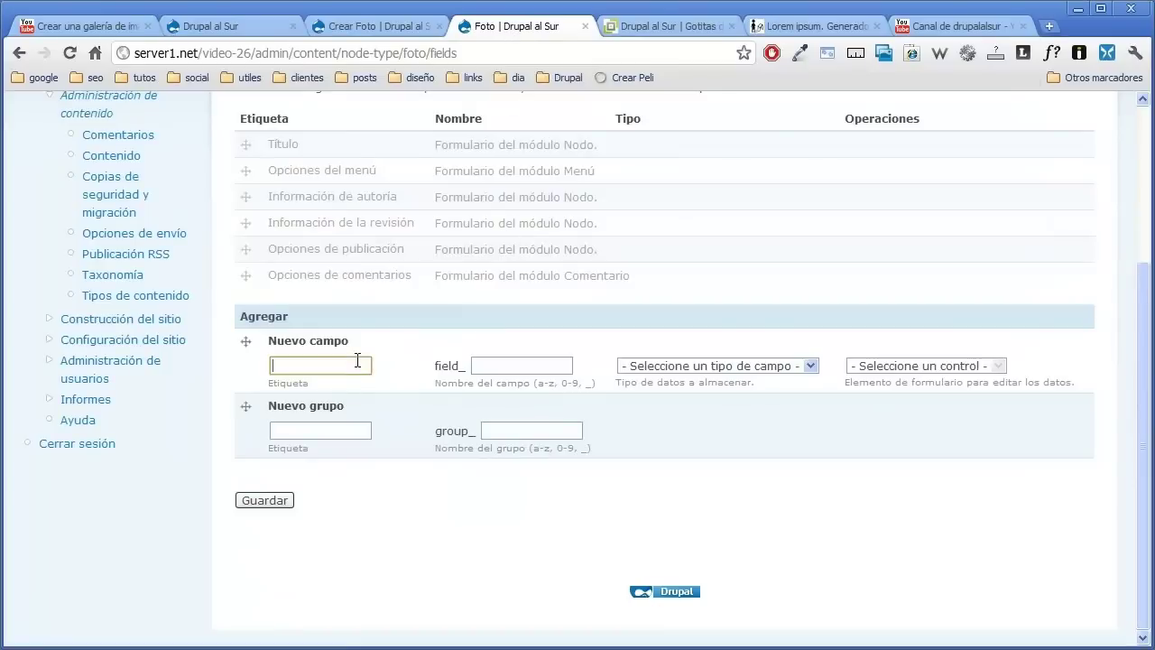
click(350, 403)
click(489, 366)
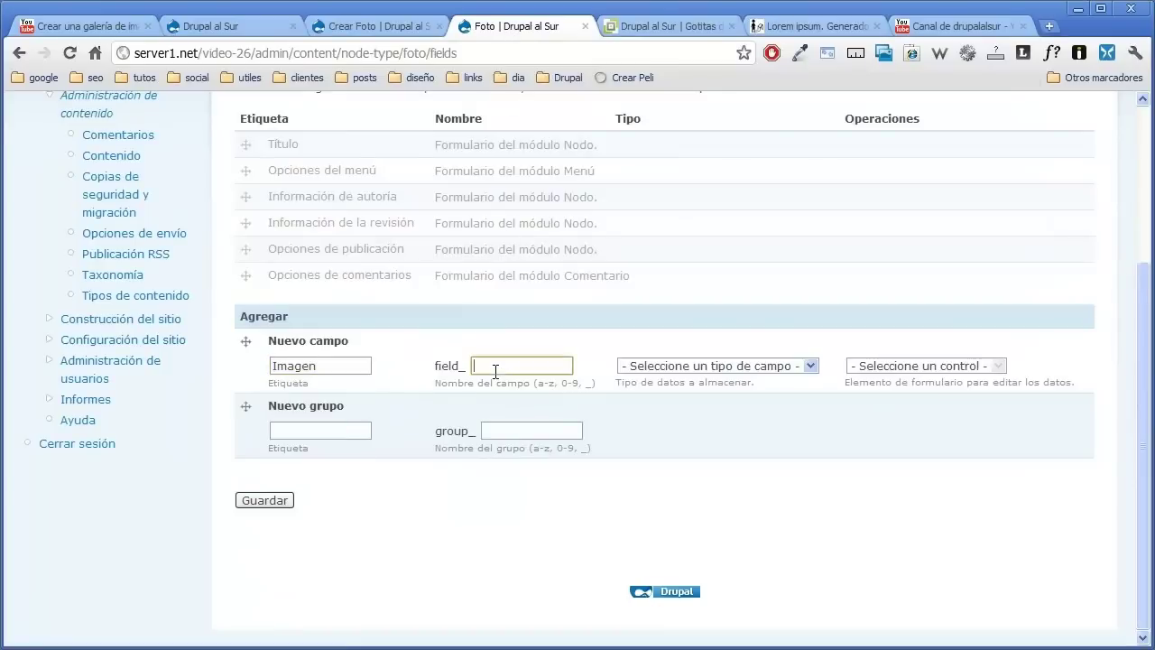
click(510, 403)
click(387, 380)
click(811, 365)
click(783, 395)
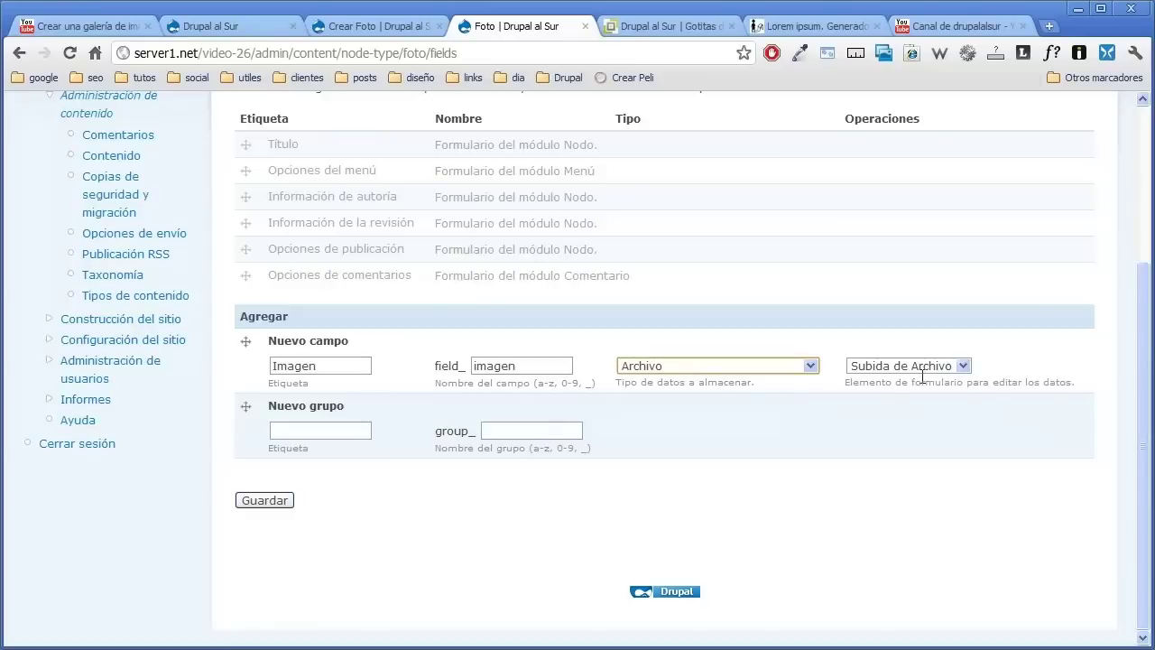
click(961, 367)
click(944, 390)
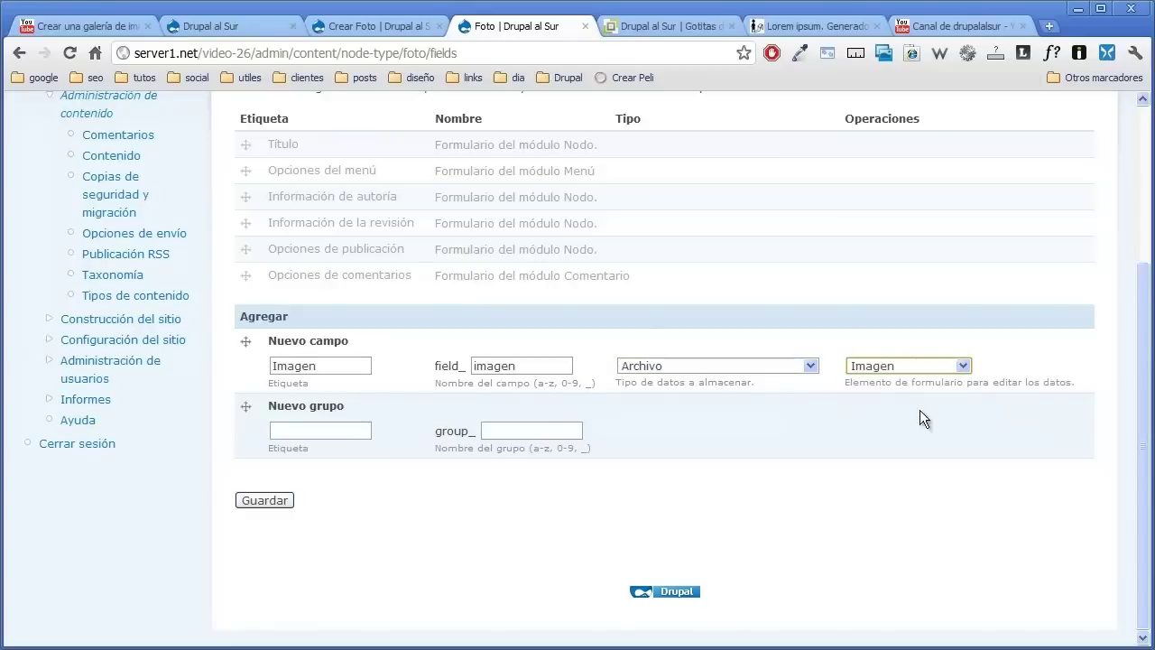
click(270, 501)
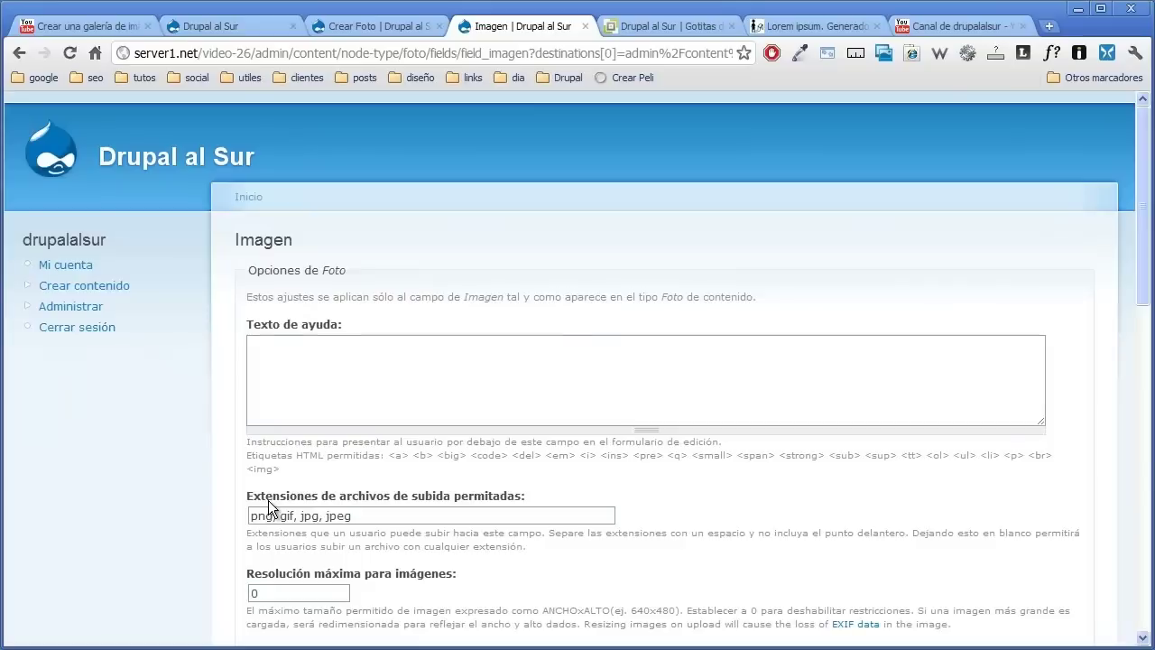
- Set the file path of the Imagen field to Galerias and save the field settings
scroll(317, 252, down, 5)
scroll(224, 277, down, 1)
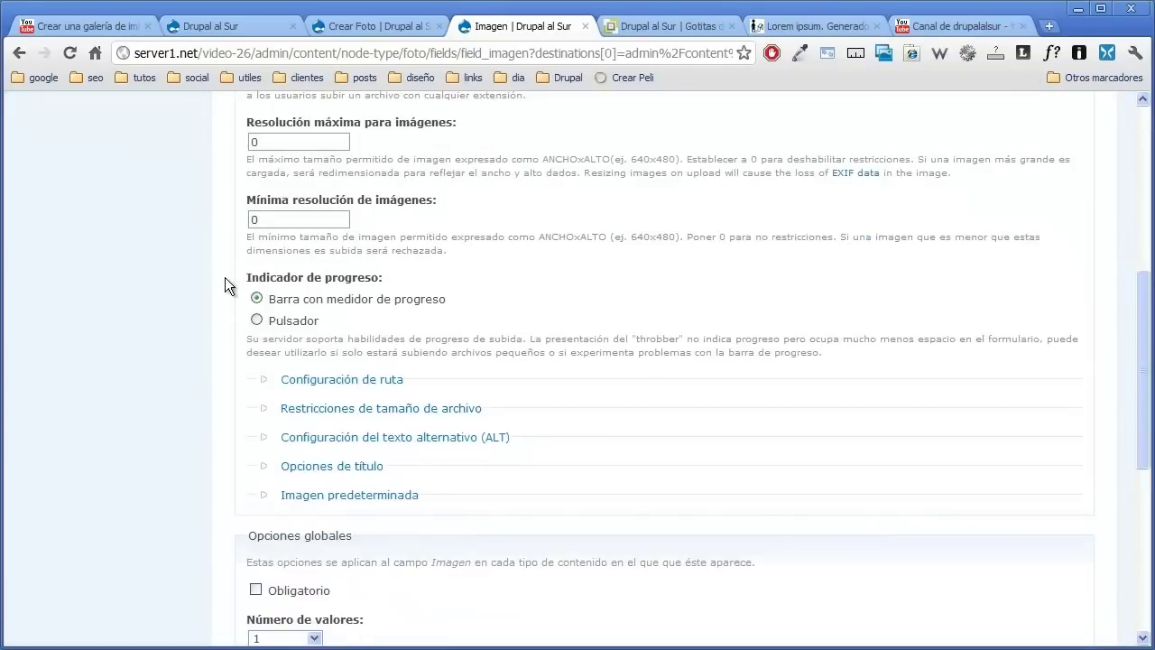
click(330, 380)
click(277, 441)
text(G)
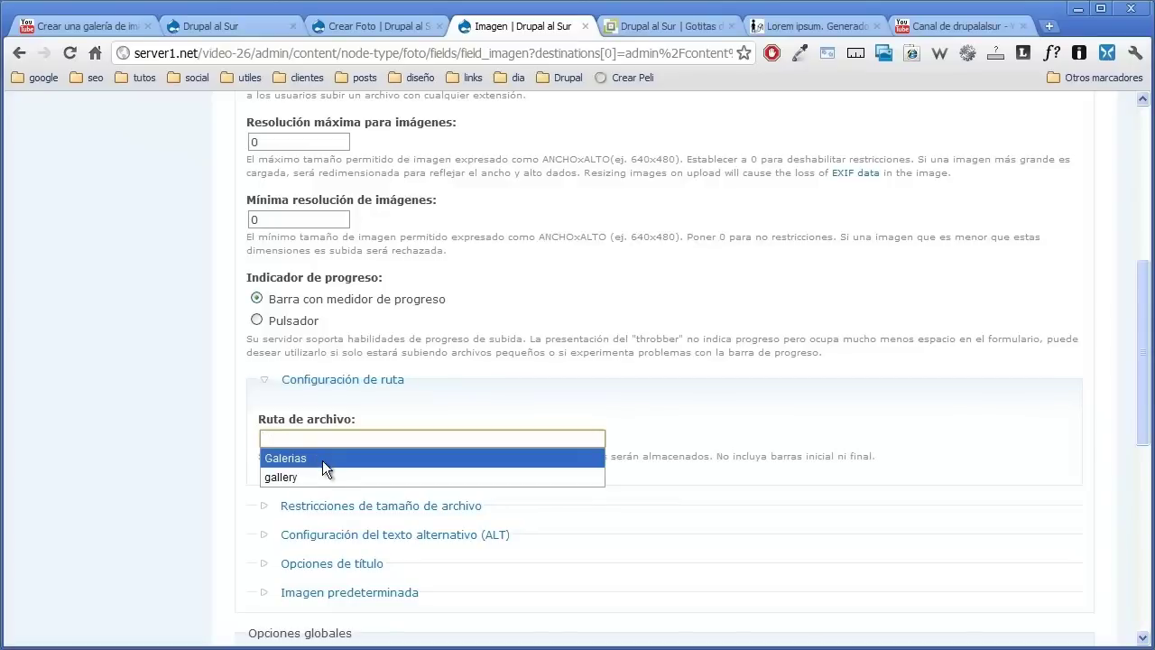
click(322, 460)
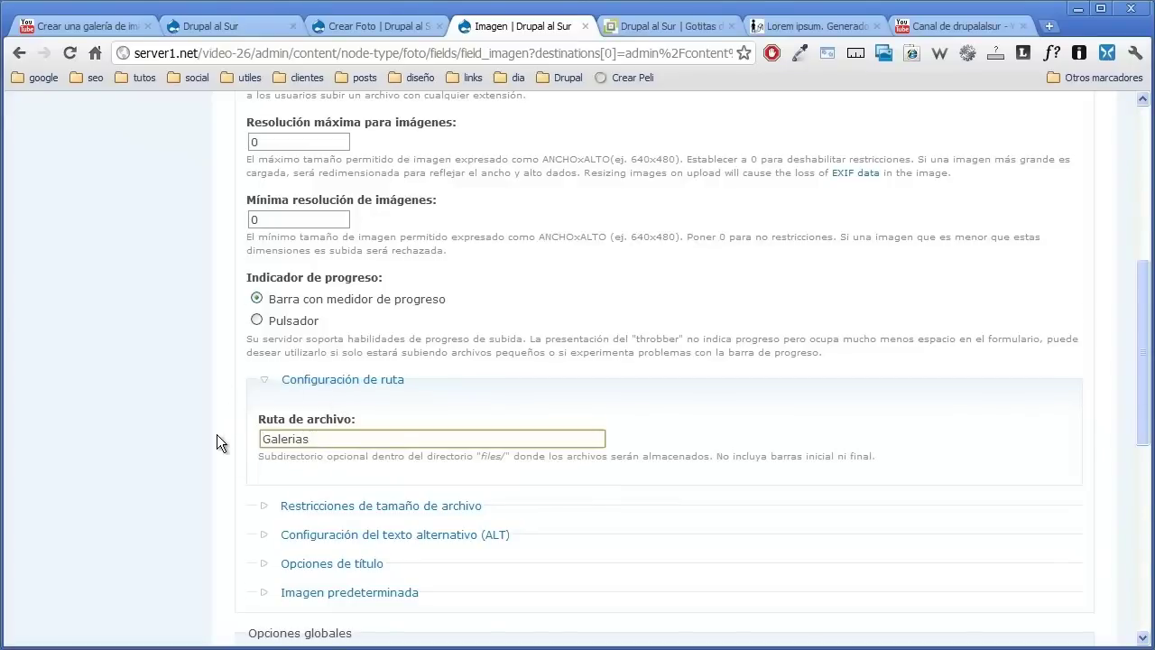
scroll(218, 442, down, 2)
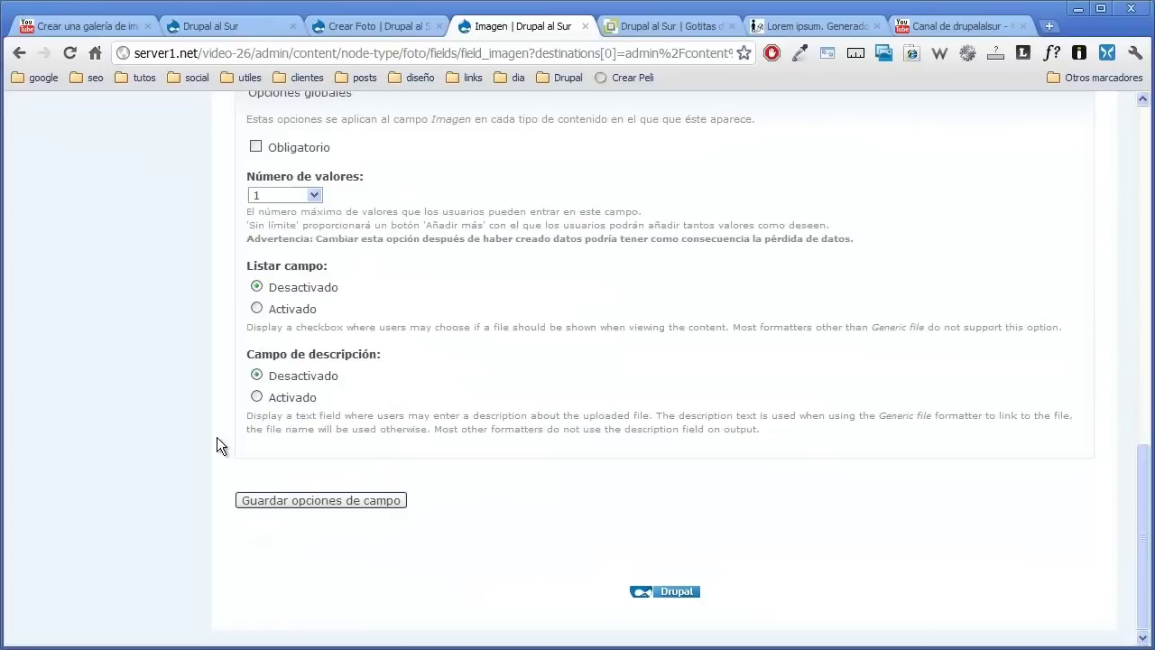
click(280, 503)
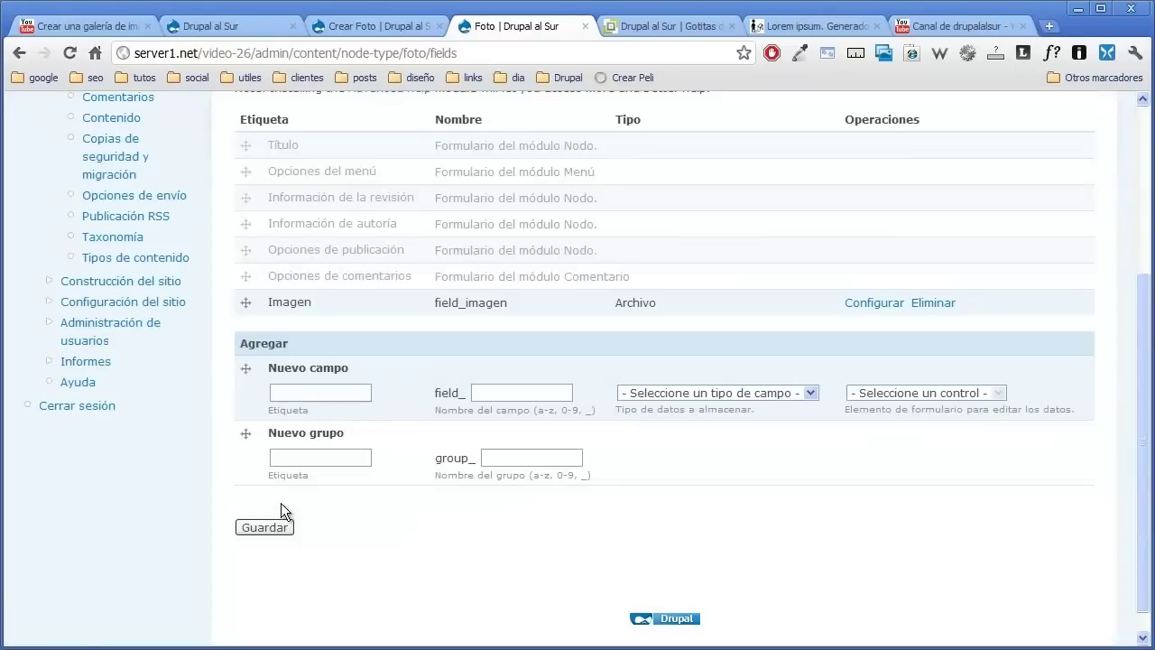
- Enter Galeria as the label and galeria as the name of a new Foto field, checking the sample photo form
click(323, 393)
click(323, 394)
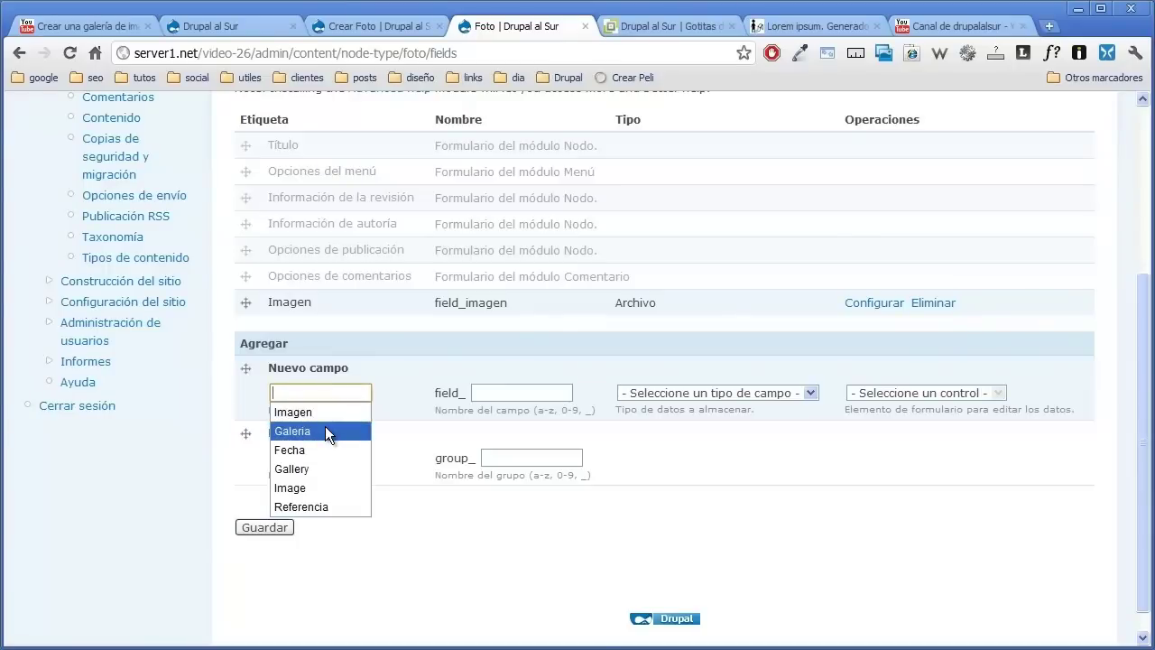
click(325, 430)
click(487, 394)
click(488, 394)
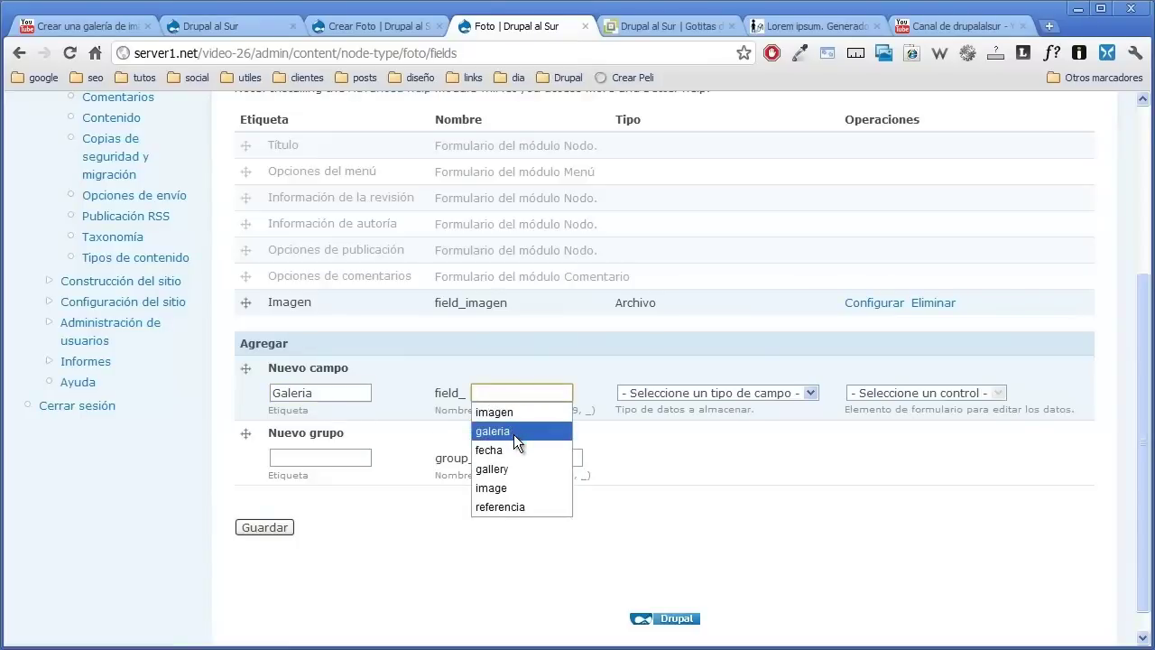
click(514, 431)
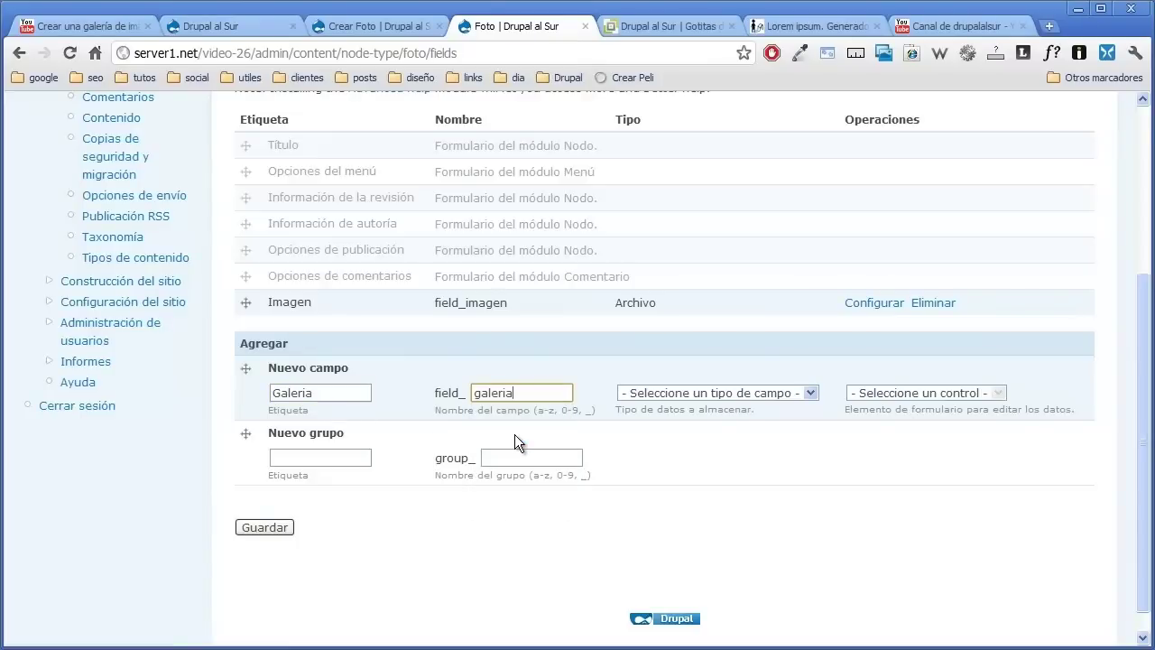
click(336, 32)
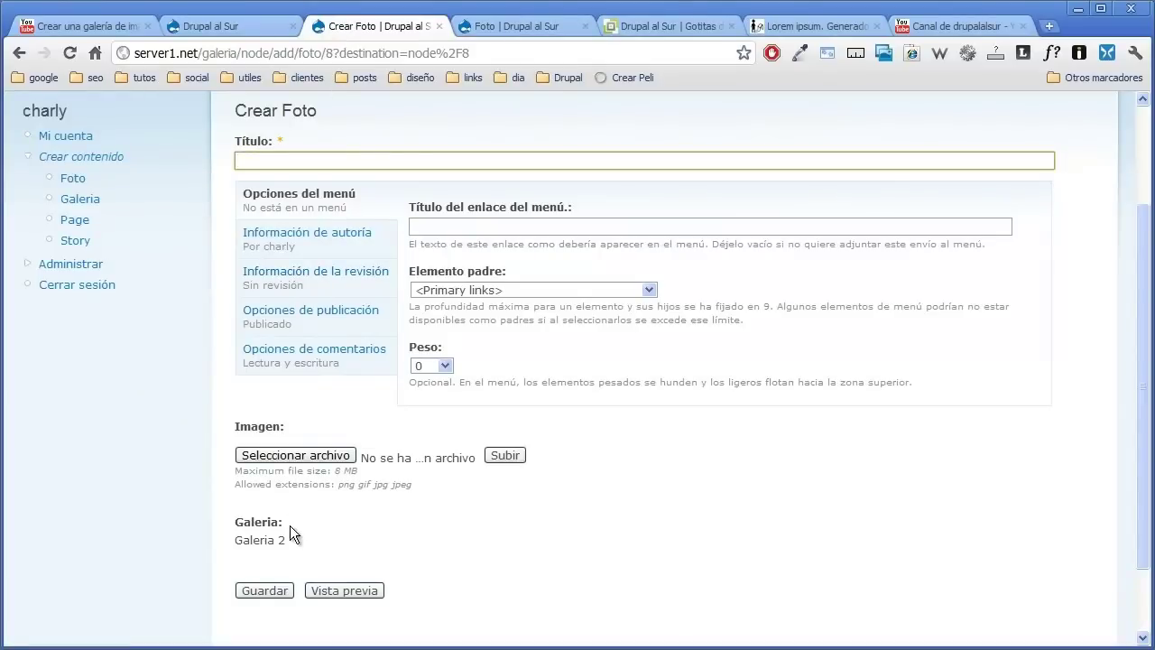
click(534, 27)
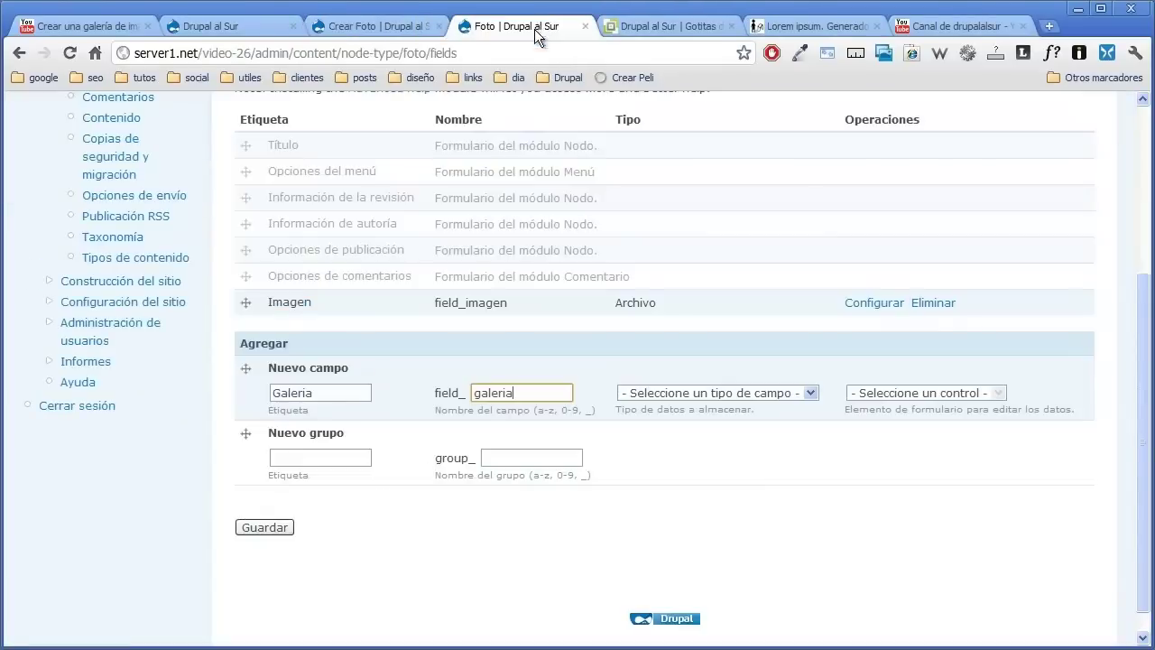
- Give the new Galeria field the type Referencia a nodo and the control Reference from URL, and save it
click(804, 392)
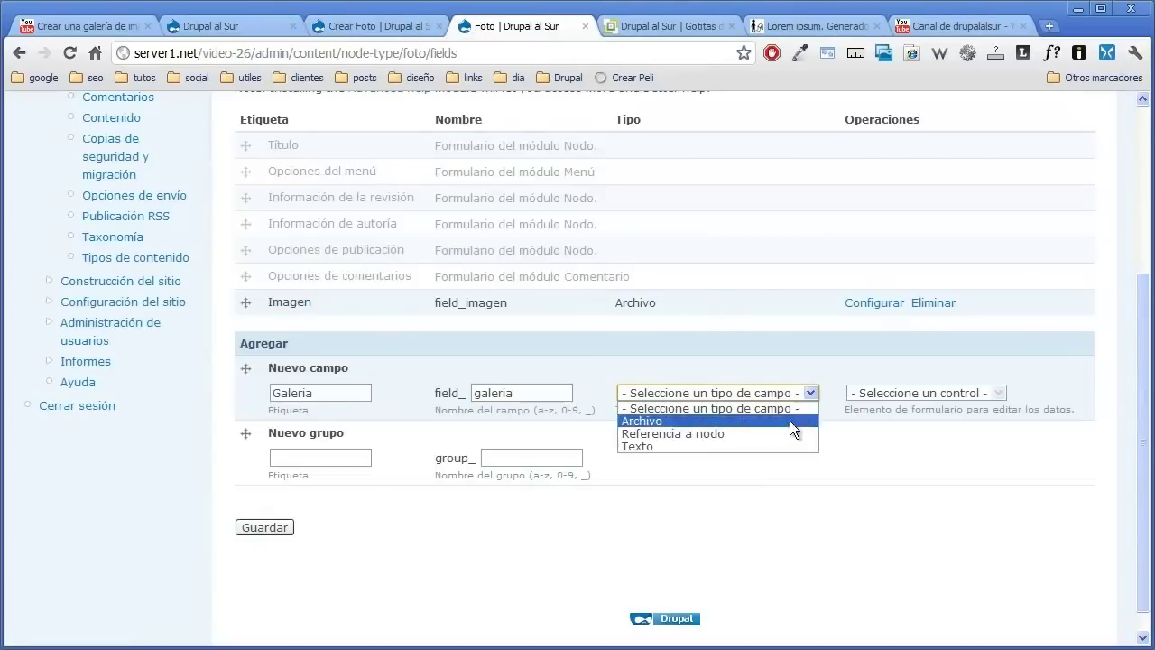
click(785, 433)
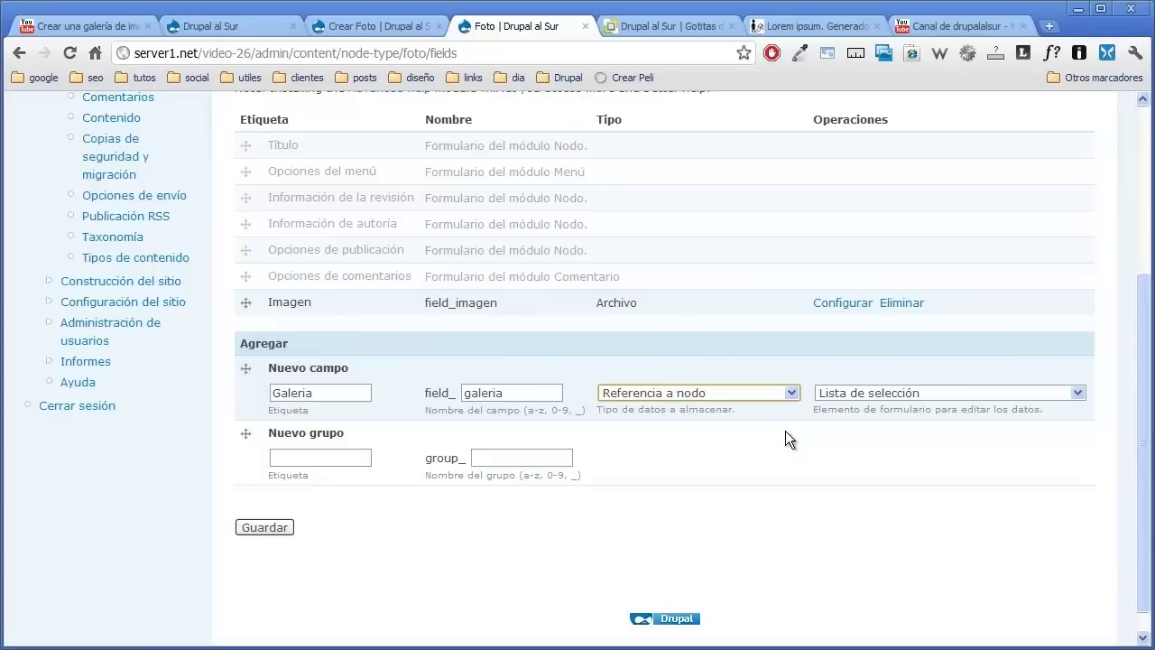
click(873, 391)
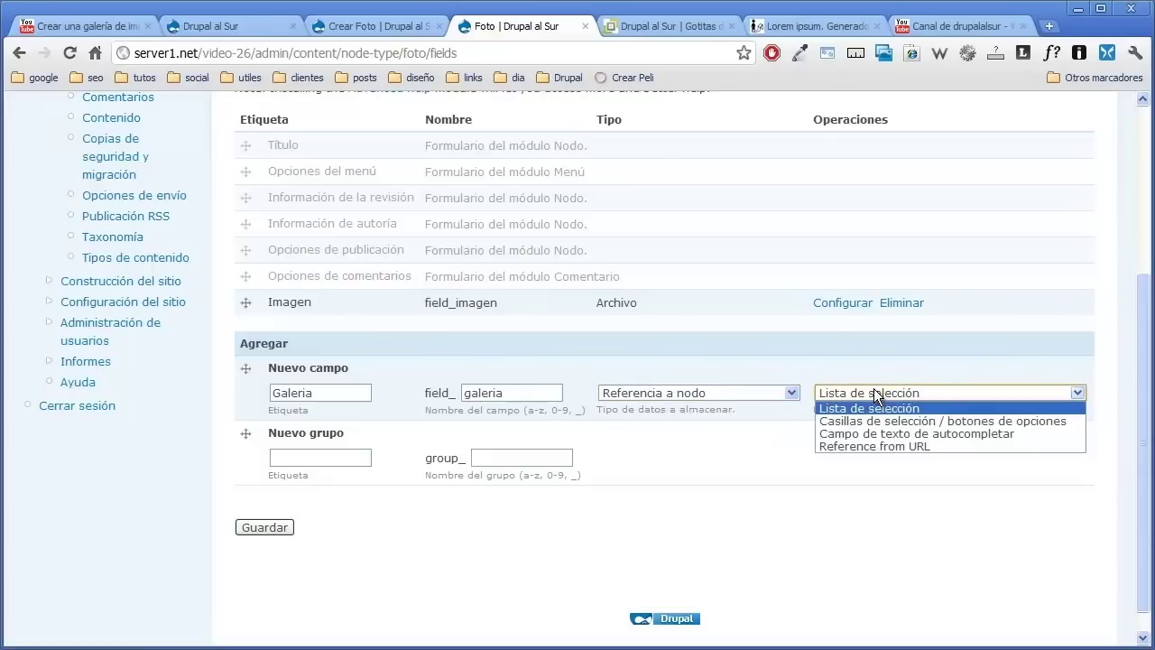
click(905, 446)
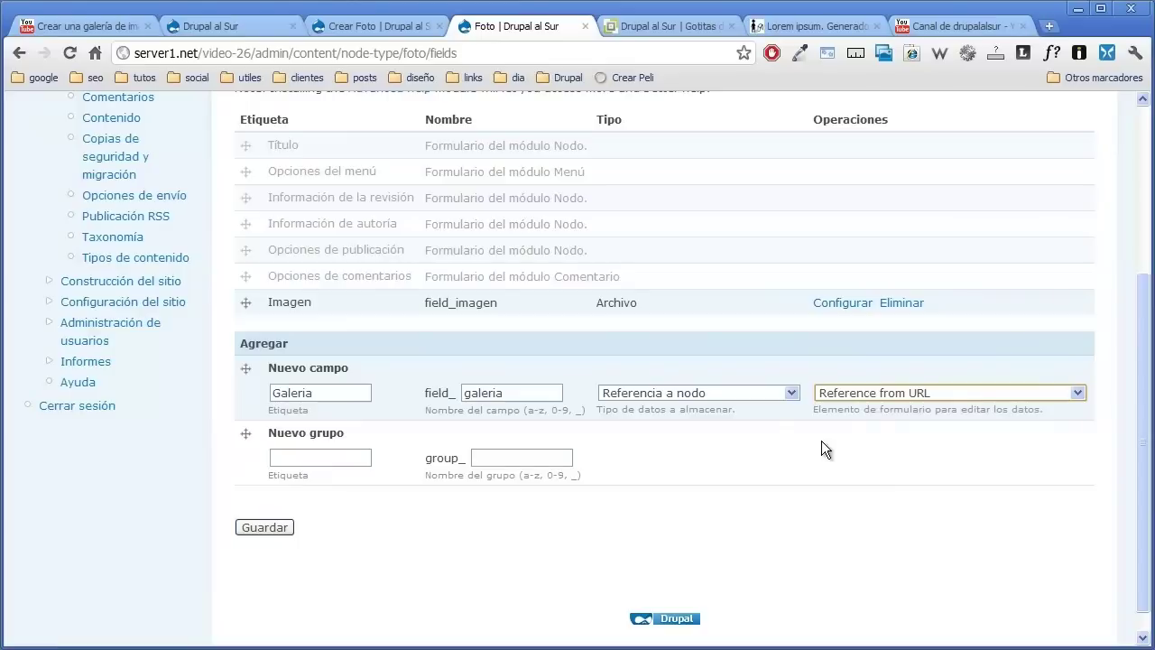
click(279, 526)
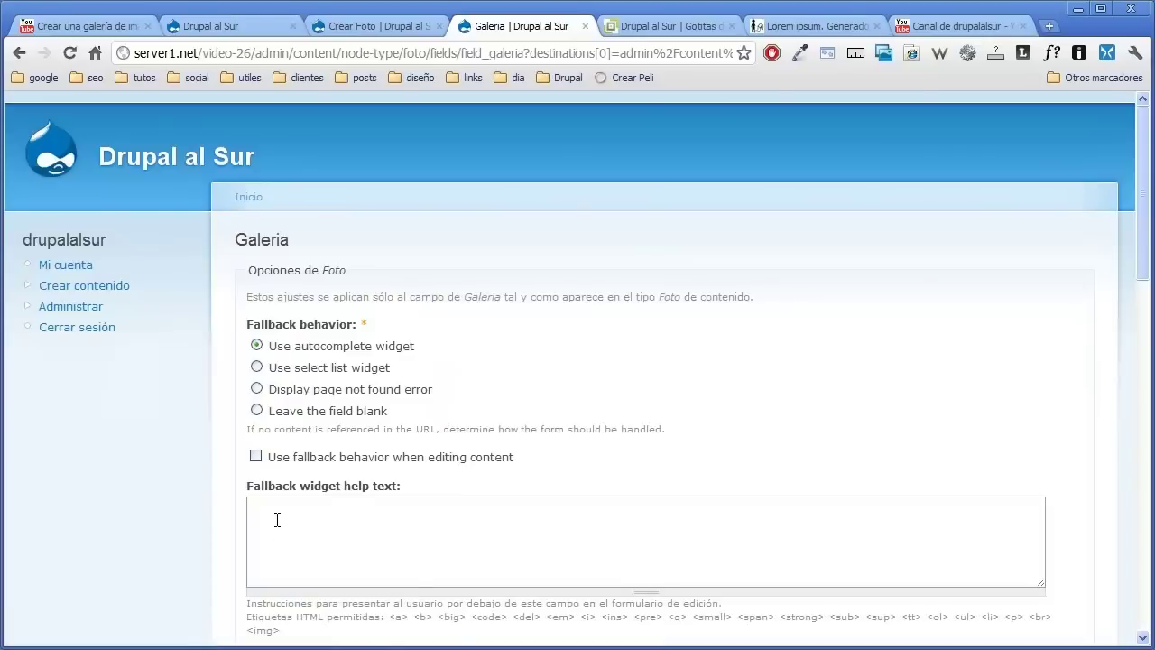
- Set the Galeria field's fallback to the select list widget and enable its link on the full view, checking the sample gallery pages
scroll(240, 261, down, 1)
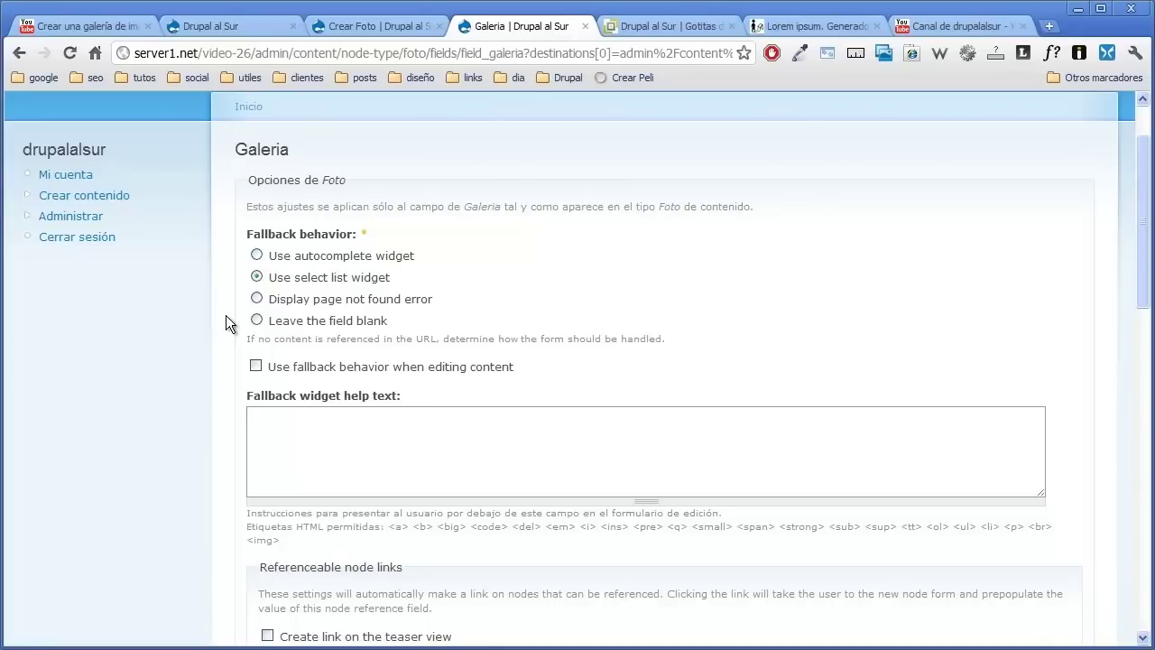
scroll(226, 322, down, 4)
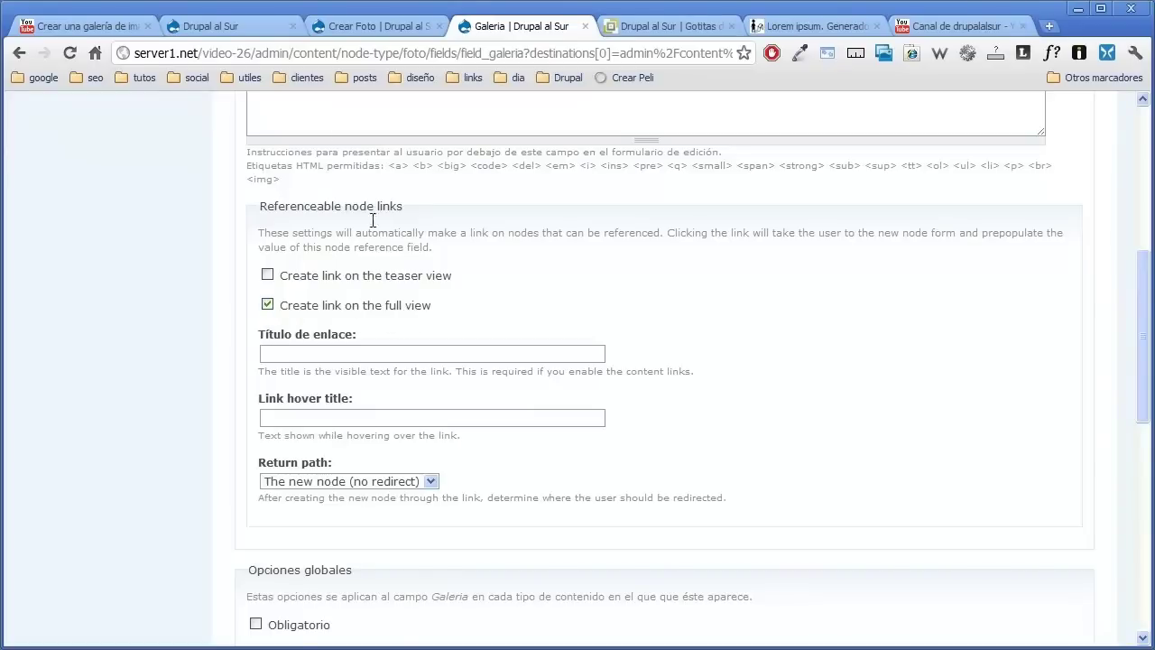
click(362, 23)
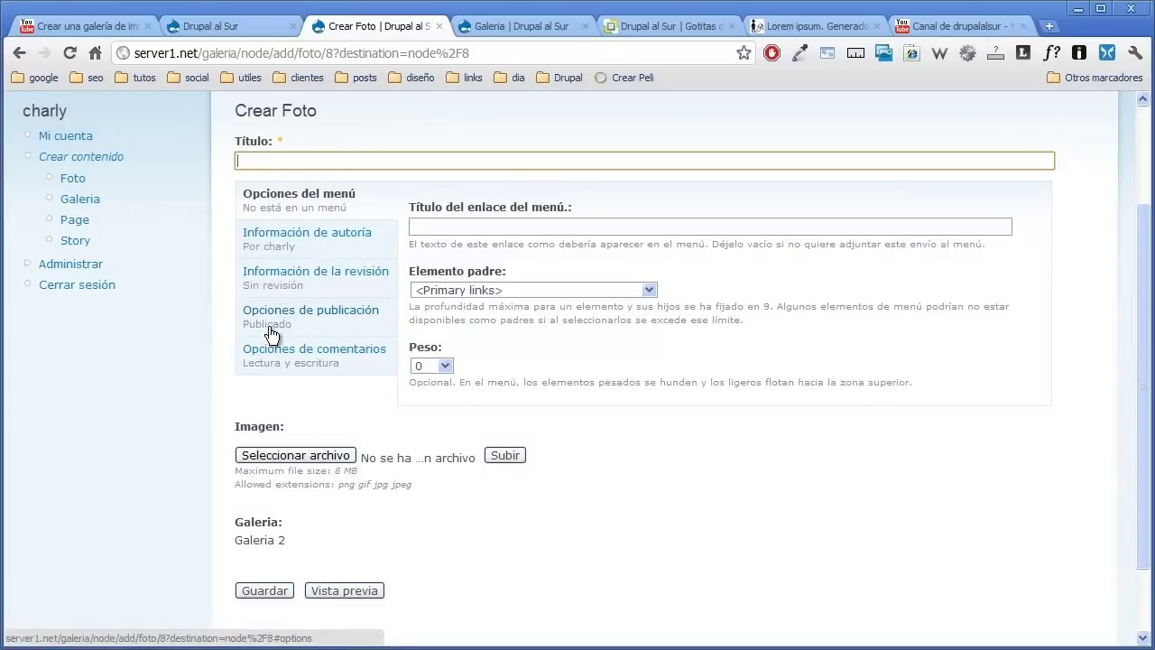
click(240, 31)
click(338, 28)
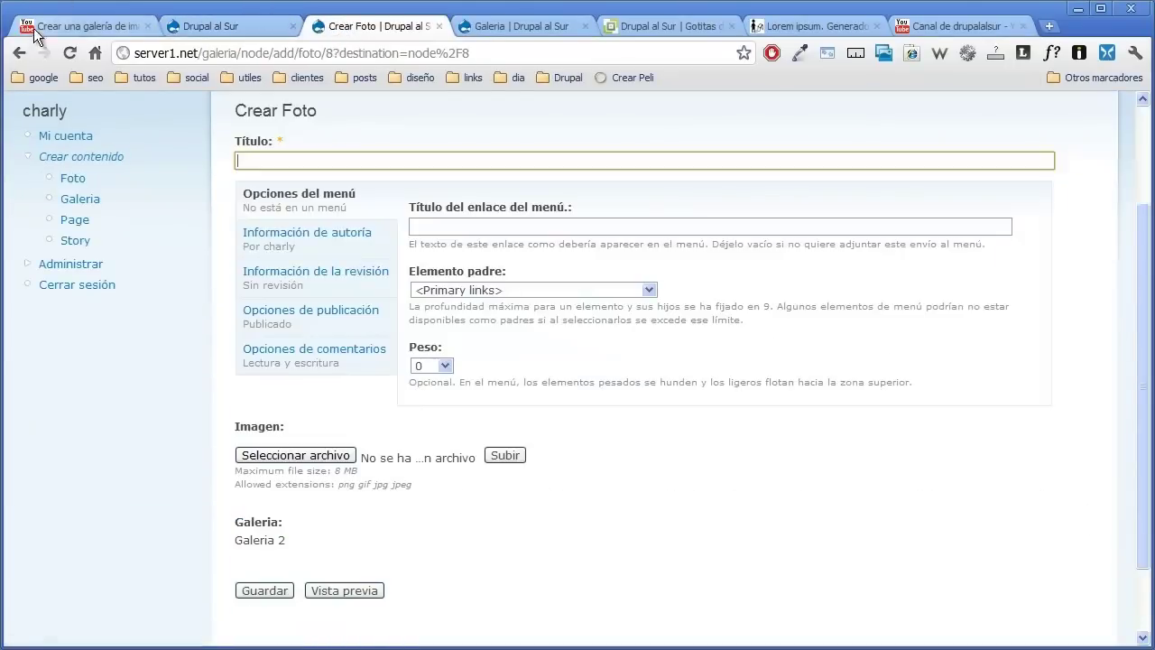
click(20, 53)
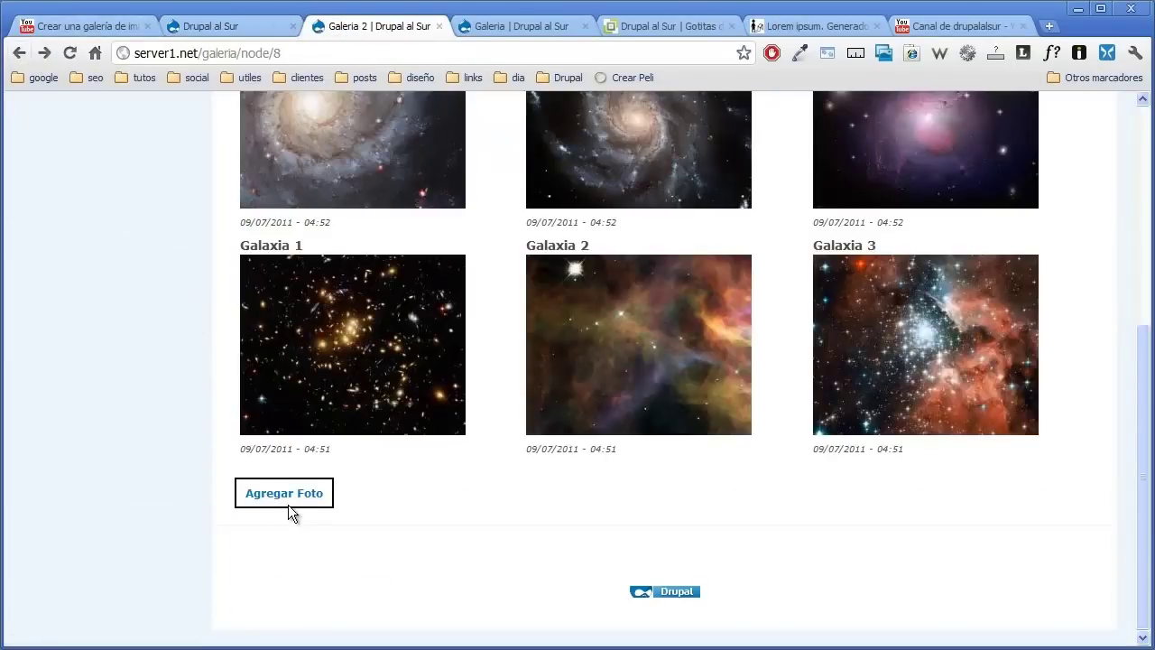
click(221, 26)
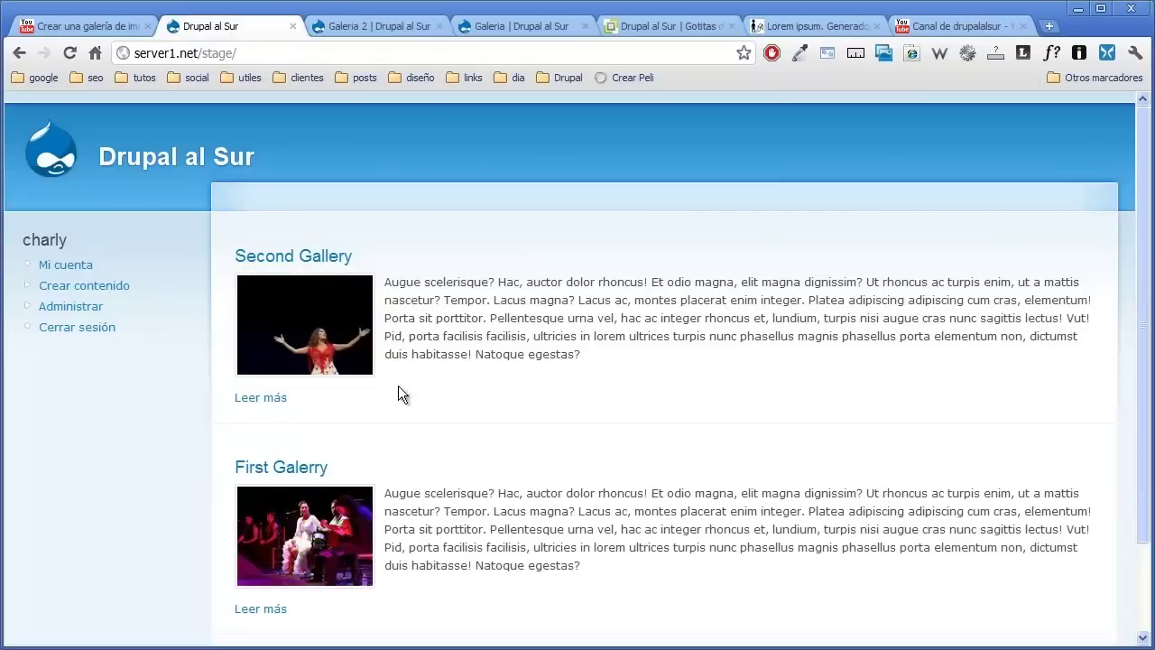
click(491, 25)
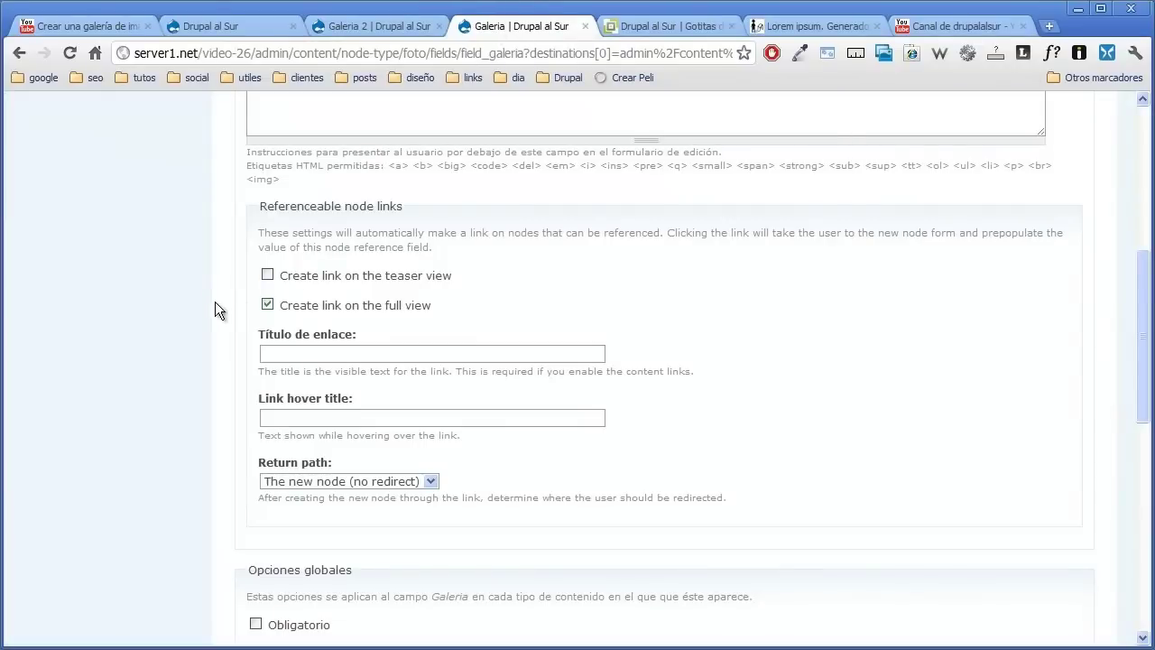
- Set the node link title to Agregar Foto, leave the hover title empty, and compare with the link in the sample gallery
scroll(239, 270, down, 1)
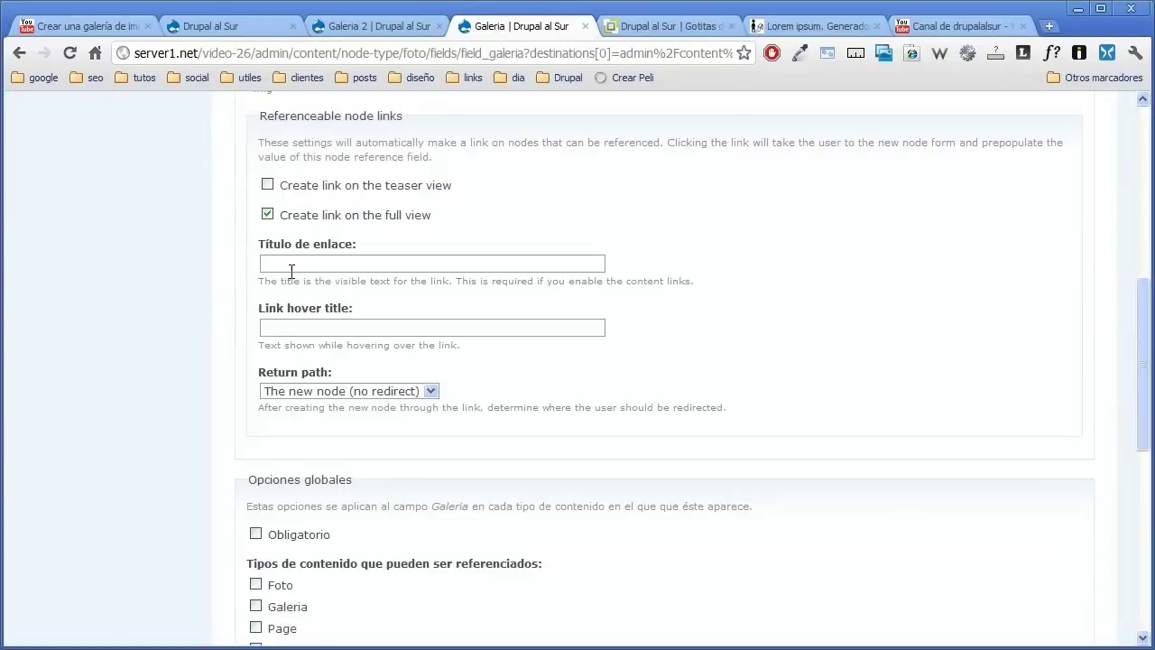
click(390, 27)
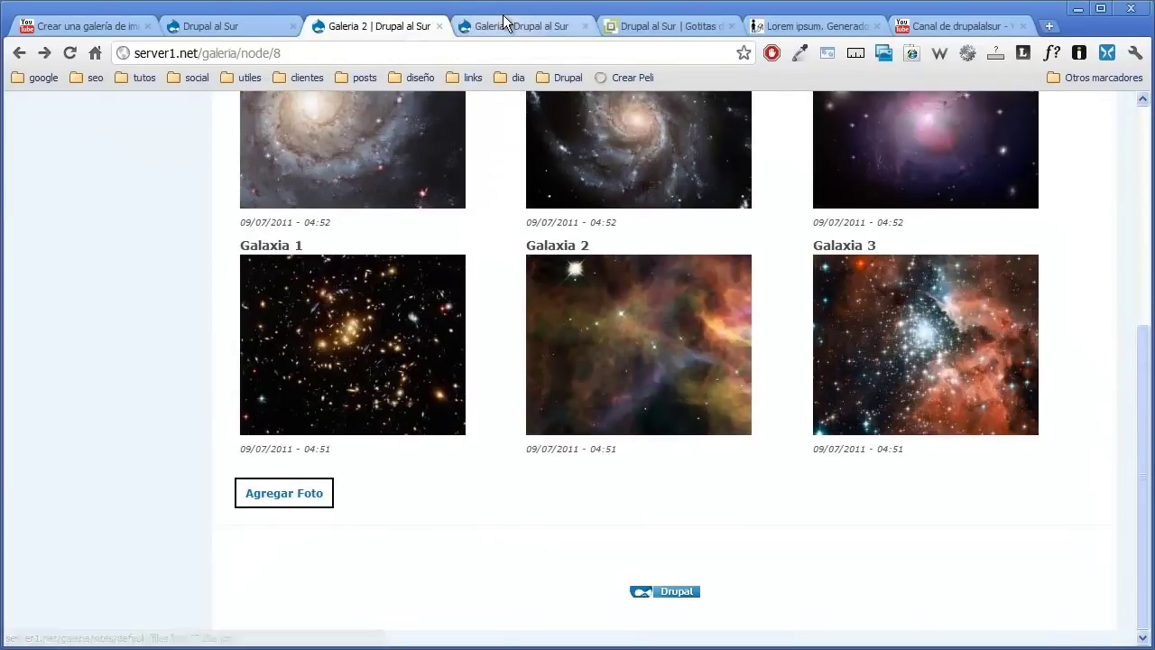
click(505, 25)
click(395, 263)
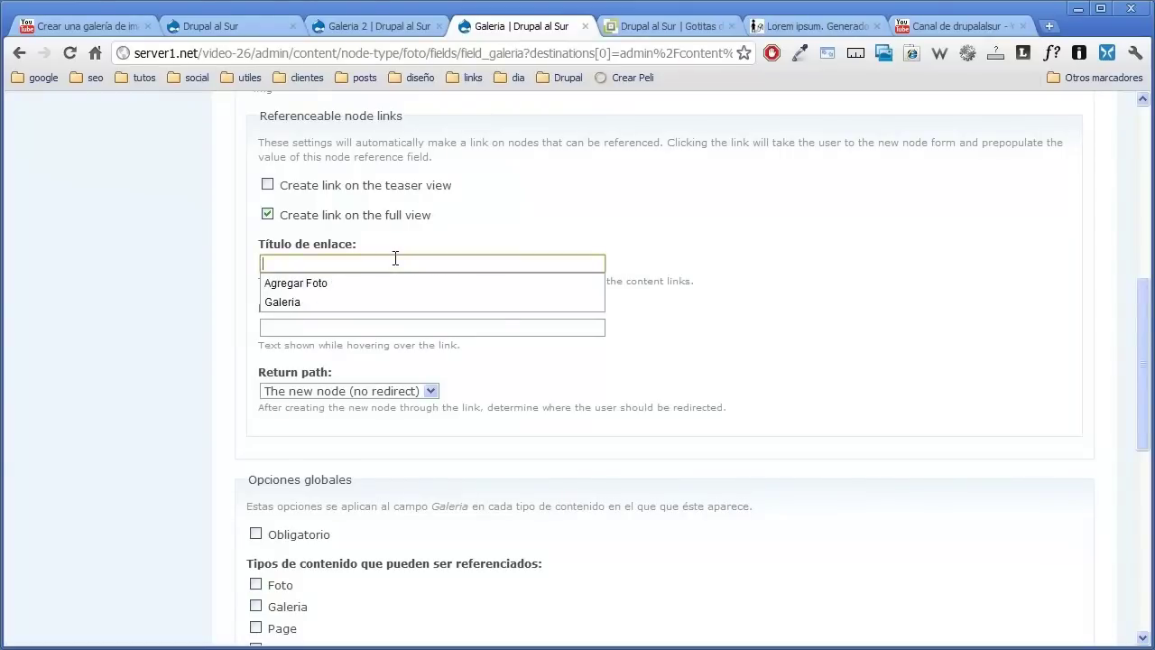
click(378, 277)
click(357, 326)
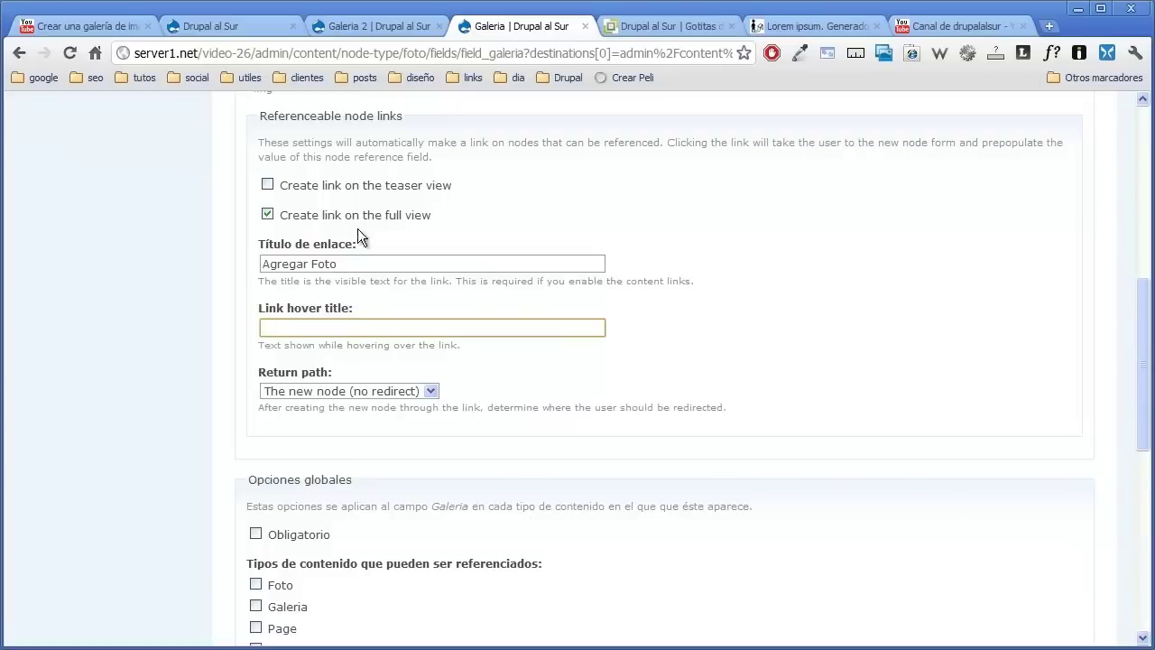
click(379, 26)
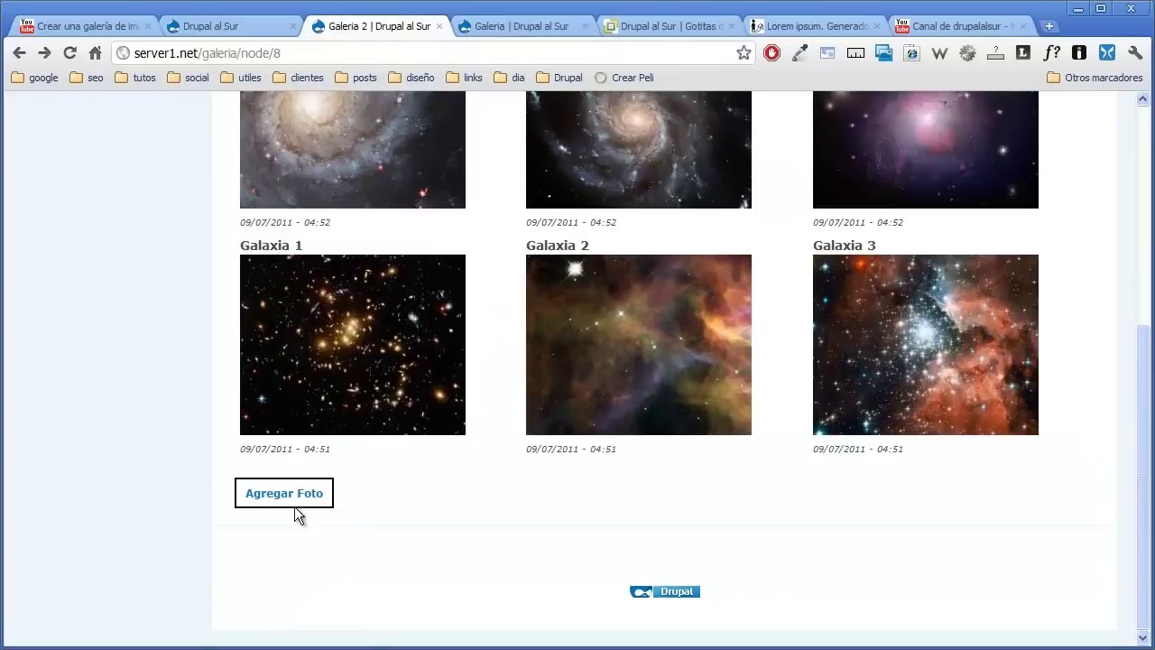
click(511, 25)
- Set the return path of the node link to The referenced node
scroll(289, 185, down, 2)
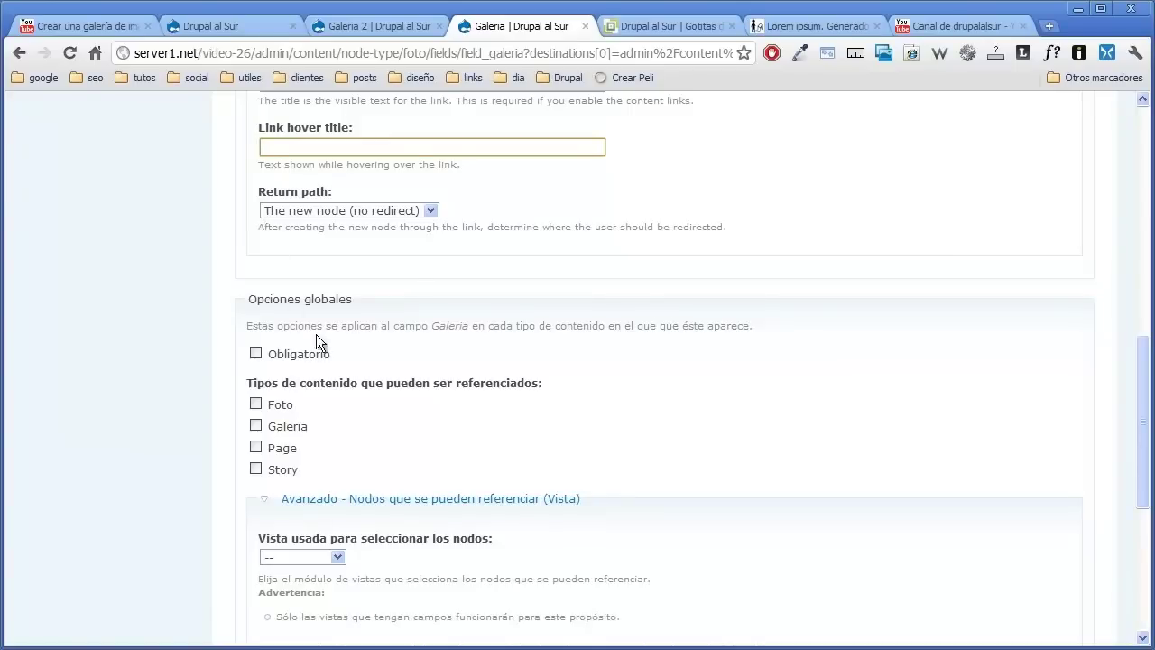
click(434, 209)
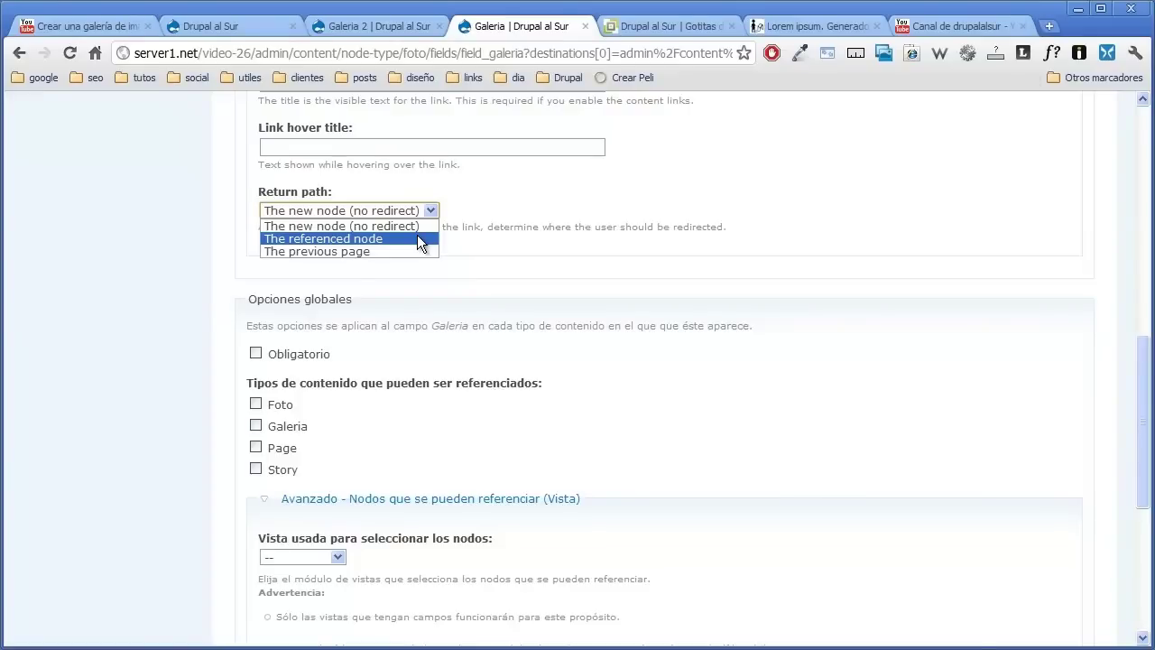
click(417, 238)
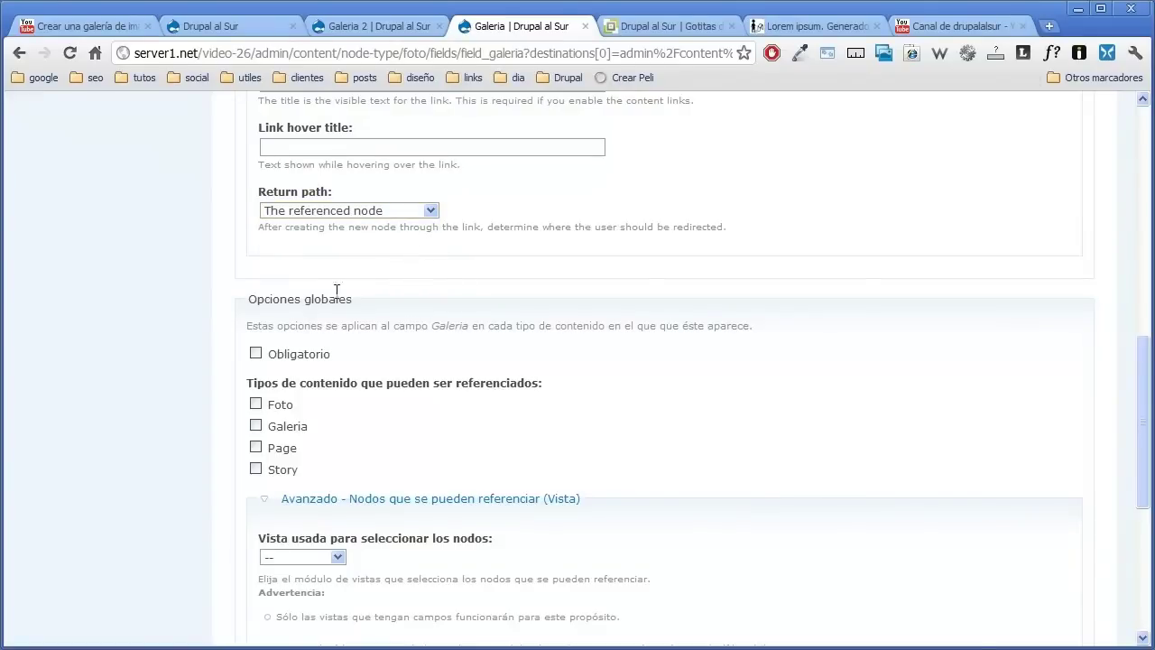
- Make the Galeria field required with Galeria as its only referenceable content type, save the settings, and return to the sample gallery
scroll(262, 295, down, 1)
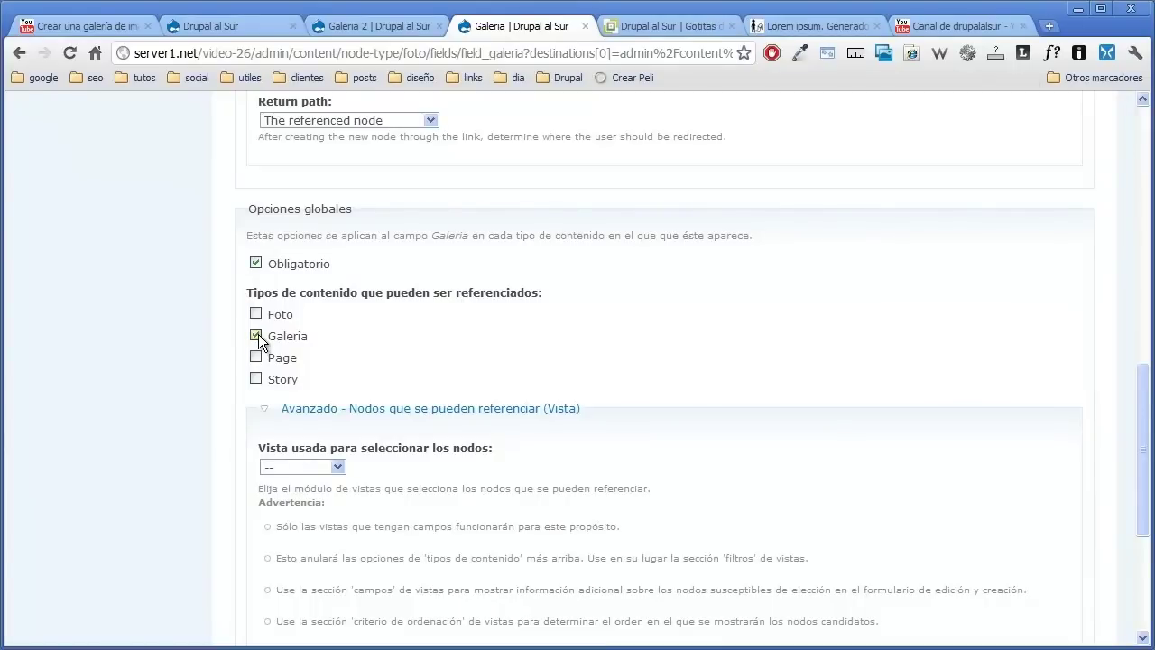
scroll(190, 355, down, 3)
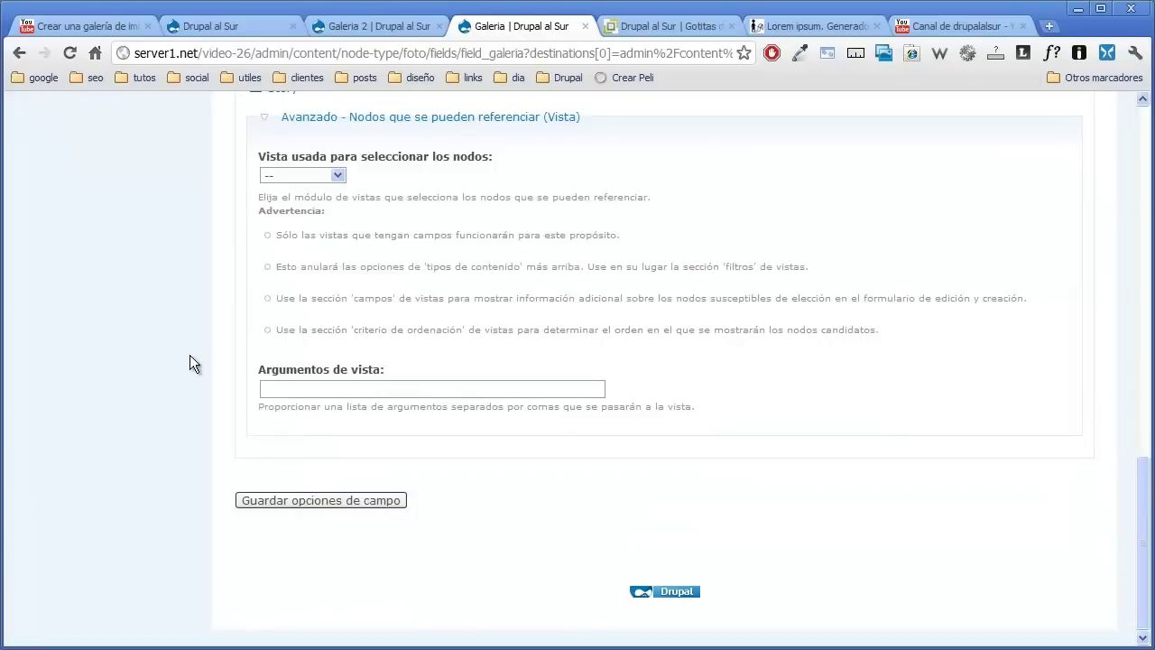
click(280, 500)
scroll(298, 436, down, 3)
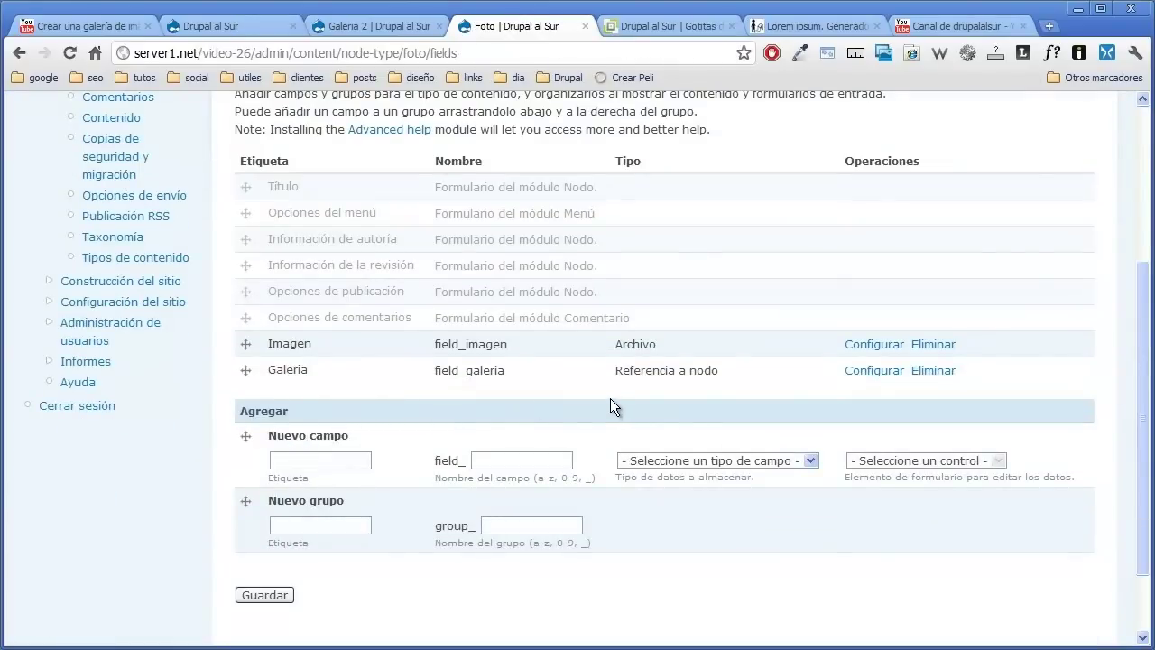
scroll(610, 398, up, 1)
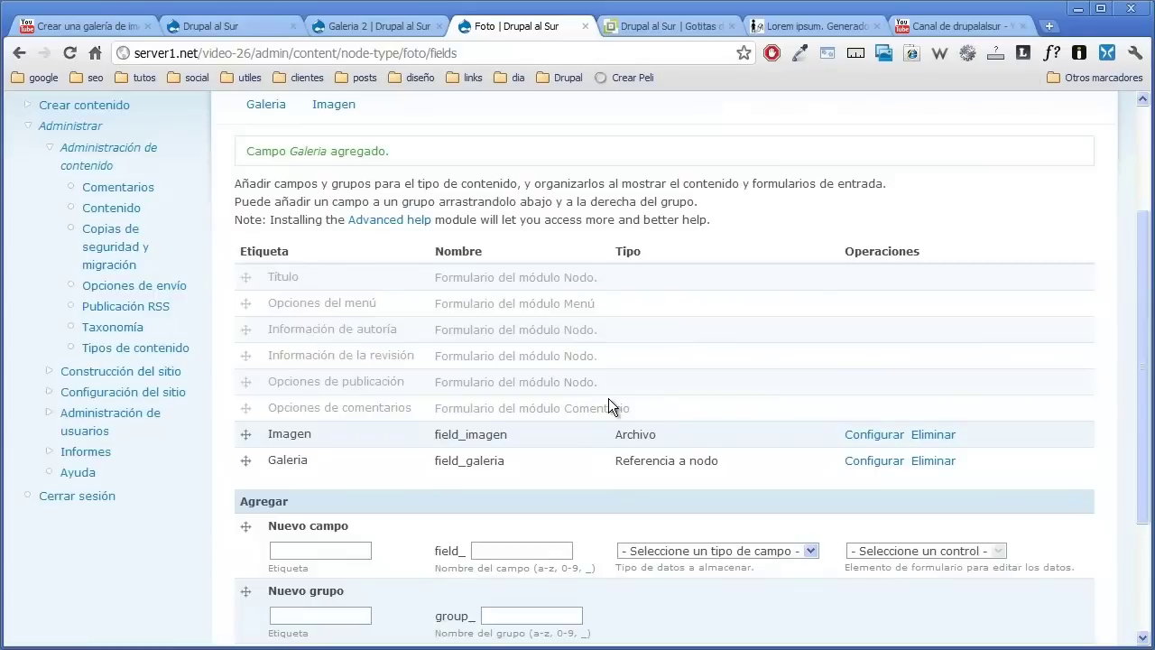
click(352, 27)
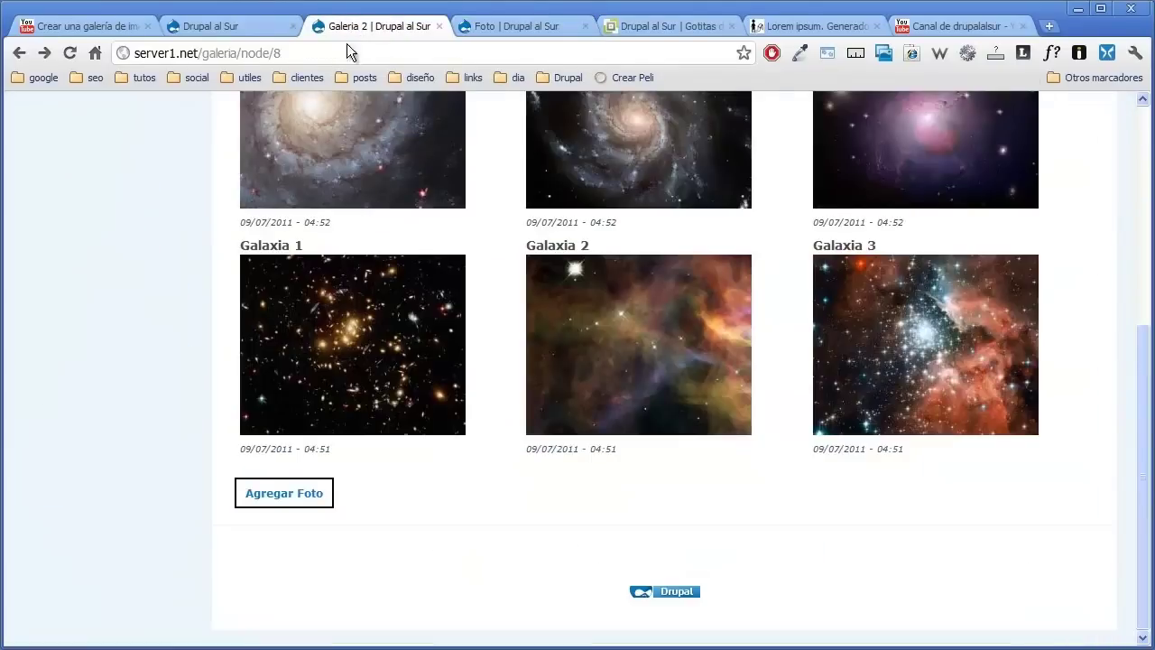
- Look over the sample gallery's photo grid, return to the site being built, and open the form for adding a new view
scroll(263, 209, up, 2)
scroll(236, 227, down, 2)
scroll(334, 286, up, 3)
scroll(343, 271, down, 2)
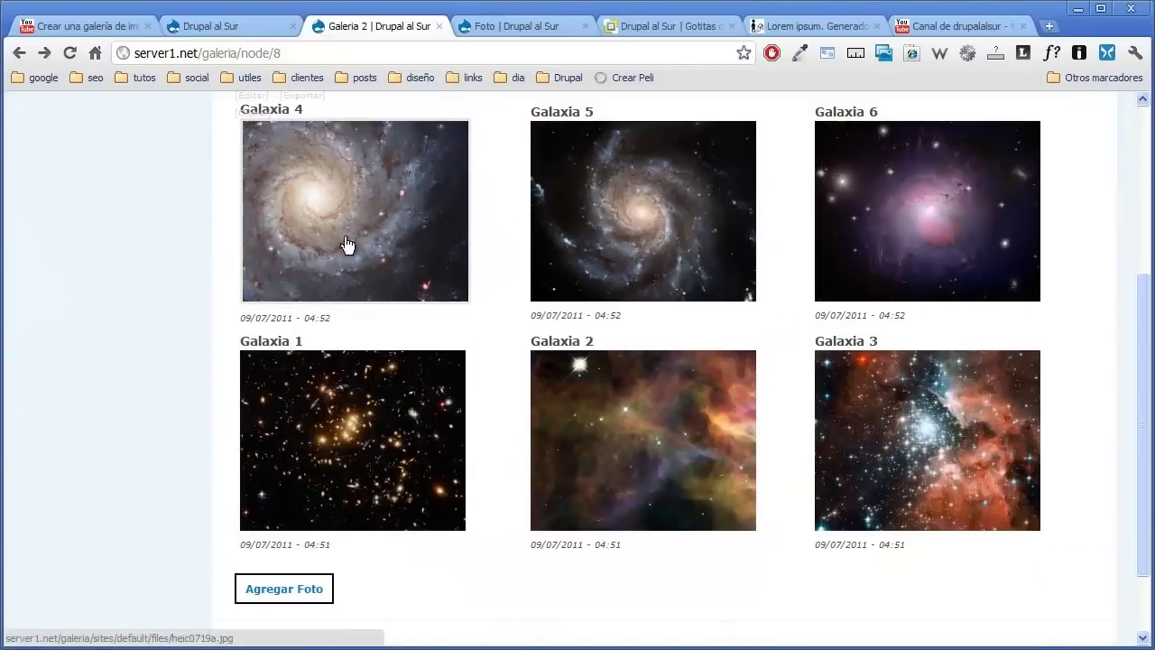
click(507, 25)
scroll(332, 209, down, 2)
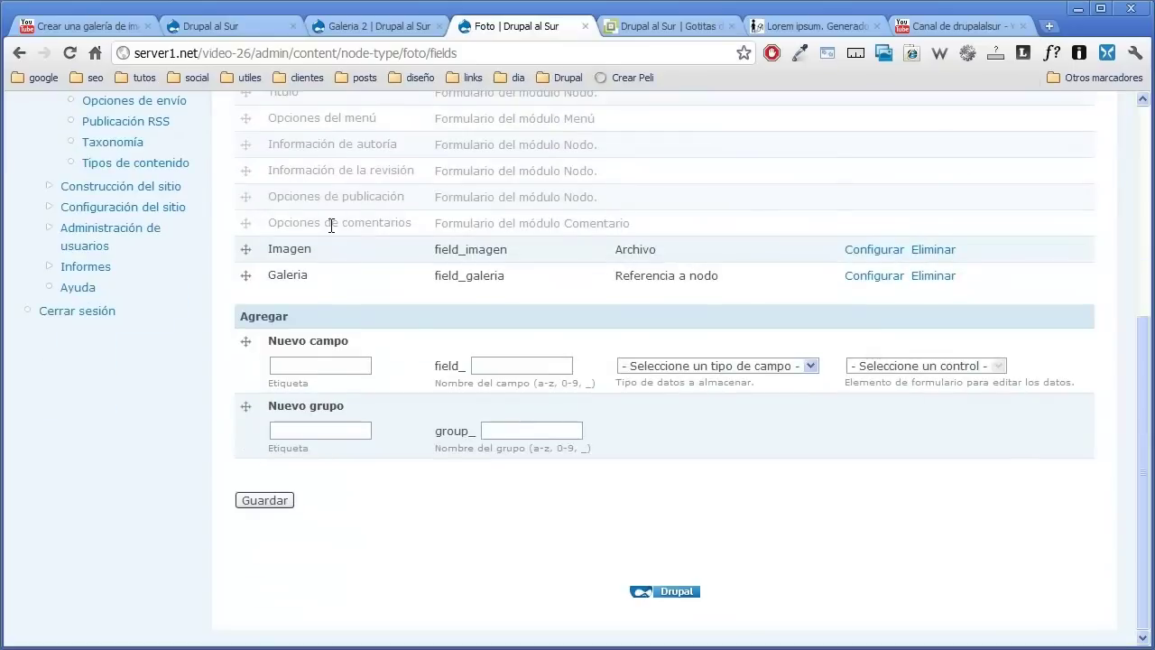
scroll(330, 225, up, 3)
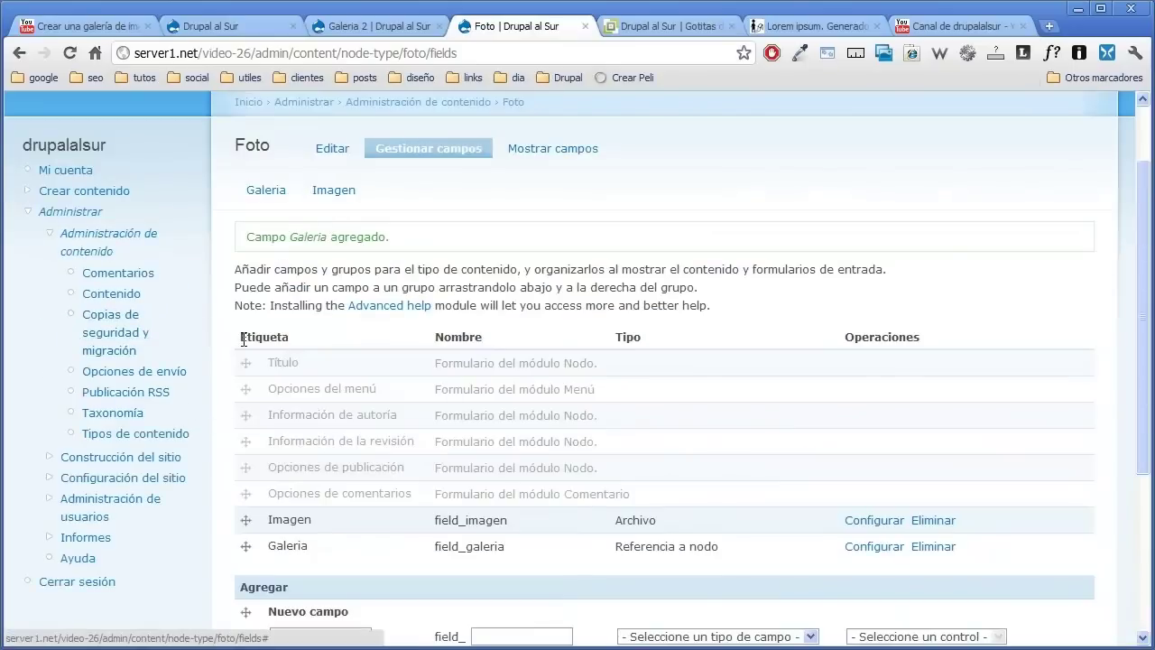
click(63, 458)
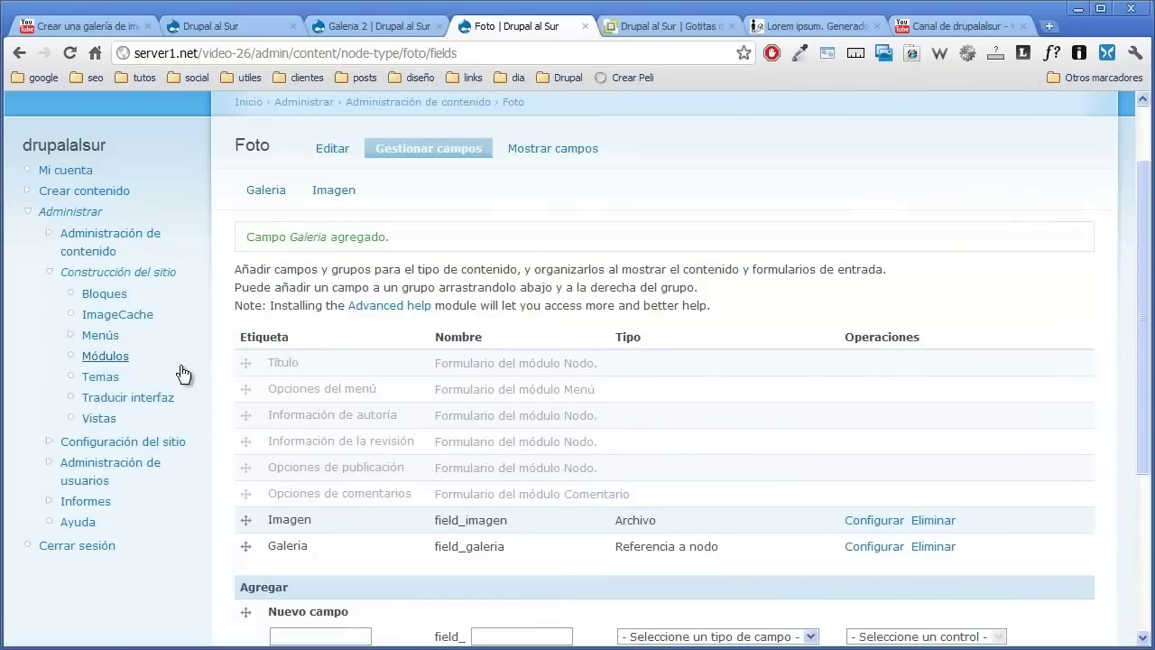
click(98, 419)
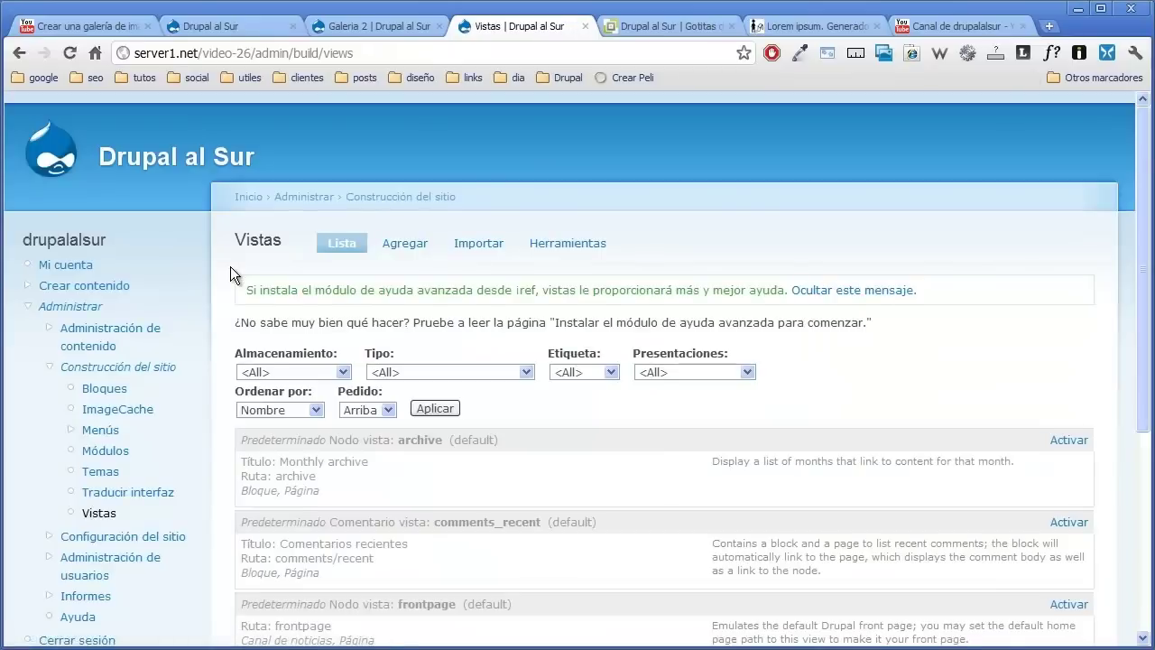
scroll(232, 266, down, 1)
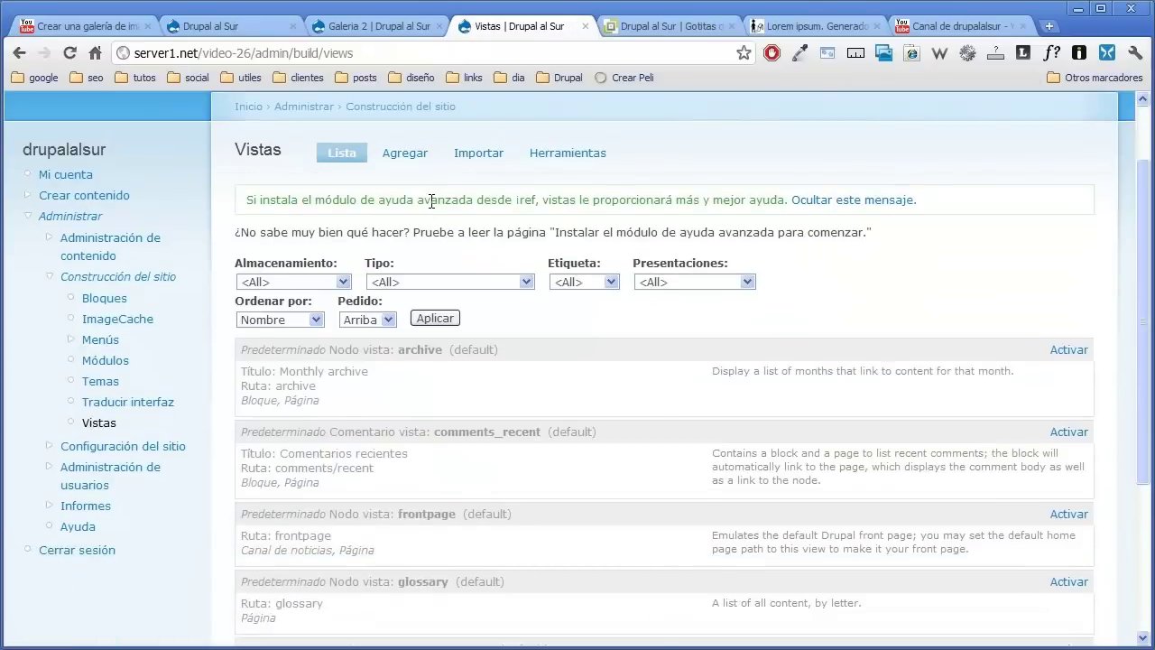
click(404, 153)
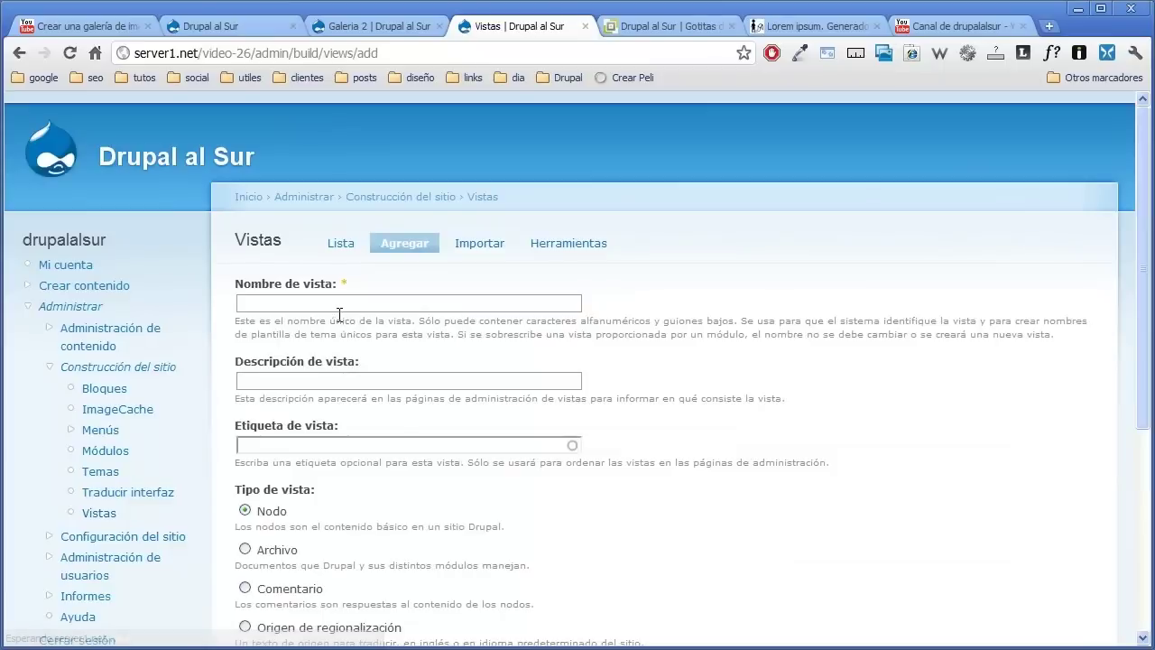
- Name the new view galeria_fotos and give it the description Galerias de Fotos
click(339, 304)
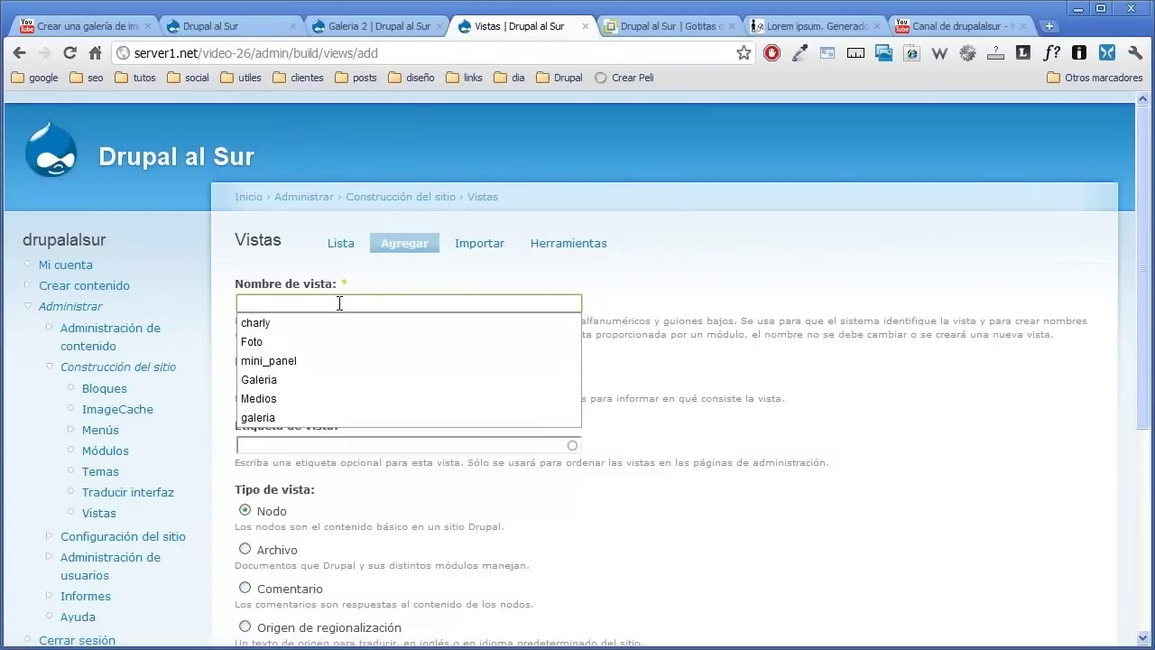
text(g)
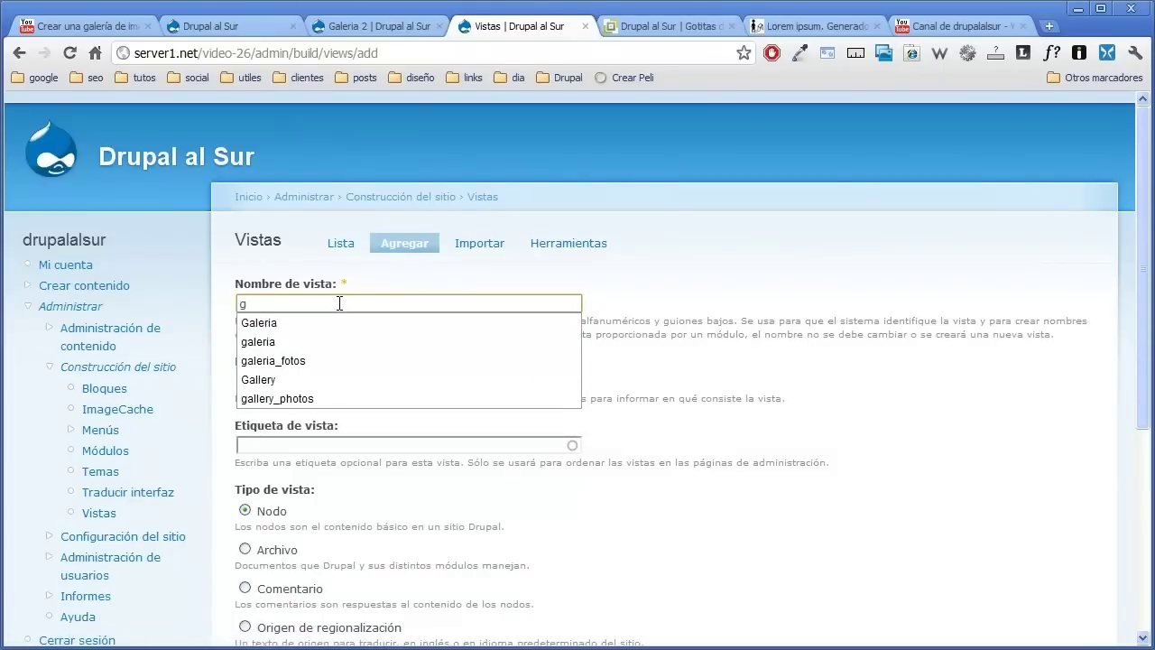
key(Down)
key(Down)
key(Down)
key(Return)
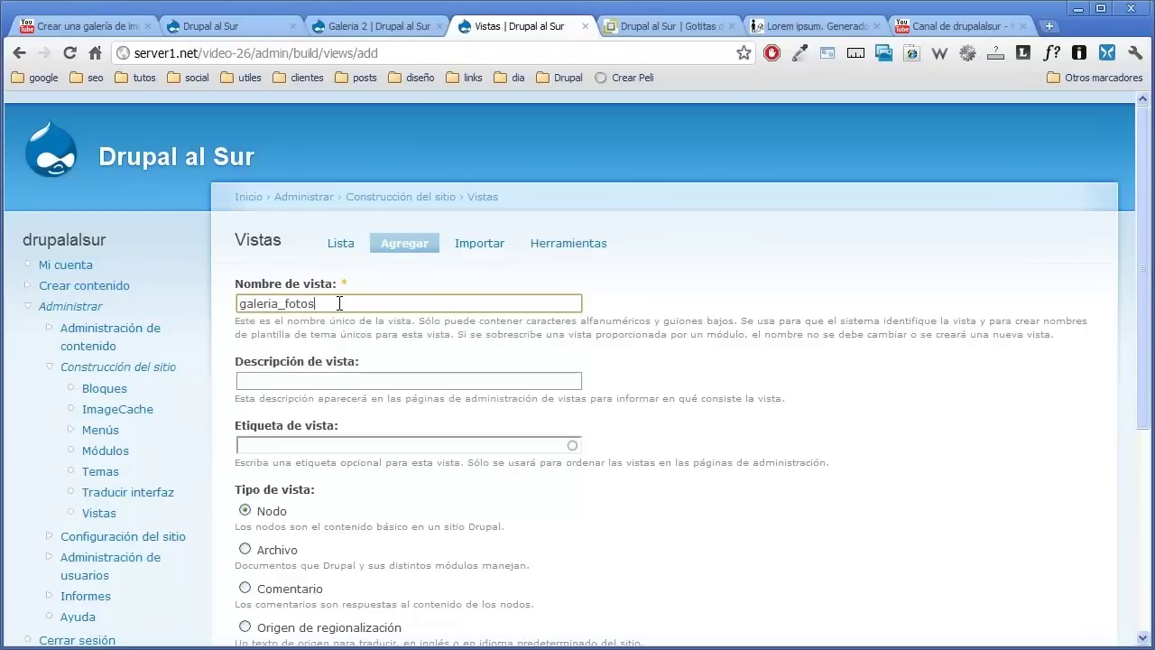
key(Tab)
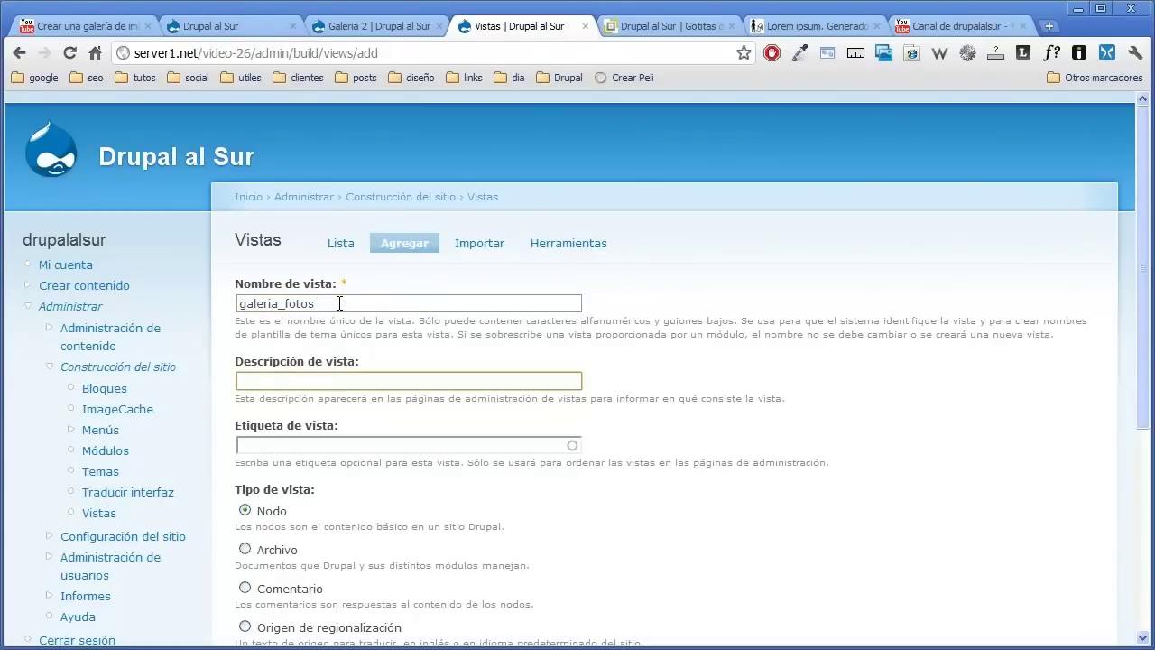
text(G)
key(Down)
key(Return)
- Tag the view galeria, keep Nodo as the view type, and continue to the view's editing page
key(Tab)
text(g)
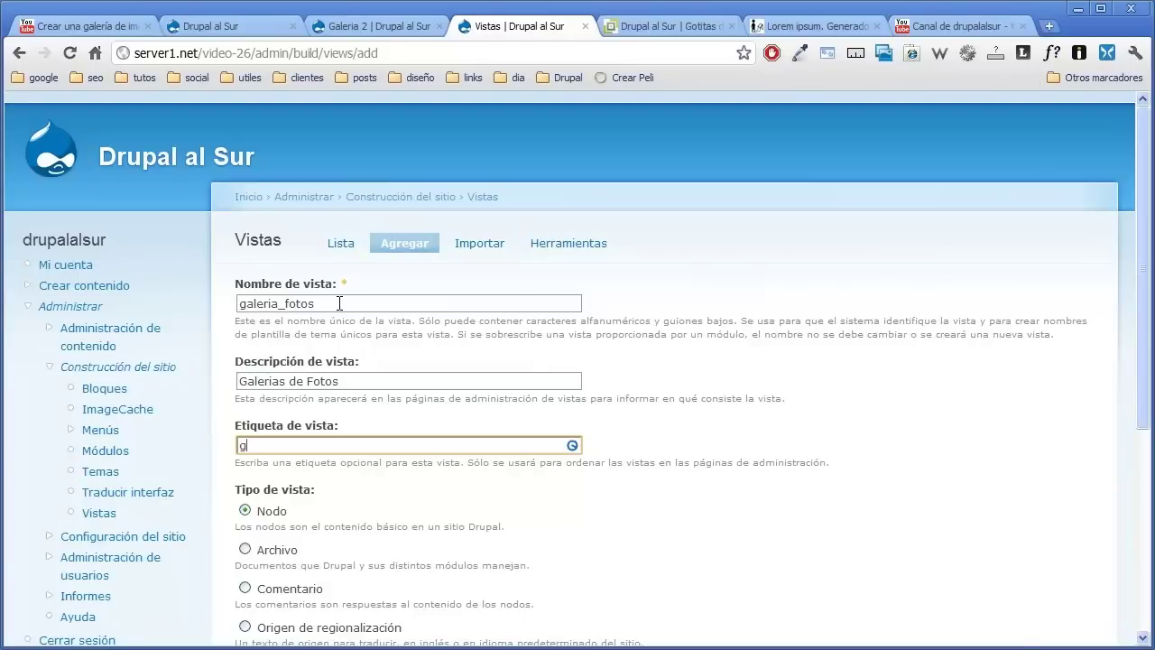
text(aleria)
scroll(351, 372, down, 3)
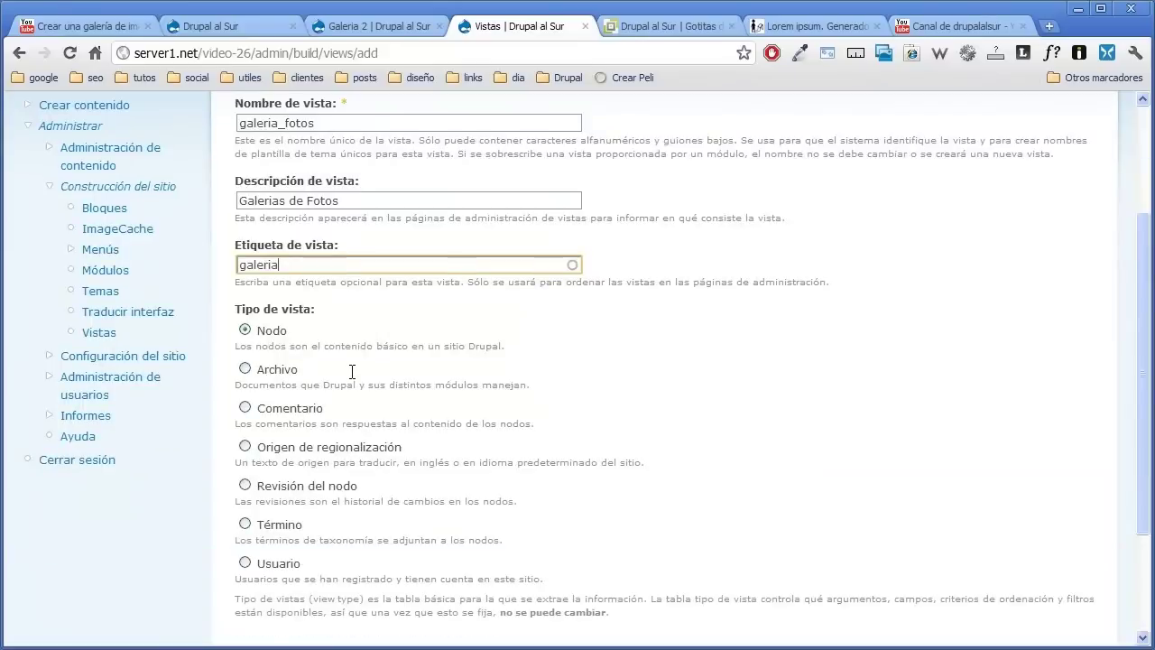
scroll(222, 338, down, 3)
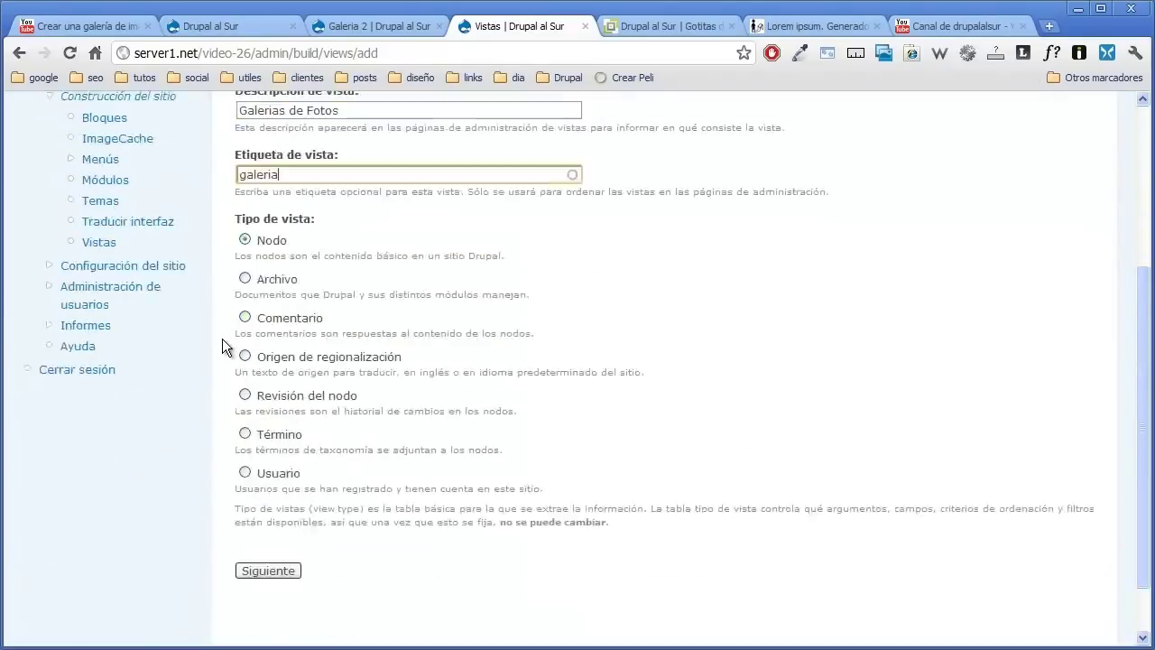
click(271, 502)
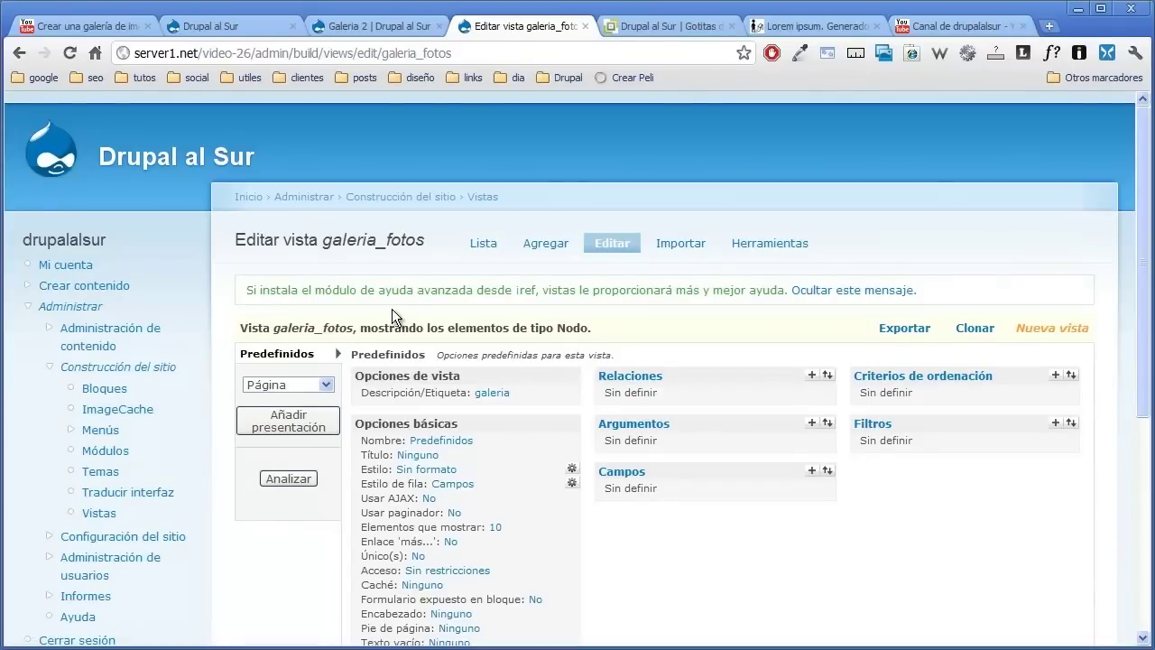
- Add the Nodo: Publicado o administrado filter to the view's default display, leaving it unexposed
scroll(405, 300, down, 1)
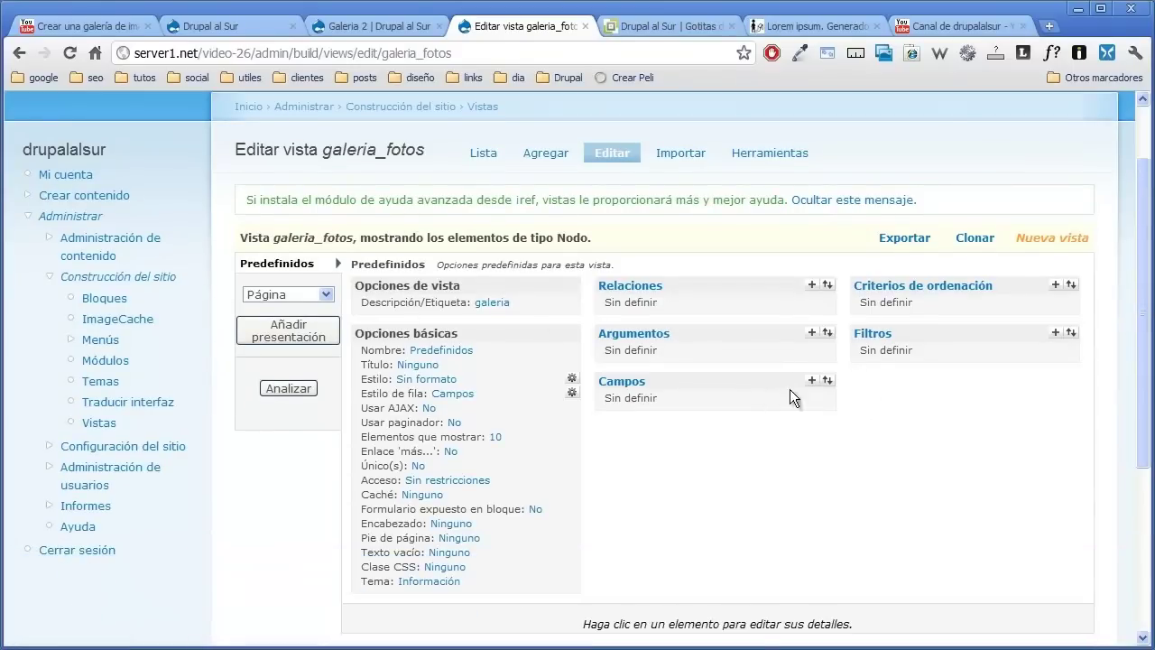
click(1054, 333)
scroll(617, 340, down, 4)
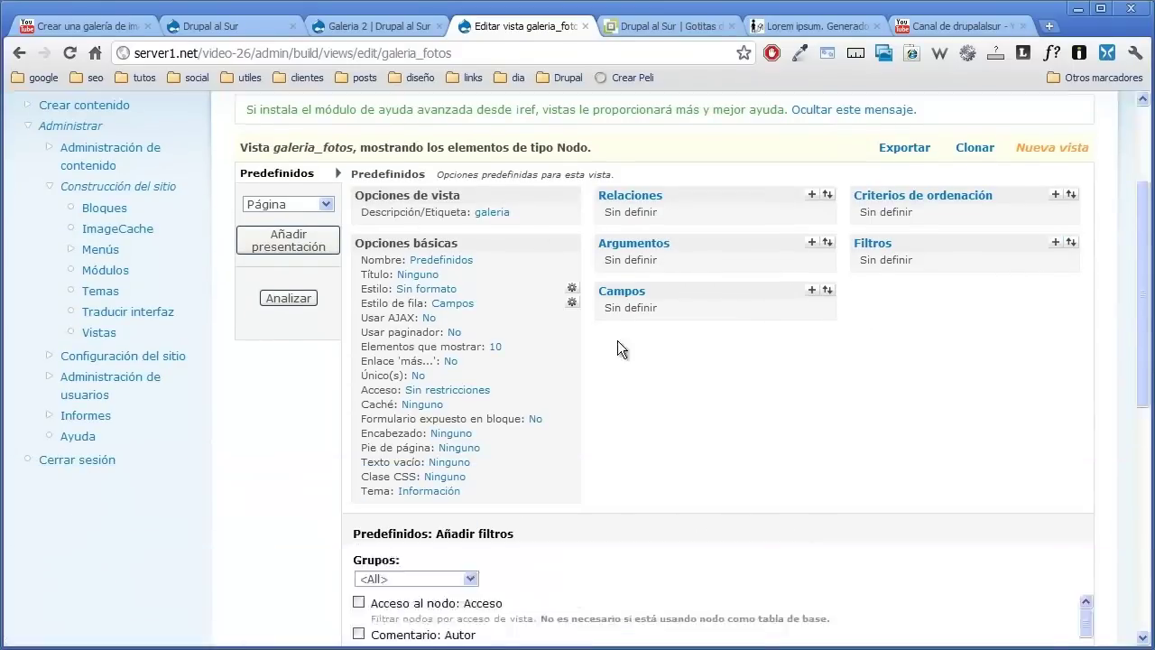
click(471, 309)
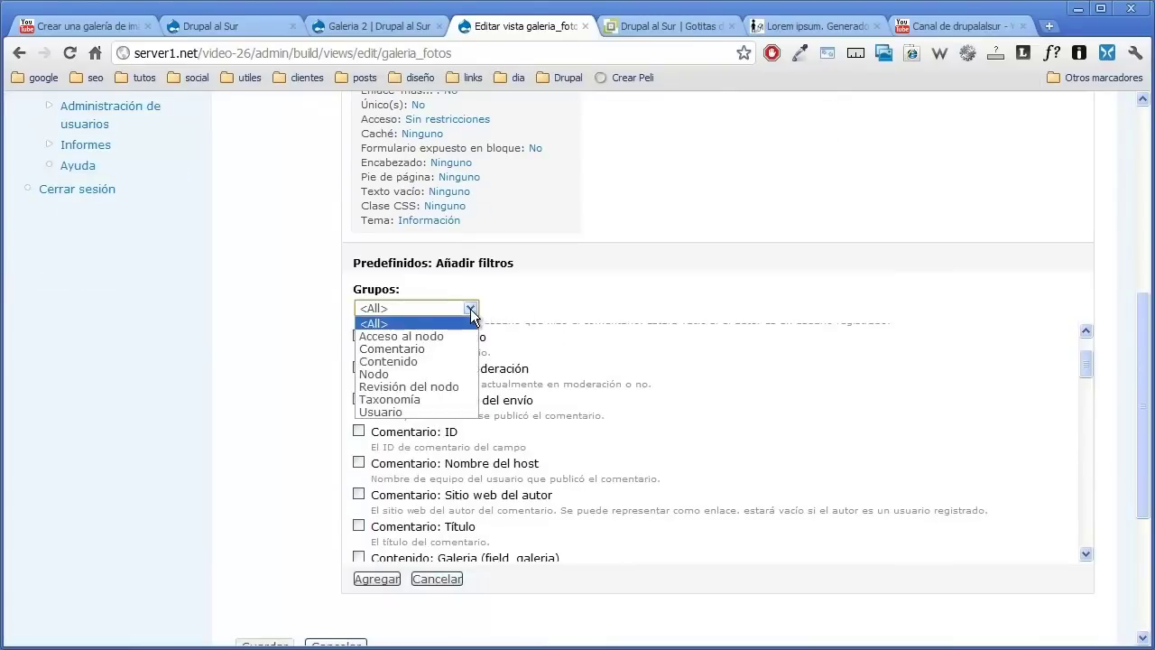
click(427, 374)
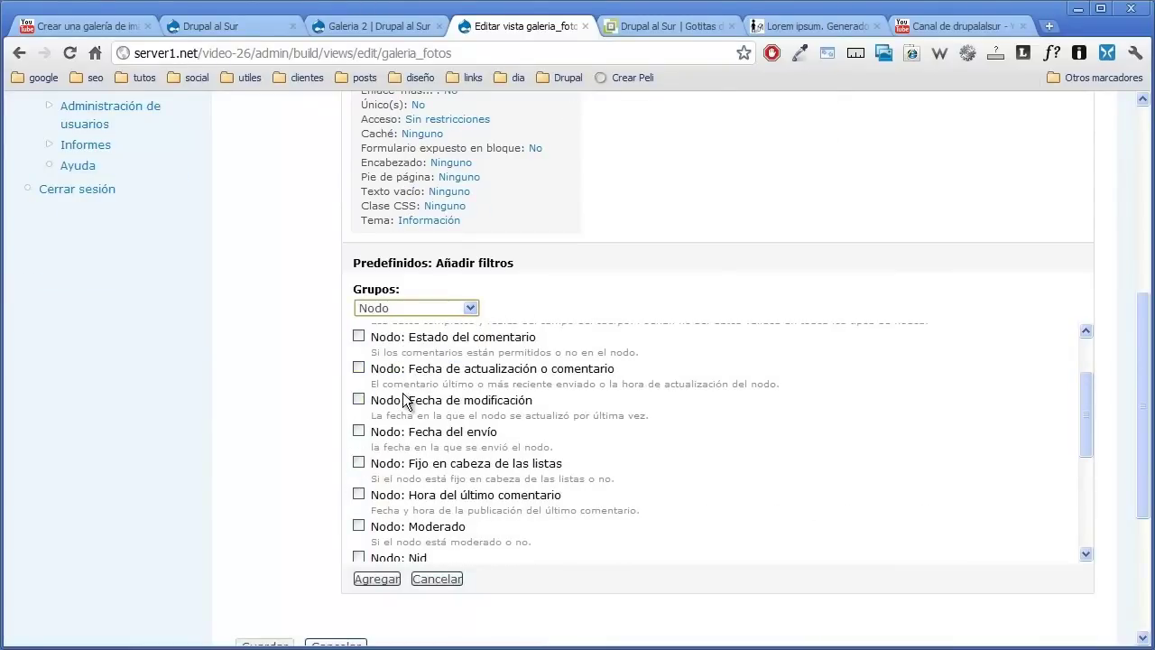
scroll(402, 391, down, 1)
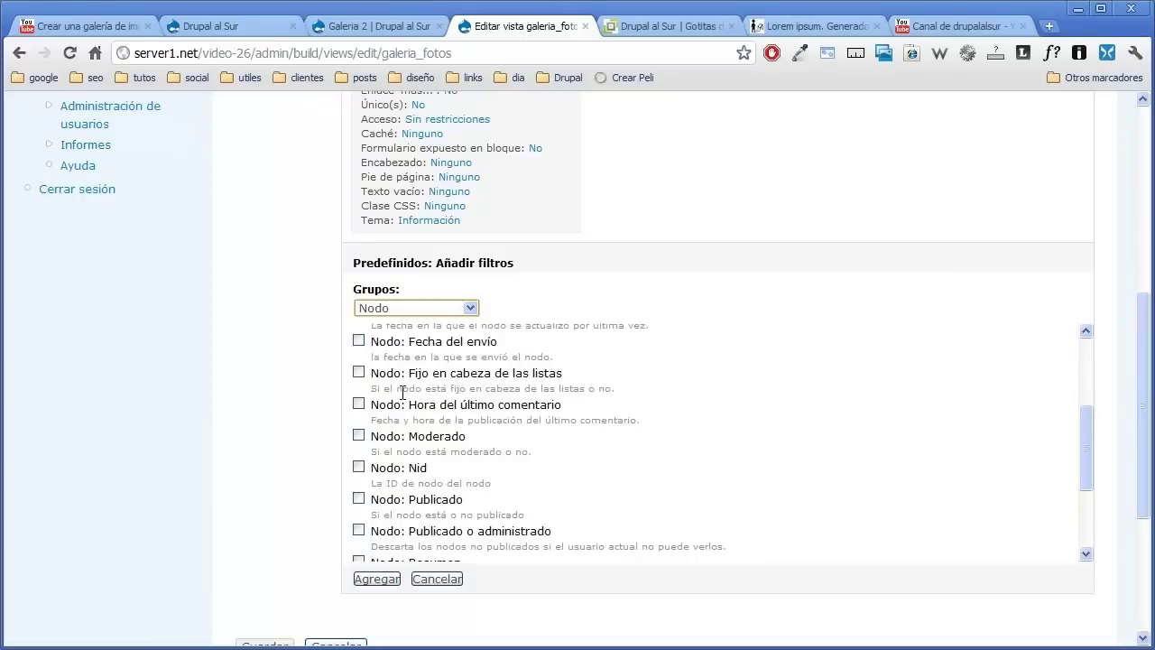
click(358, 530)
scroll(334, 446, down, 1)
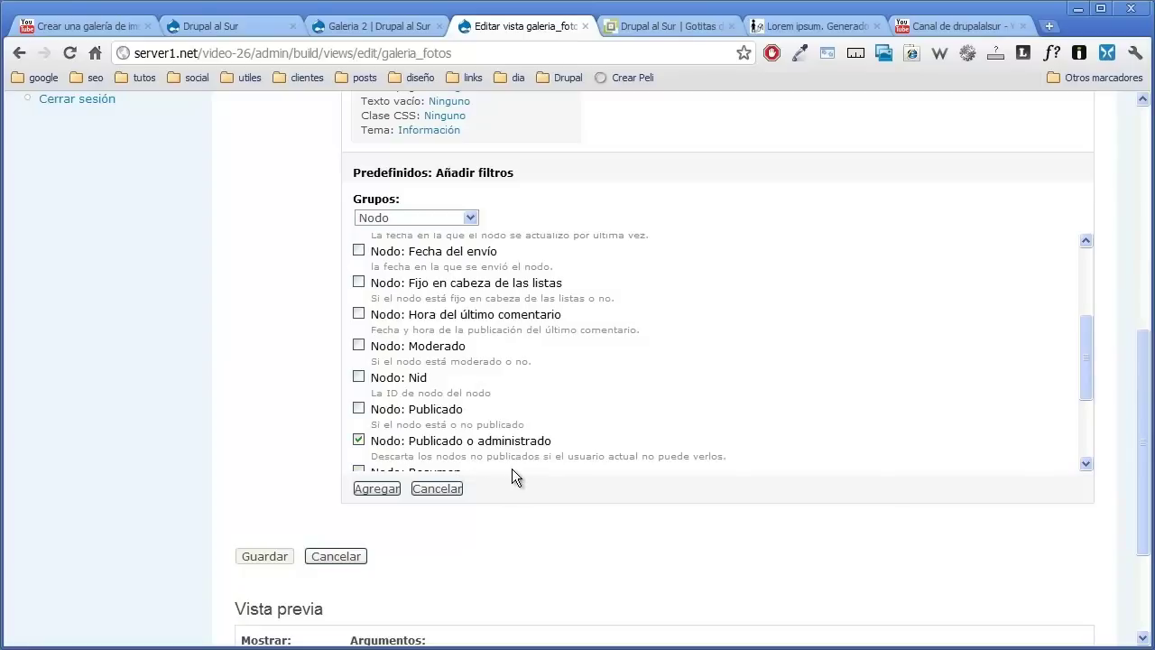
click(378, 487)
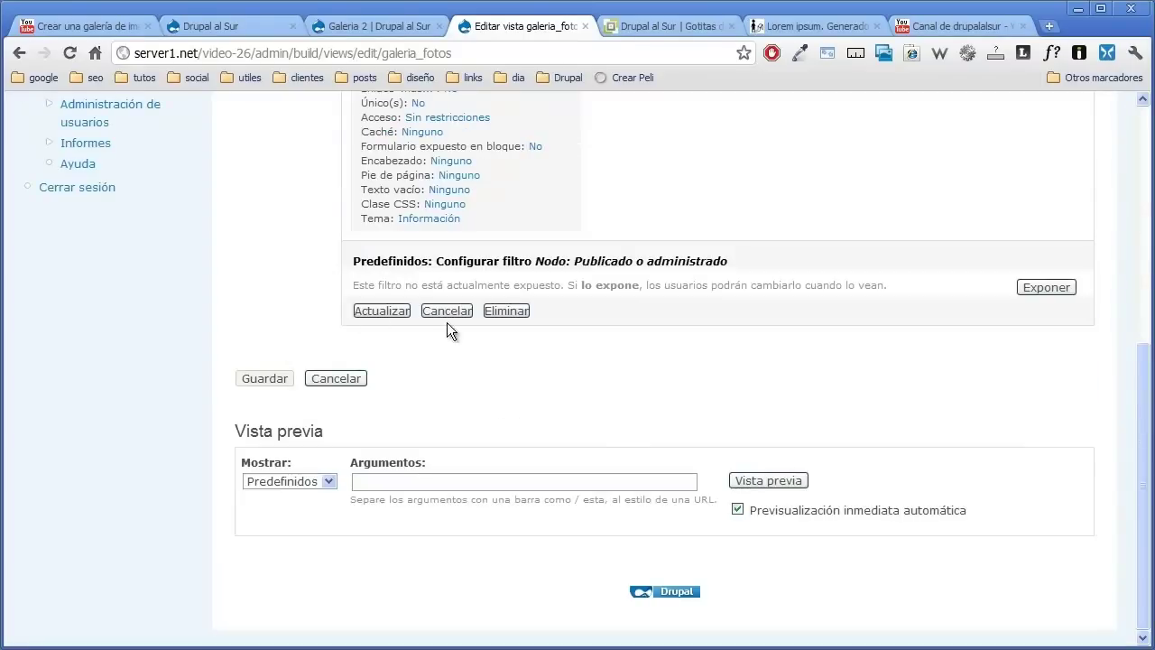
click(400, 310)
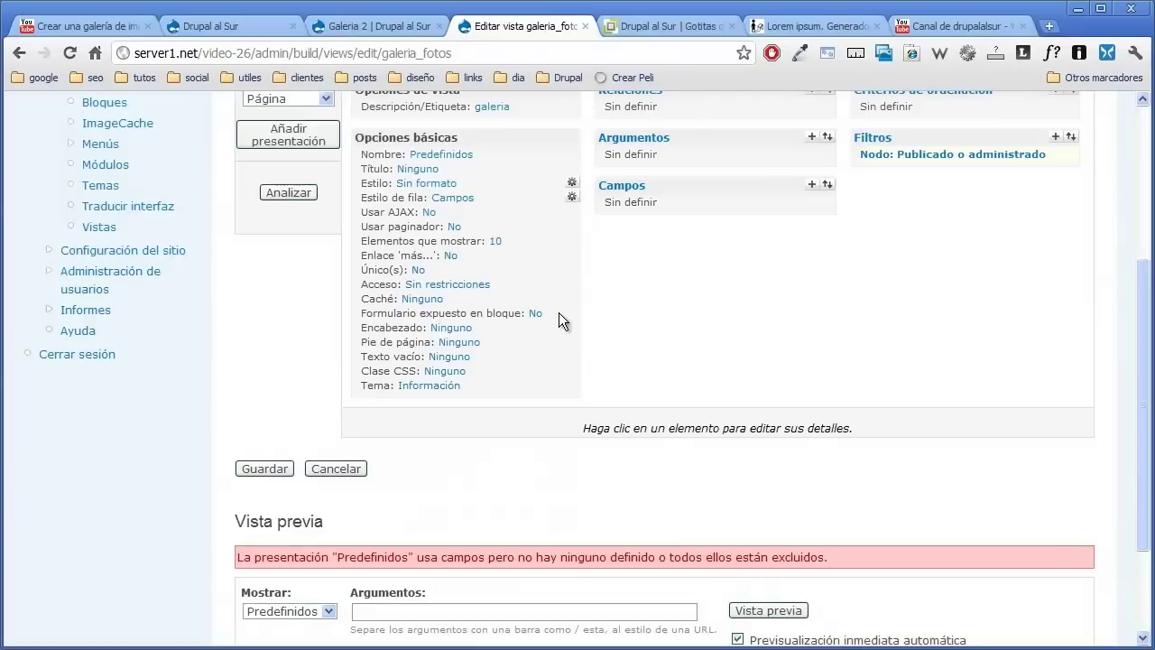
- Add Nodo: Fecha del envío as a sort criterion, checking the photo order in the sample gallery
scroll(731, 322, up, 2)
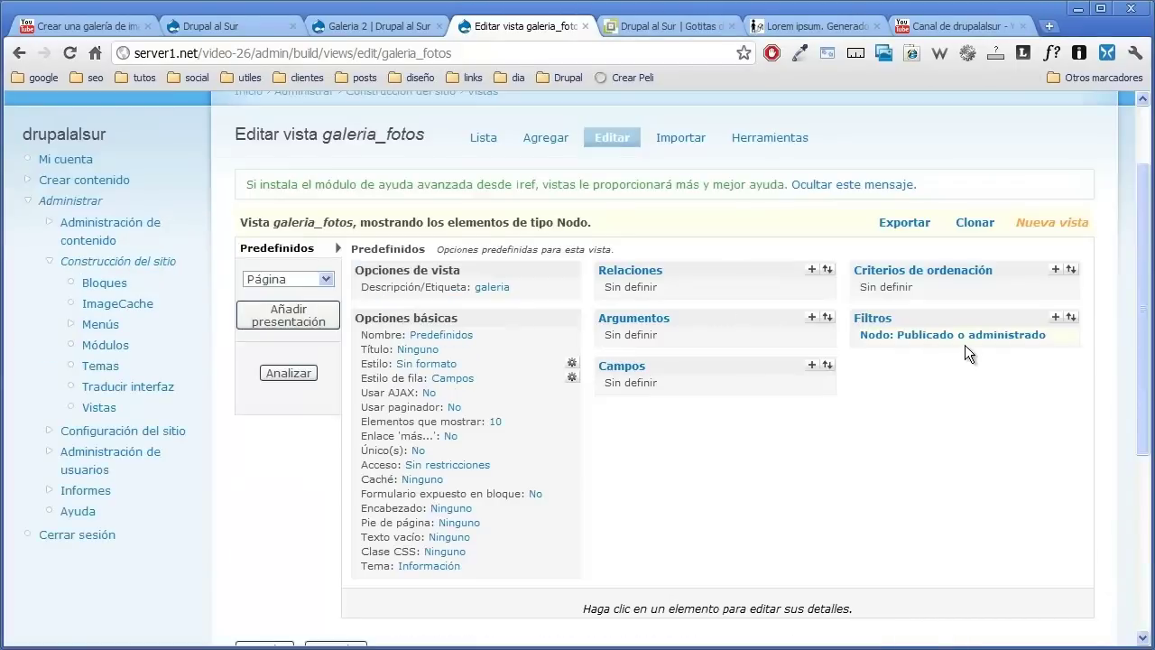
click(1058, 272)
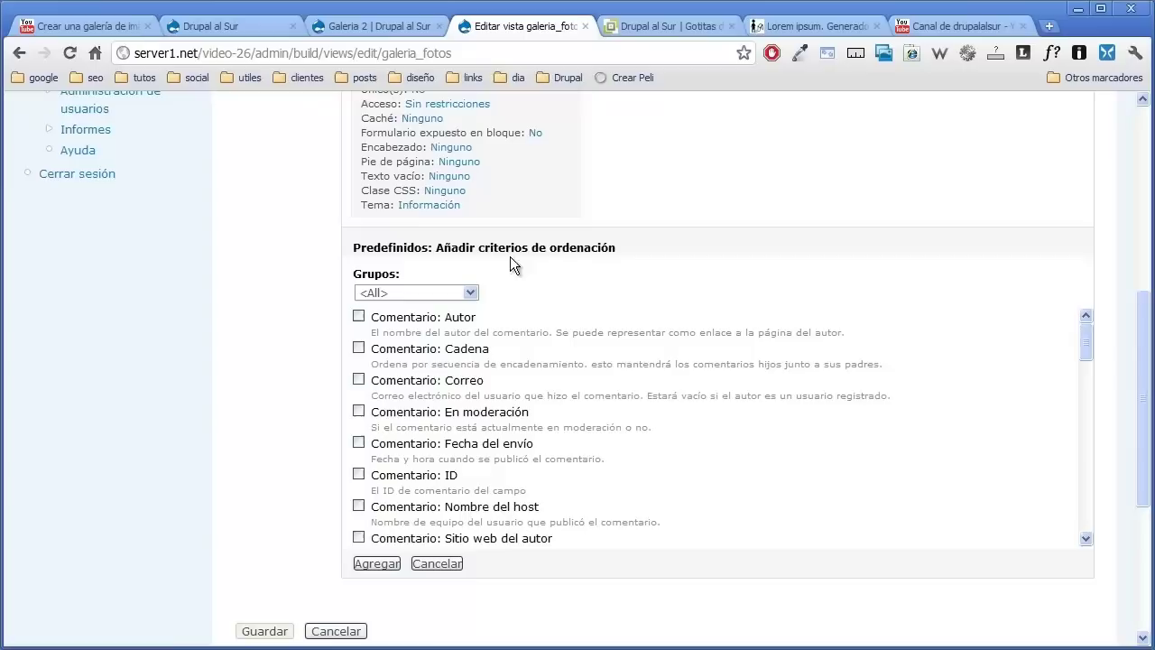
click(472, 290)
click(446, 340)
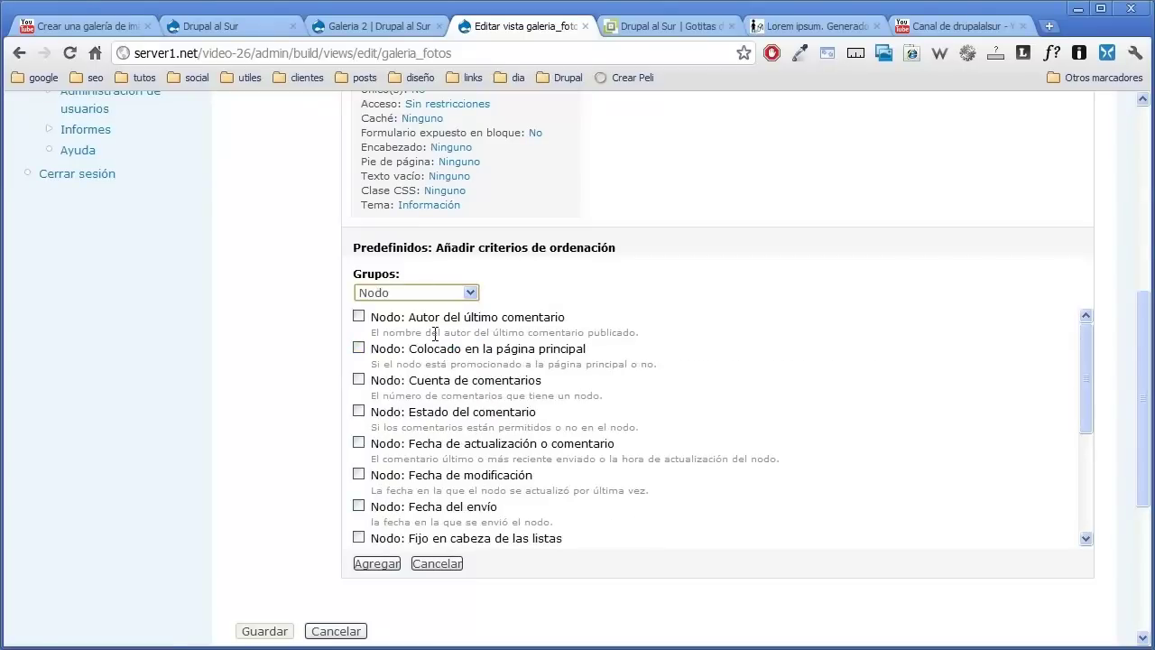
scroll(453, 380, down, 2)
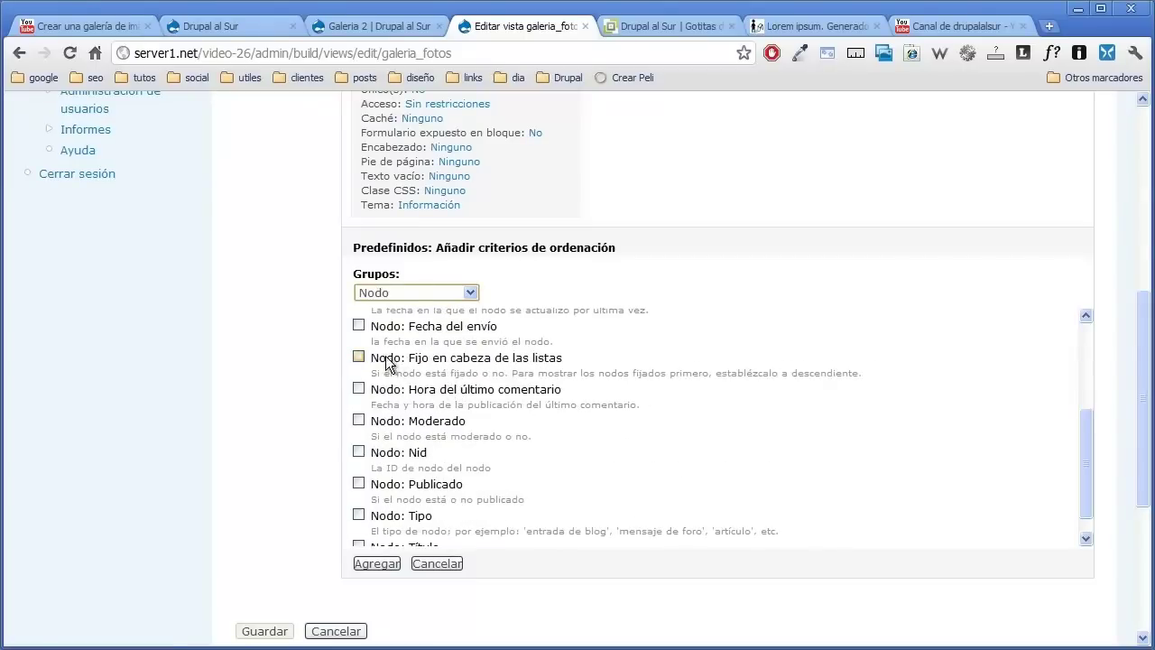
click(359, 327)
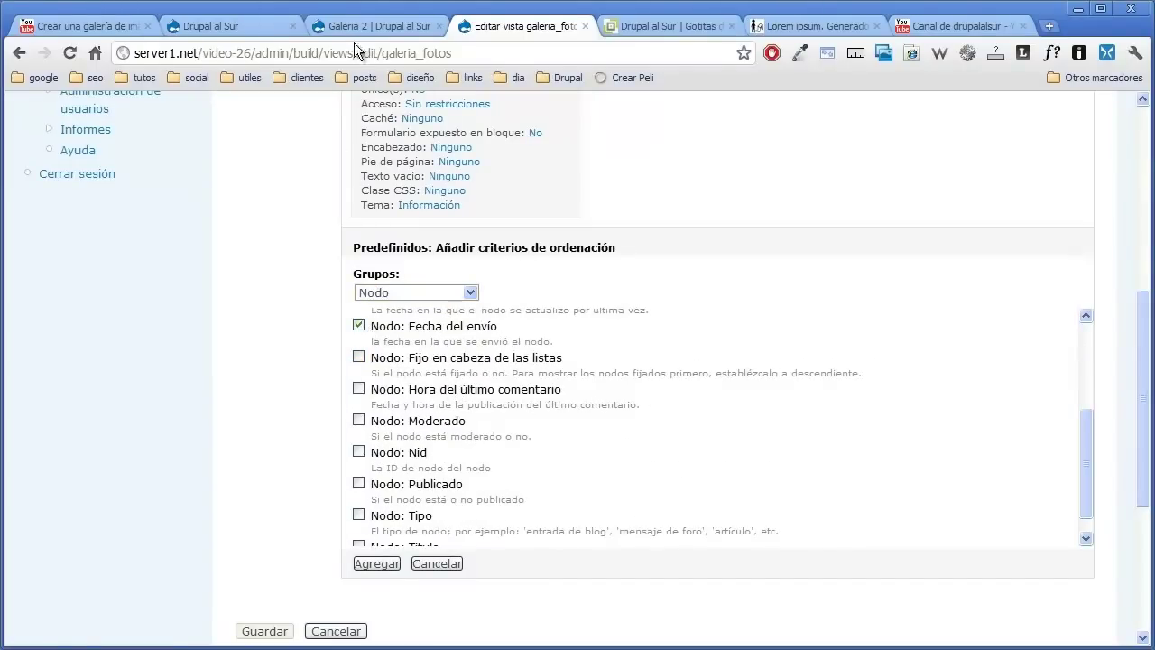
click(361, 27)
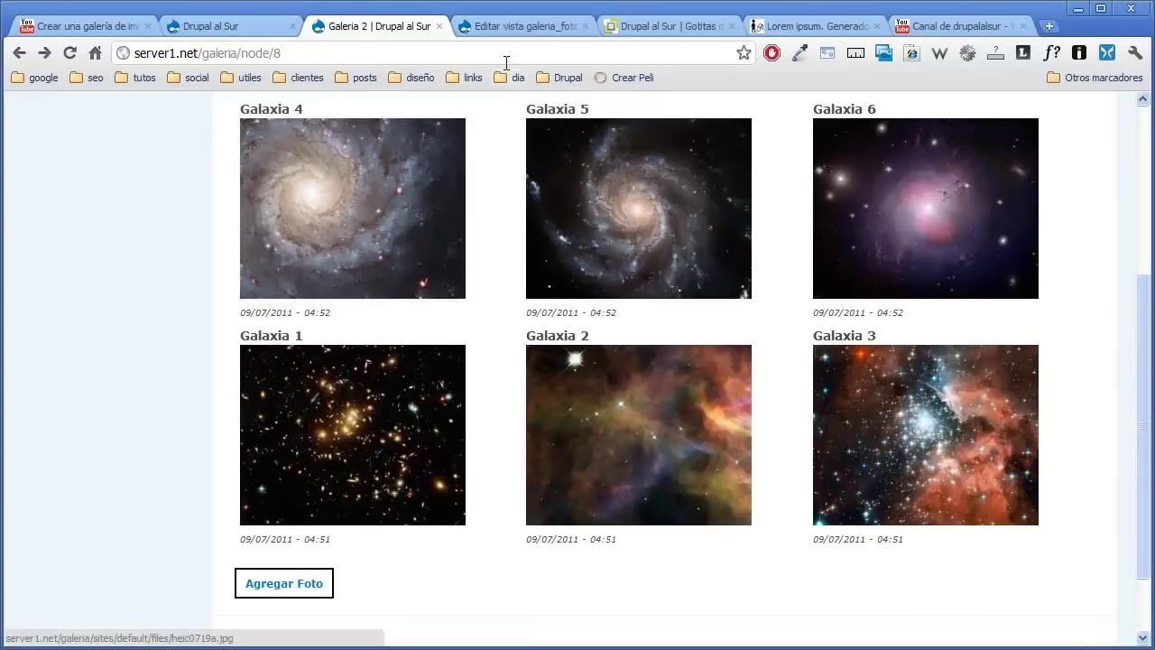
click(514, 26)
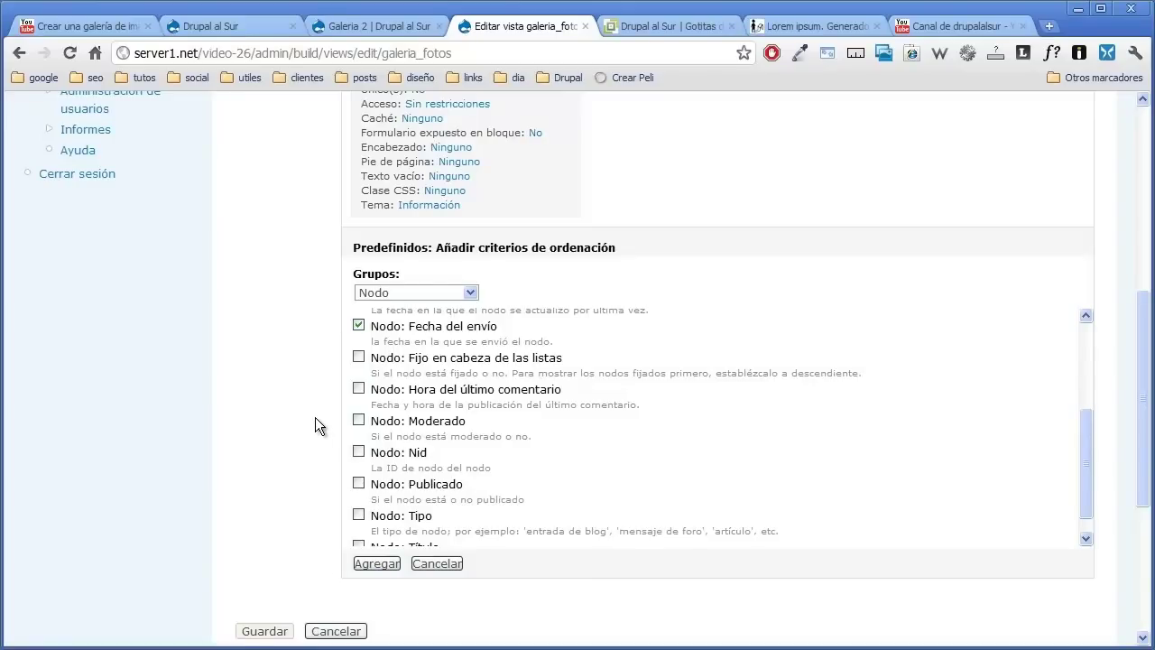
click(371, 562)
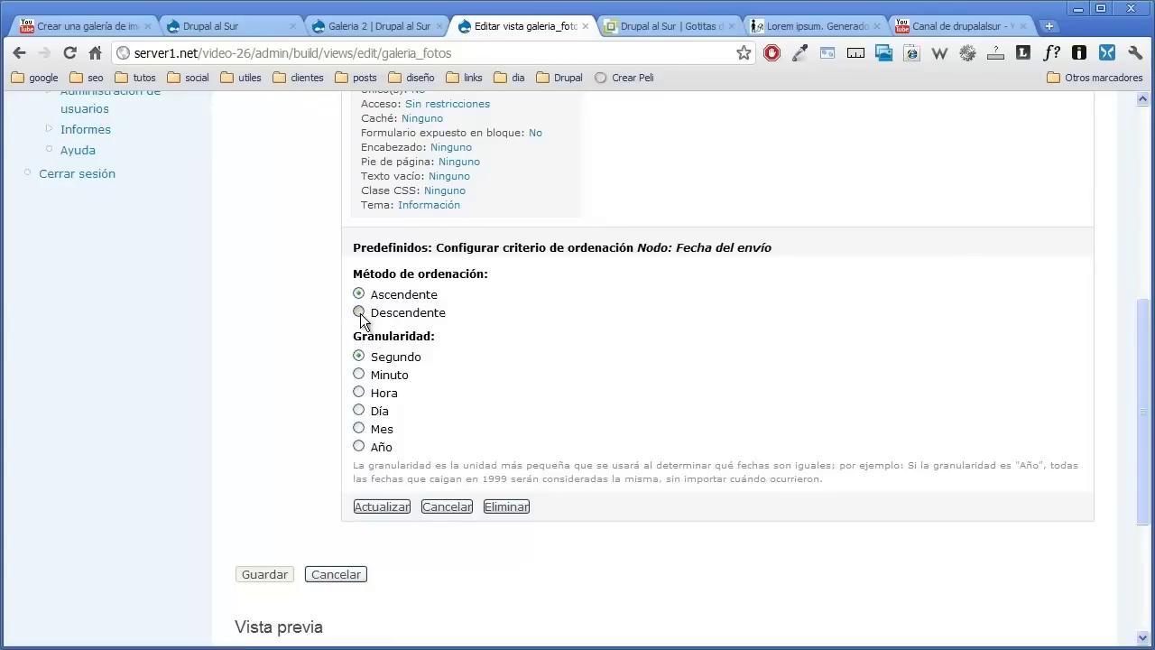
- Set the Fecha del envío sort to Descendente with Minuto granularity and apply it
click(362, 315)
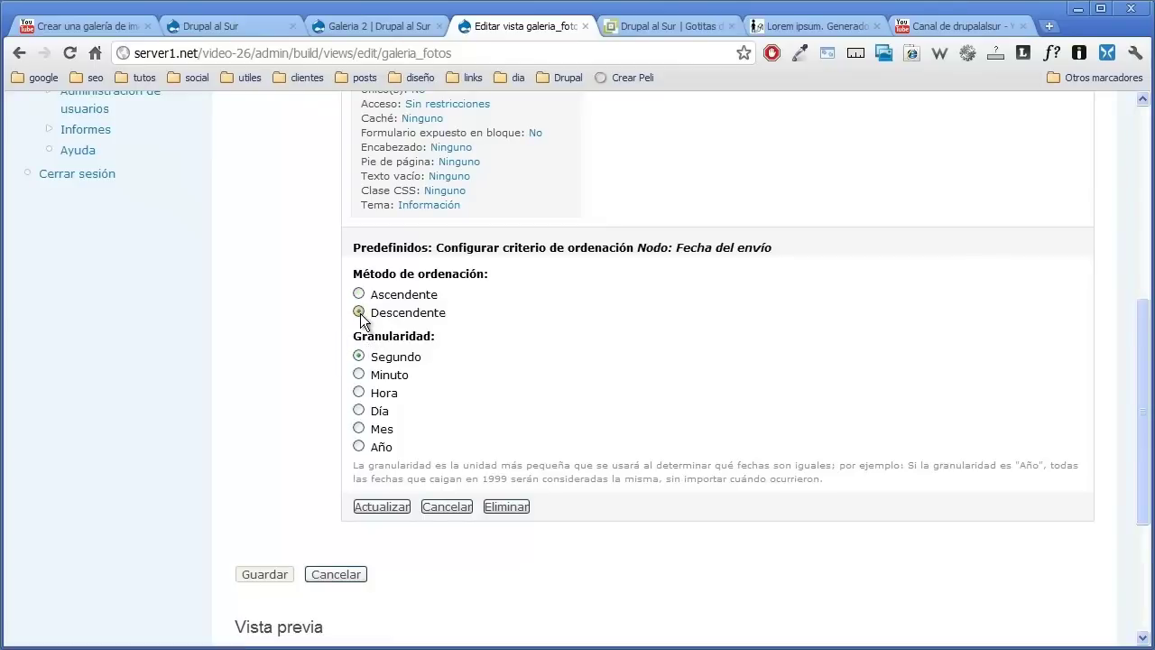
click(358, 374)
click(371, 506)
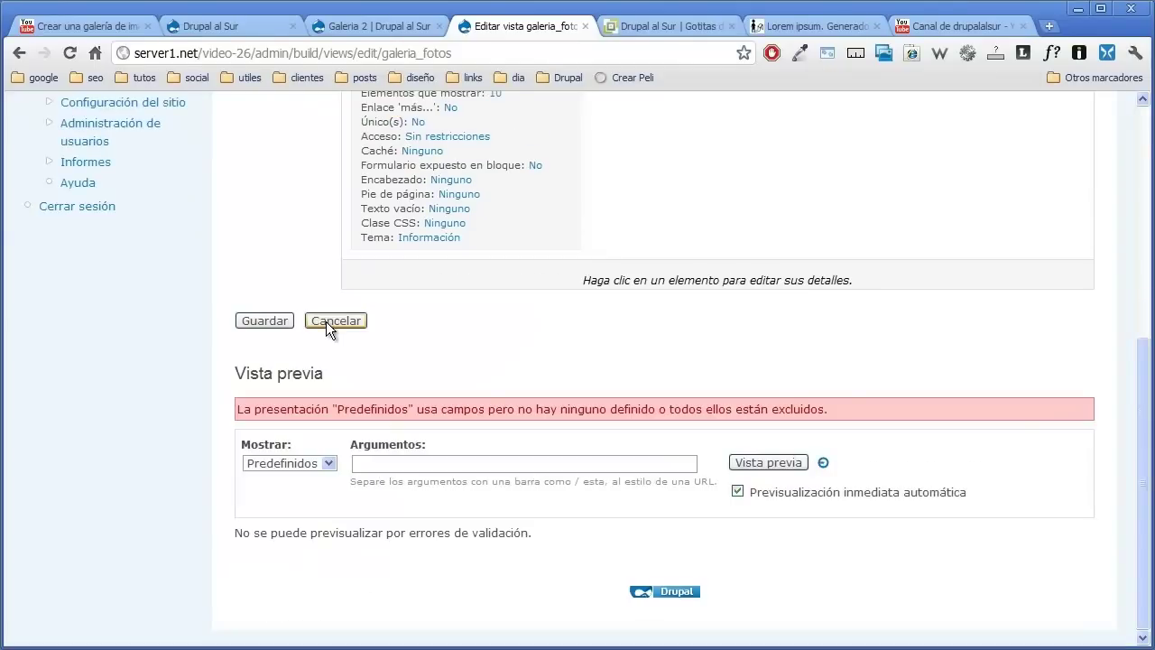
- Add Contenido: Galeria (field_galeria) from the Contenido group as an argument of the view's default display
scroll(326, 322, up, 3)
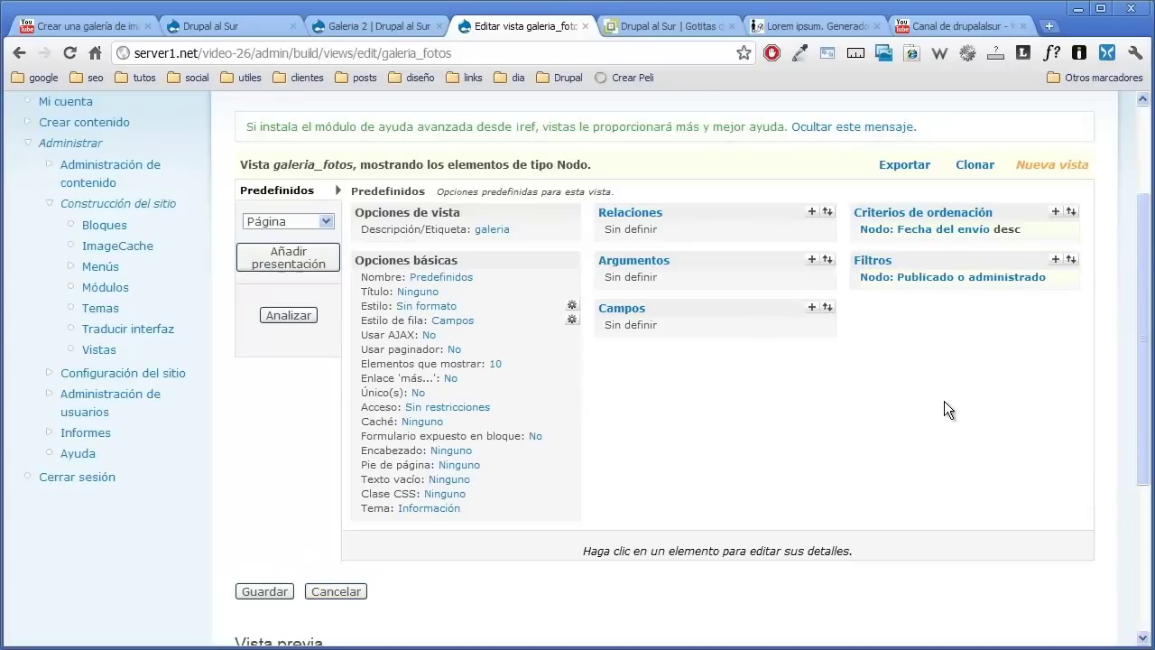
click(811, 260)
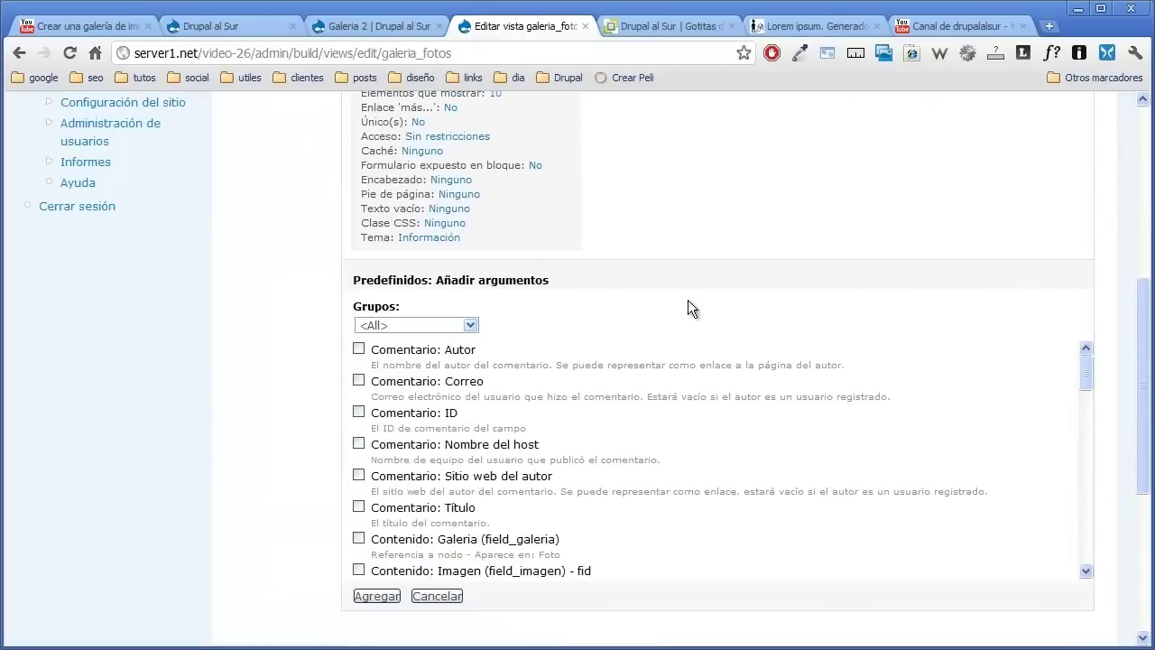
click(472, 325)
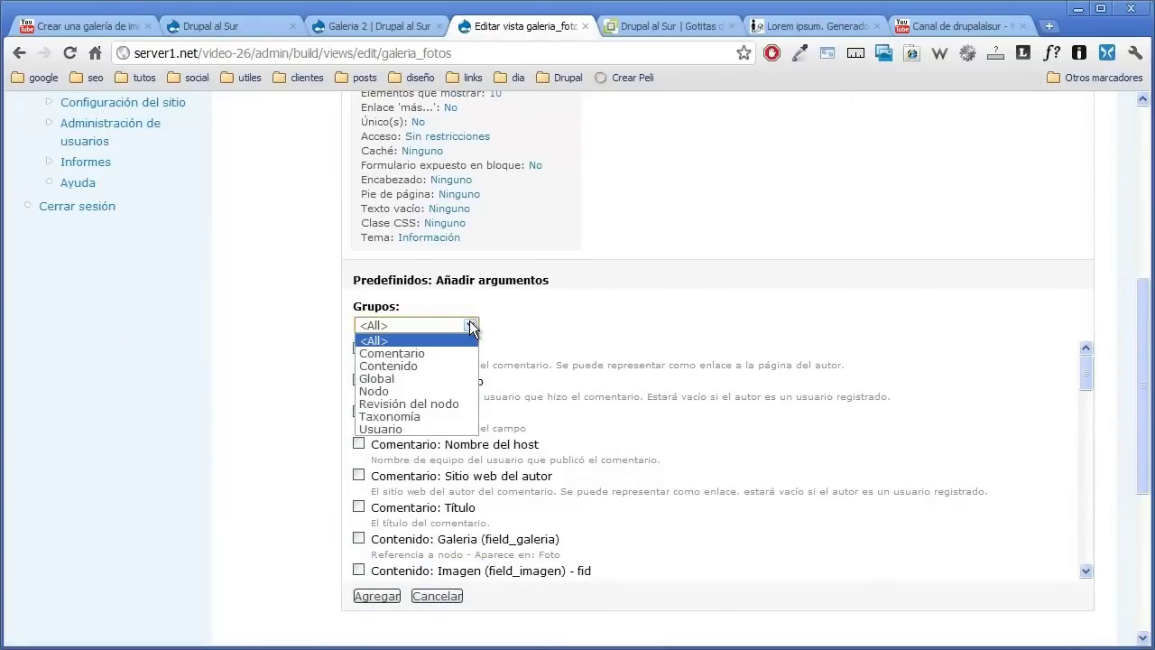
click(442, 364)
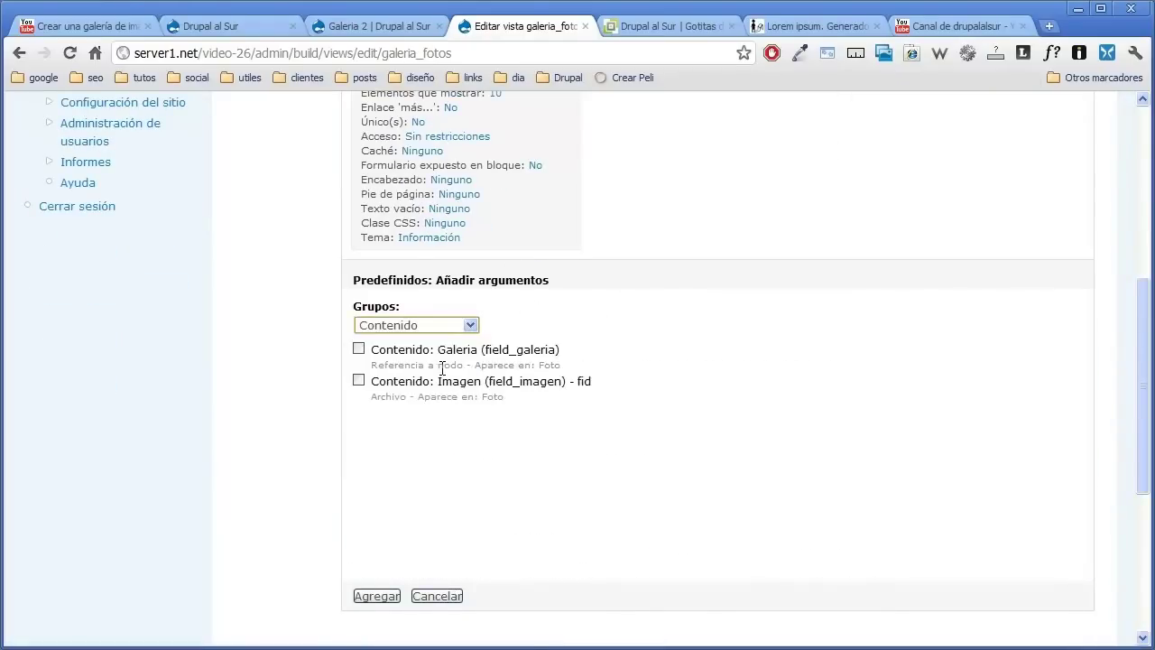
click(358, 348)
click(376, 596)
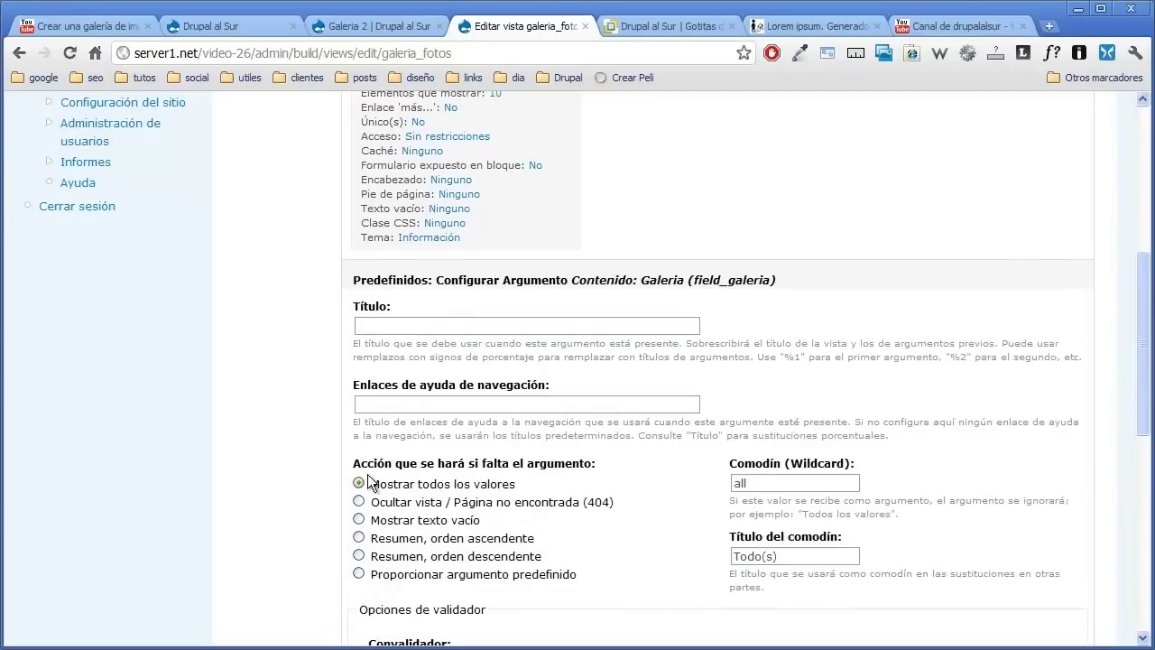
- Validate the Galeria argument with the Nodo validator restricted to the Galeria content type, and apply the argument settings
scroll(345, 337, down, 2)
scroll(346, 336, down, 1)
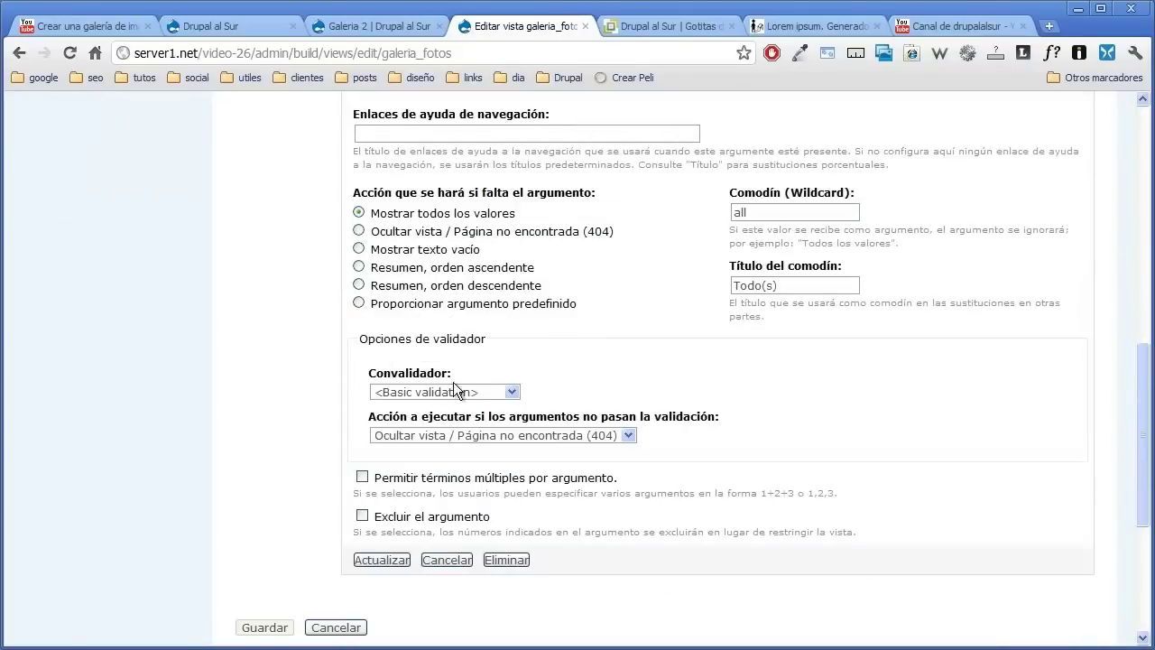
click(511, 391)
click(504, 430)
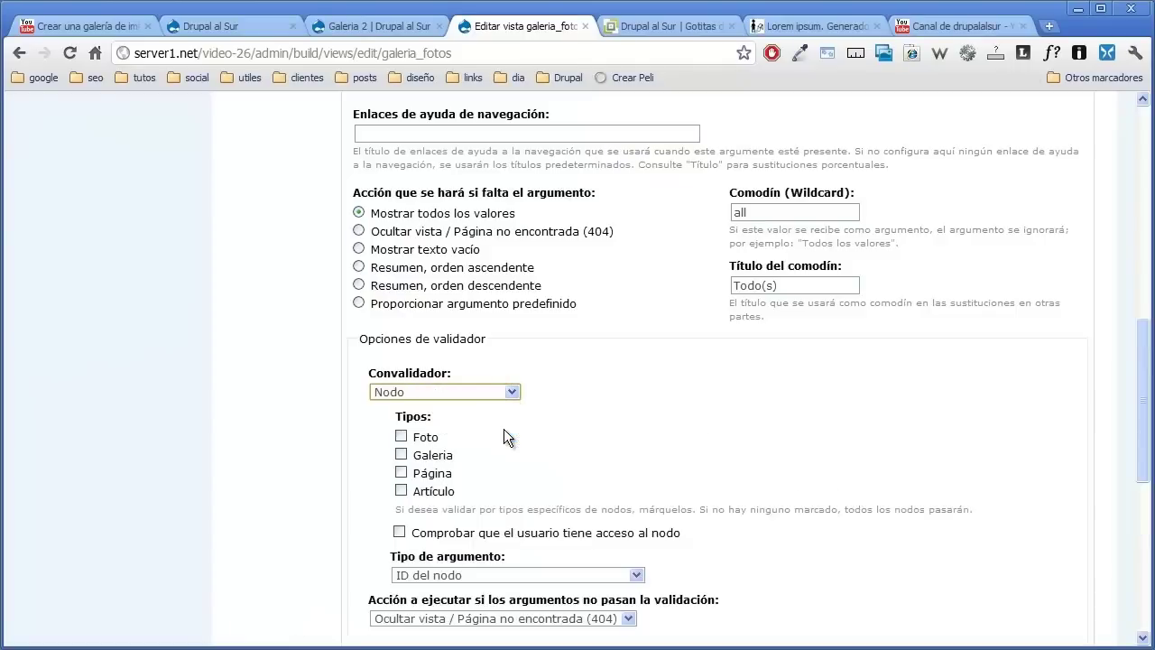
scroll(505, 383, down, 1)
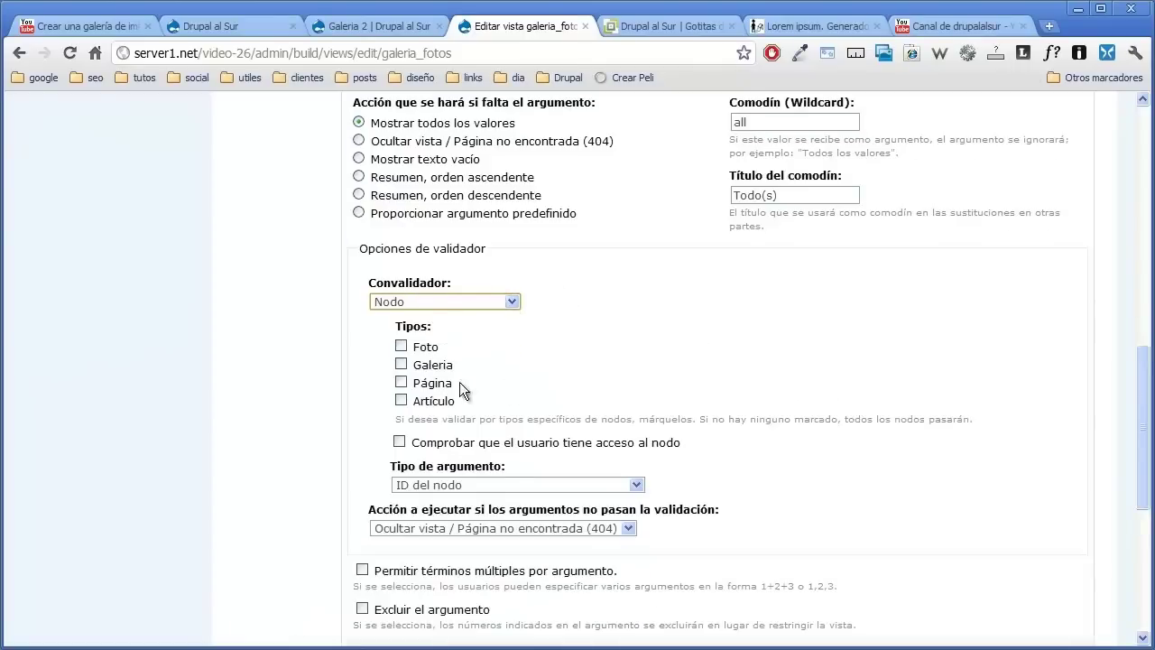
click(400, 364)
scroll(358, 368, down, 1)
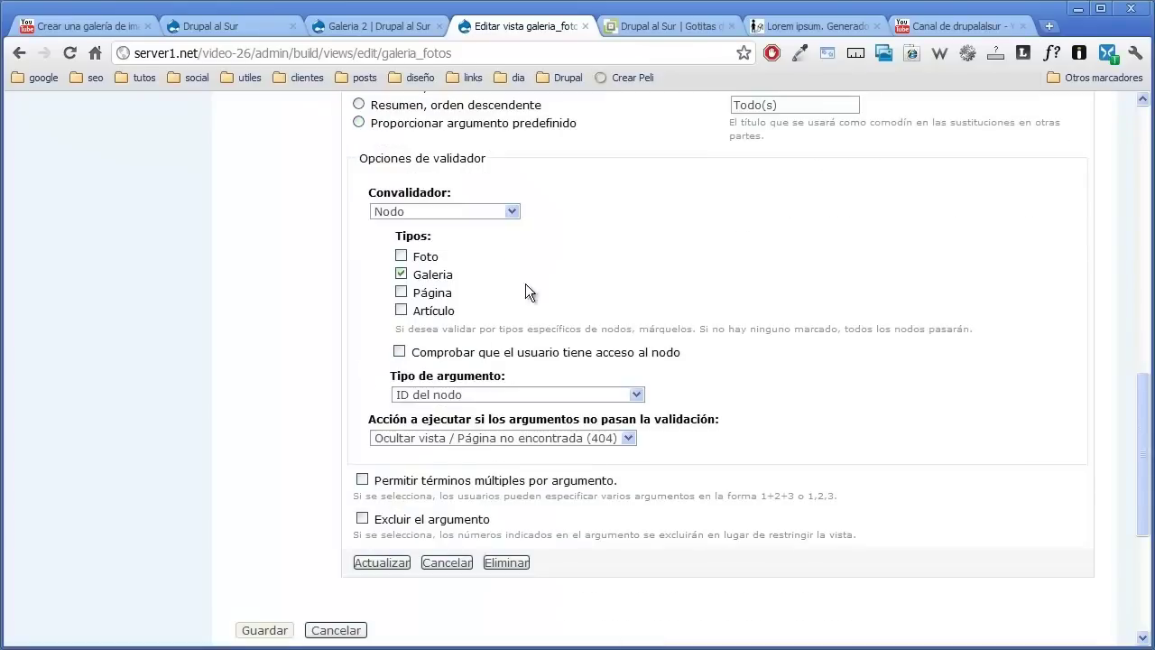
scroll(348, 346, down, 1)
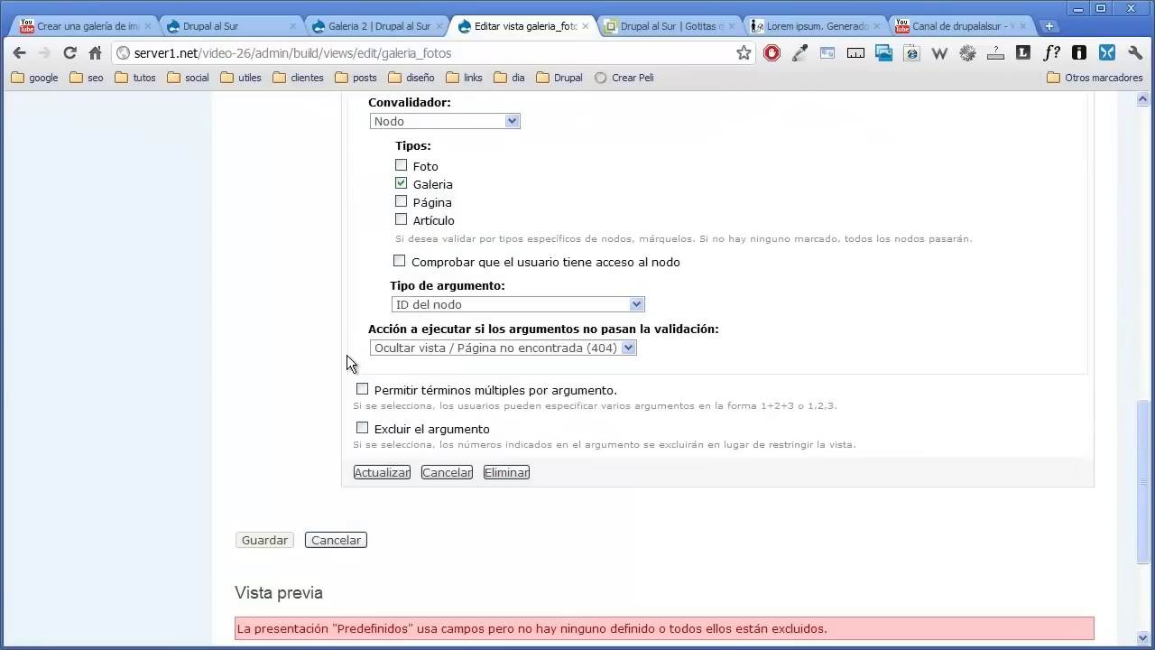
click(371, 471)
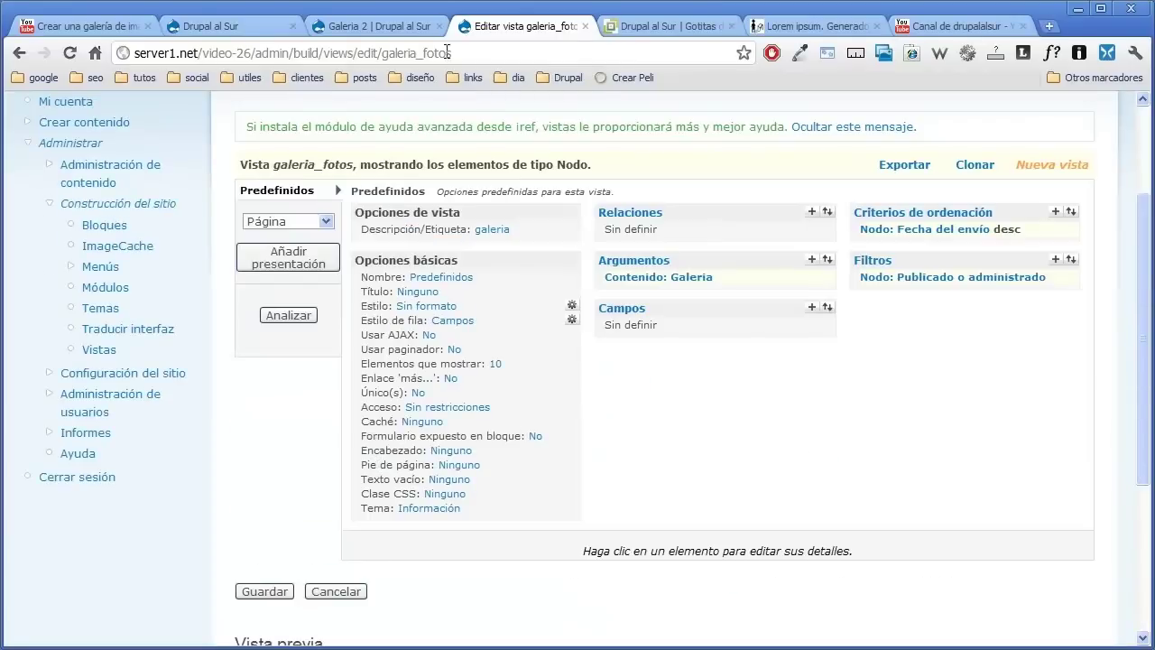
- Check the sample gallery's photo layout, and mark Nodo: Tipo among the fields to add to the view
click(401, 26)
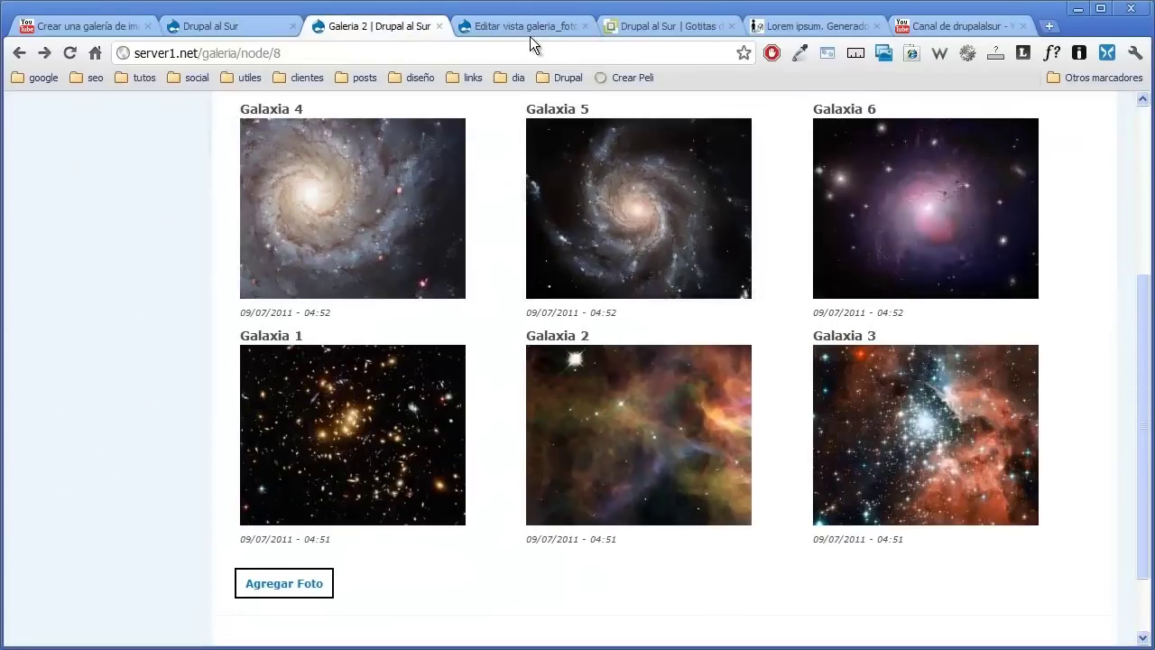
click(530, 29)
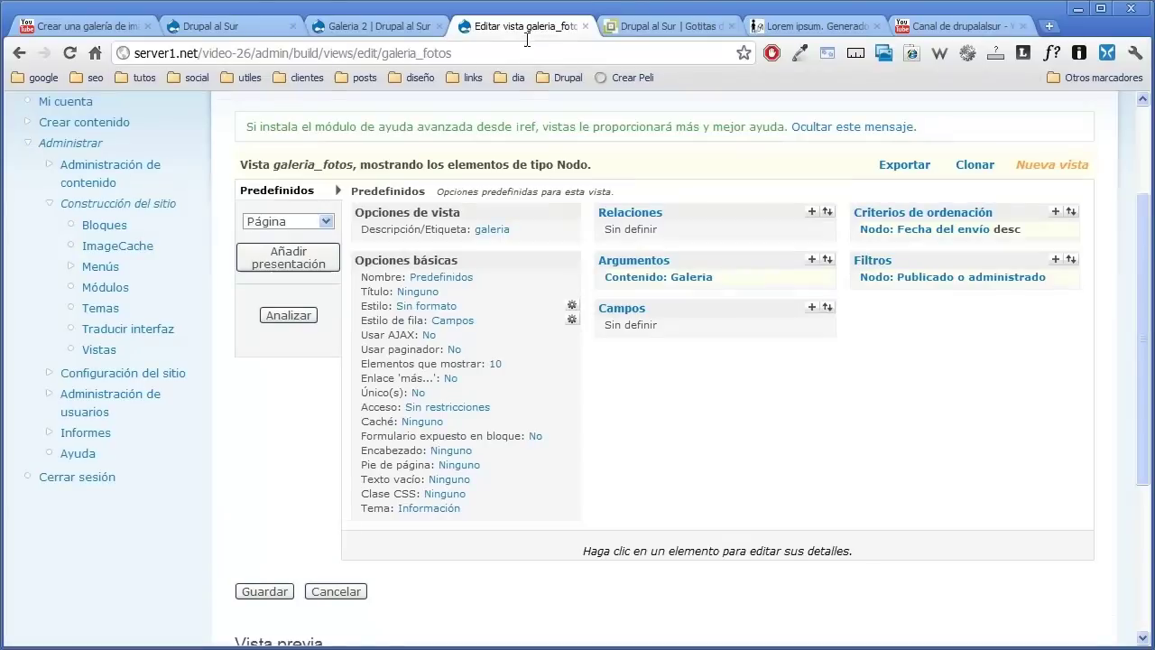
click(811, 312)
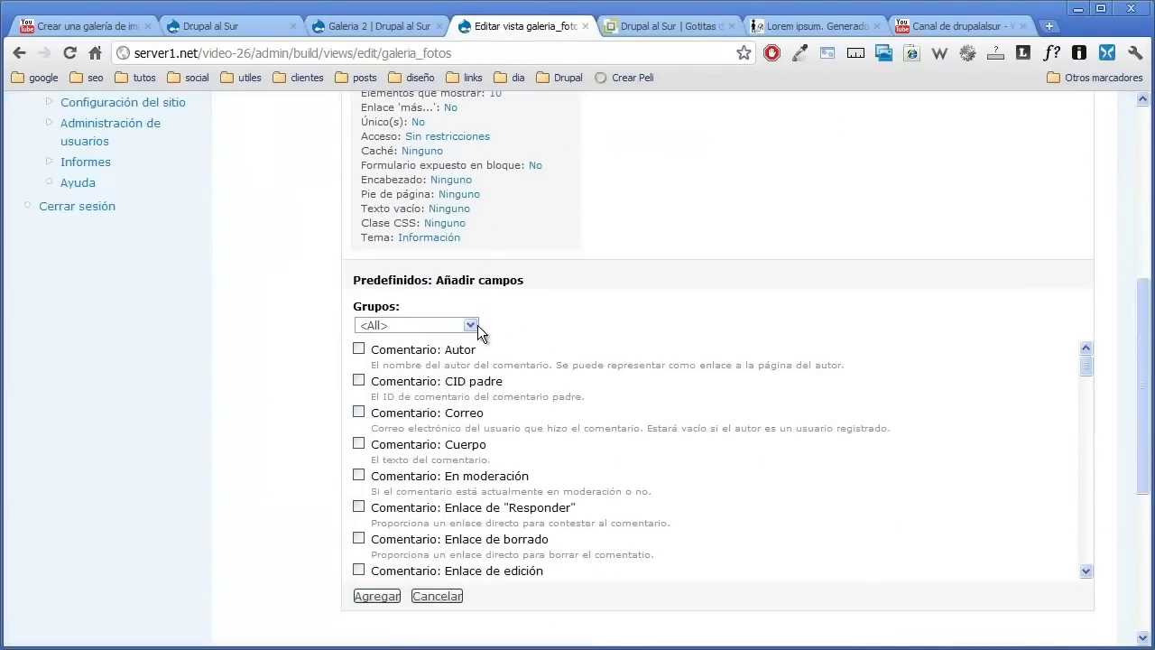
click(476, 325)
click(446, 391)
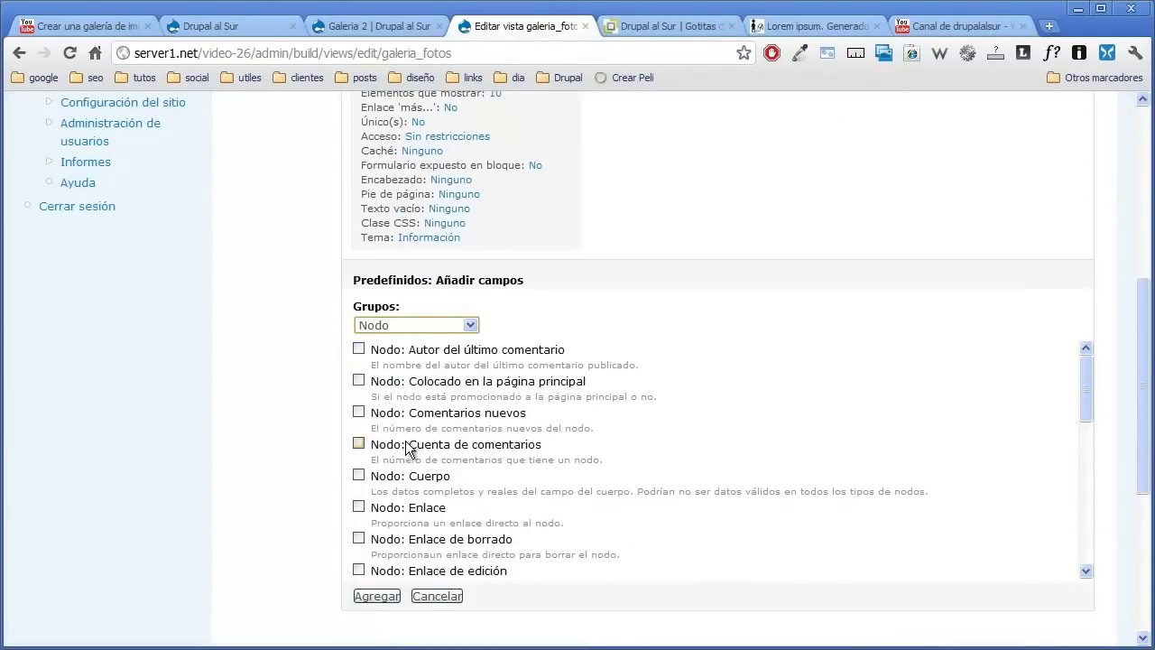
scroll(408, 448, down, 10)
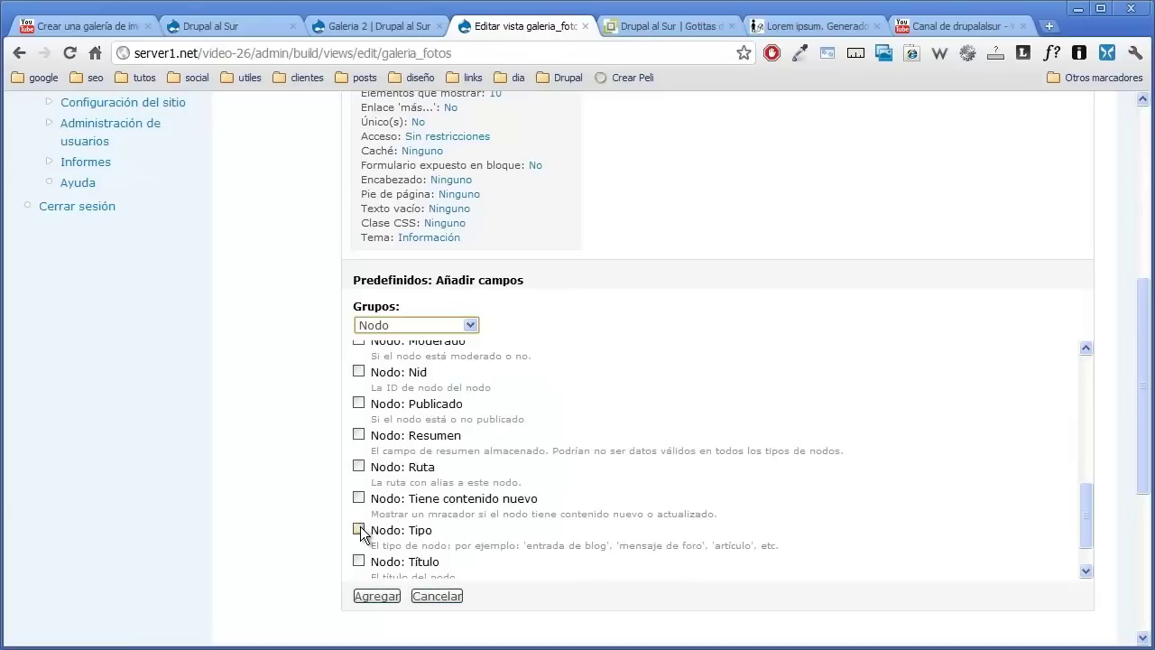
click(359, 529)
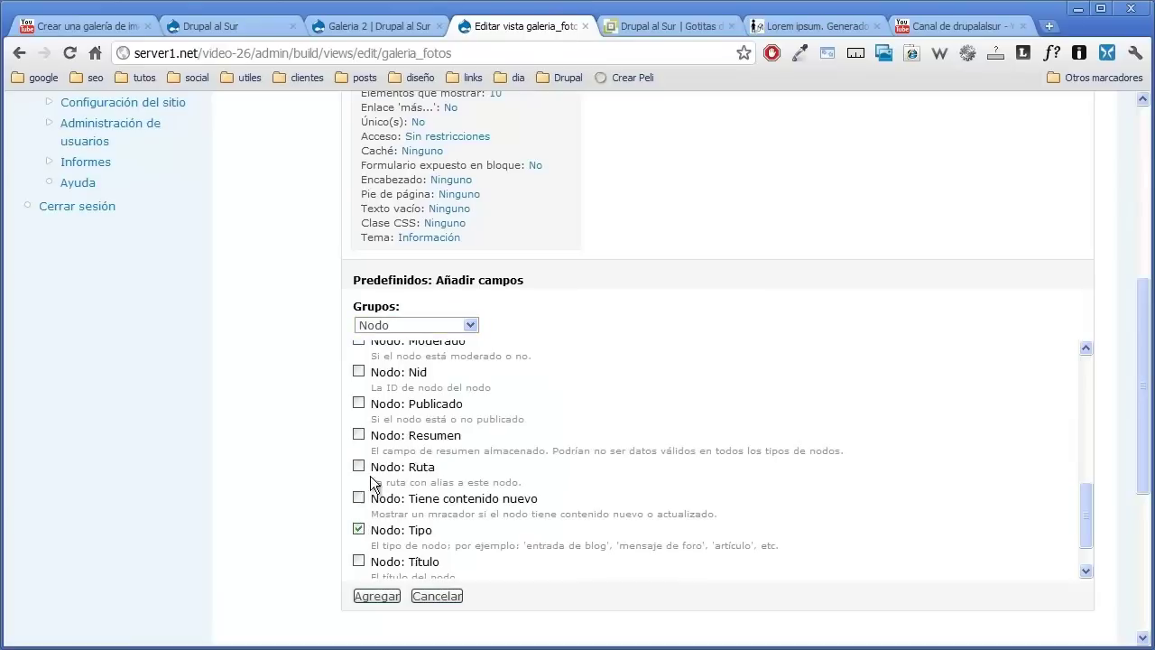
- Mark Nodo: Fecha del envío as another field to add to the view
scroll(387, 448, down, 2)
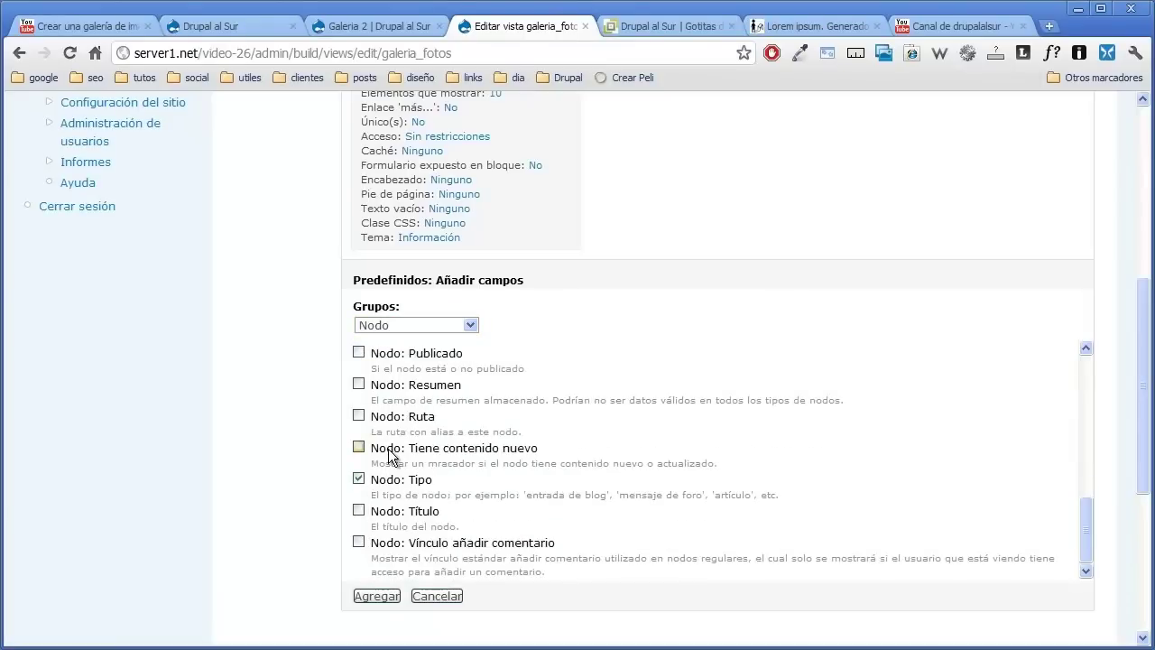
scroll(388, 451, down, 2)
scroll(411, 403, up, 3)
scroll(410, 403, up, 2)
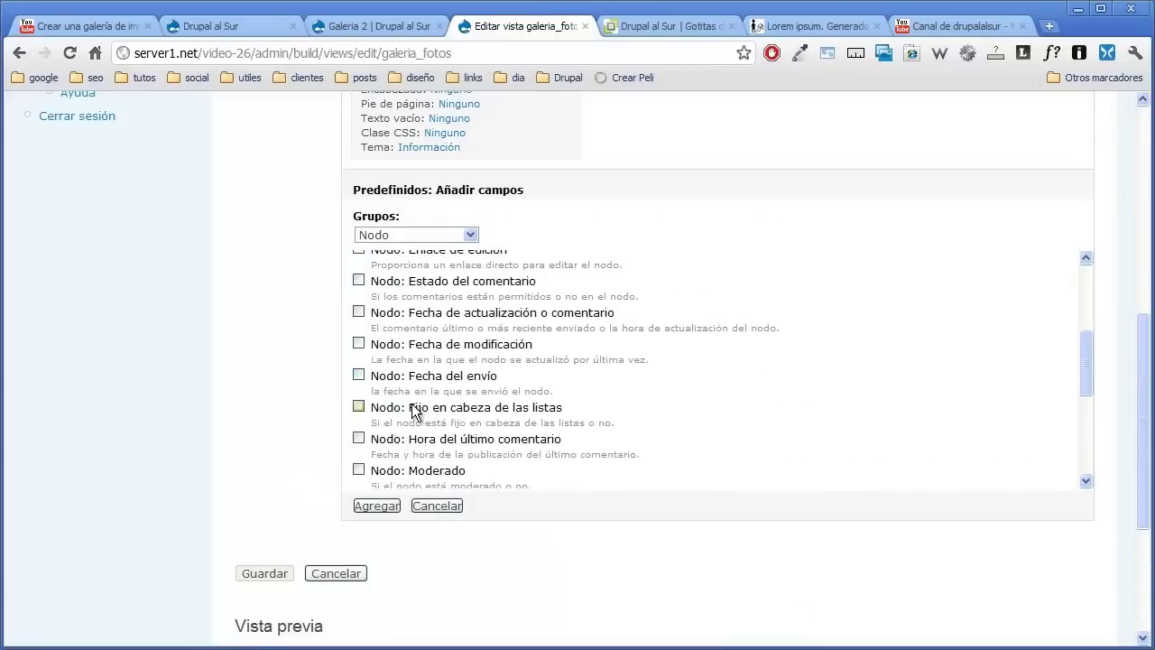
scroll(413, 411, up, 1)
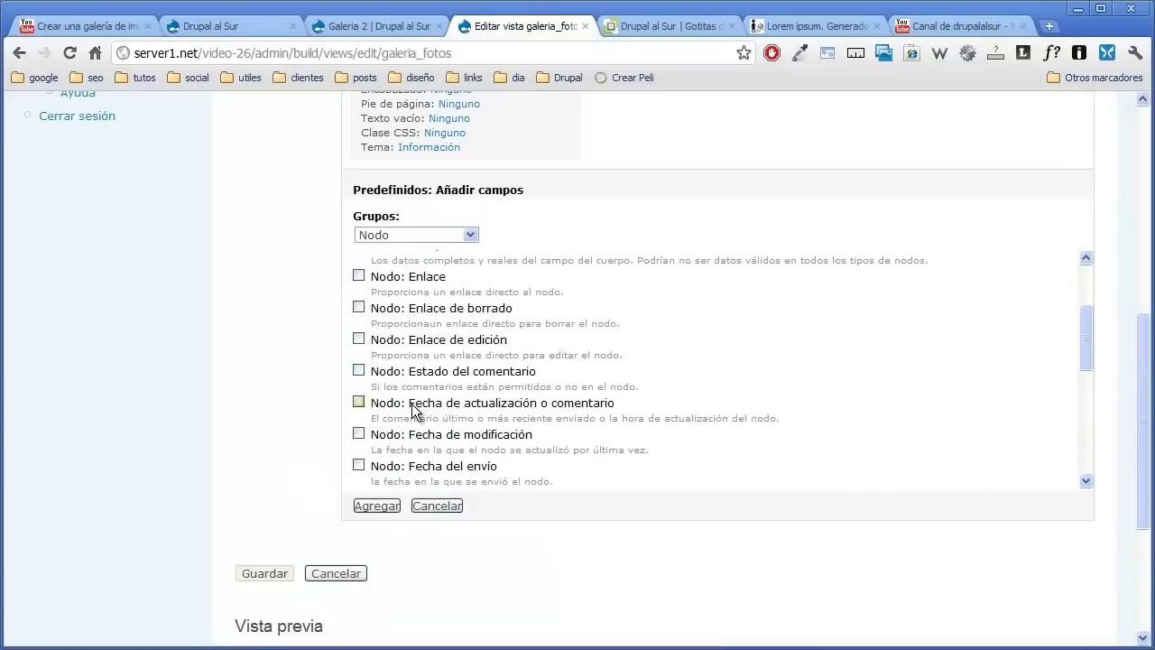
click(359, 465)
- Mark Contenido: Imagen (field_imagen) from the Contenido group and add all the marked fields to the view
click(470, 235)
click(455, 276)
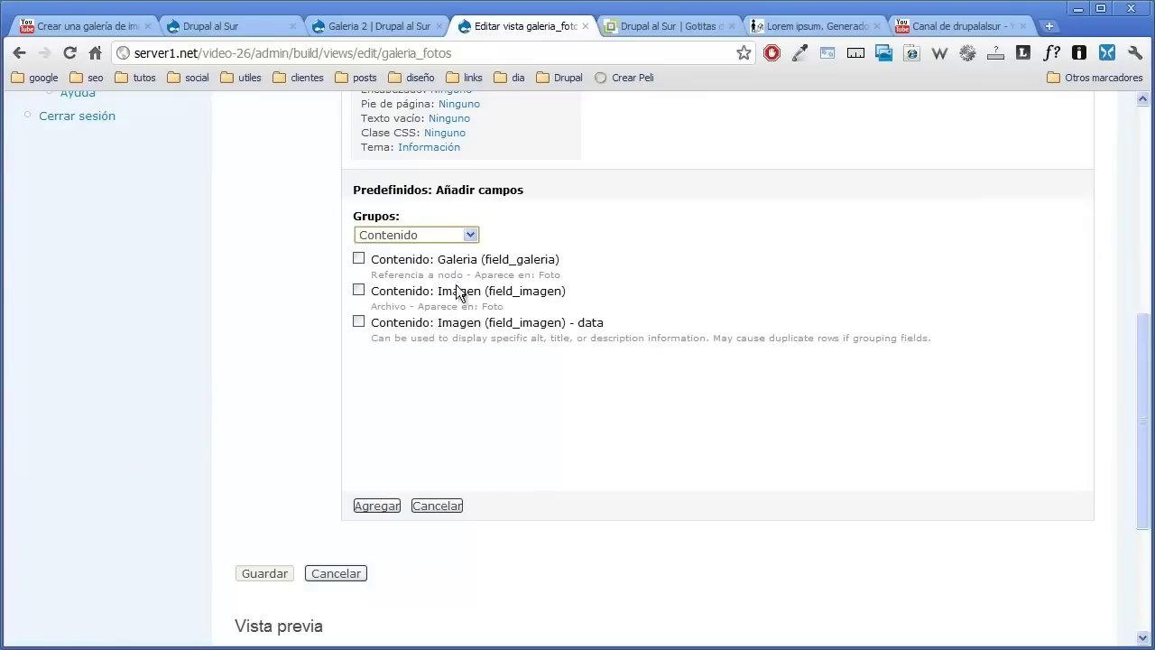
click(359, 289)
click(381, 505)
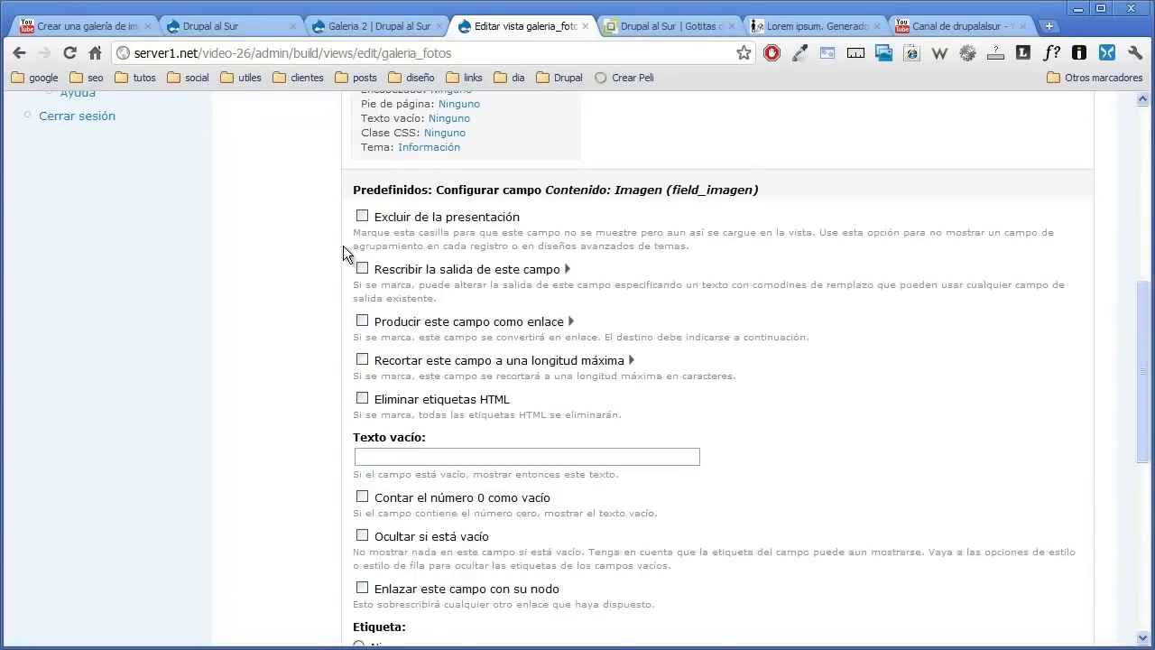
- Set the Imagen field's label to Ninguno, comparing with the sample gallery's photos
scroll(343, 246, down, 2)
scroll(343, 246, up, 2)
scroll(329, 256, down, 2)
scroll(329, 248, down, 1)
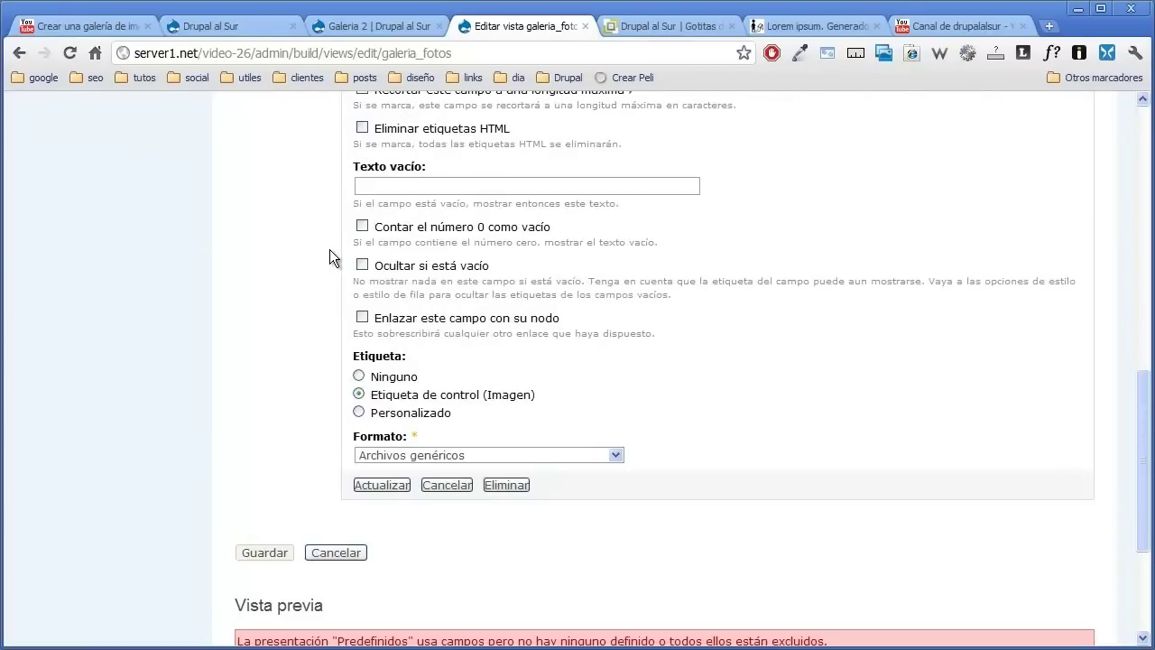
scroll(329, 249, down, 1)
click(359, 286)
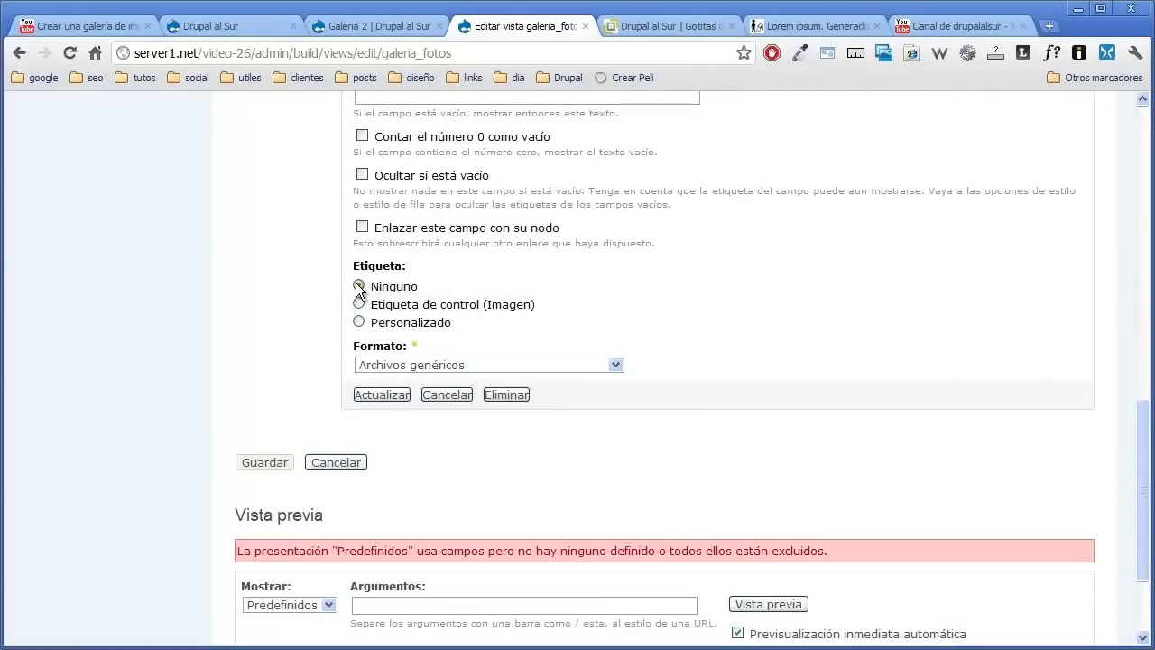
click(401, 27)
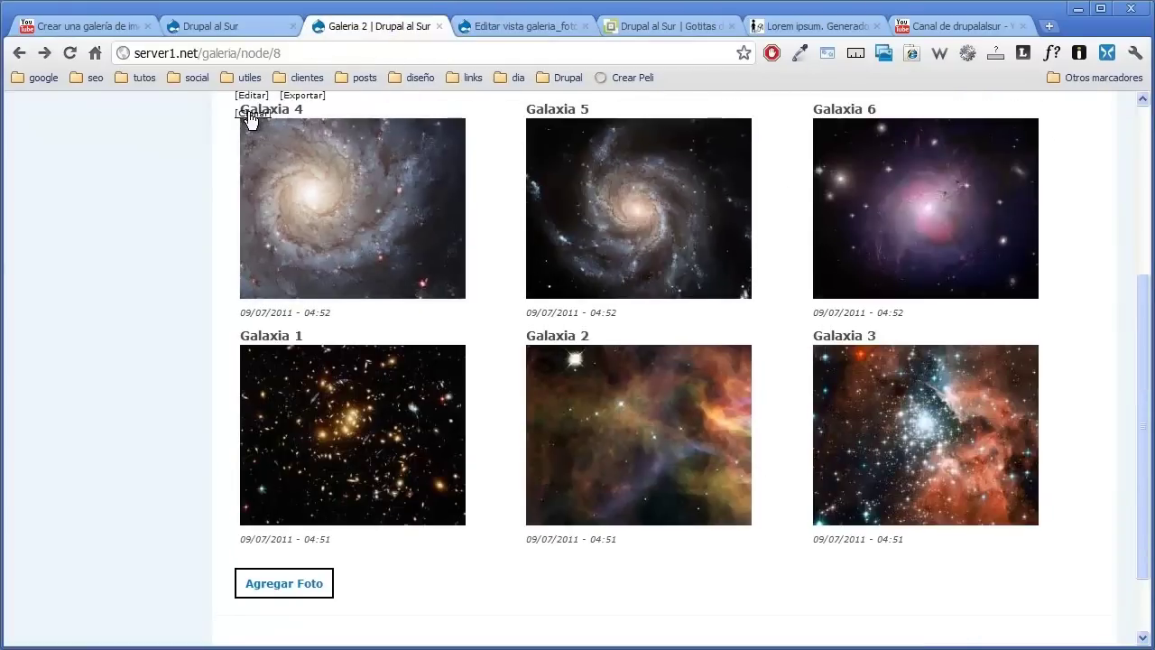
click(506, 25)
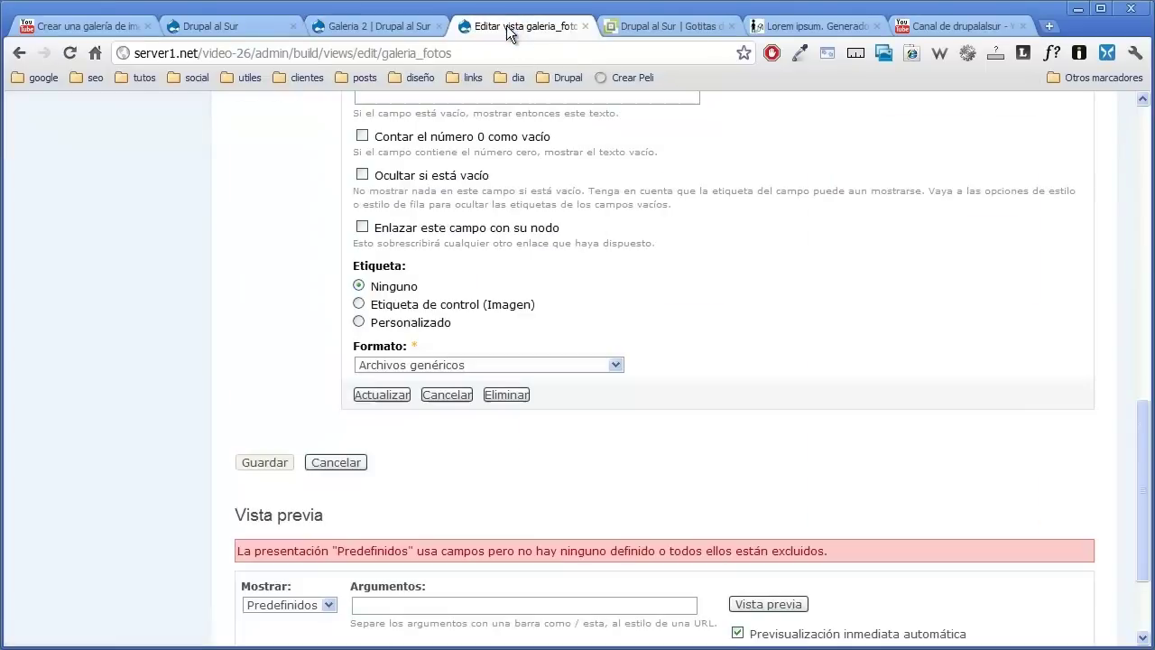
- Set the Imagen field's format to Thickbox: 250x200 image, checking the sample gallery, and apply the field settings
click(617, 365)
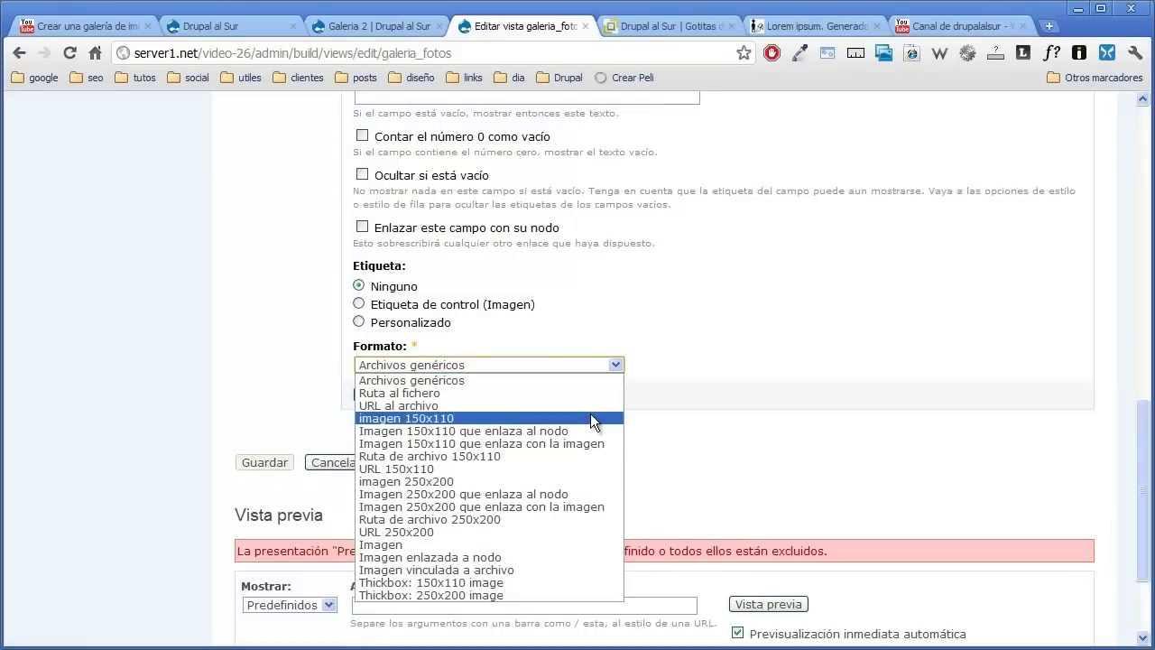
click(526, 595)
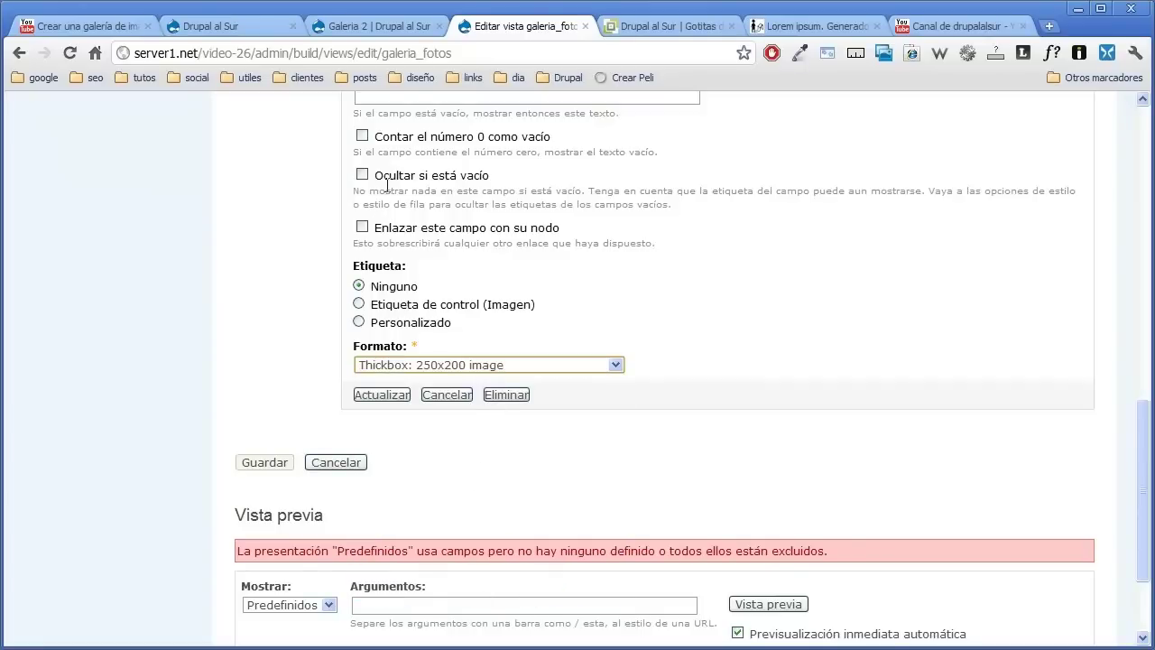
click(381, 27)
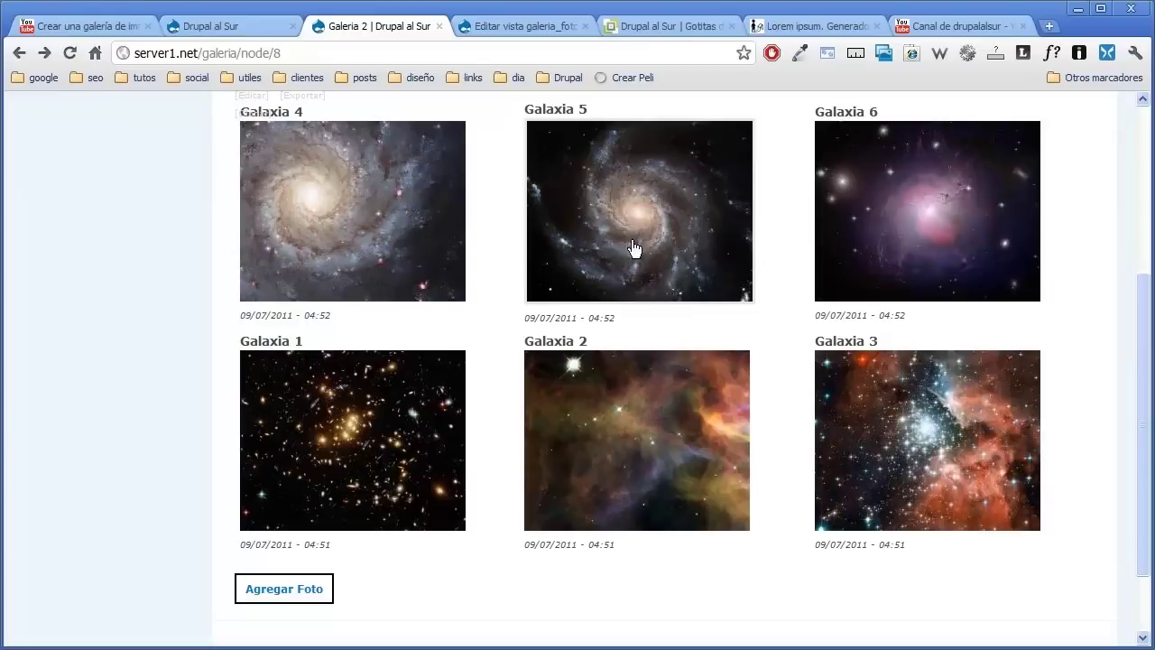
click(511, 28)
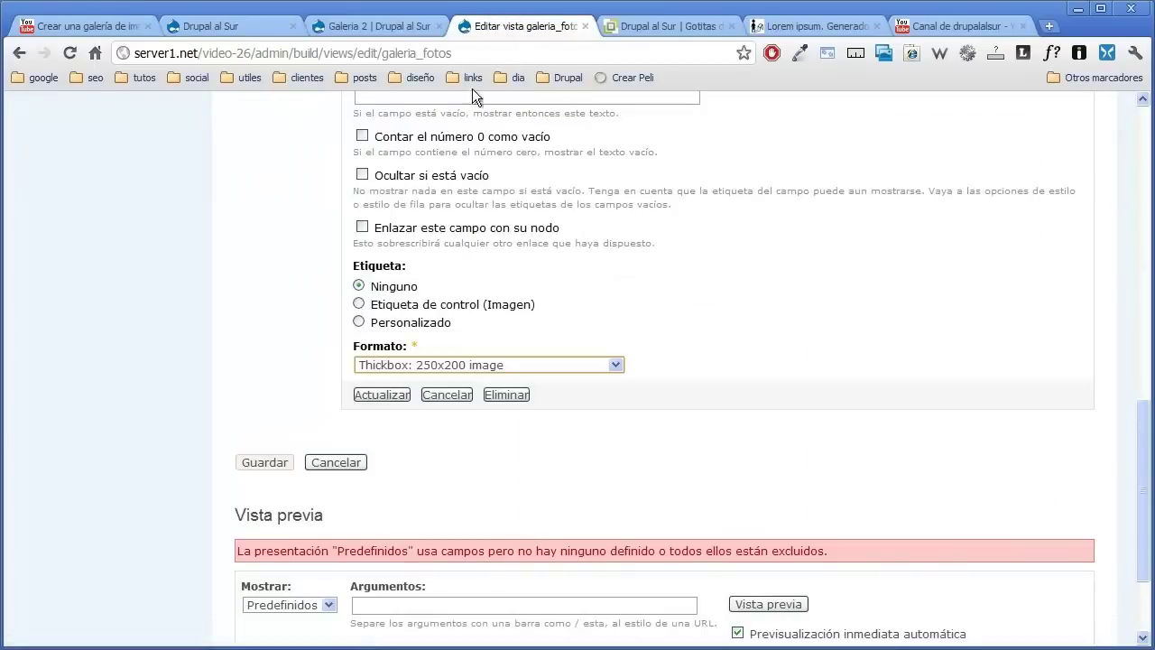
click(370, 398)
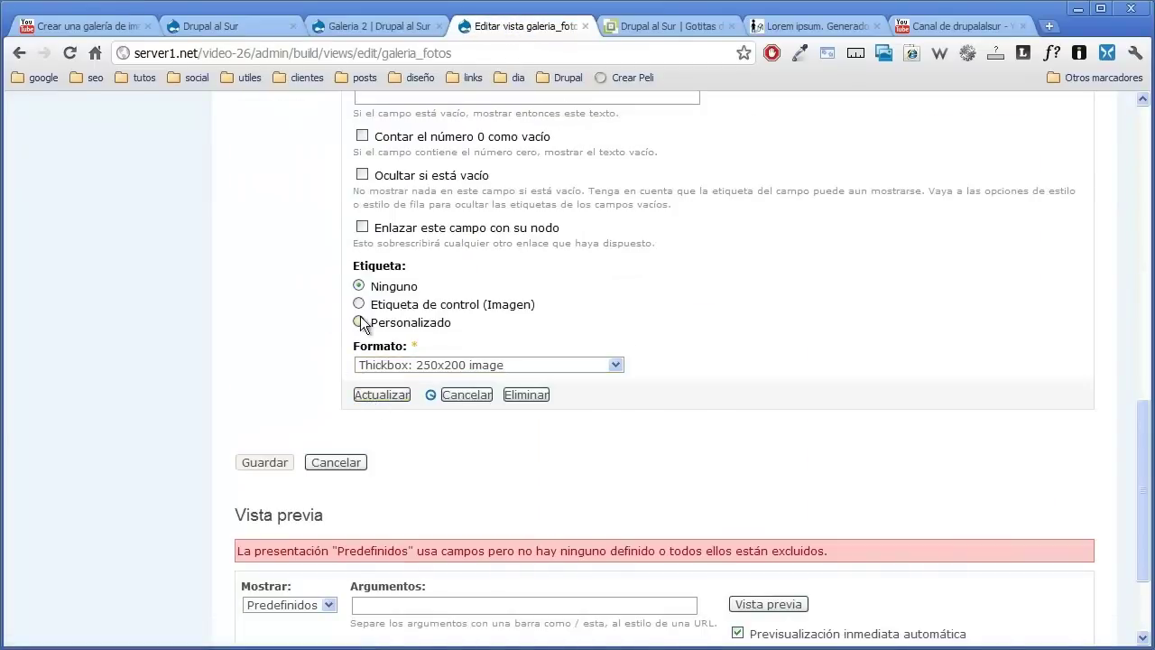
- Clear the label of the Nodo: Fecha del envío field and apply its settings
scroll(344, 275, up, 6)
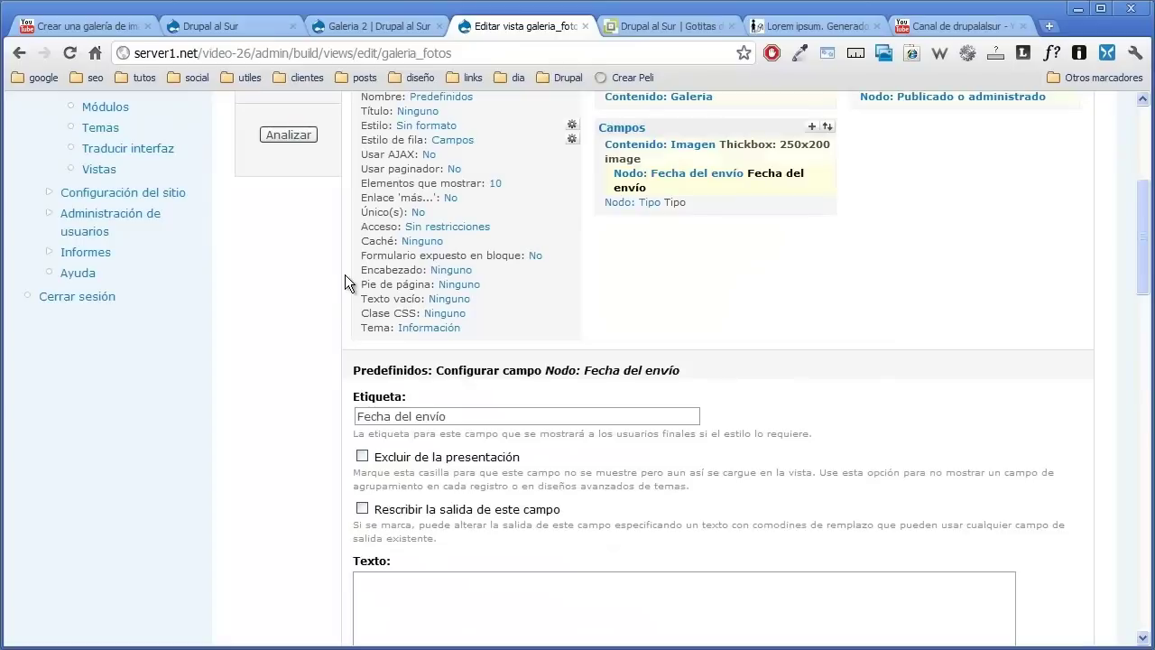
scroll(345, 274, down, 1)
drag(466, 325, 361, 326)
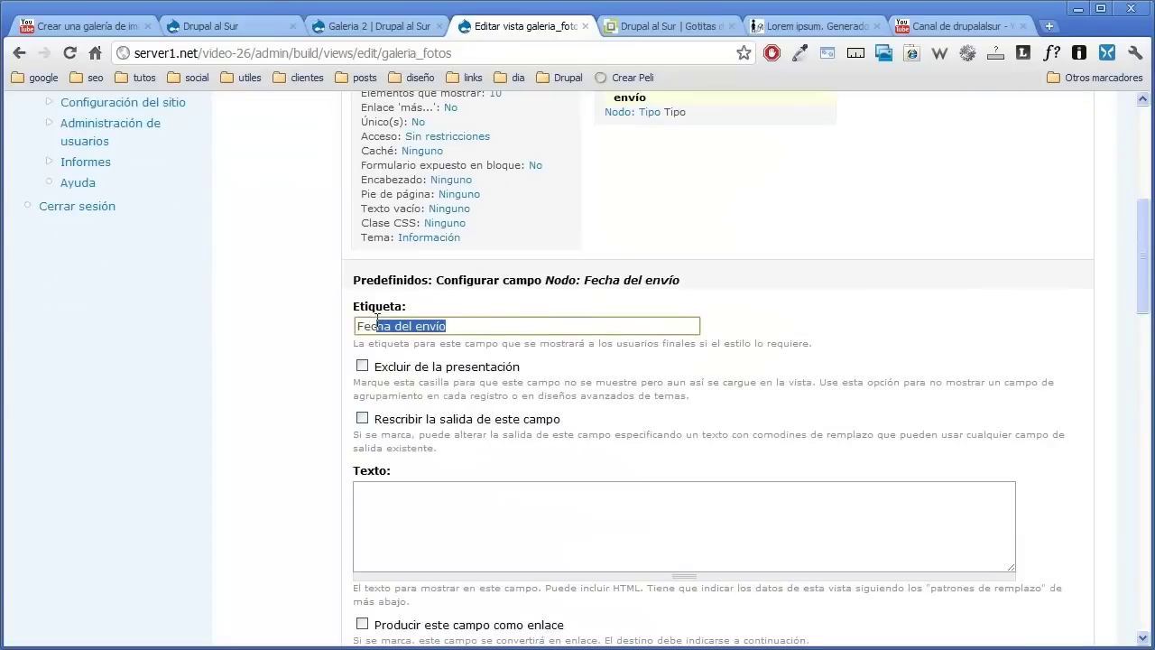
click(370, 325)
drag(448, 326, 360, 326)
key(BackSpace)
scroll(278, 328, down, 6)
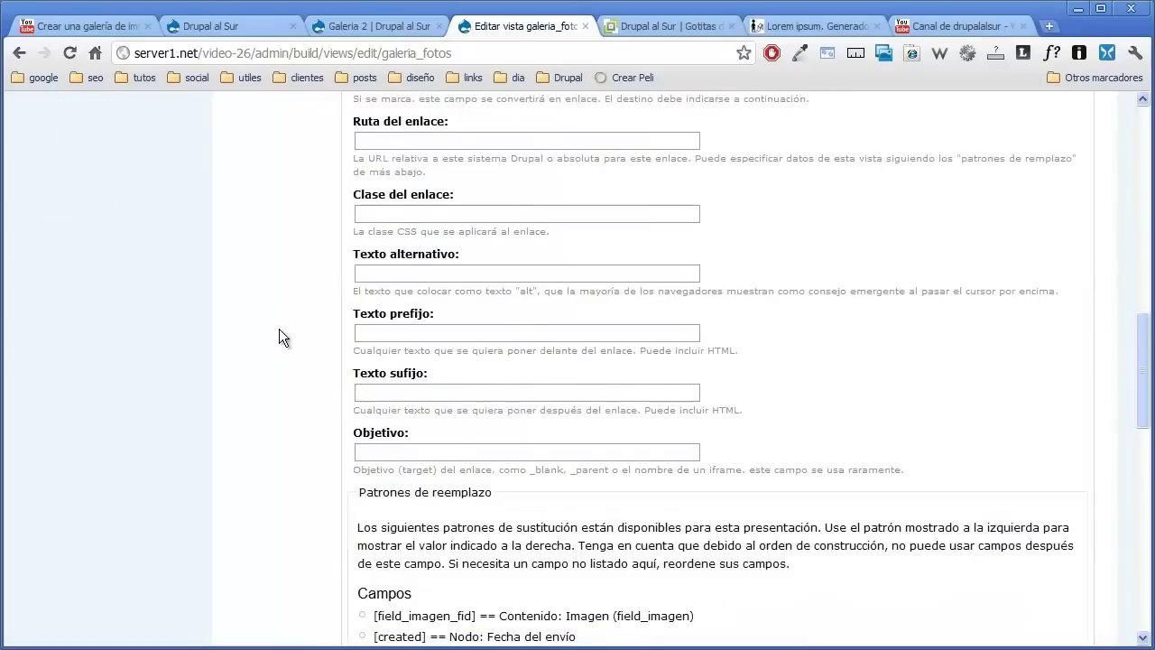
scroll(279, 329, down, 10)
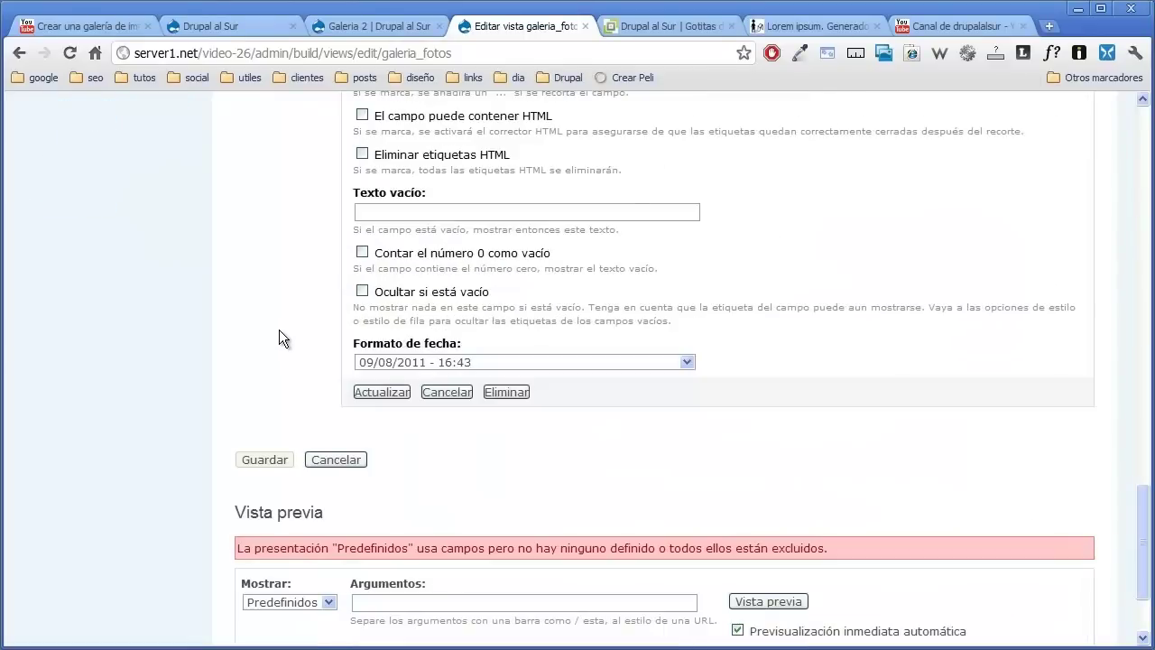
click(359, 393)
- Clear the label of the Nodo: Tipo field and apply its settings
scroll(359, 397, up, 12)
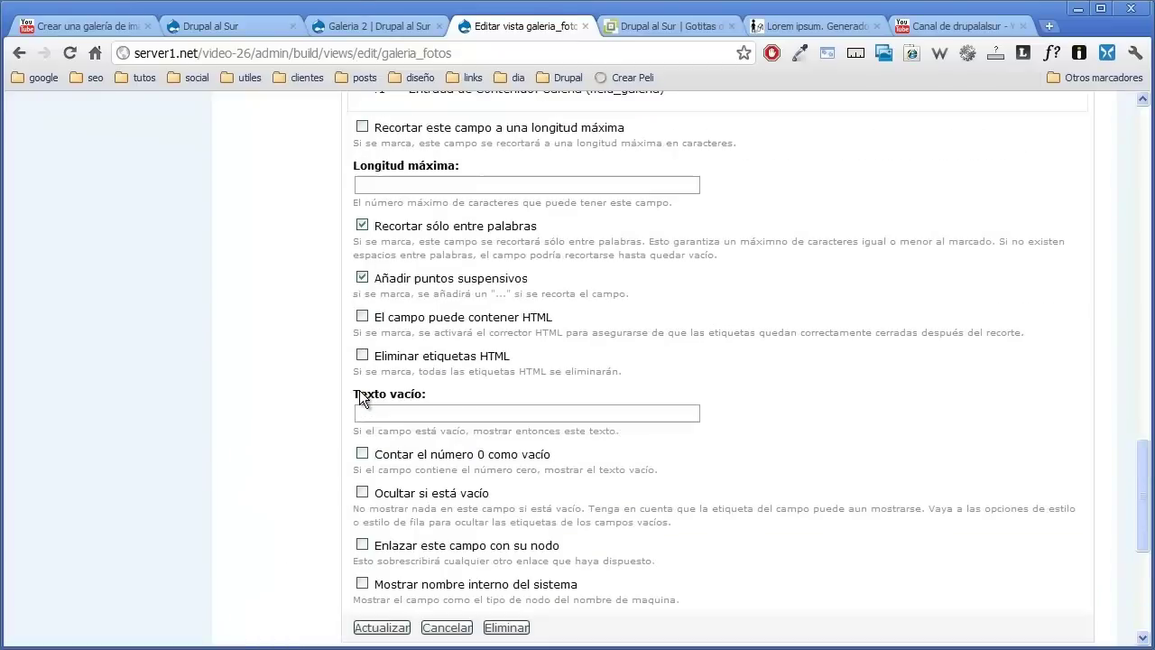
scroll(359, 397, up, 4)
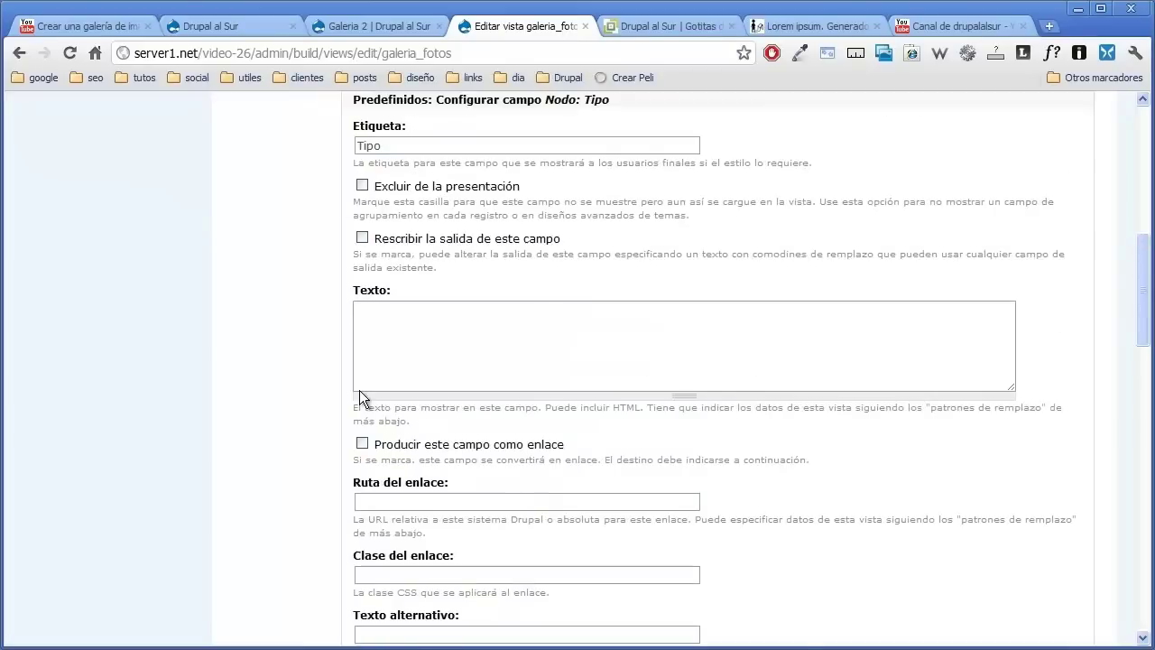
double_click(397, 415)
key(BackSpace)
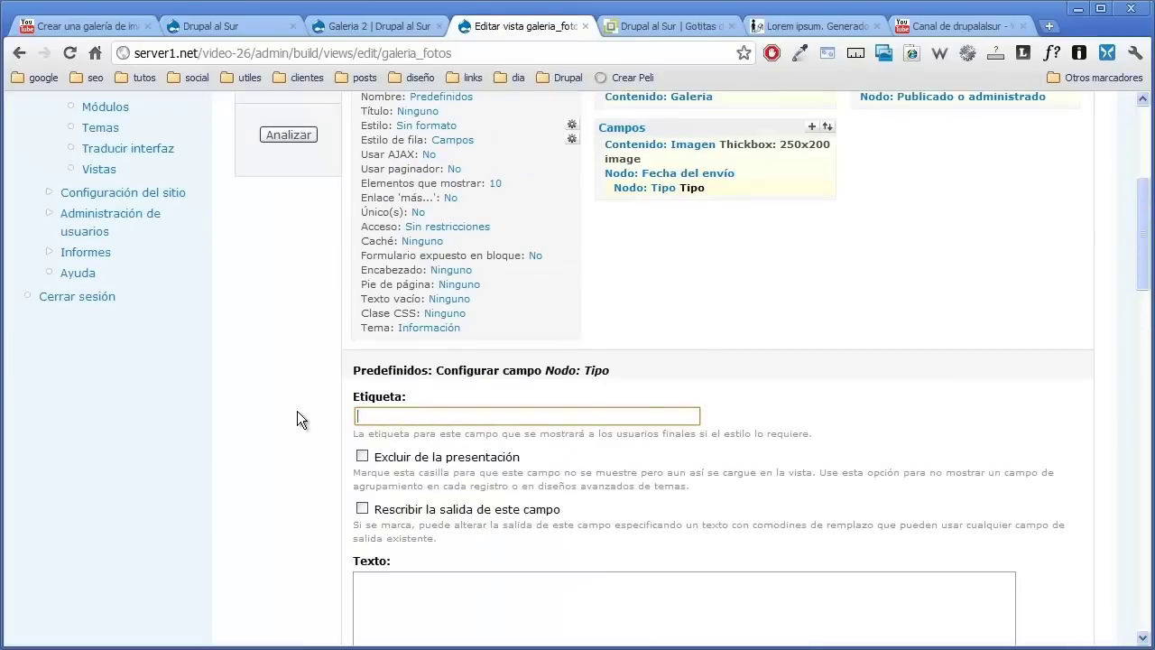
scroll(297, 410, down, 11)
scroll(292, 374, down, 7)
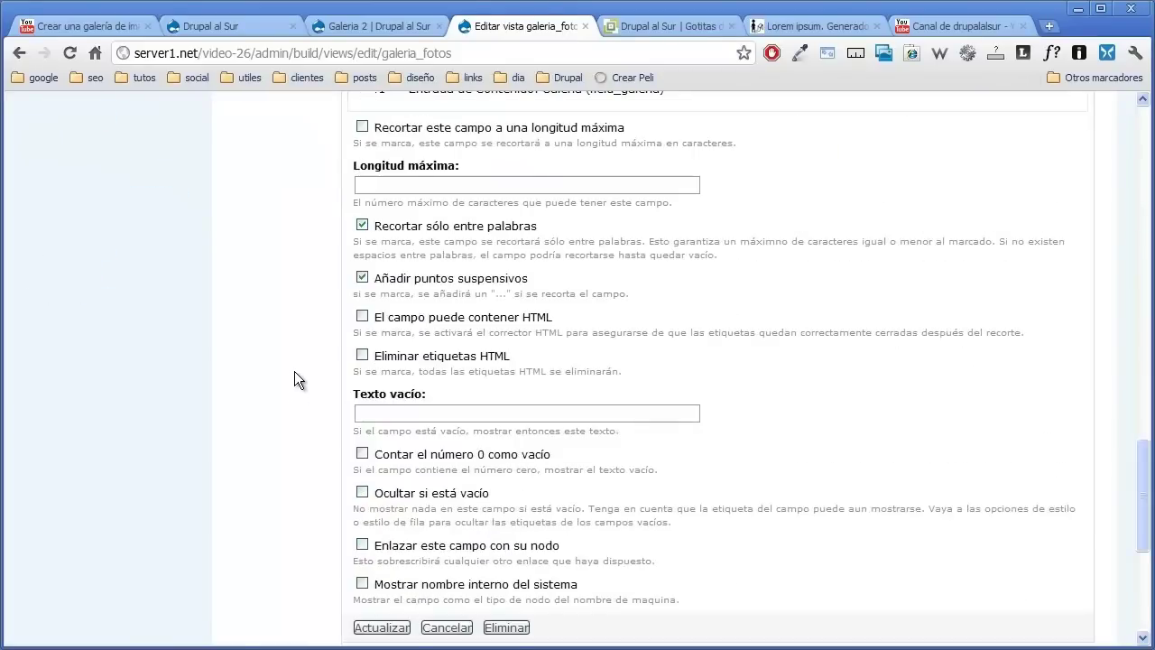
click(382, 267)
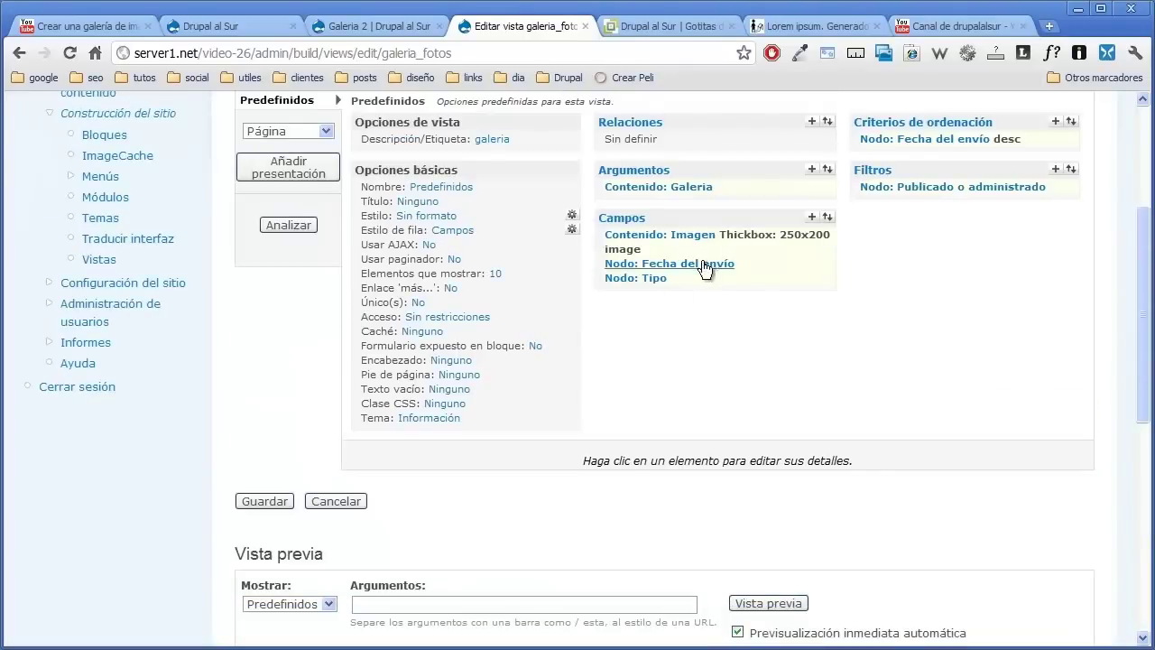
- Check the sample gallery's layout, then reorder the view's fields so Nodo: Tipo precedes Contenido: Imagen and apply the order
click(408, 26)
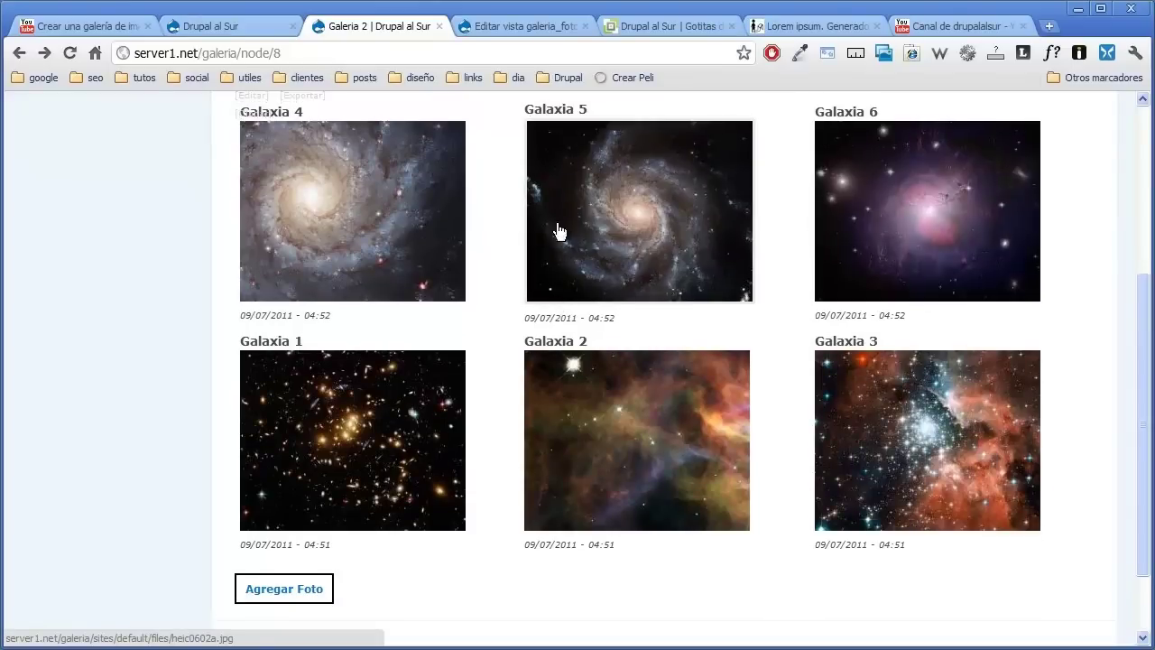
click(538, 27)
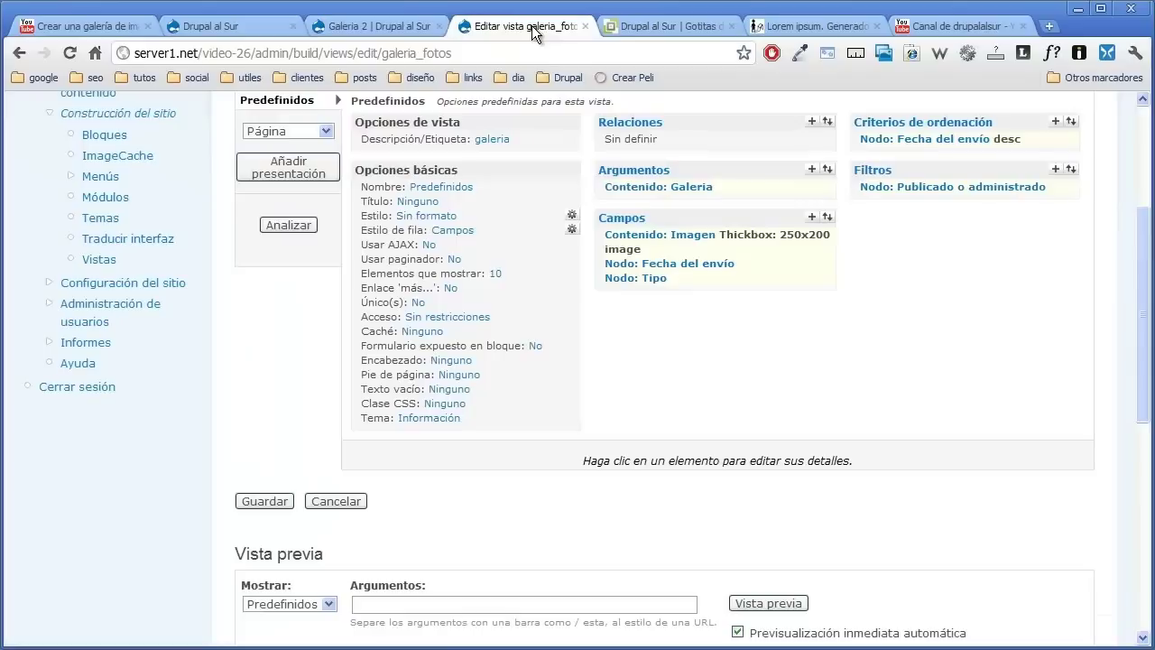
click(826, 219)
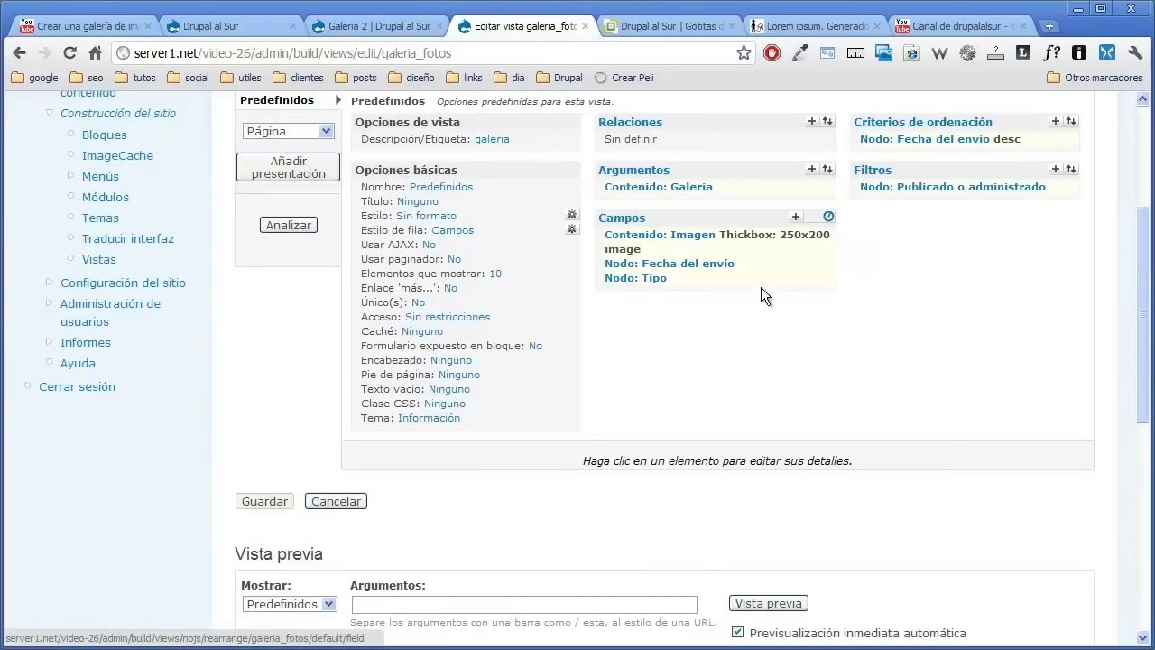
scroll(611, 307, down, 2)
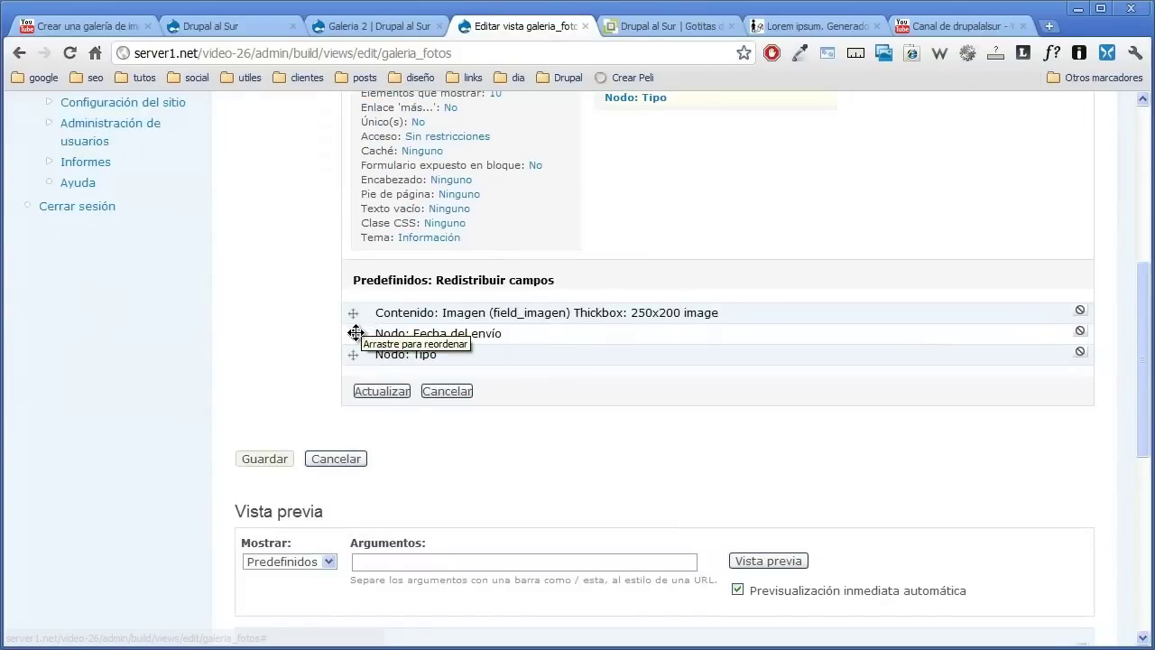
mouse_move(354, 331)
mouse_down()
mouse_move(354, 305)
mouse_move(350, 354)
mouse_move(353, 313)
mouse_up()
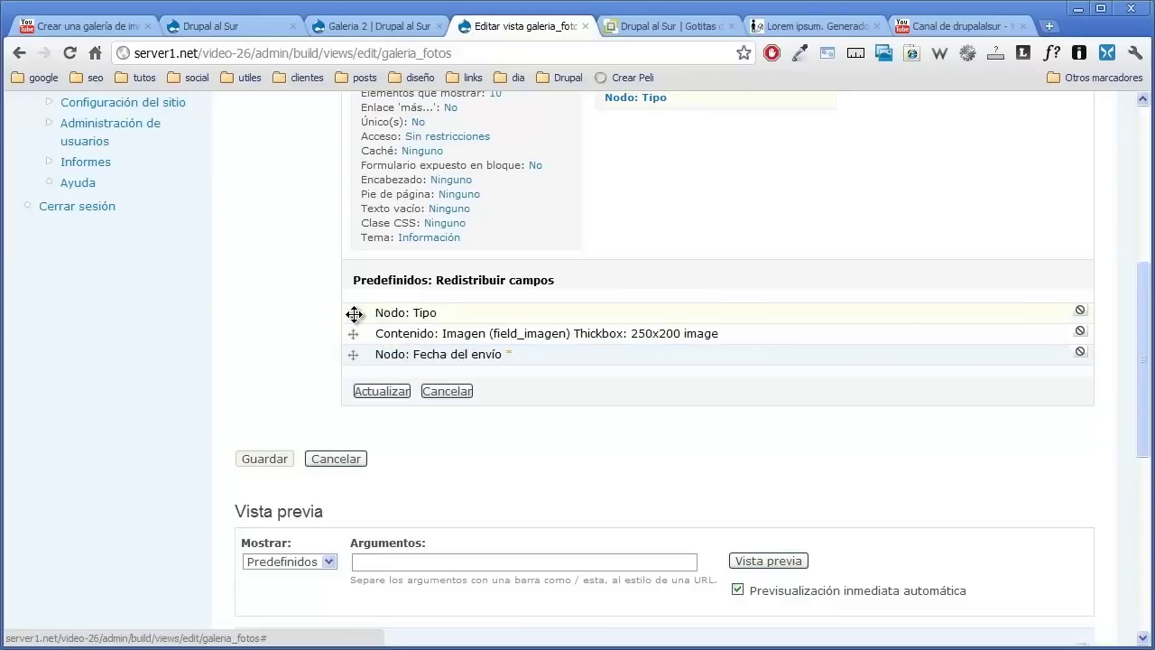
click(382, 391)
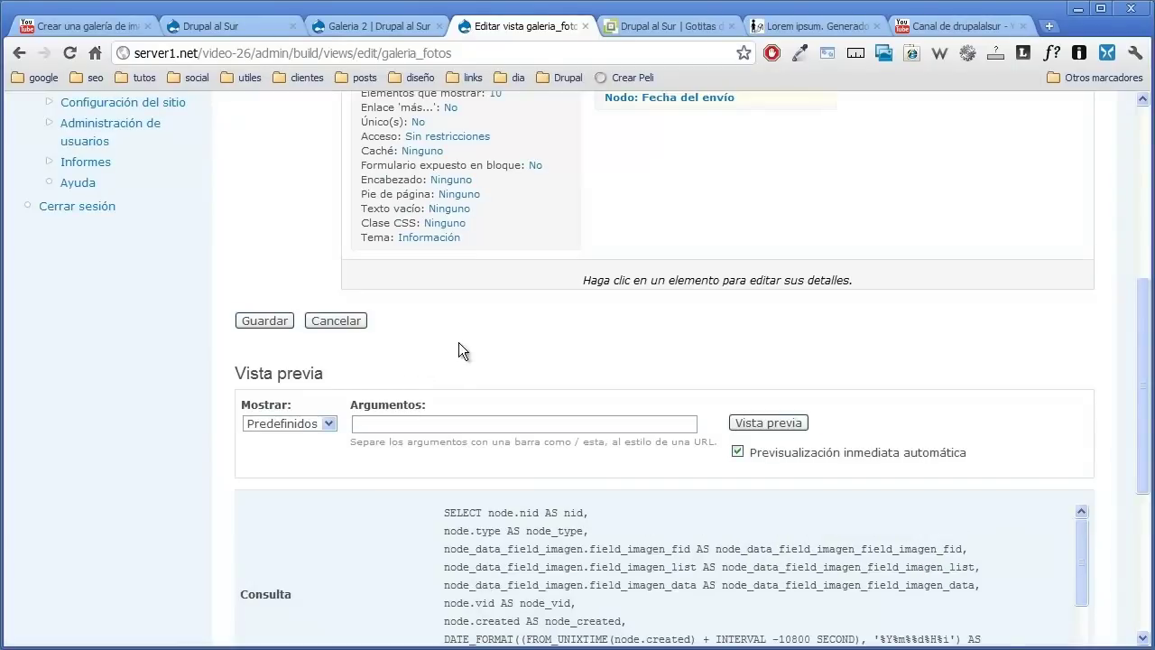
- Remove the Nodo: Tipo field from the view's Campos
scroll(458, 342, up, 2)
click(644, 235)
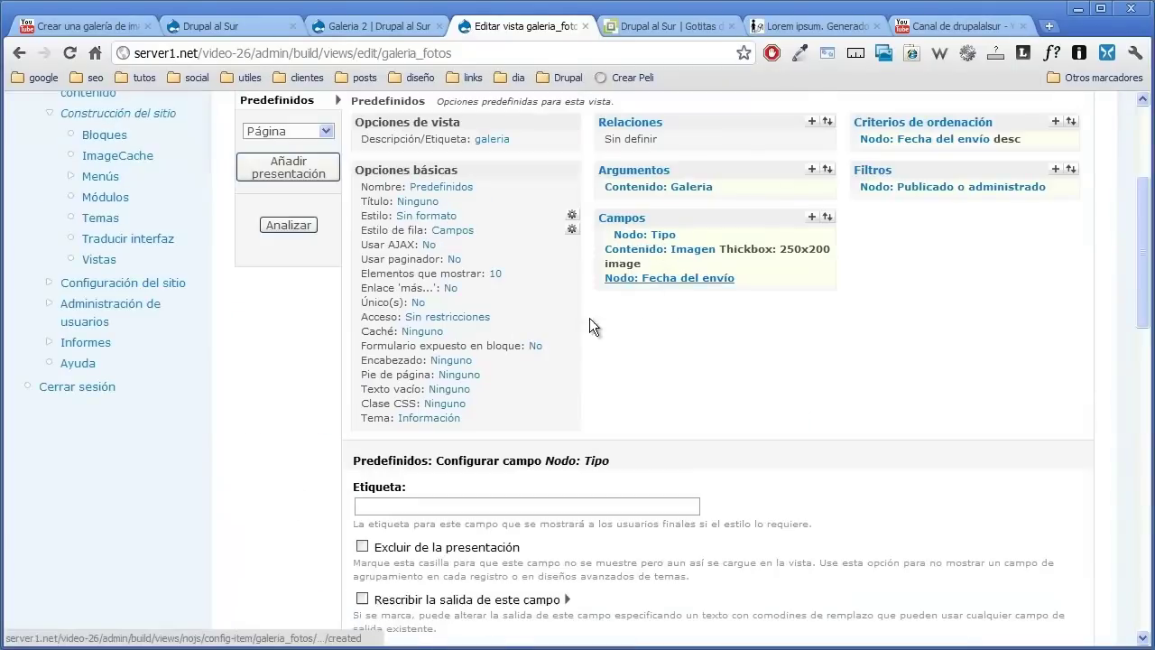
scroll(355, 340, down, 5)
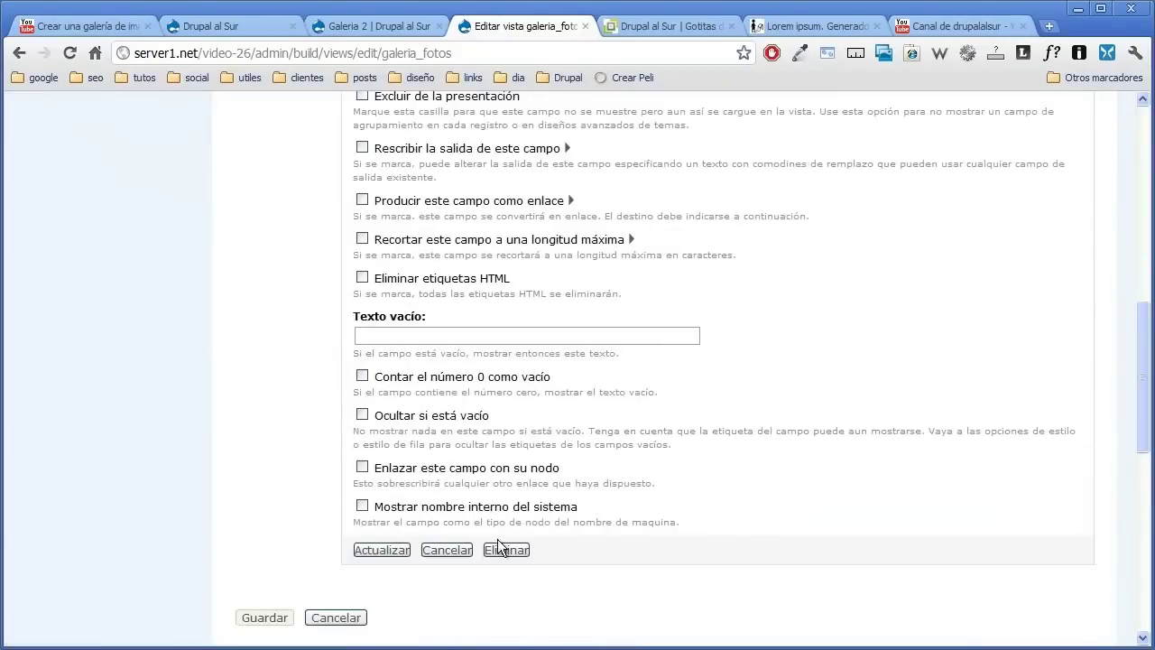
click(505, 550)
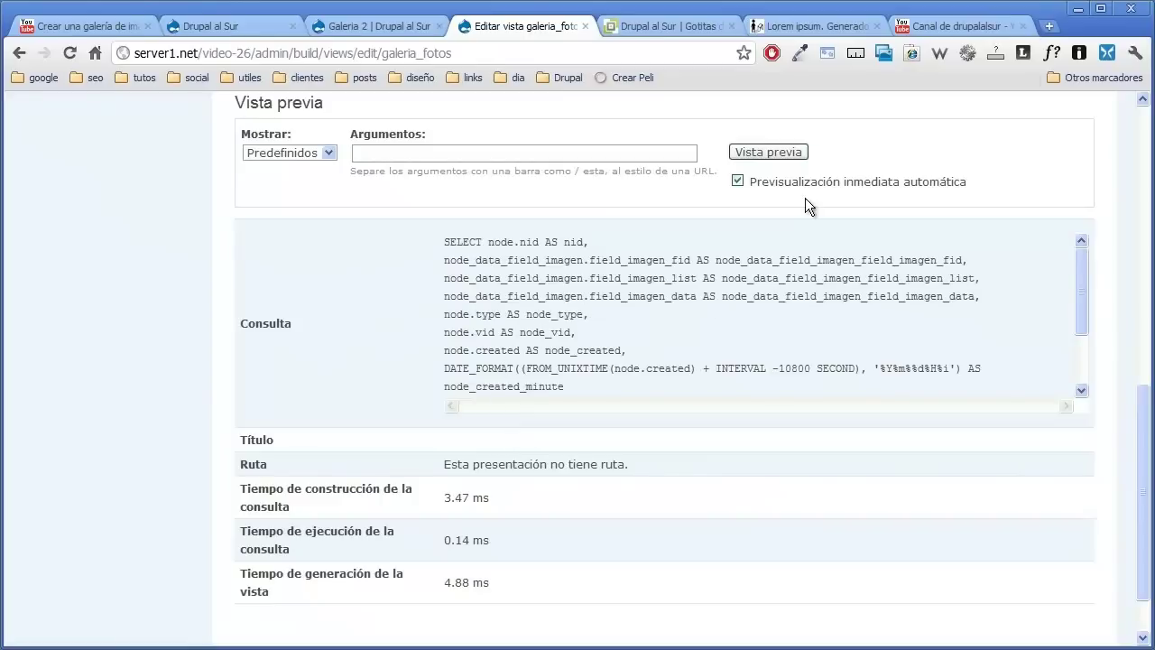
- Add the Nodo: Título field from the Nodo group to the view's Campos
scroll(805, 198, up, 3)
scroll(756, 291, up, 3)
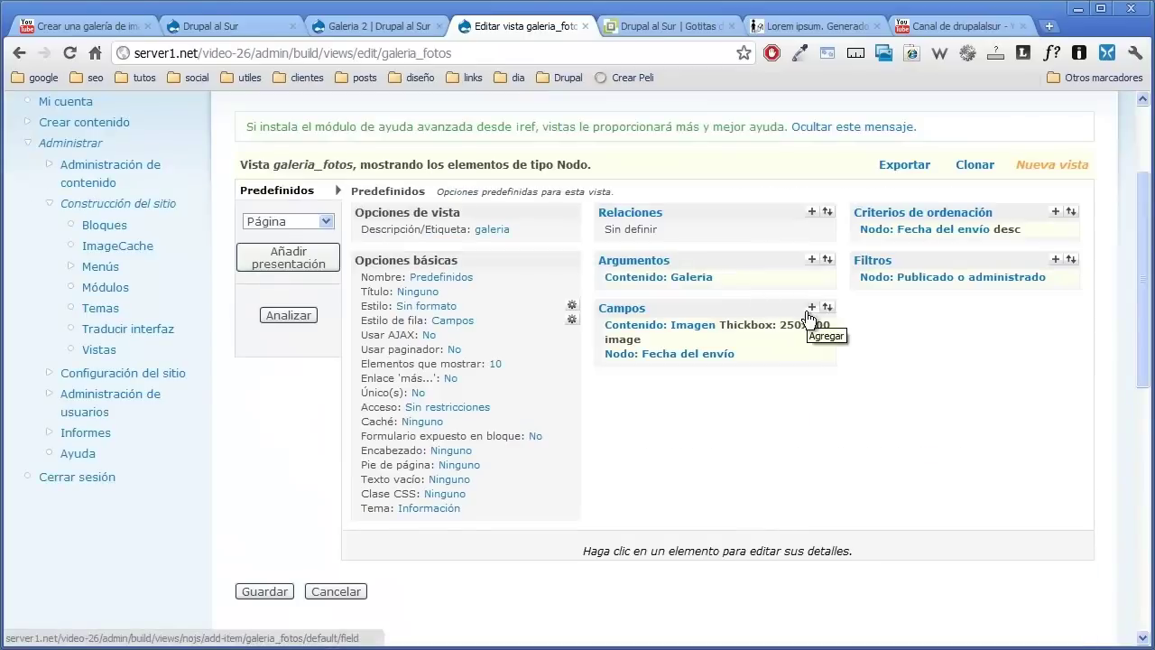
scroll(523, 361, down, 3)
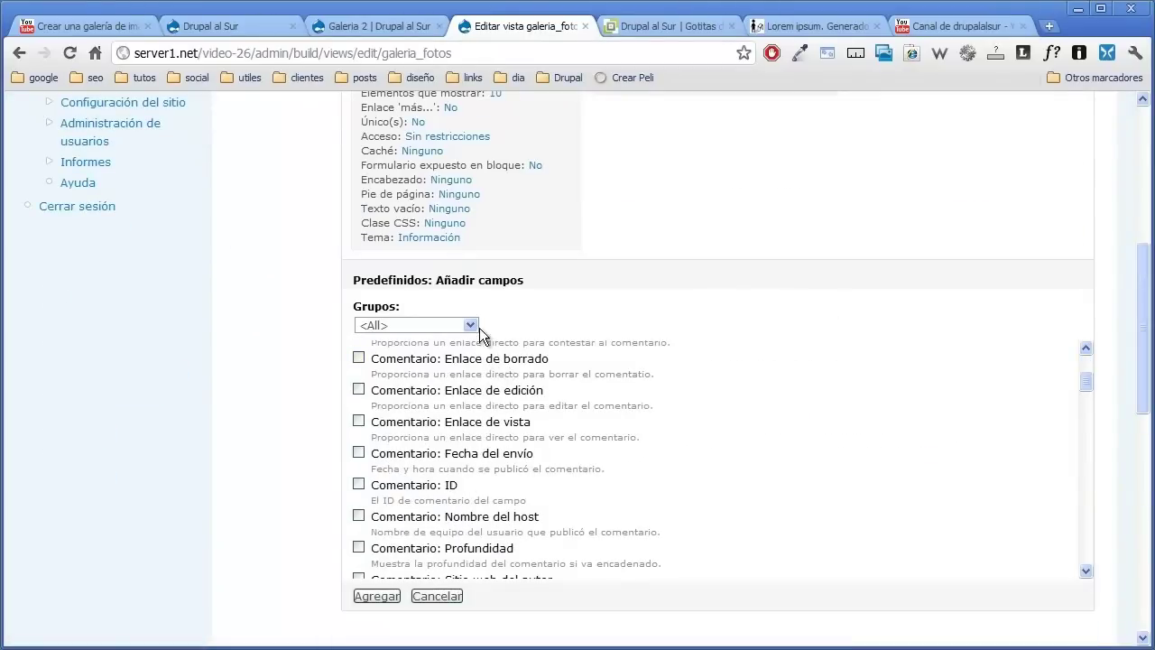
click(475, 324)
click(449, 391)
scroll(377, 447, down, 8)
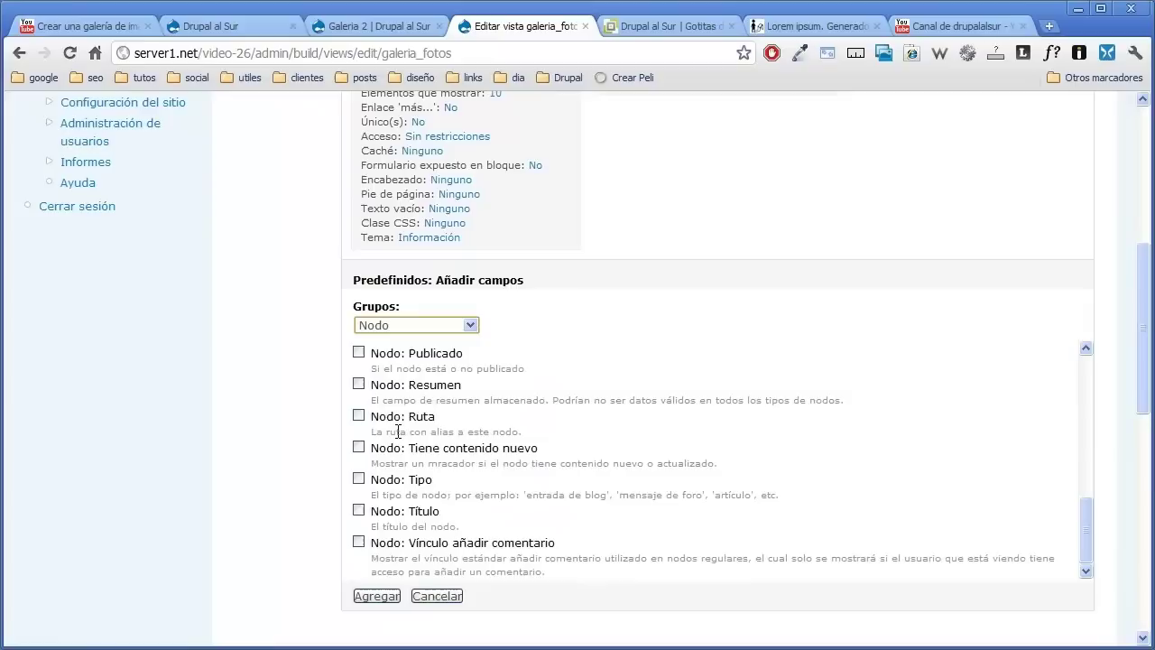
click(359, 510)
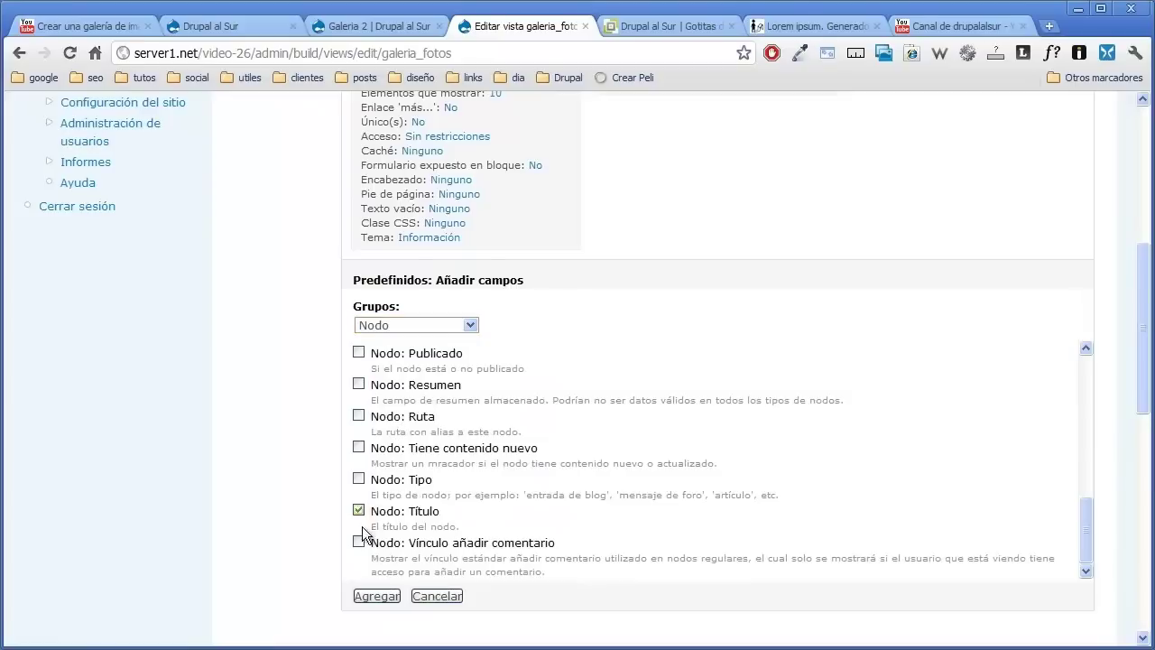
click(375, 595)
- Clear the label of the Nodo: Título field and apply its settings
drag(425, 325, 301, 327)
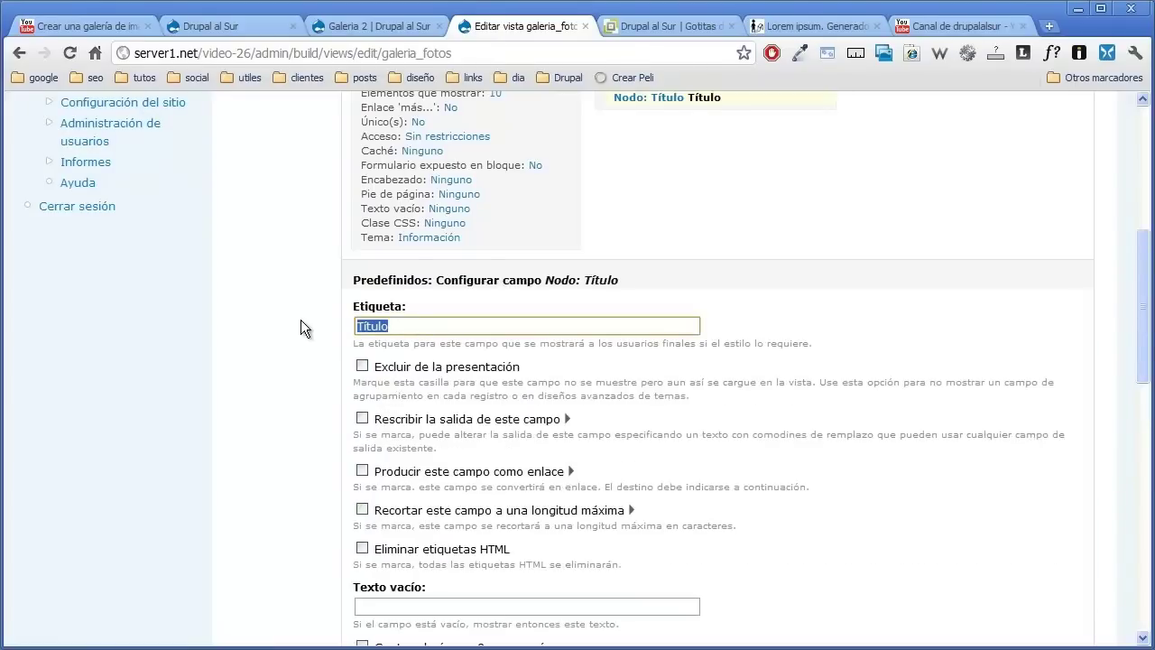
key(BackSpace)
scroll(302, 320, down, 8)
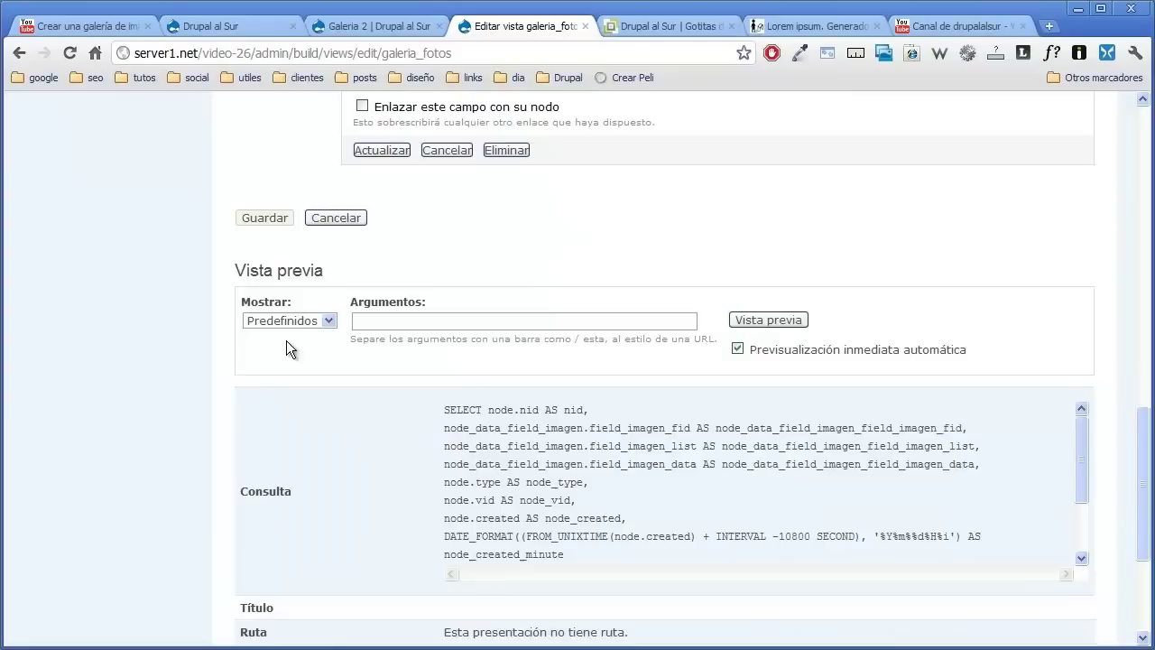
click(380, 150)
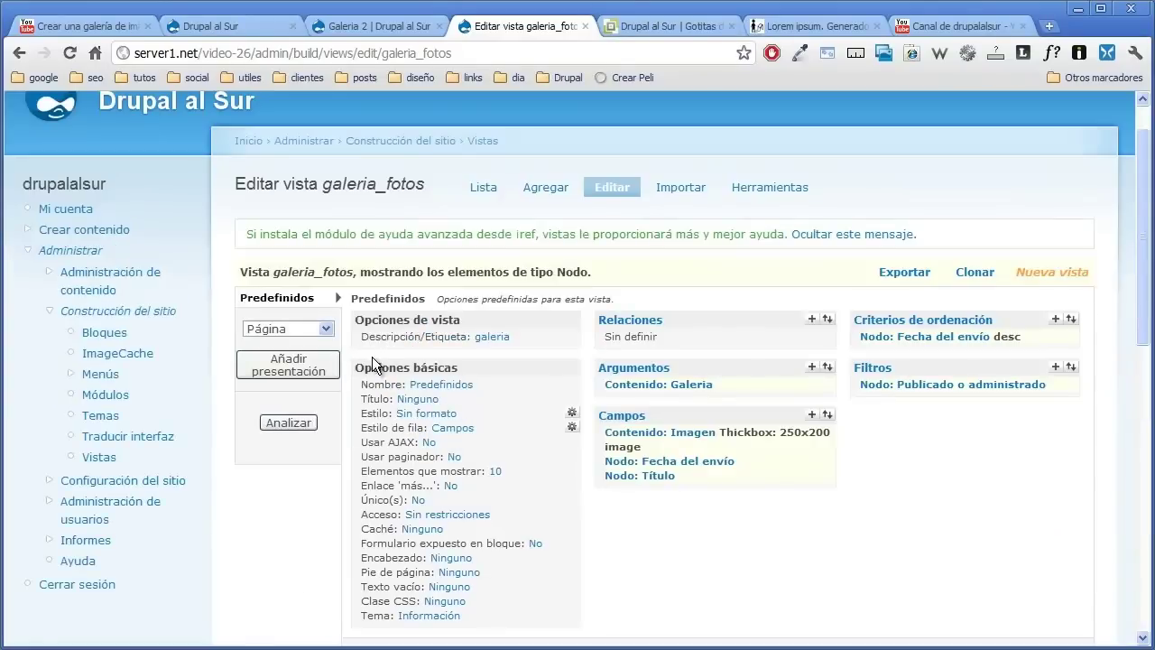
- Reorder the view's fields so Nodo: Título comes first, before Contenido: Imagen, and apply the order
click(826, 414)
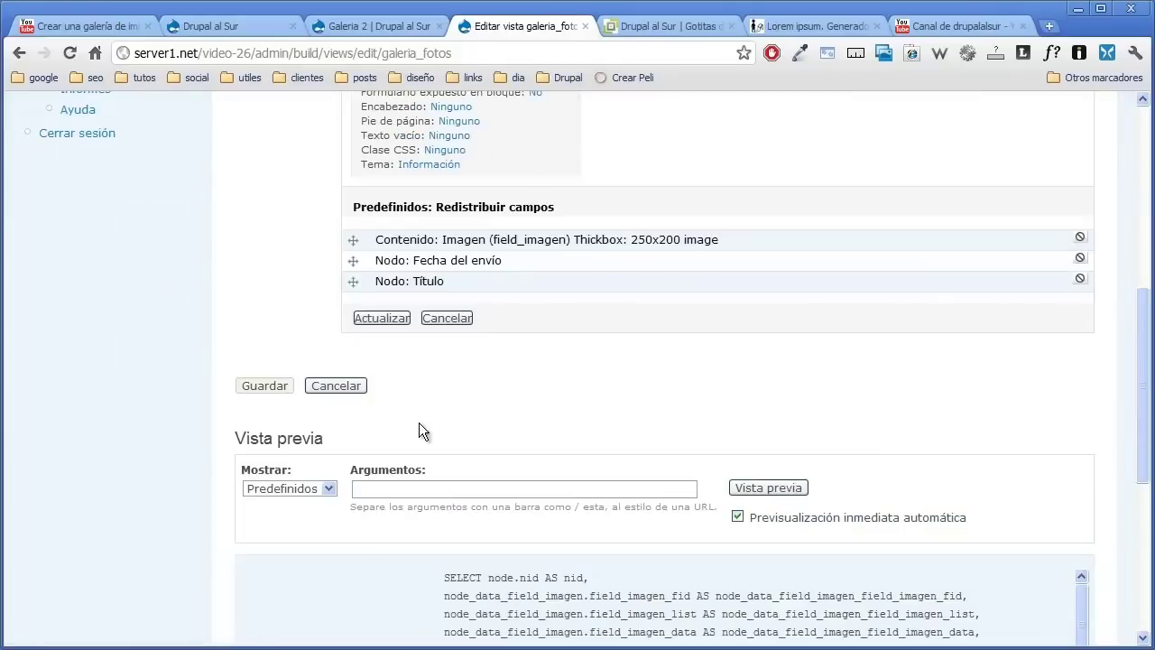
drag(354, 282, 355, 240)
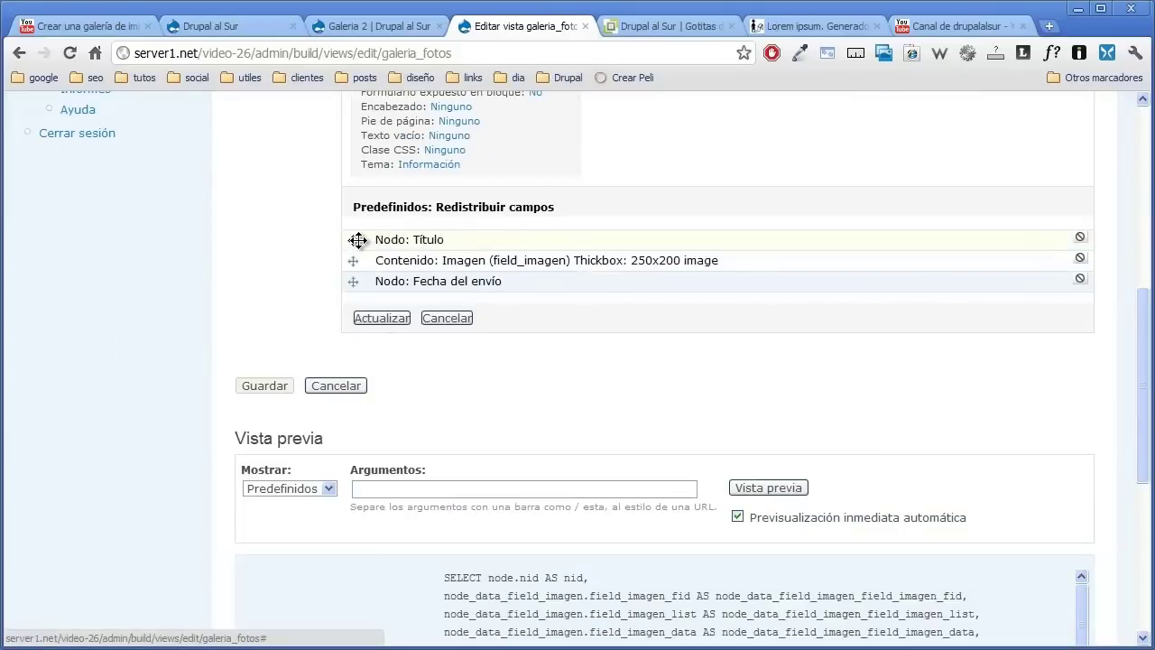
click(391, 318)
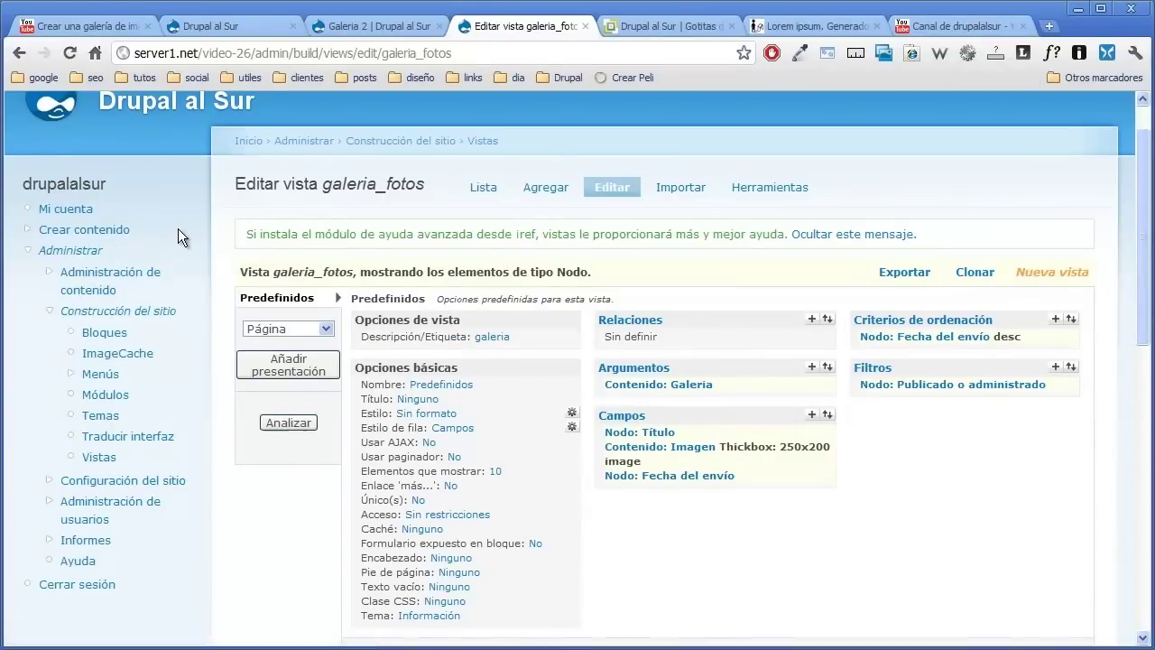
- Change the view's style to Cuadrícula and apply it
scroll(520, 347, down, 1)
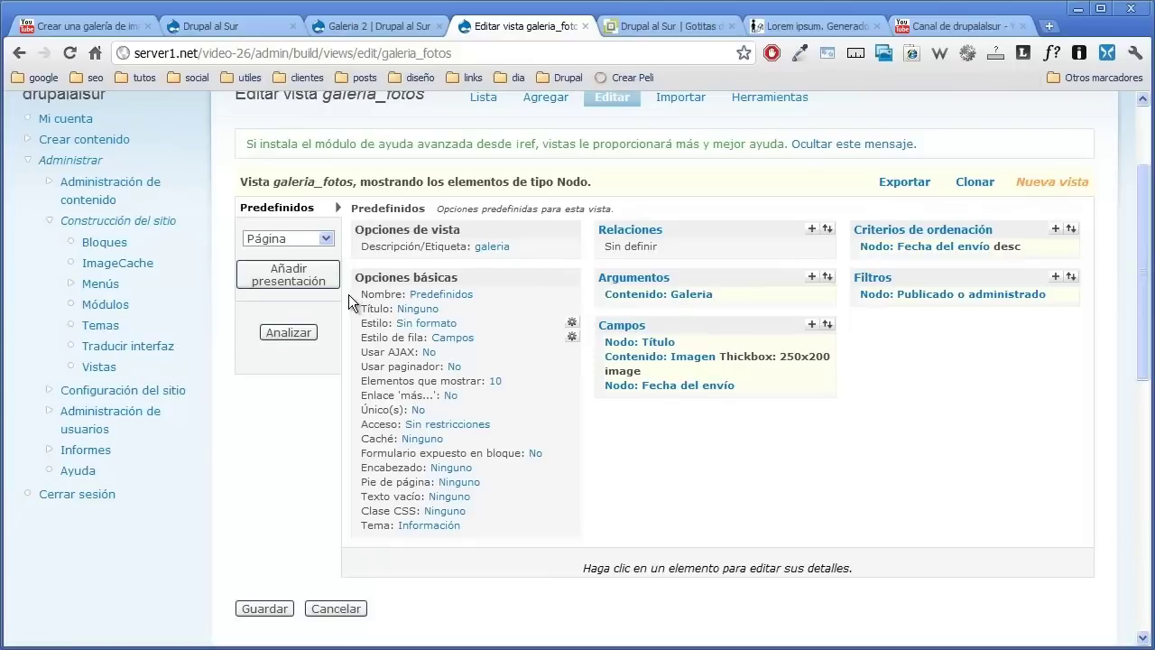
click(421, 327)
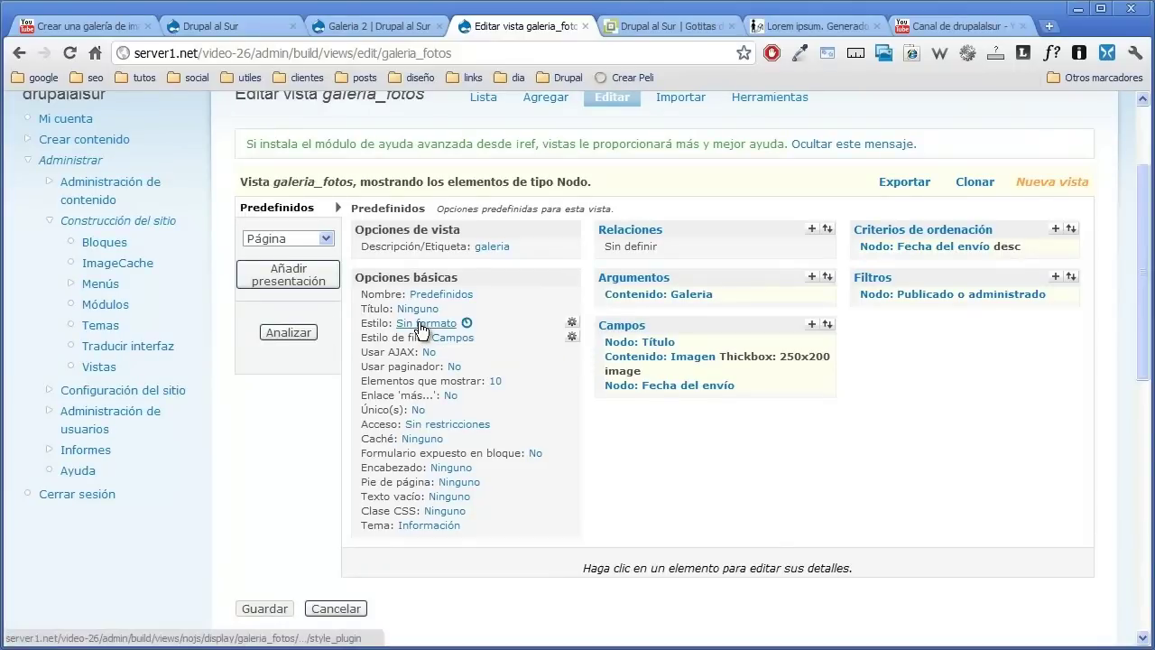
click(367, 415)
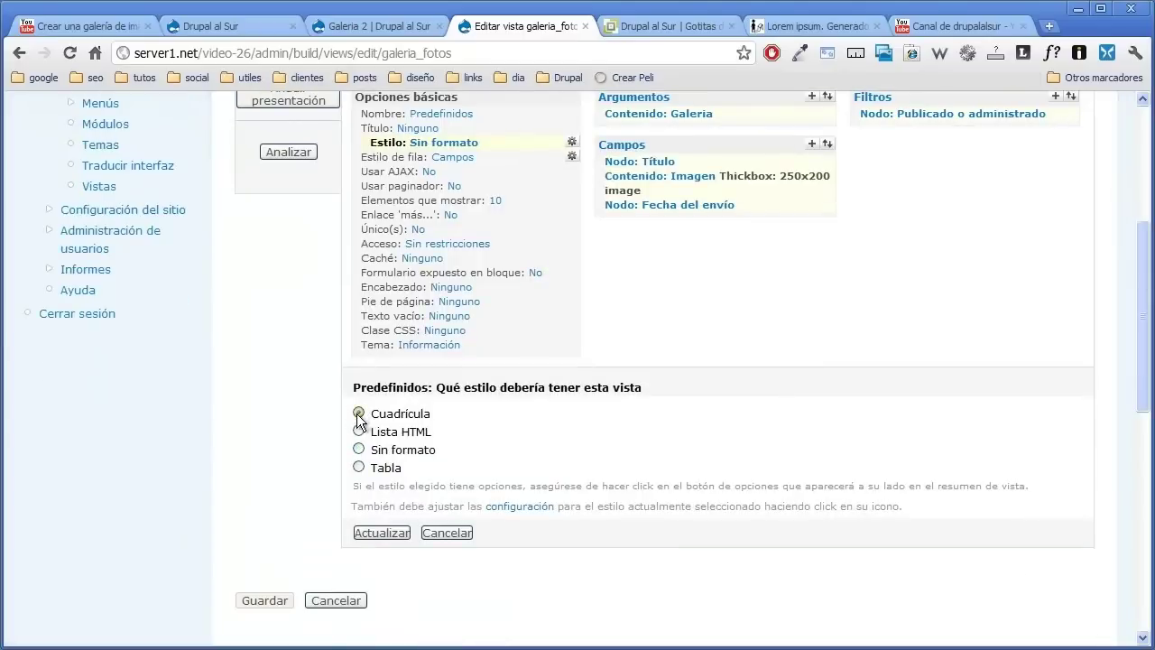
click(399, 537)
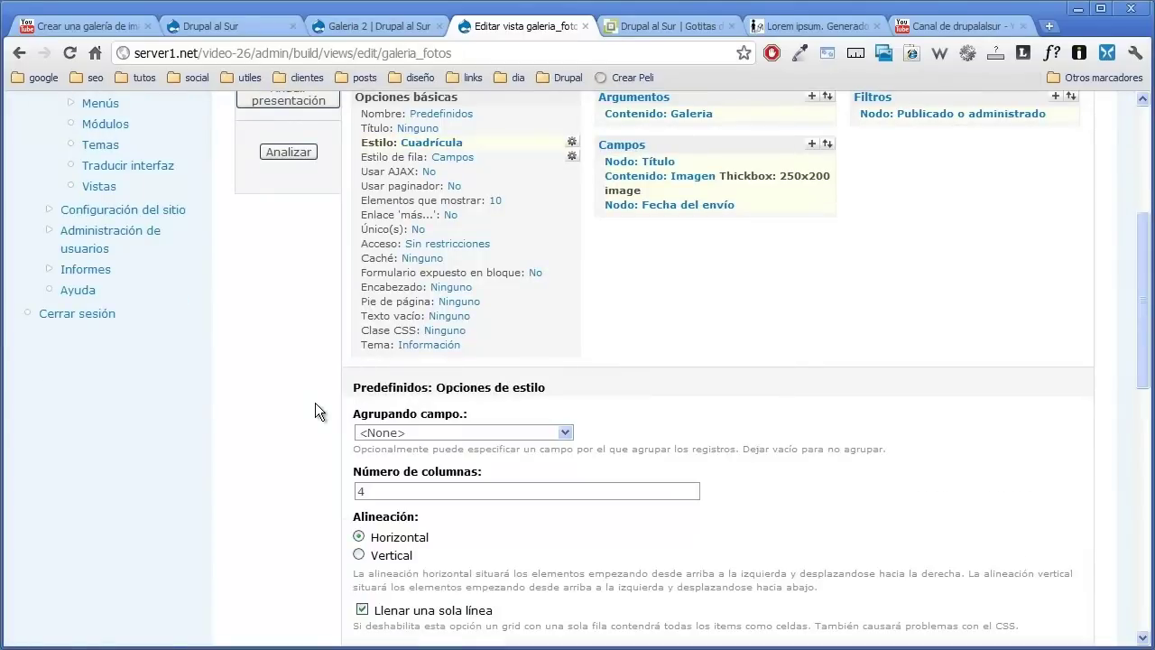
- Set the view's Usar AJAX option to Sí and apply it
scroll(317, 400, up, 2)
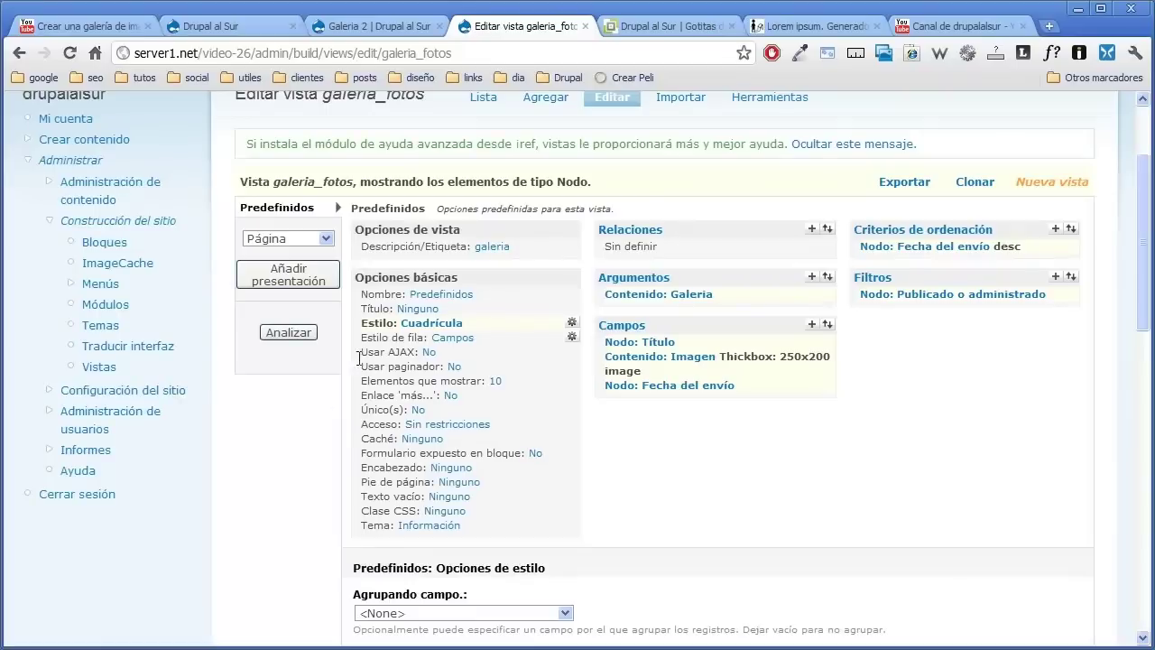
click(429, 353)
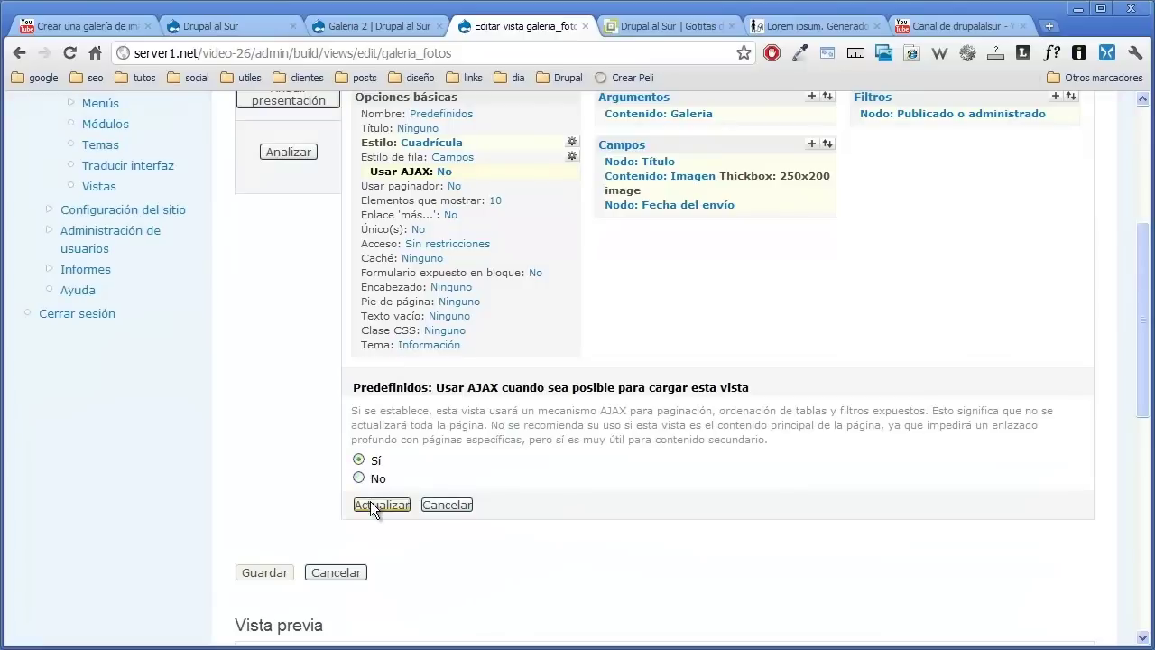
click(381, 505)
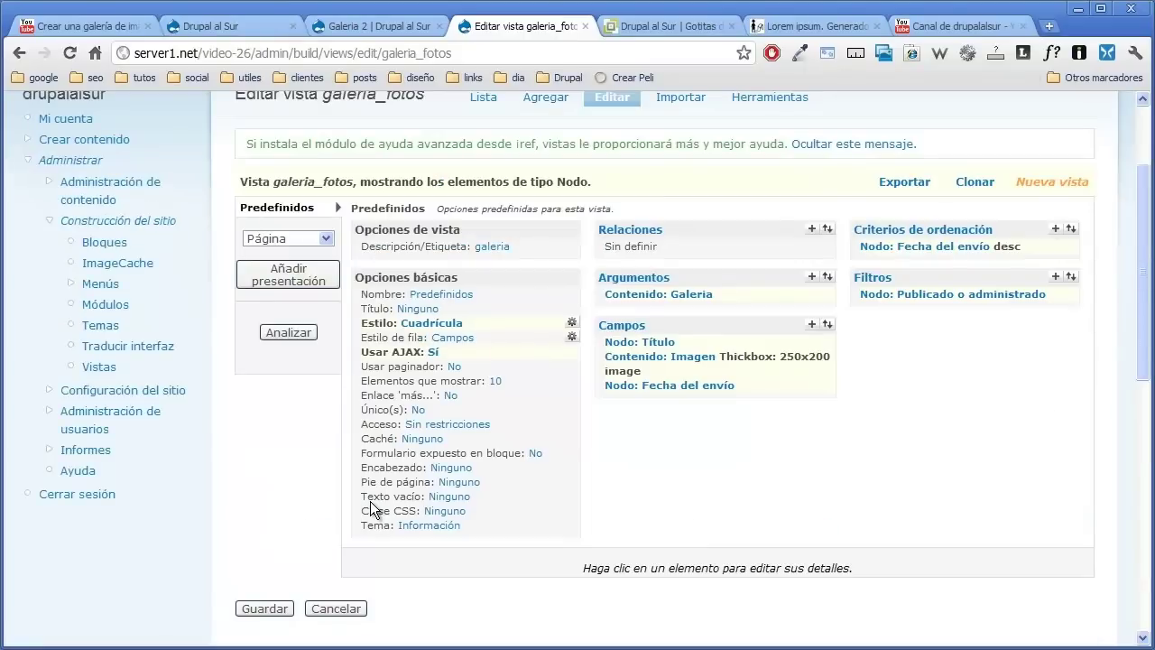
- Set the view's pager to Paginador completo and apply it
click(452, 367)
click(359, 410)
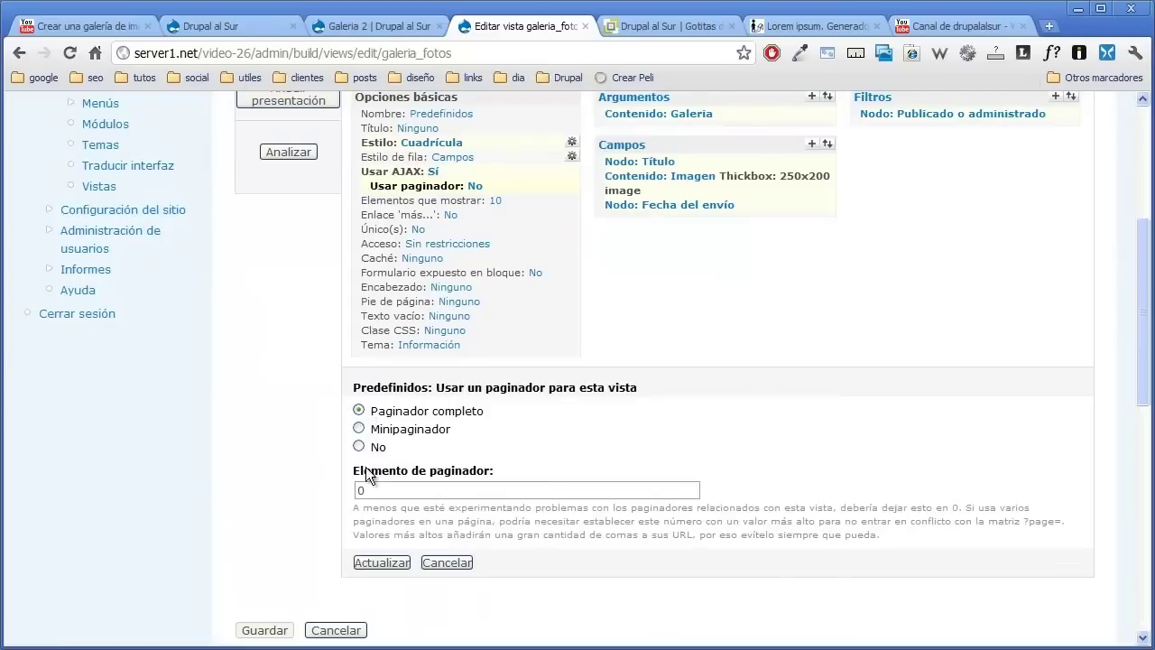
click(386, 563)
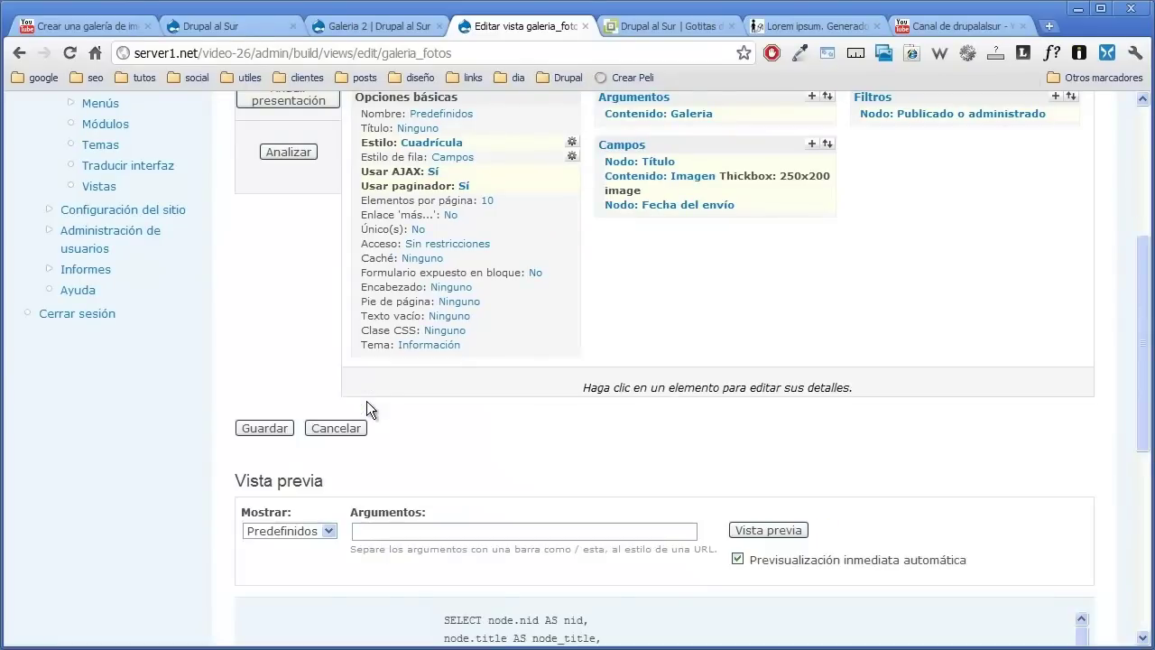
- Set the view's Elementos por página to 6, apply it, and compare with the finished gallery on the Galeria 2 page
scroll(366, 402, up, 1)
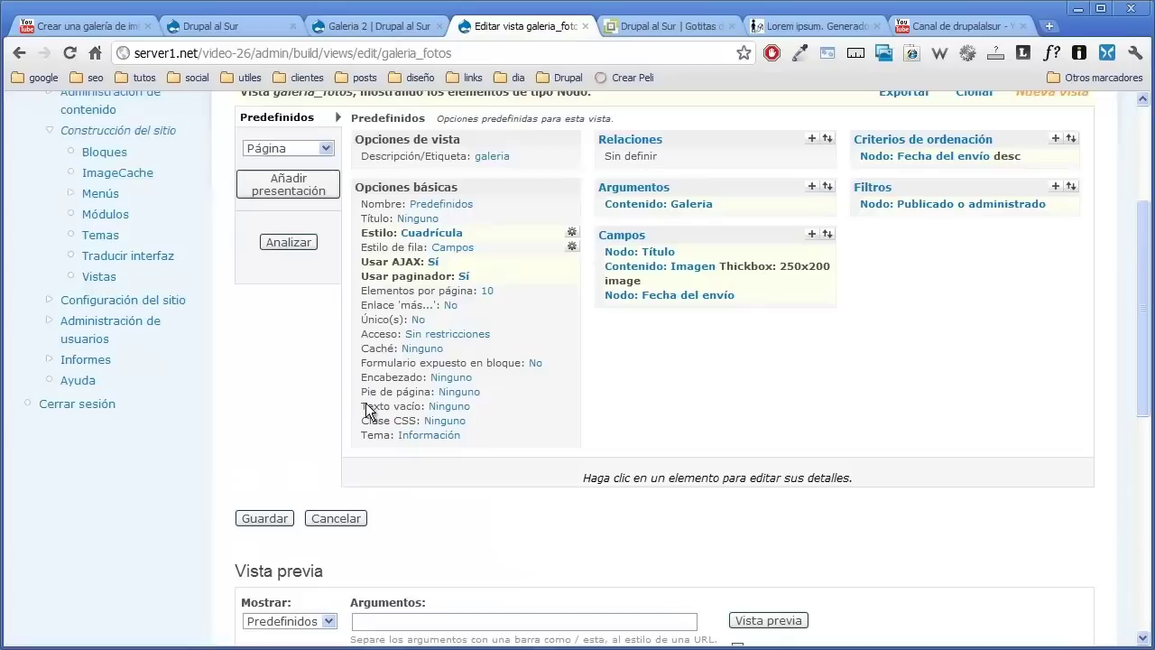
click(486, 290)
drag(418, 421, 319, 415)
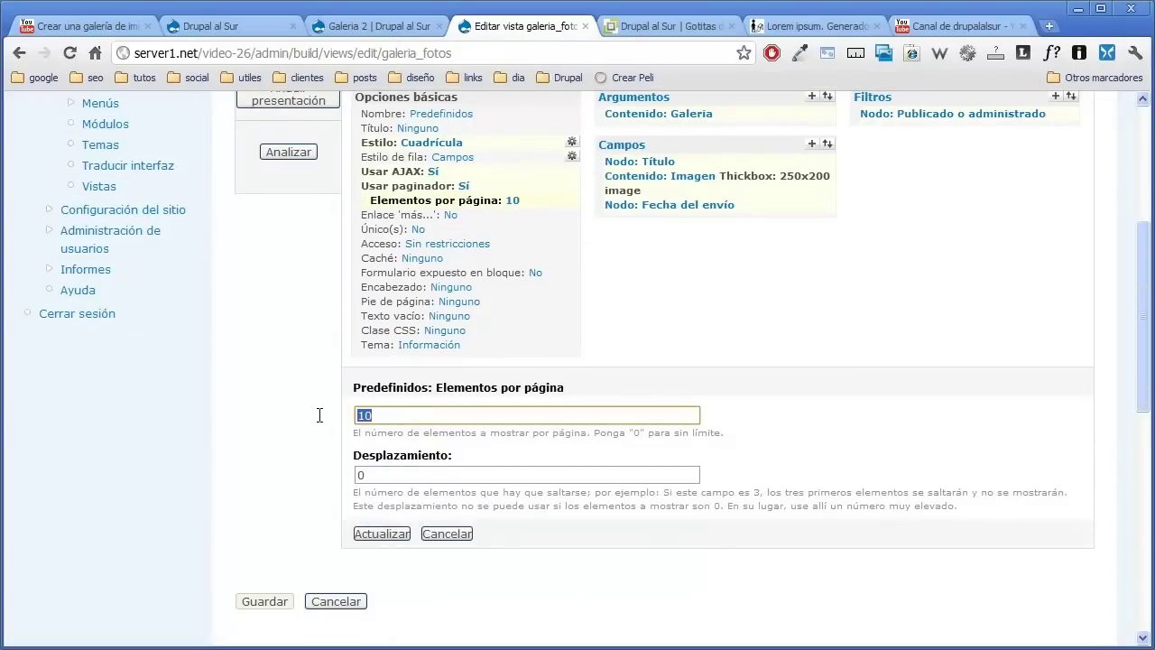
text(6)
click(372, 534)
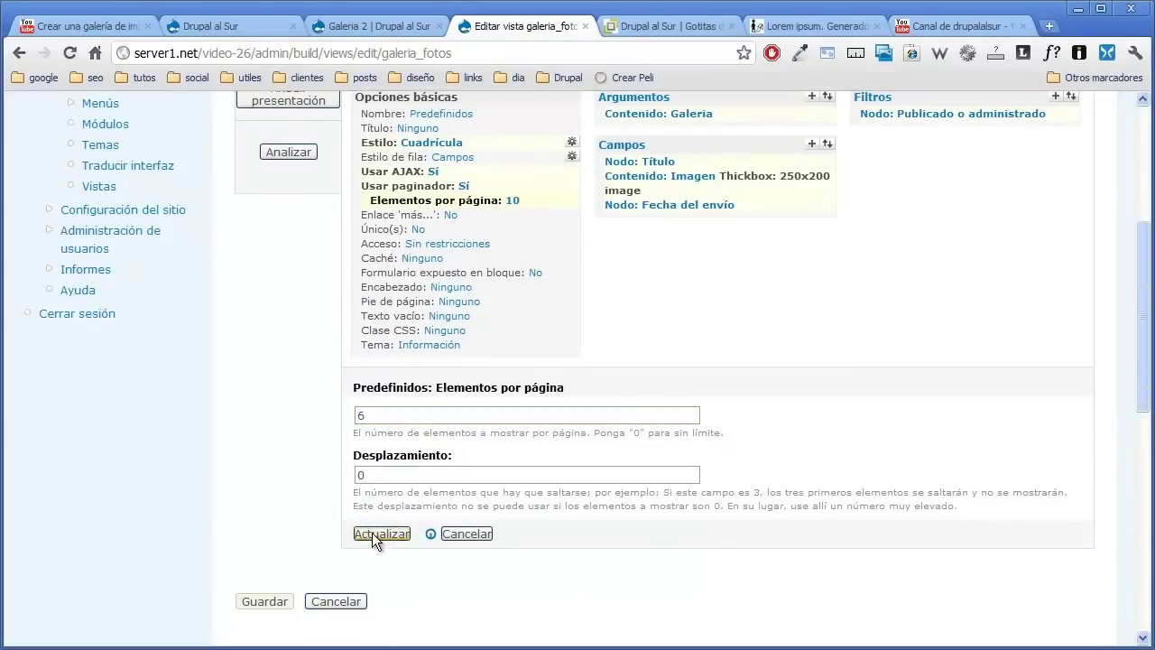
click(372, 26)
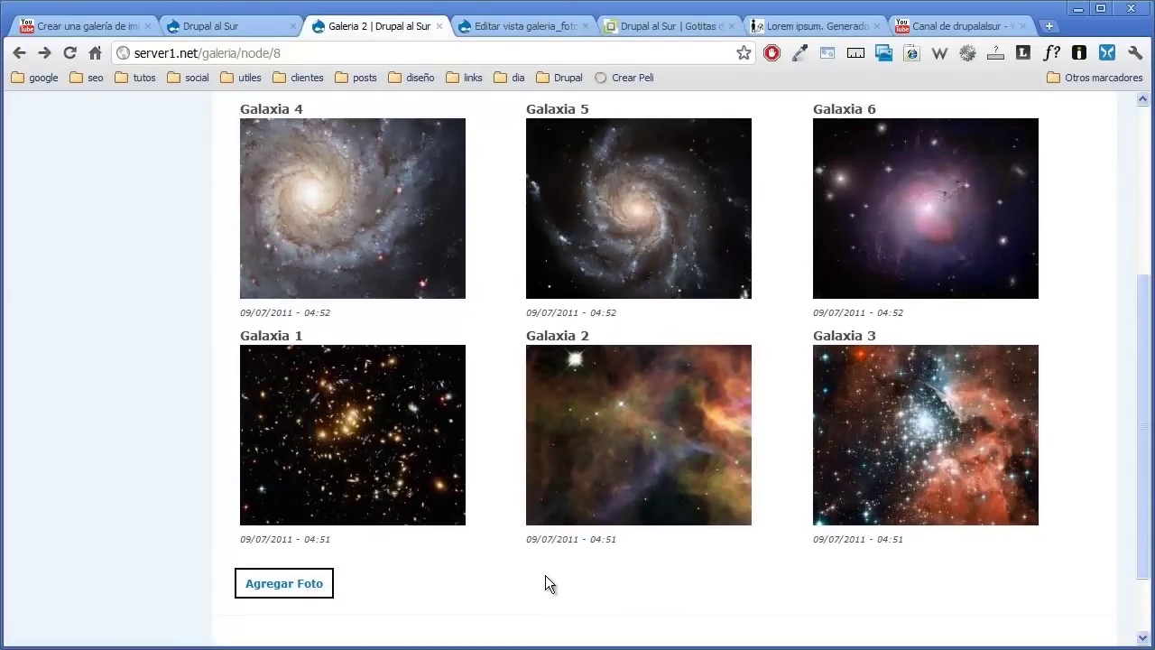
click(490, 21)
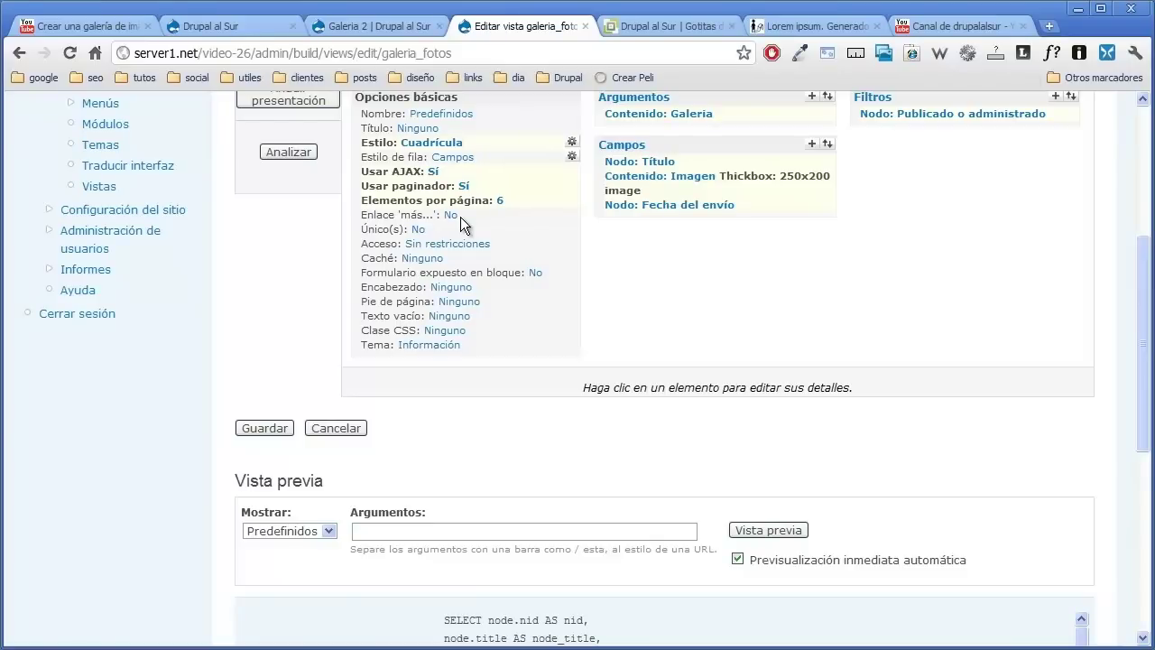
- Save the galeria_fotos view with its default display settings
scroll(420, 289, up, 1)
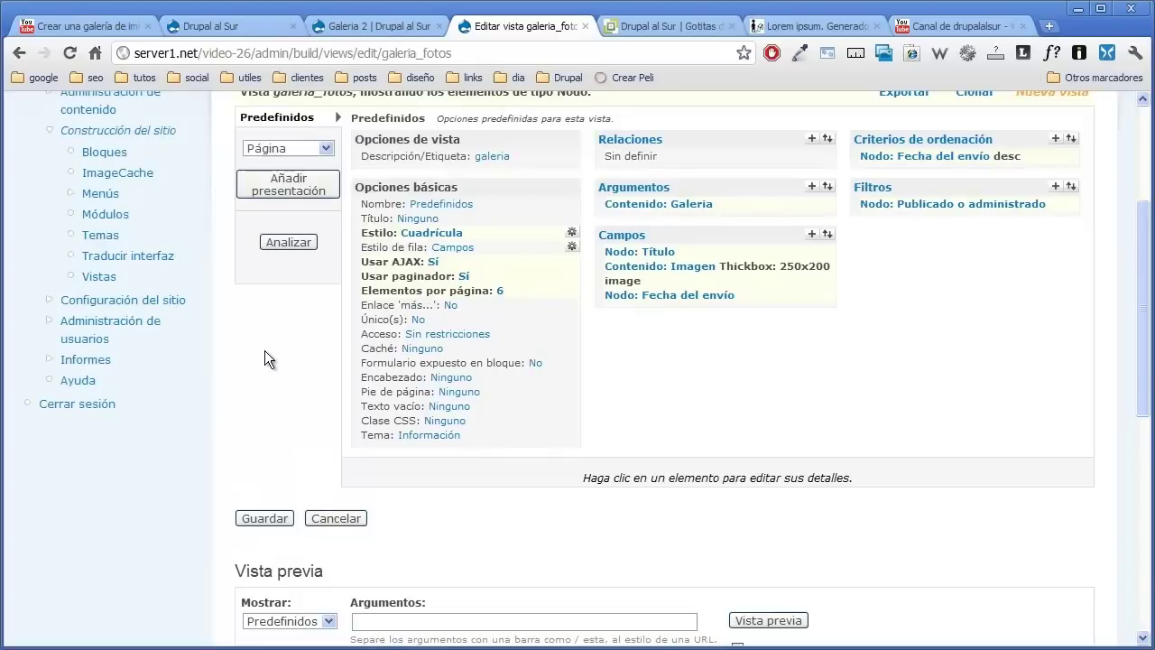
scroll(289, 342, down, 1)
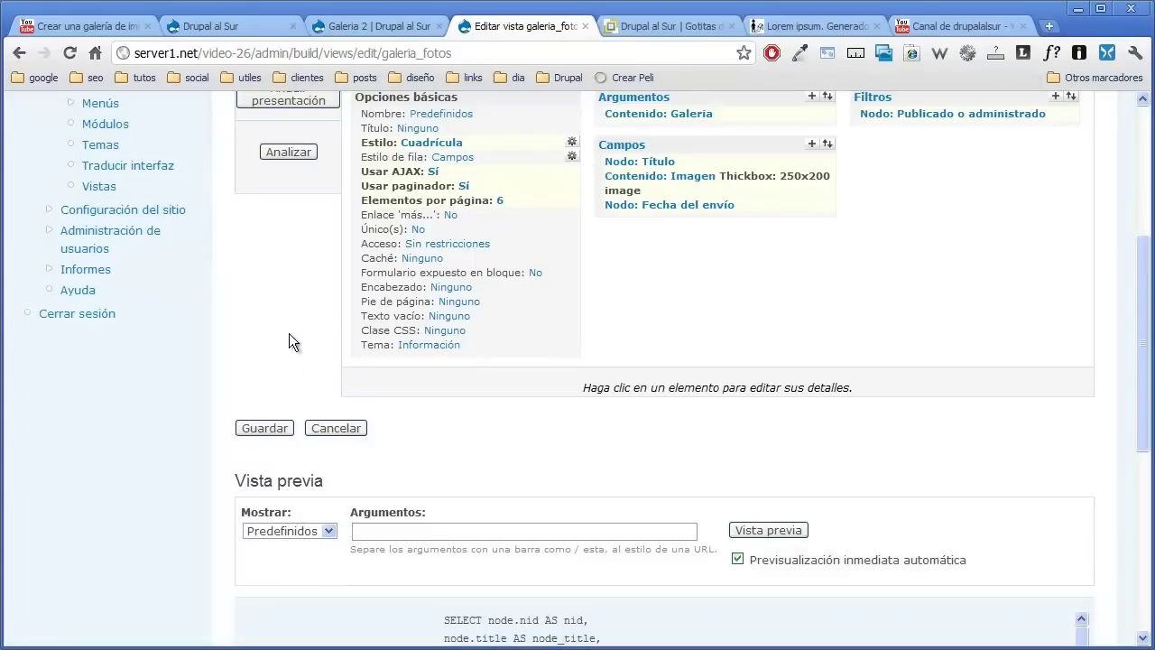
click(263, 429)
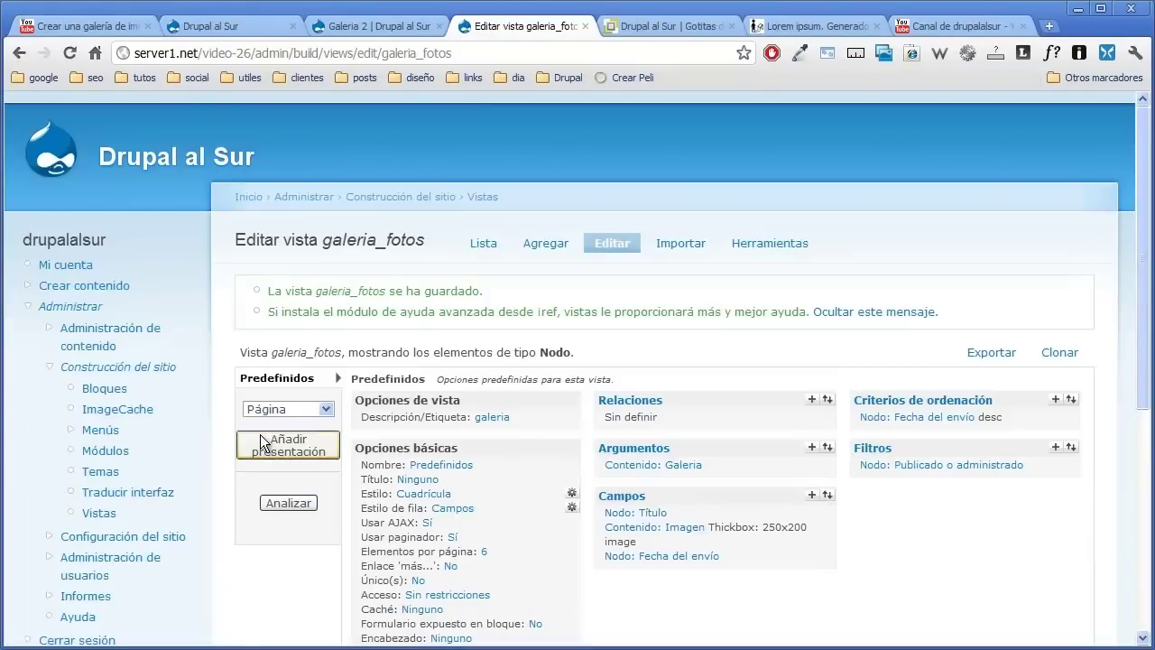
- Add a Node content display to the galeria_fotos view
scroll(260, 433, down, 2)
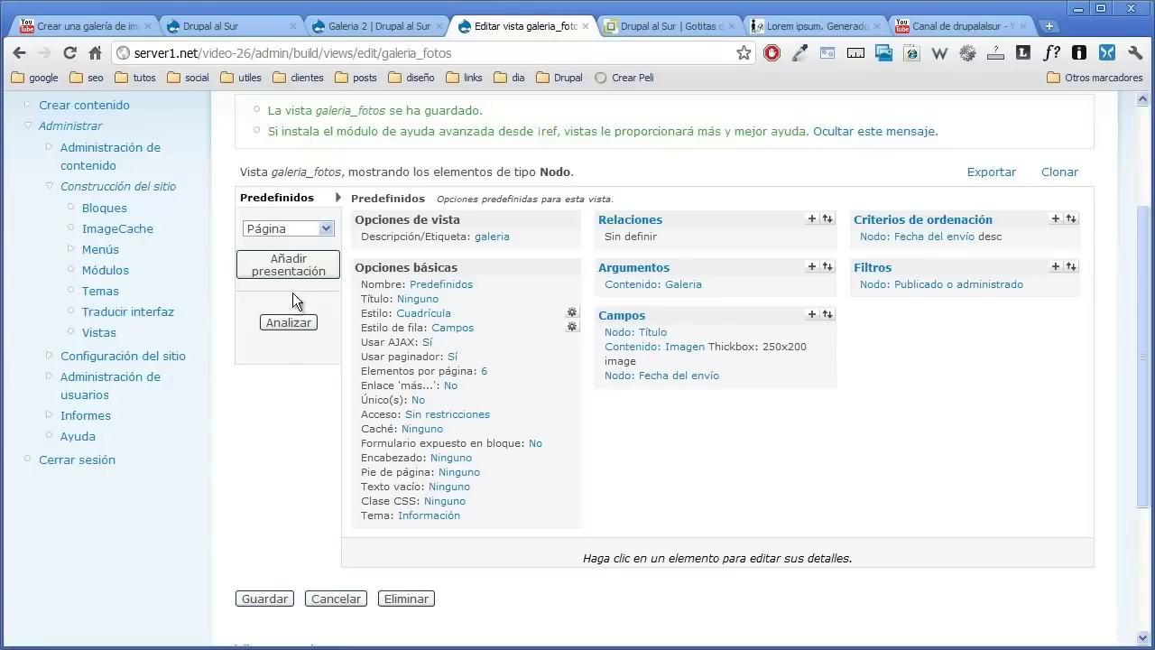
click(327, 230)
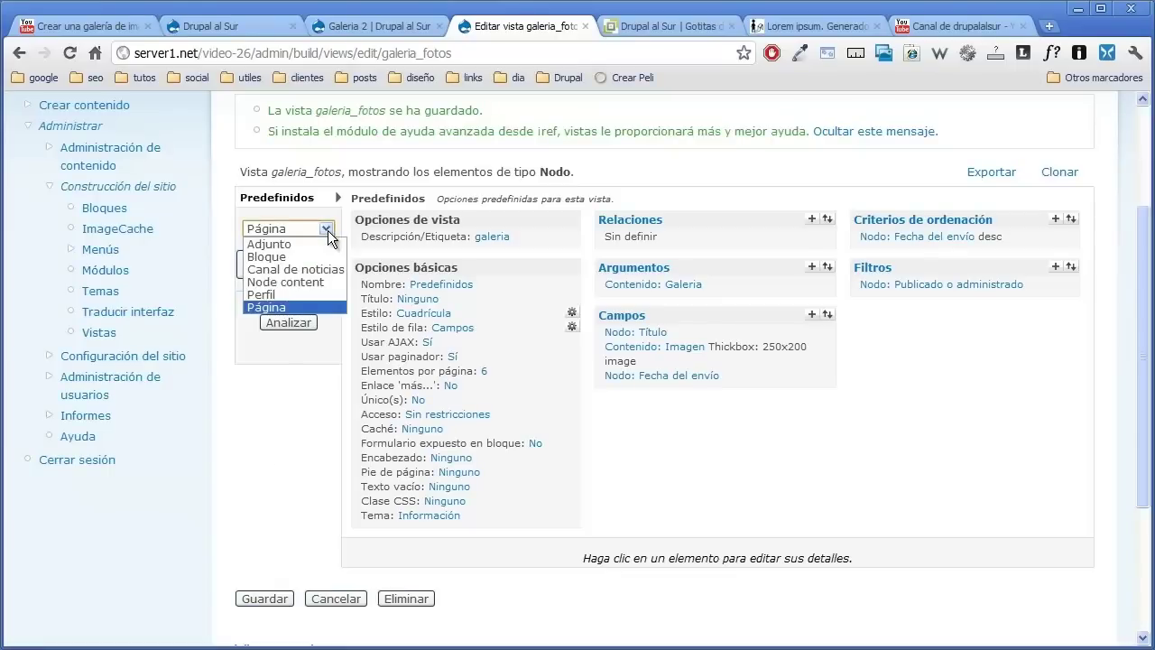
click(327, 282)
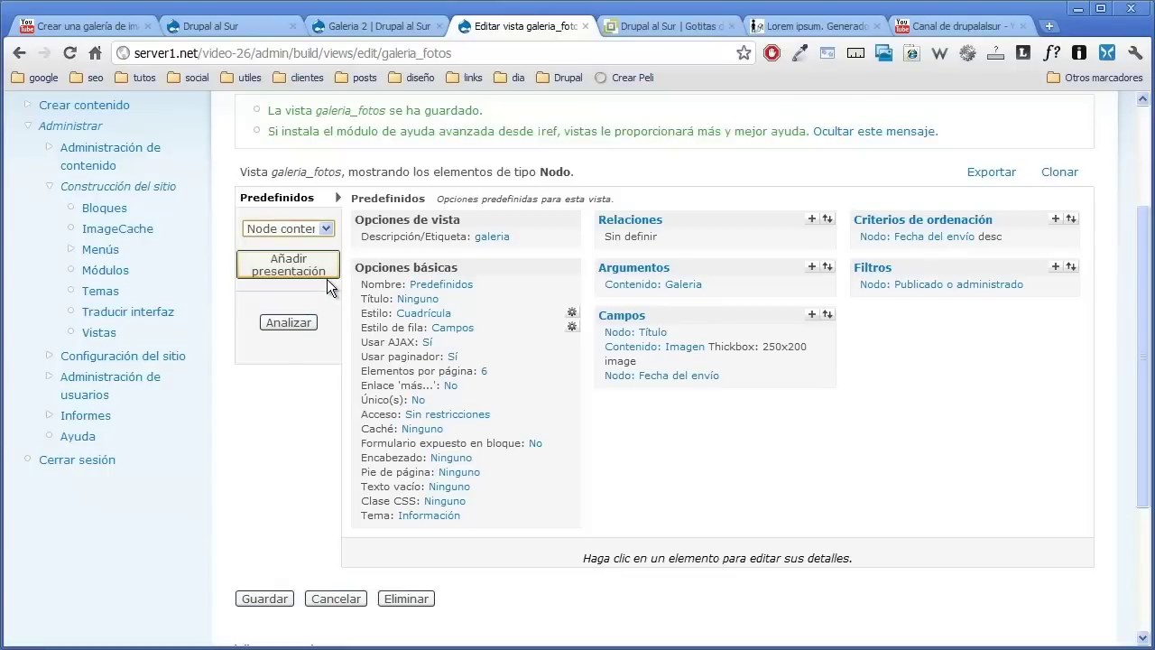
click(308, 271)
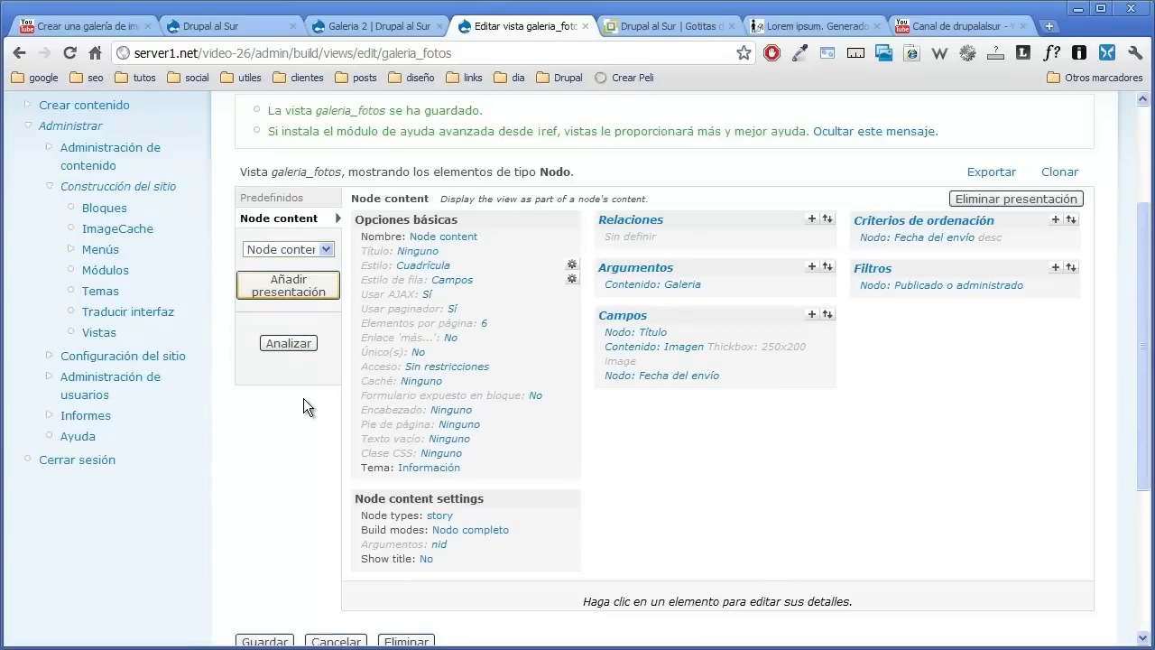
- Rename the Node content display as Galeria Completa and apply the name
click(435, 237)
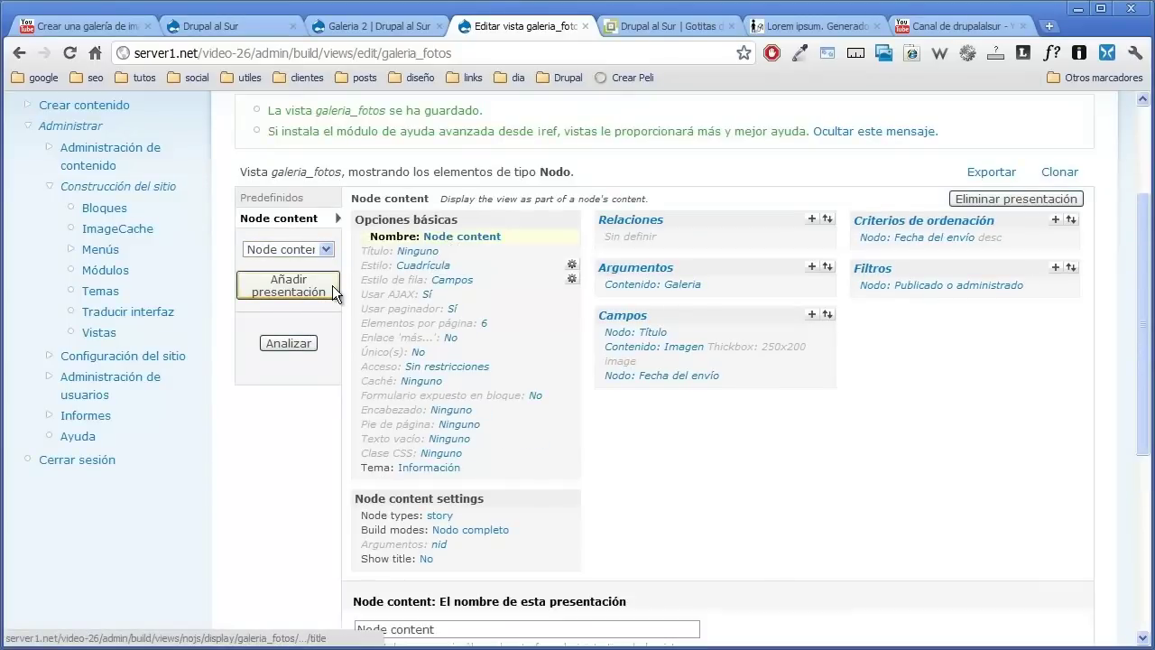
scroll(332, 297, down, 3)
drag(451, 359, 326, 356)
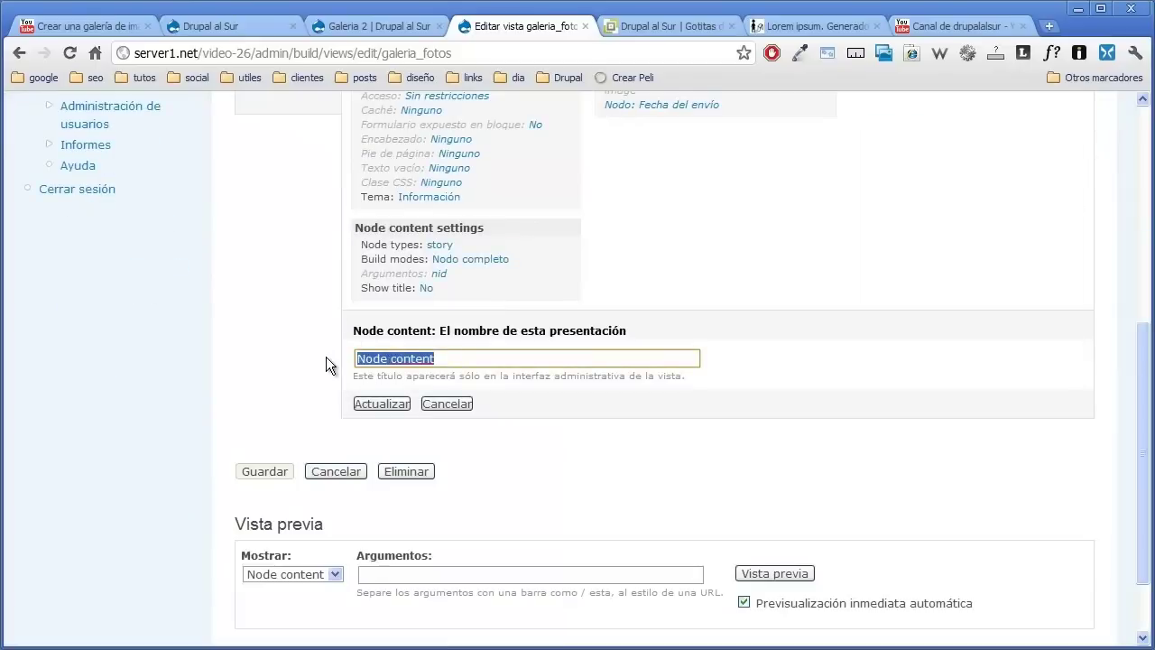
key(BackSpace)
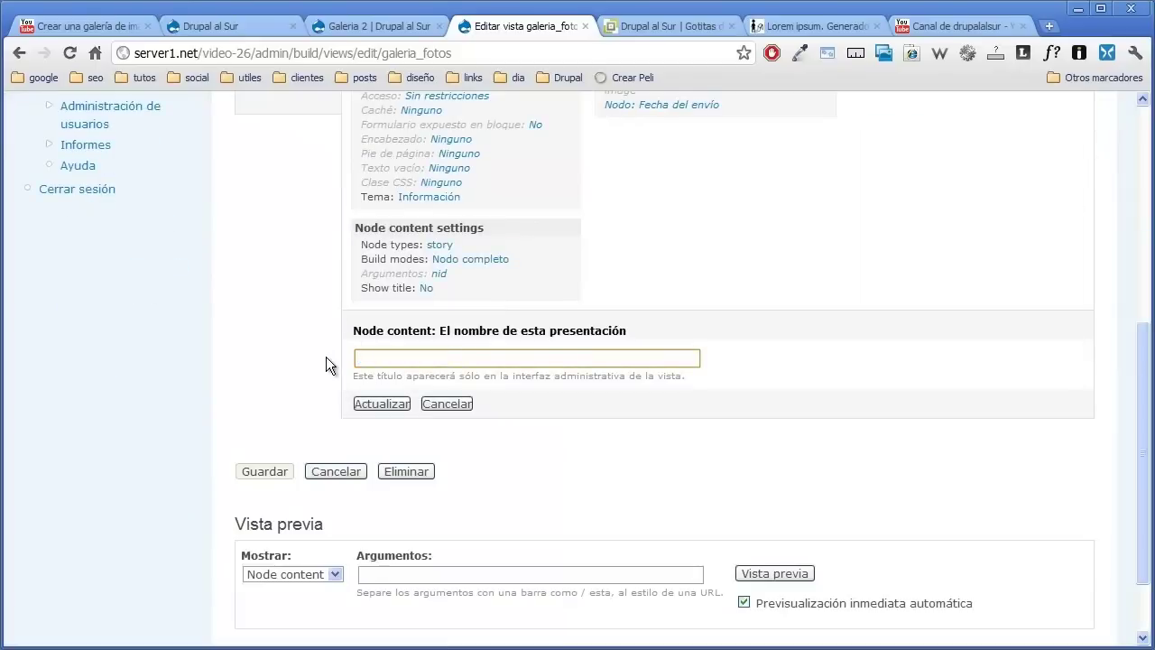
text(Galeria Completa)
key(Return)
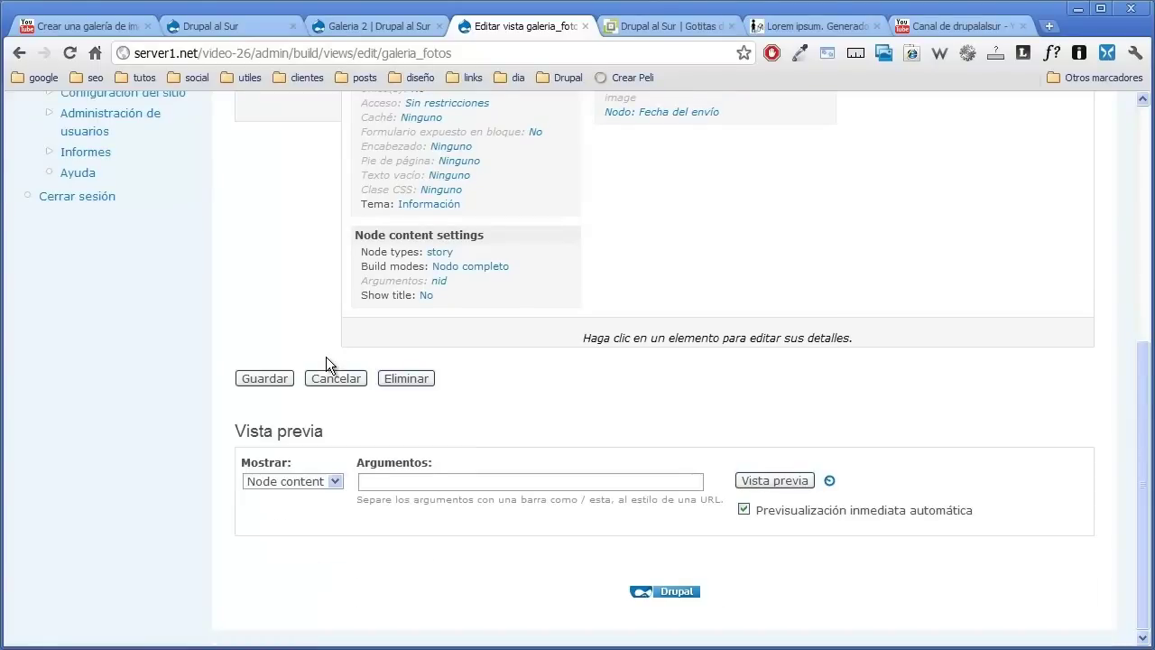
- Embed the Galeria Completa display only in the Galeria node type and apply it
scroll(335, 361, up, 2)
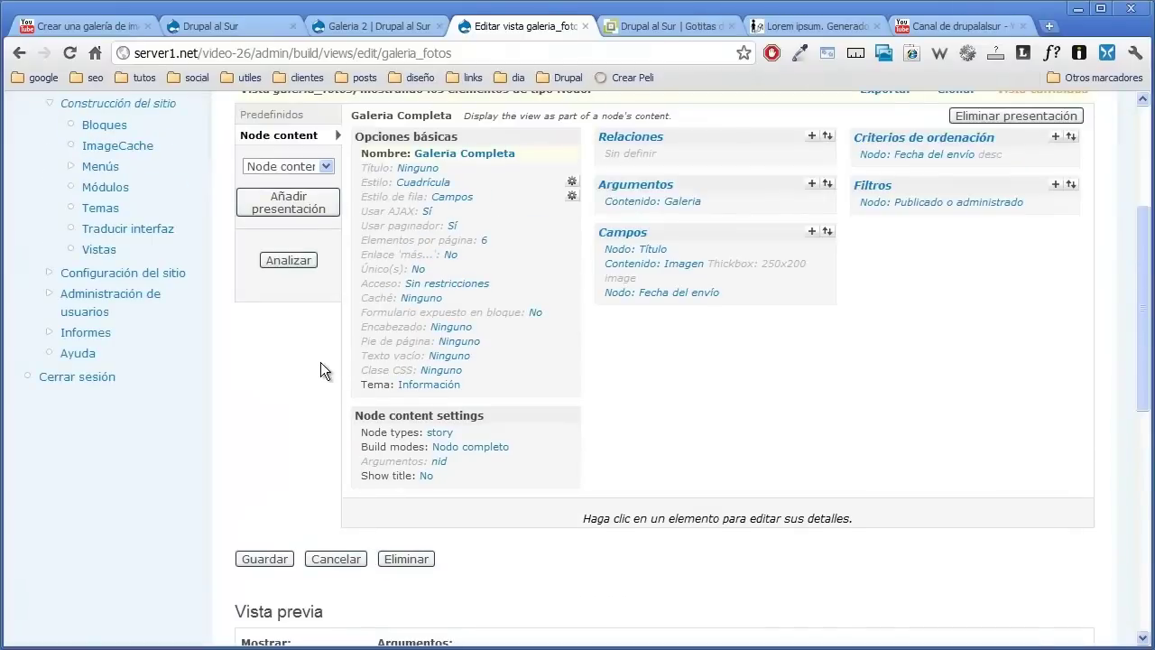
scroll(321, 362, down, 2)
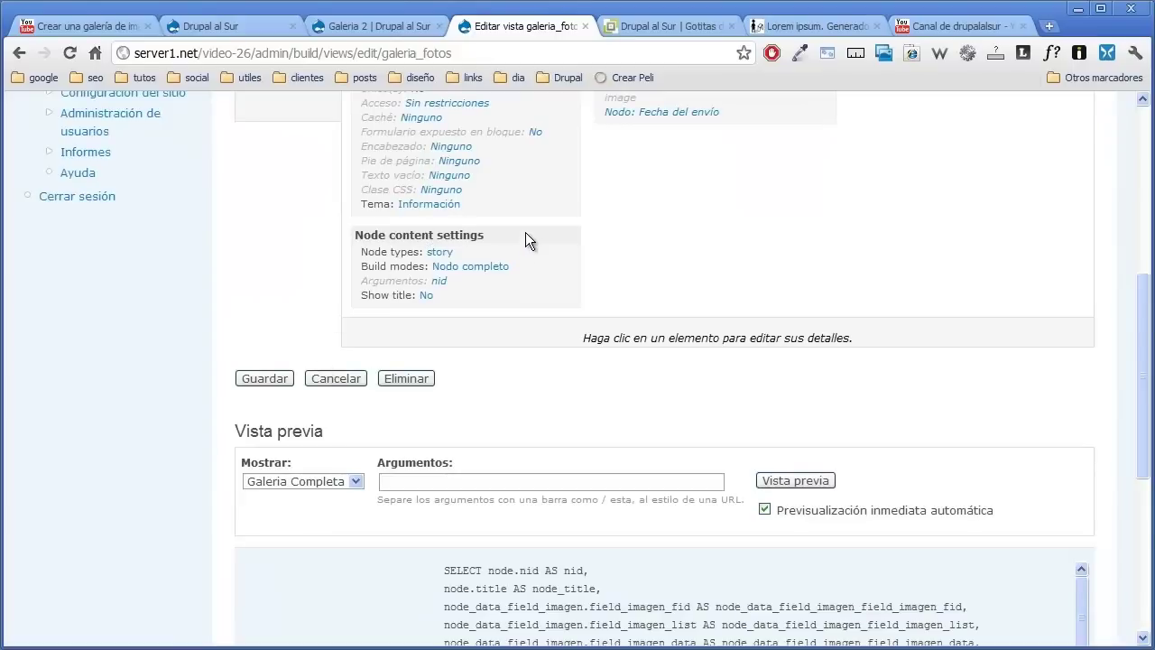
click(439, 252)
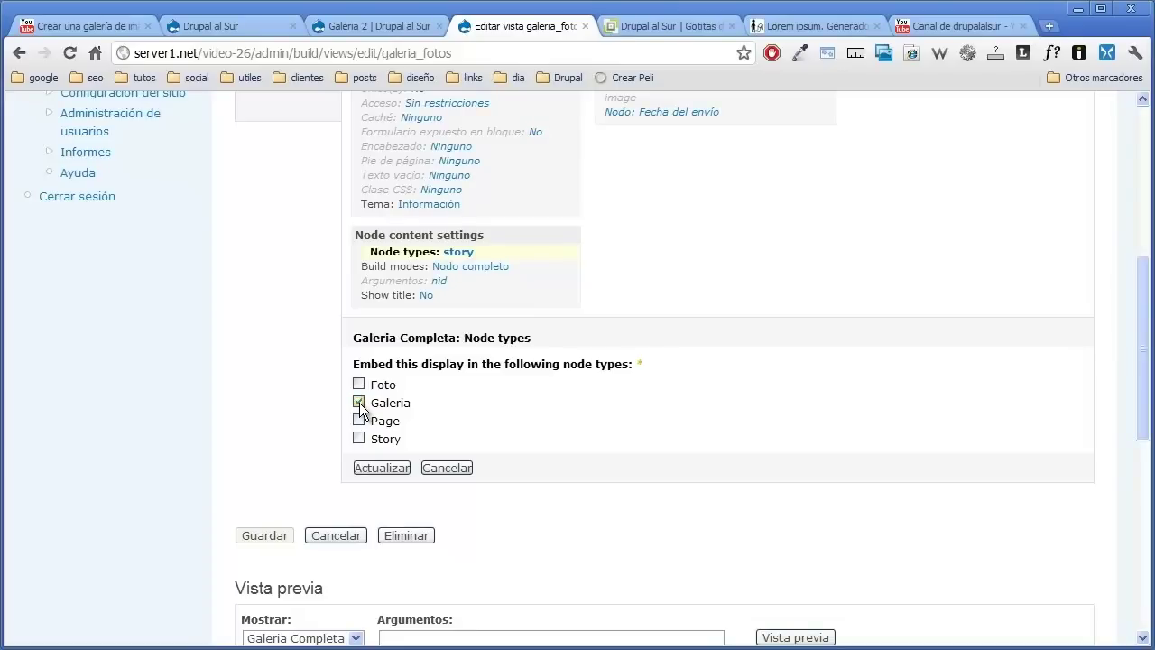
click(383, 468)
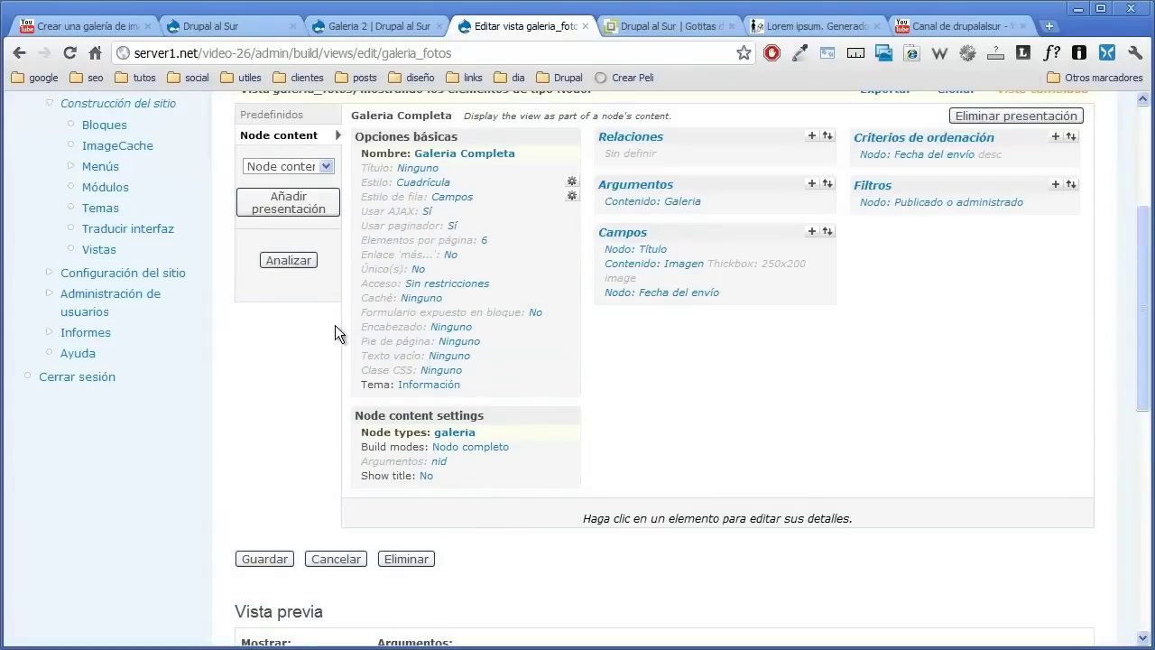
- Review the build modes and argument handling options of the Galeria Completa display, then close them
click(477, 451)
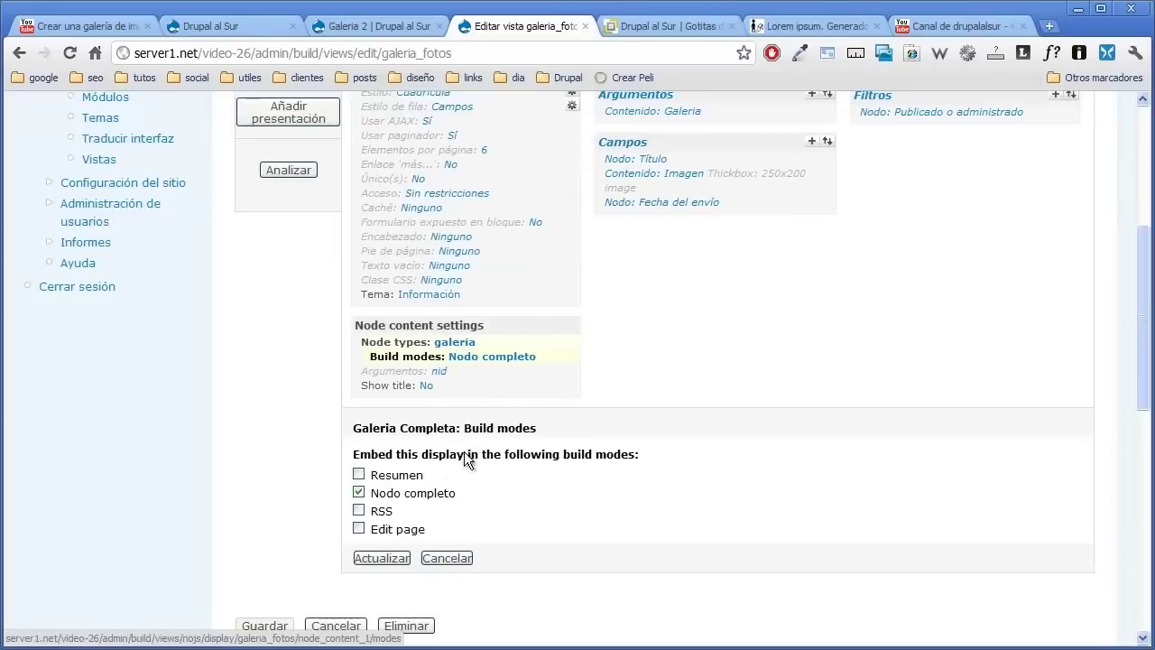
click(404, 557)
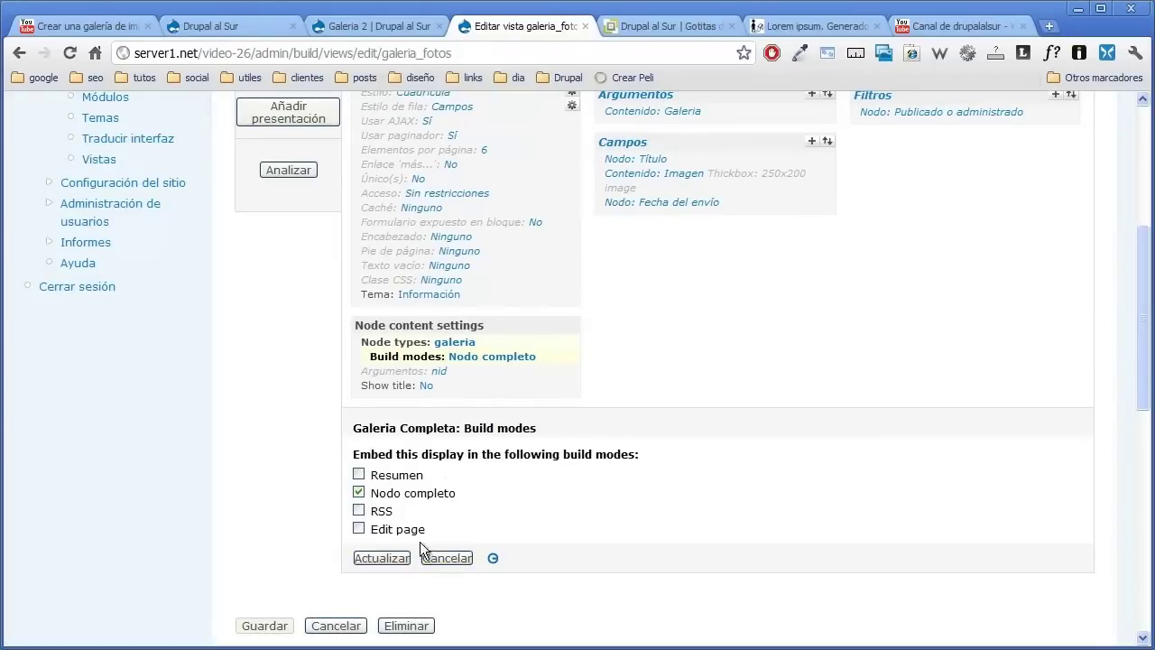
click(439, 370)
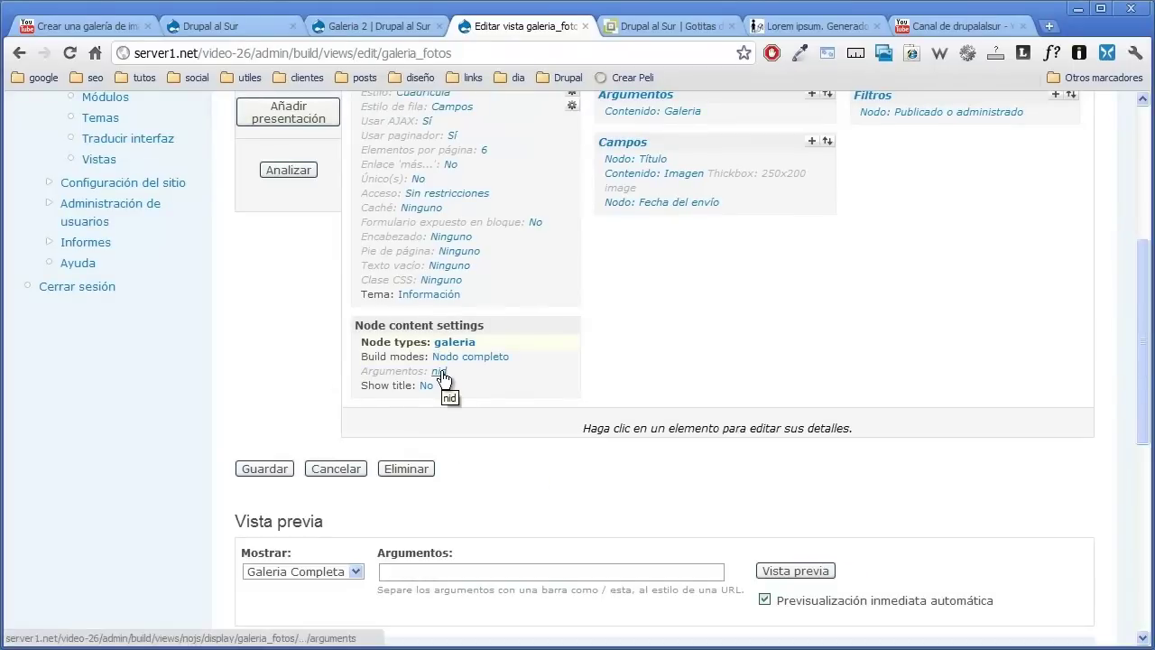
scroll(319, 404, down, 2)
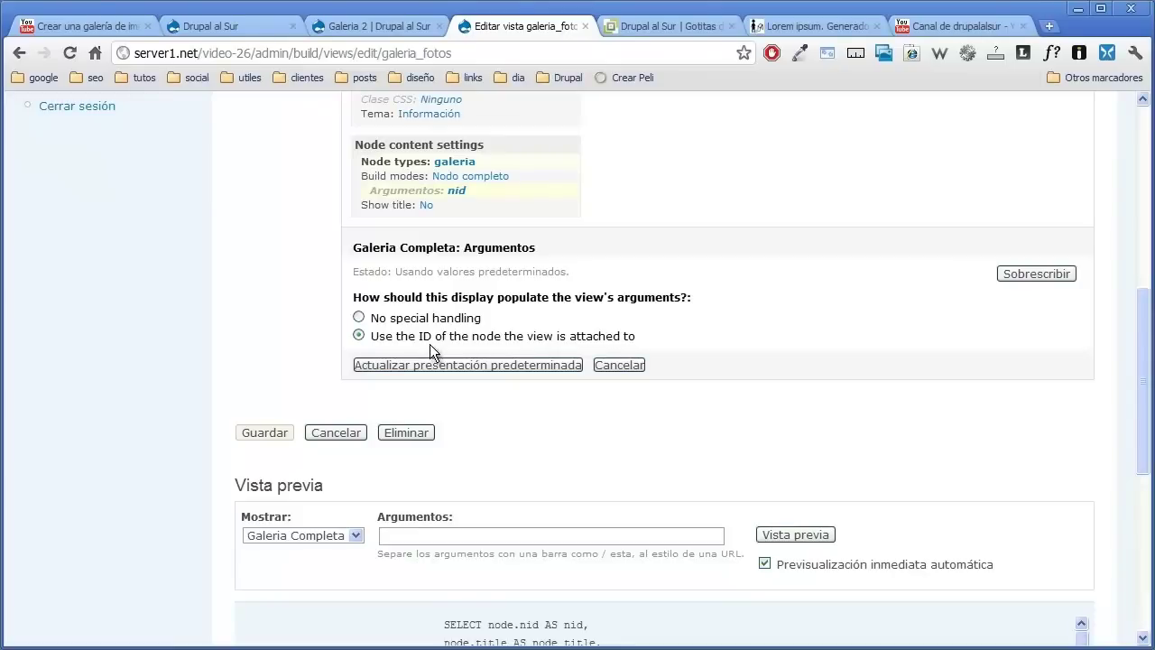
click(626, 364)
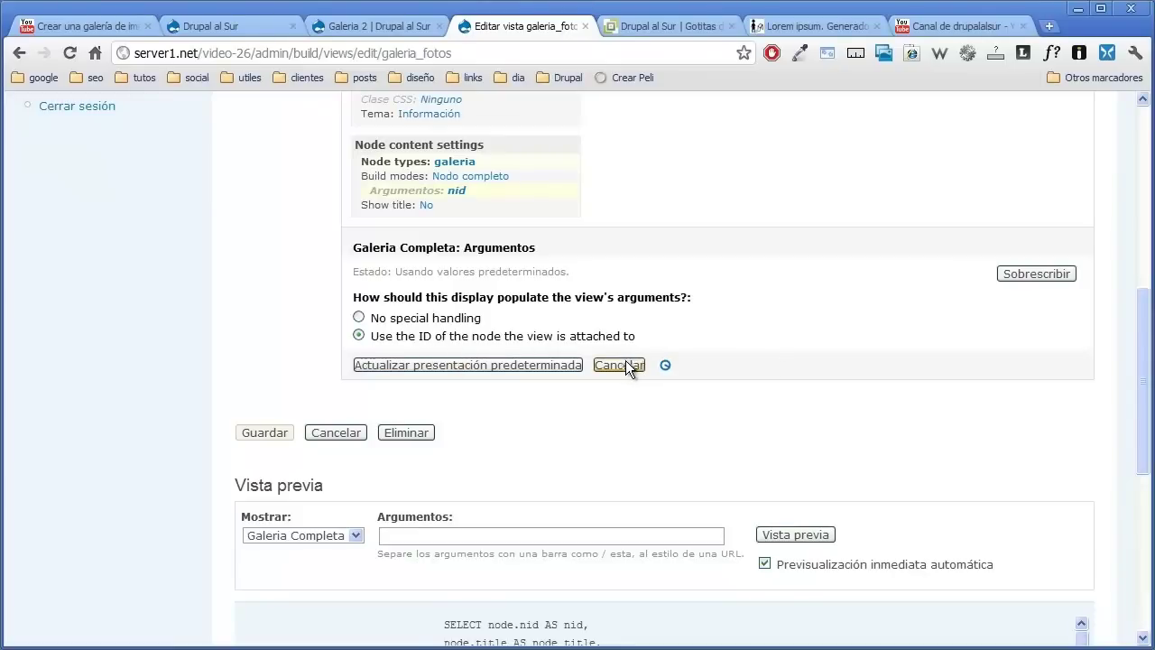
scroll(610, 358, up, 3)
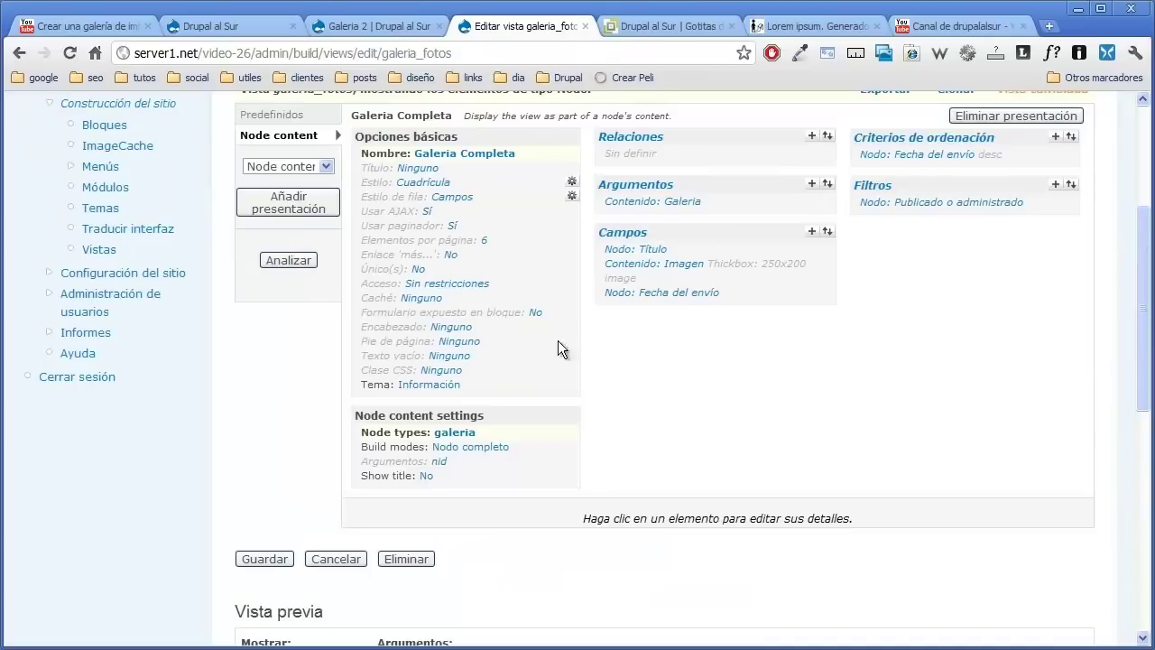
- Add a second Node content display to the galeria_fotos view
click(326, 167)
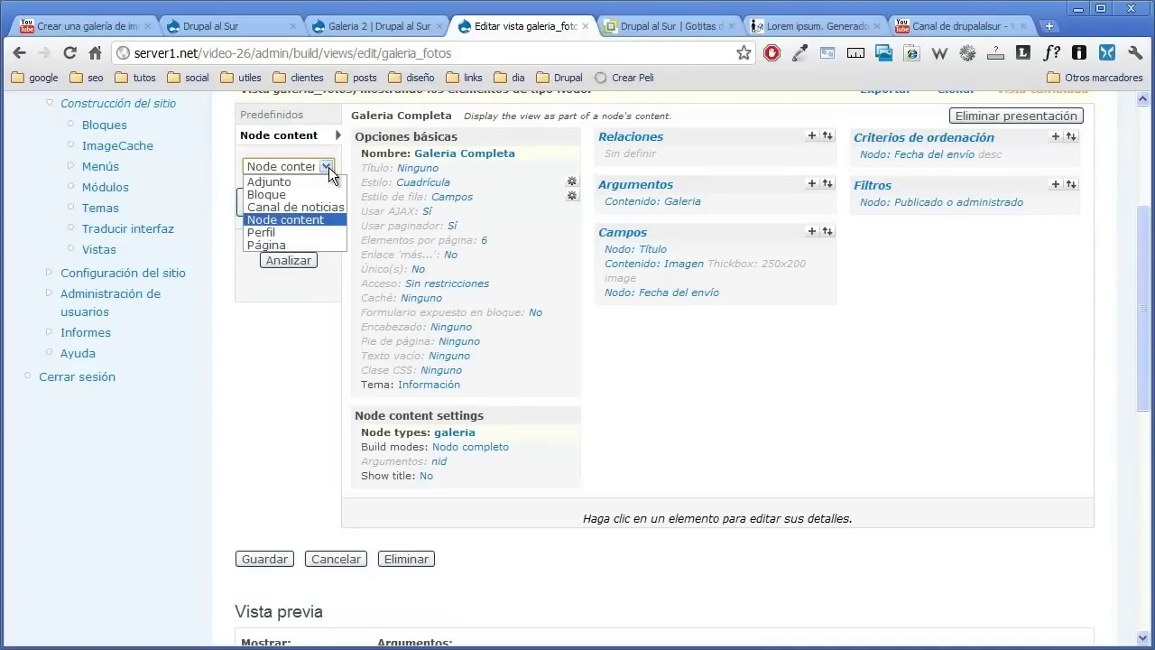
click(329, 168)
click(268, 258)
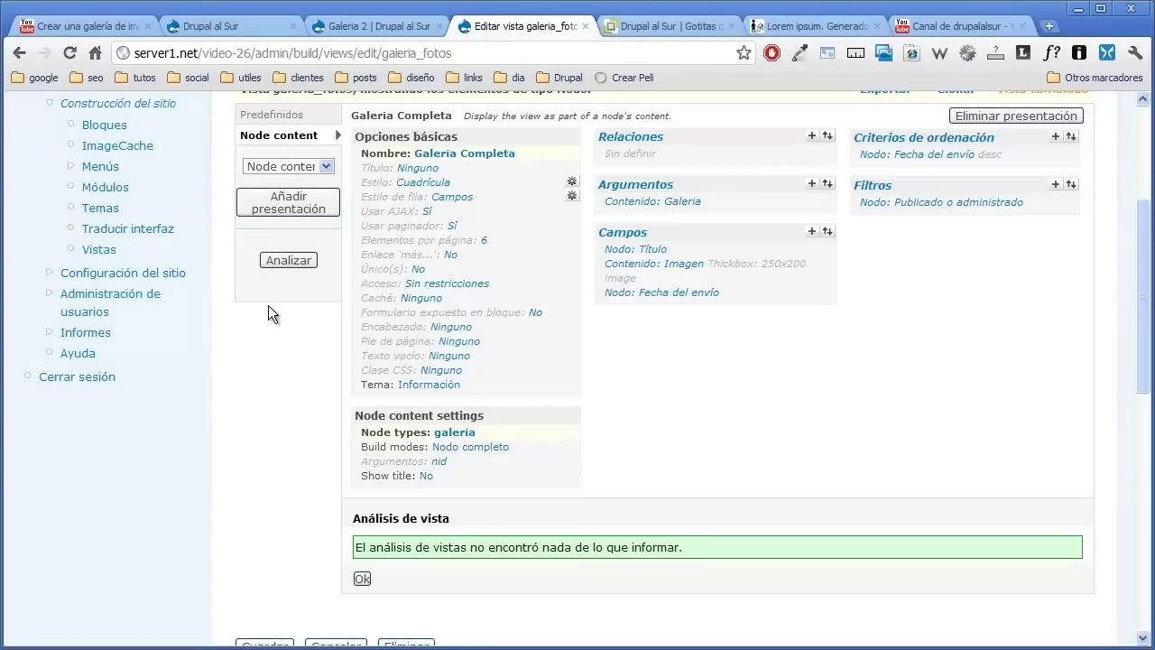
click(293, 202)
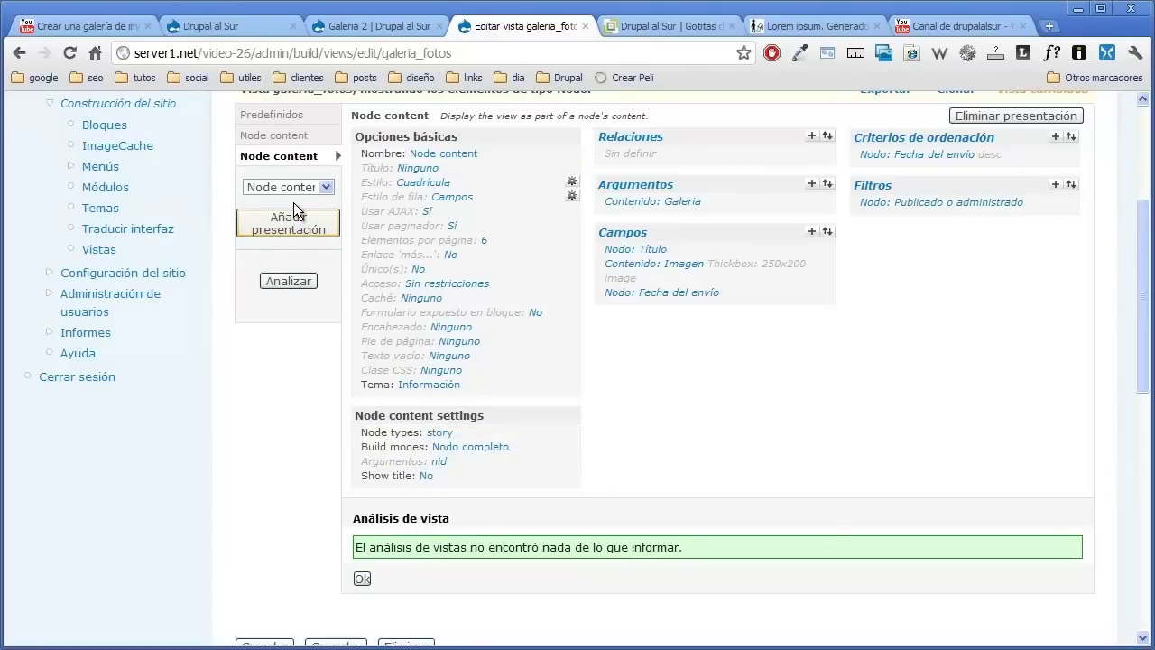
- Save the galeria_fotos view with both of its Node content displays
scroll(267, 268, up, 2)
scroll(261, 320, down, 3)
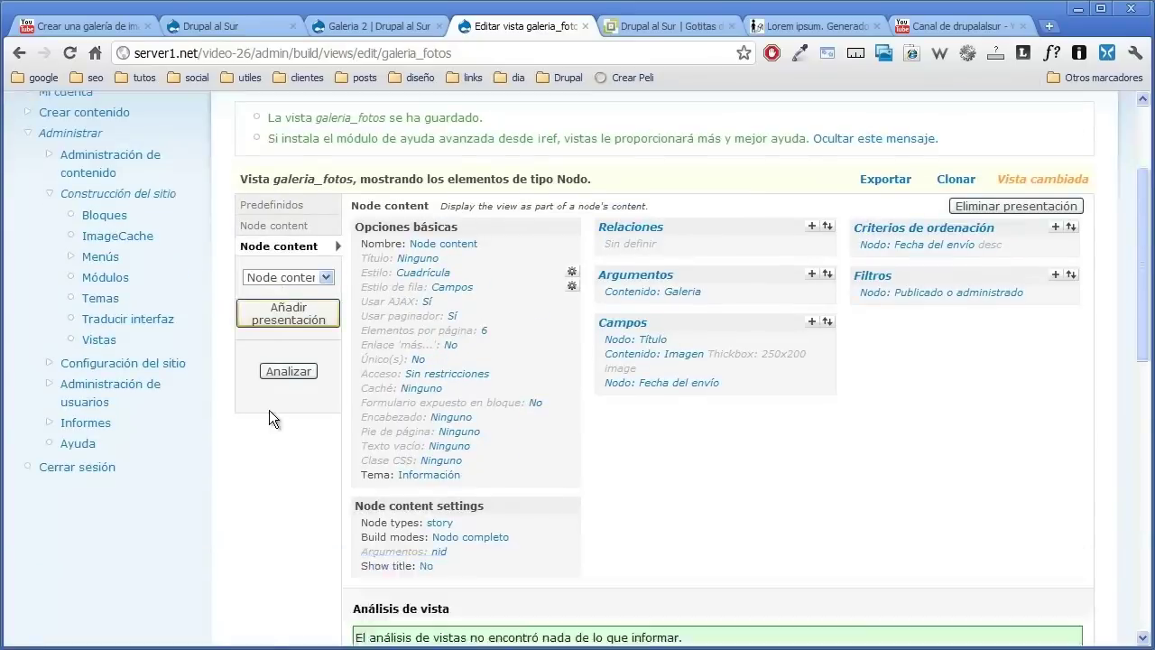
click(264, 557)
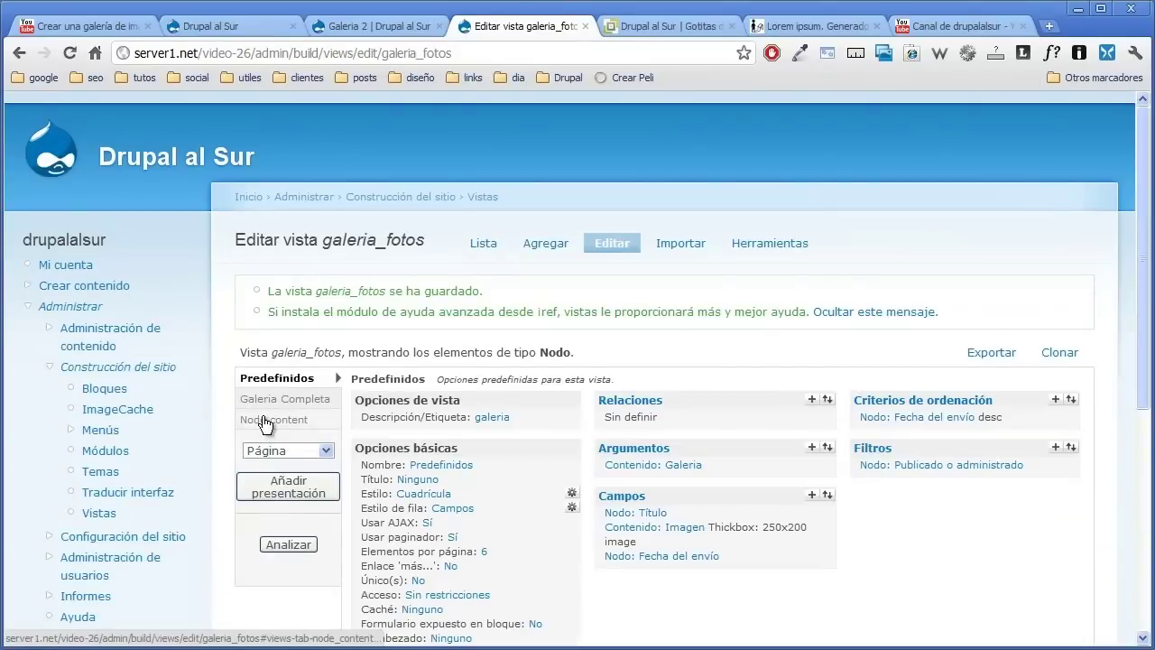
- Rename the second Node content display of the galeria_fotos view as "Agregar Imagen"
click(282, 424)
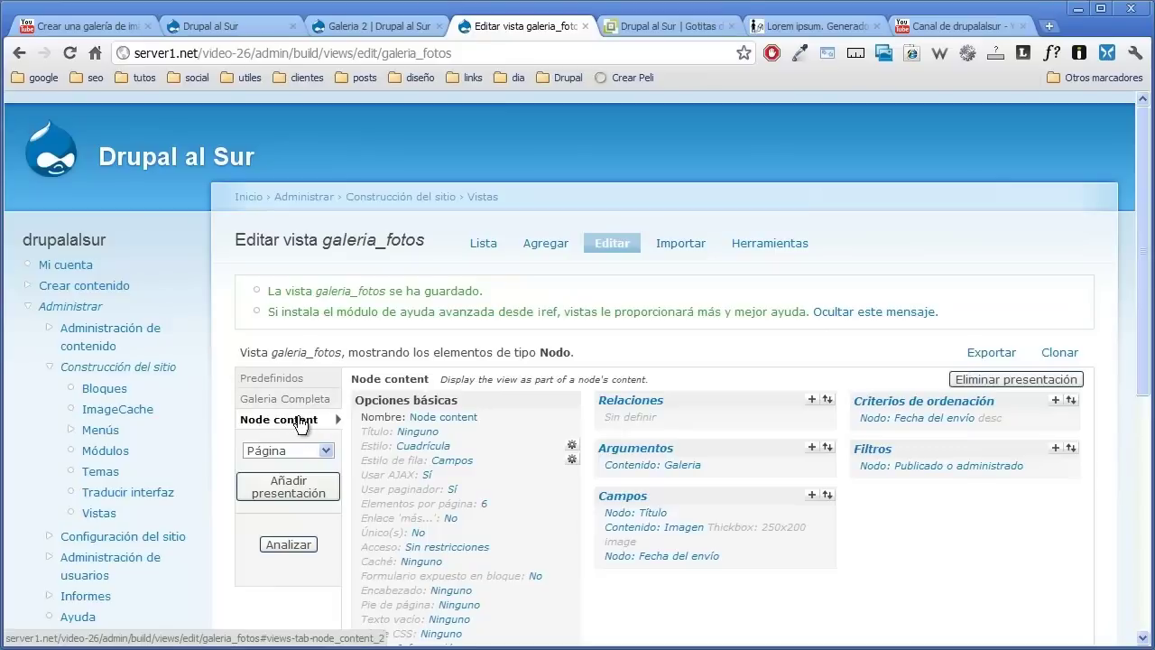
click(454, 417)
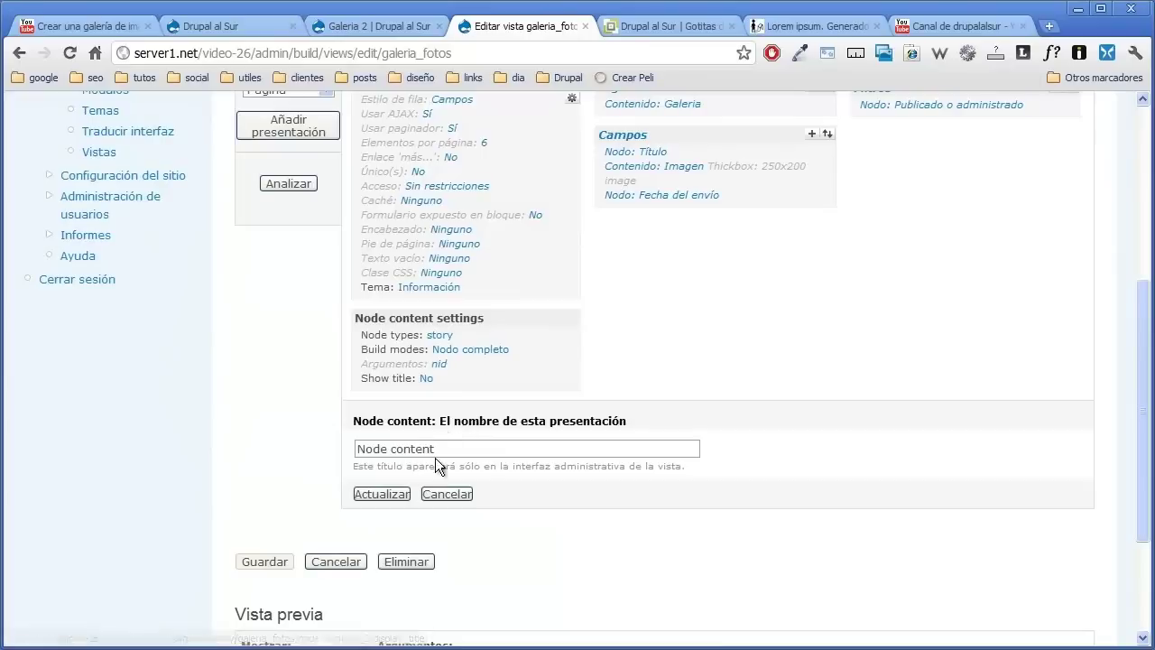
drag(435, 451, 299, 457)
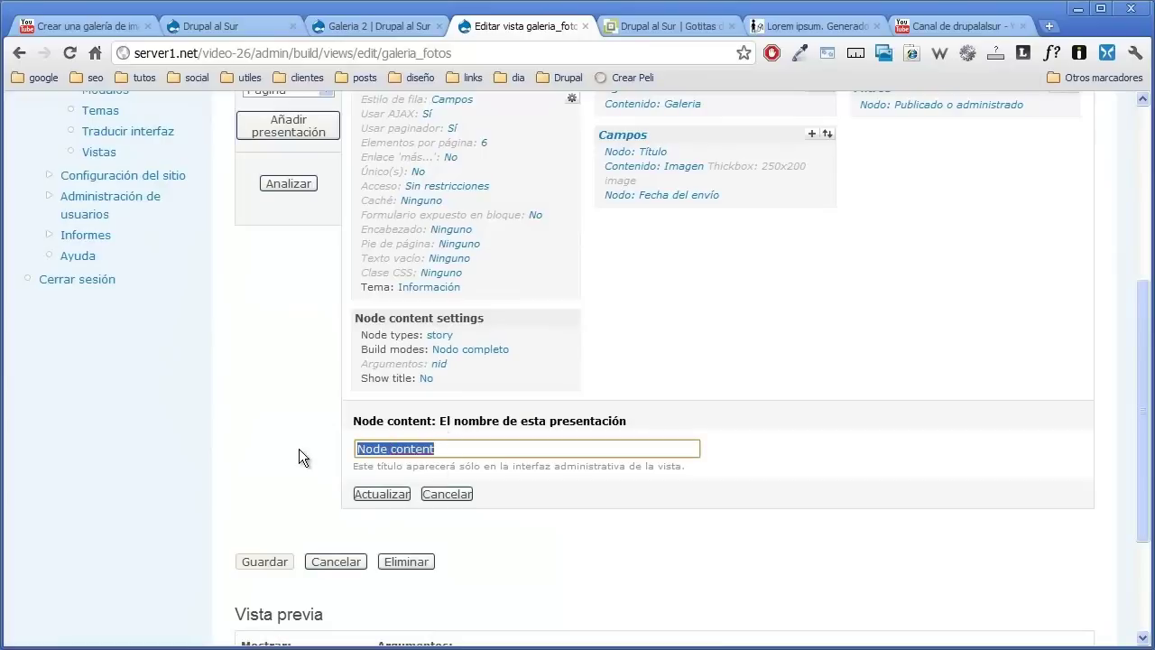
text(A)
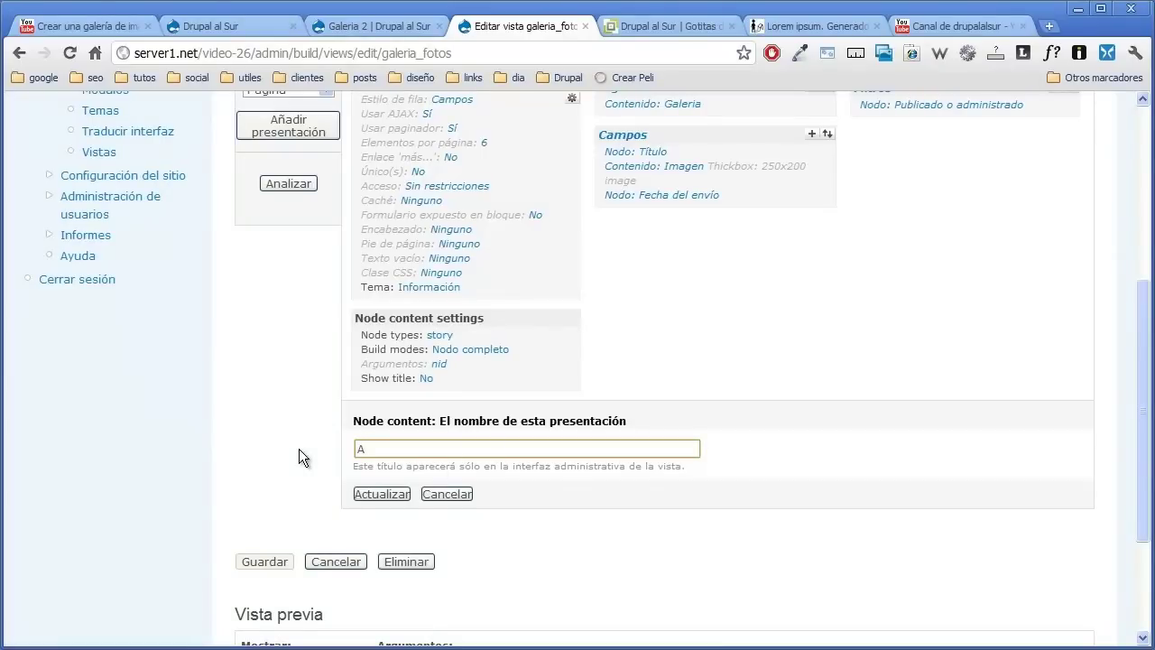
text(gregar Imagen)
key(Tab)
key(Return)
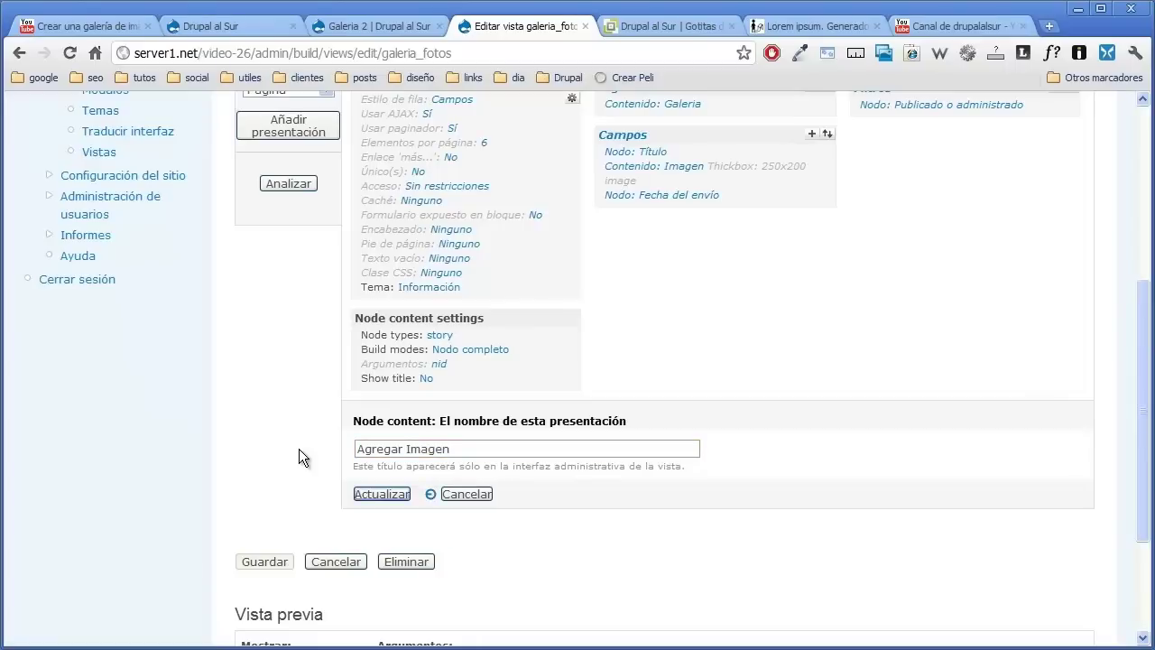
click(293, 456)
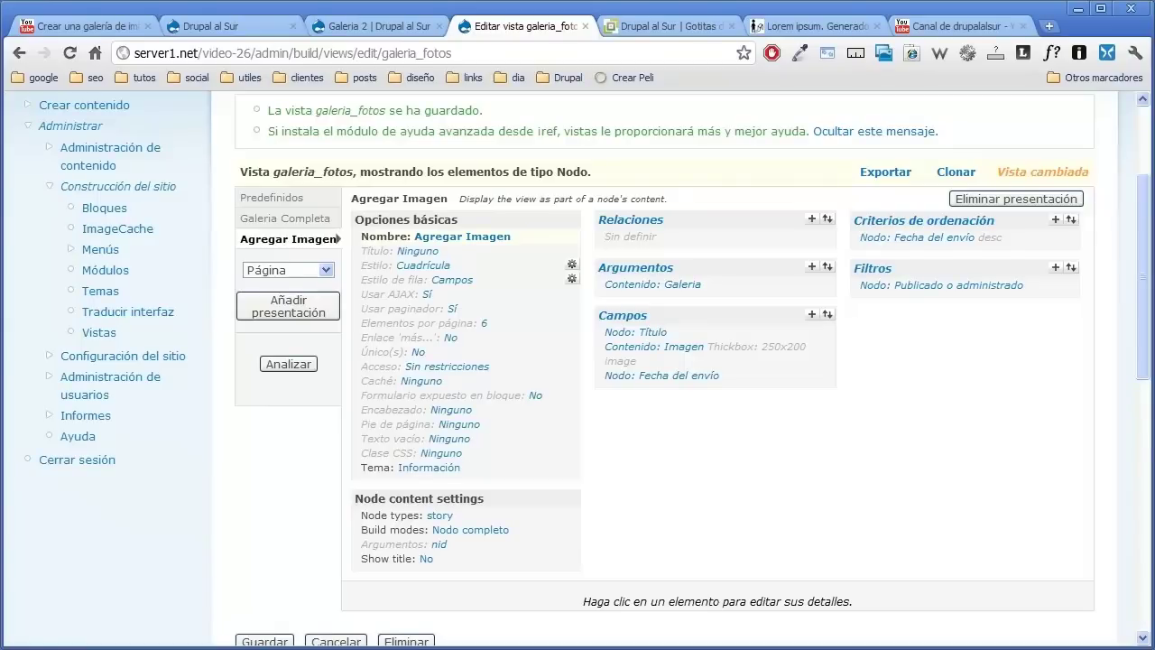
- Override Usar AJAX to No for the Agregar Imagen display and compare it with the Galeria Completa display's setting
click(430, 297)
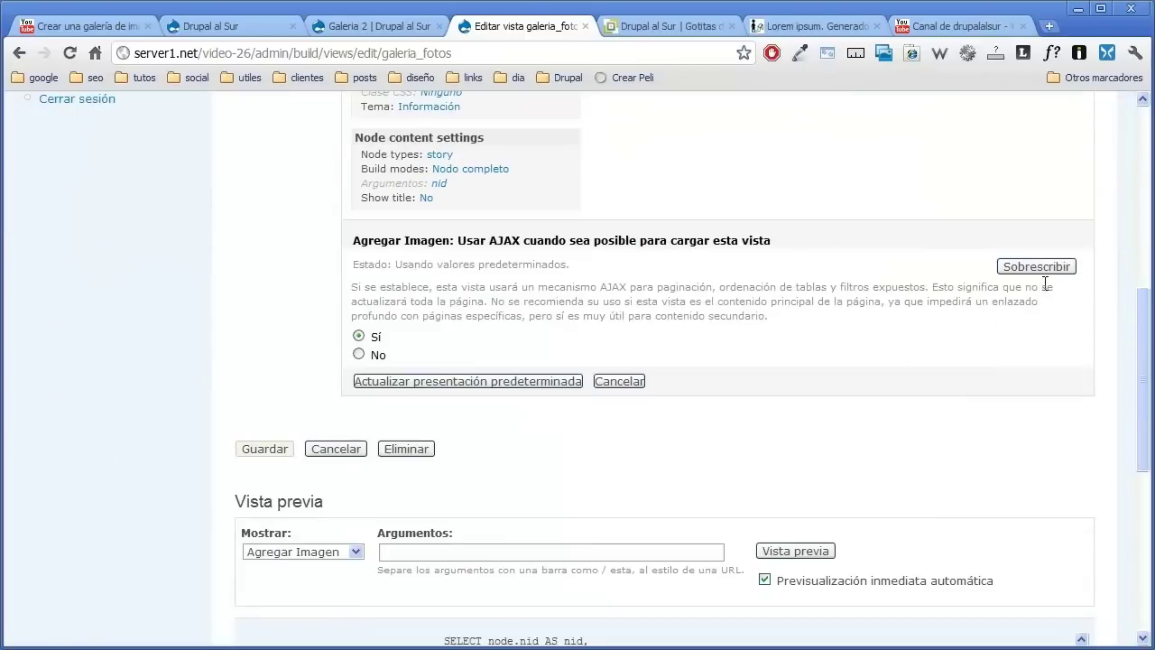
click(1035, 267)
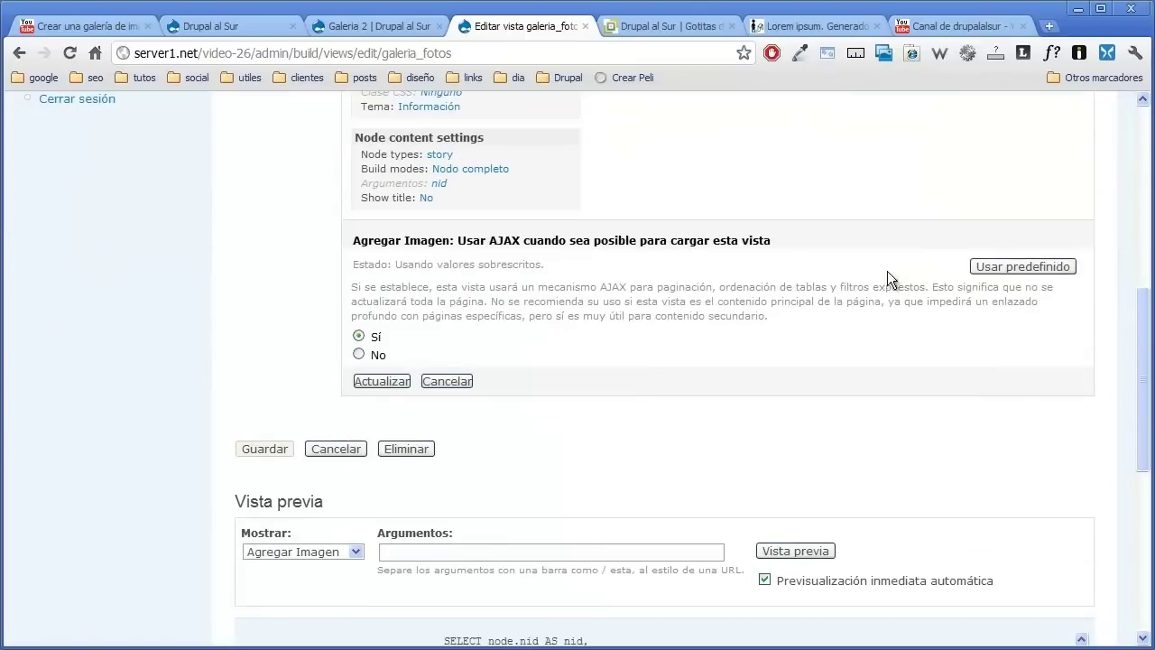
click(387, 380)
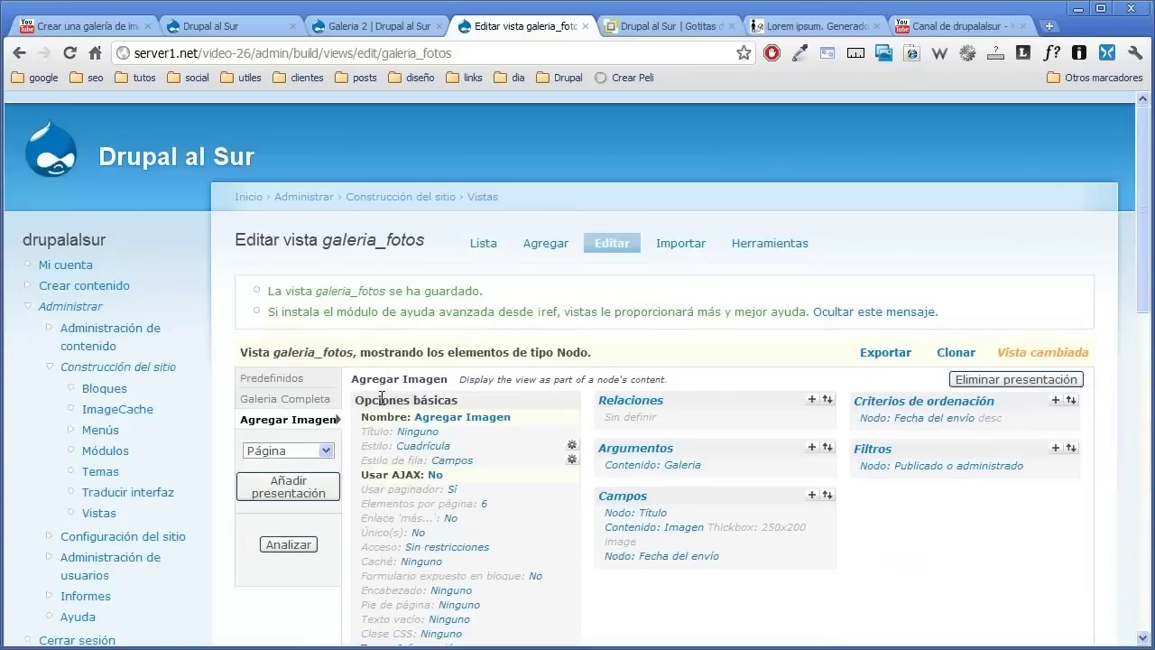
scroll(387, 379, down, 1)
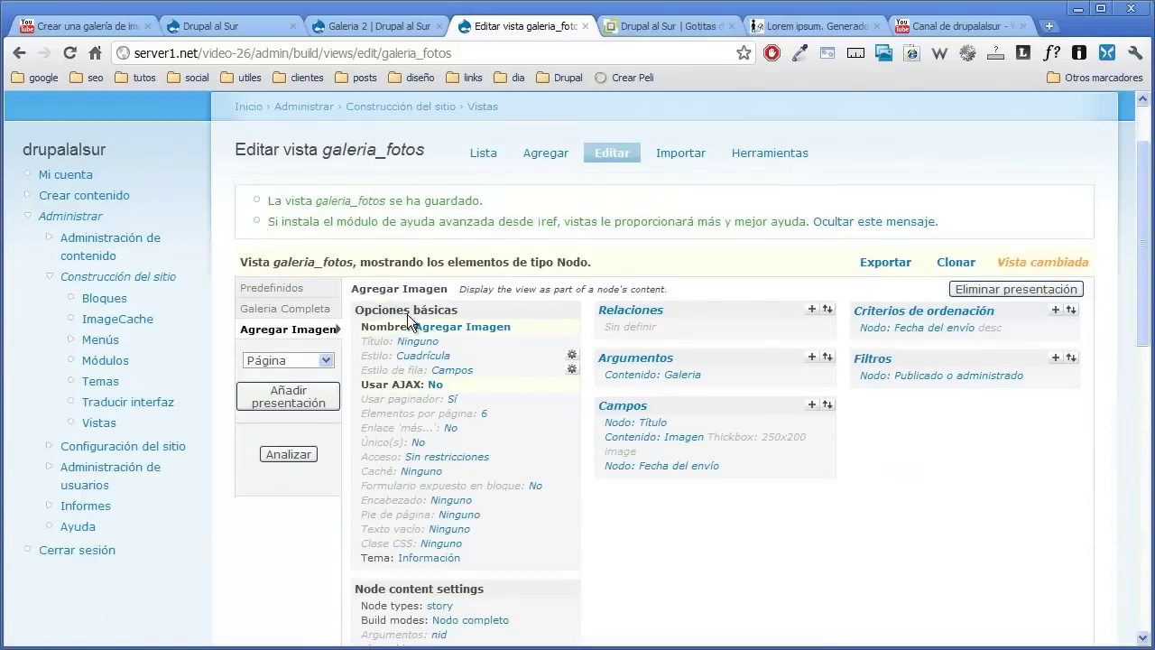
scroll(374, 329, down, 1)
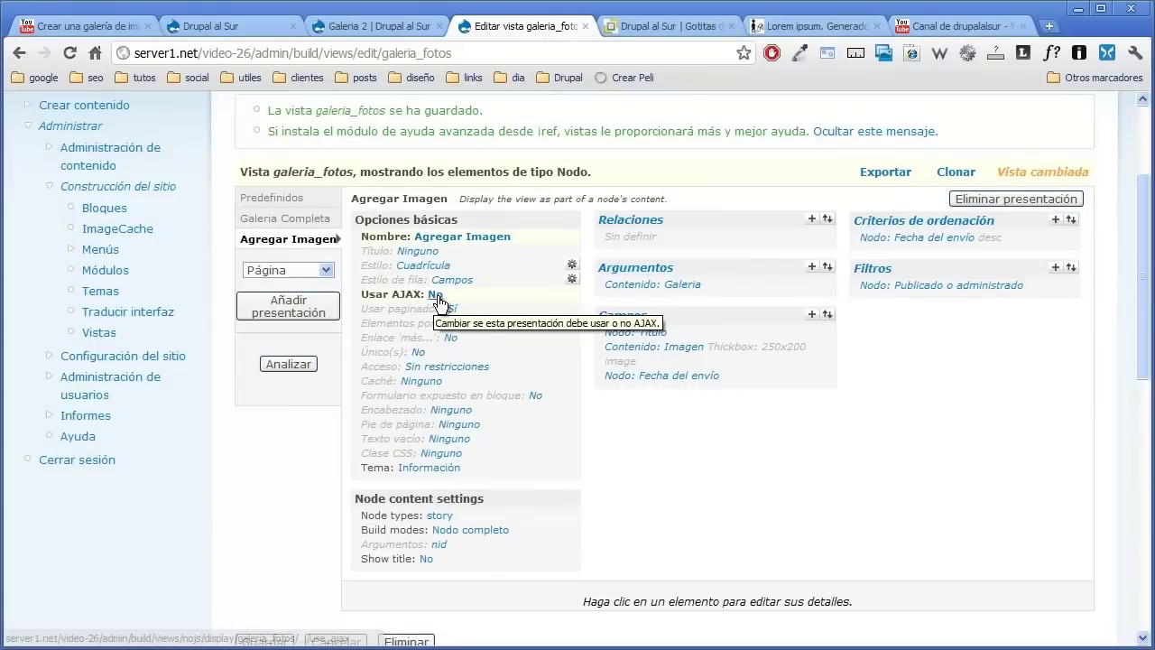
click(302, 221)
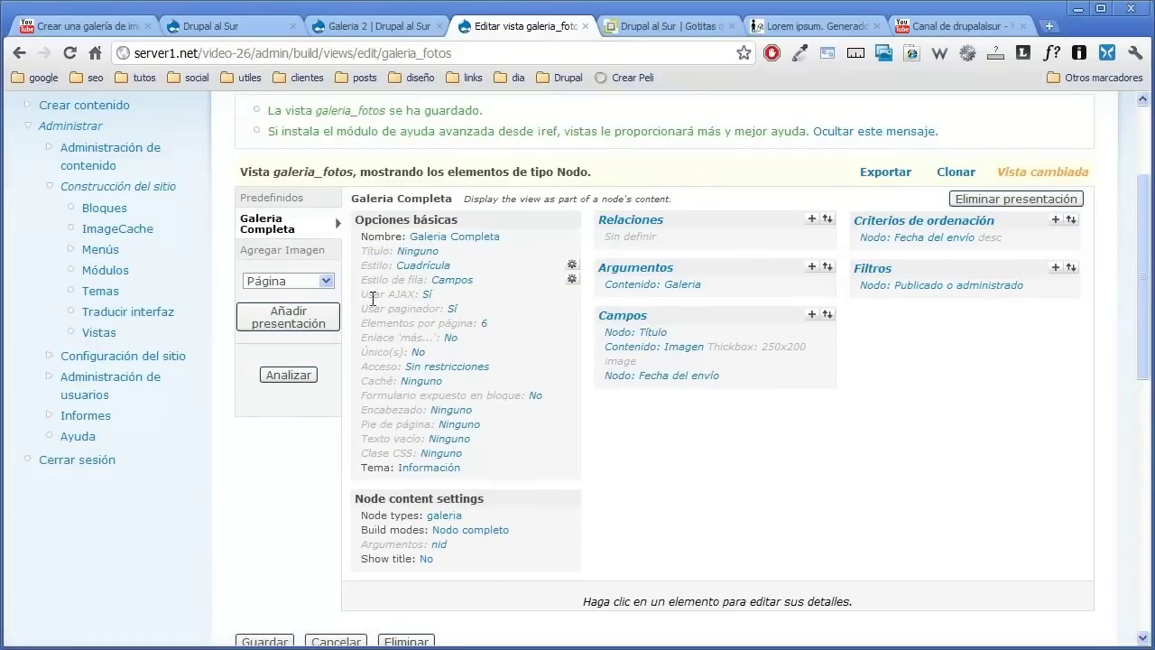
click(310, 256)
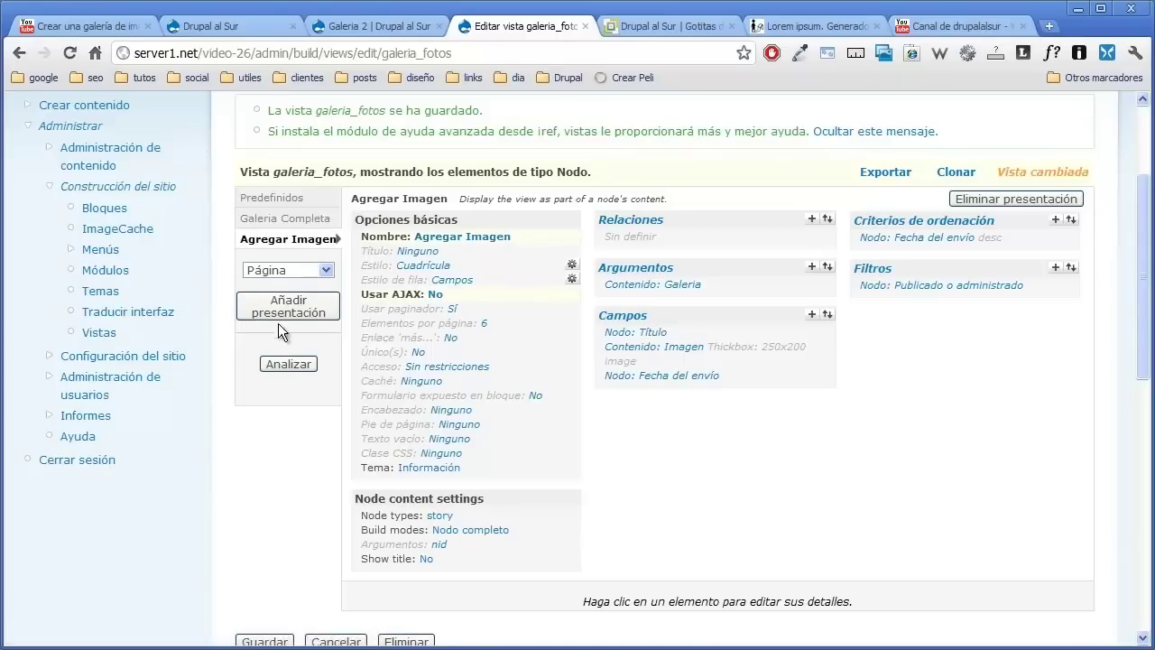
- Override the pager setting of the Agregar Imagen display and set Usar paginador to No
click(451, 309)
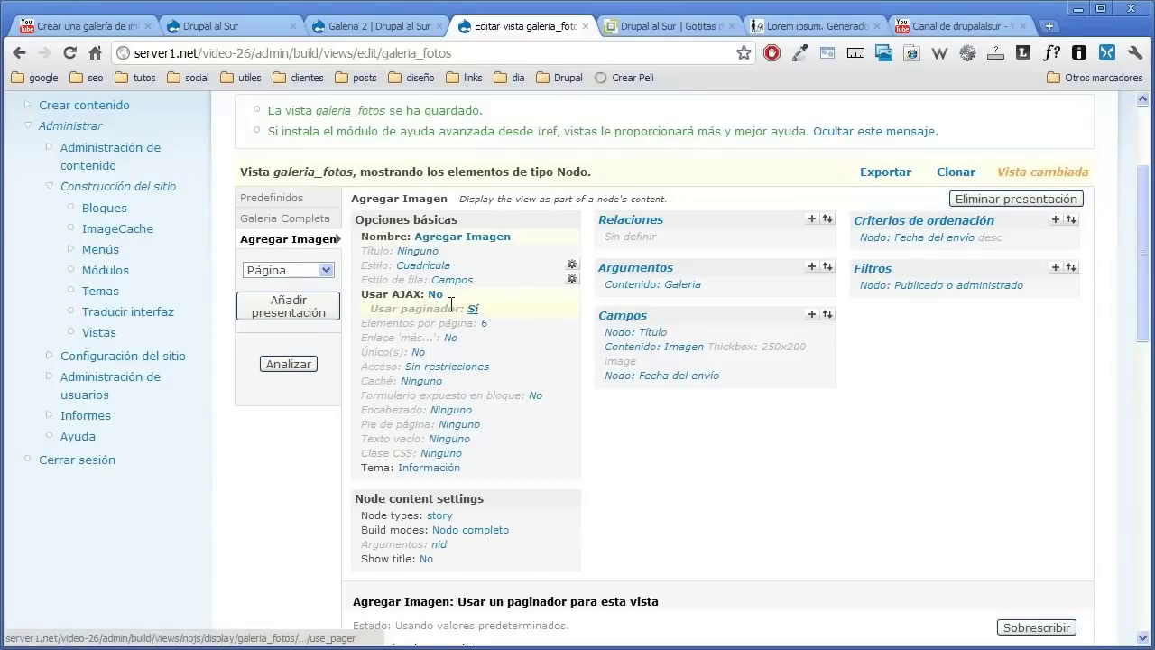
click(1020, 358)
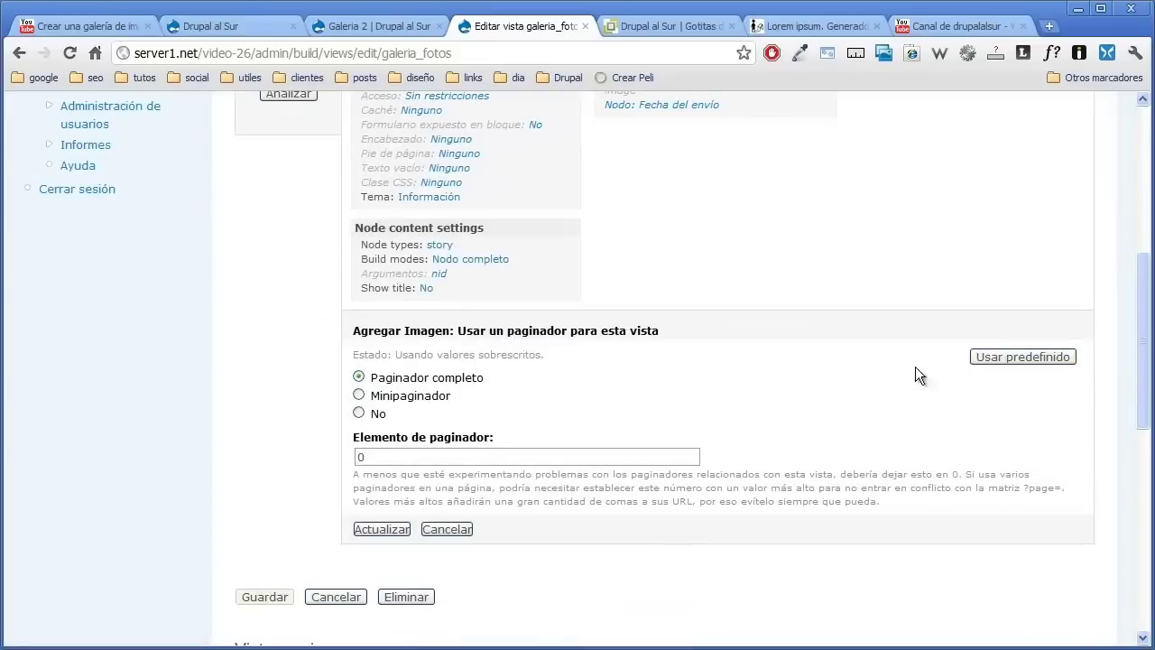
click(359, 415)
click(365, 532)
- Set the number of items shown by the Agregar Imagen display to 1 and apply it
scroll(361, 529, up, 2)
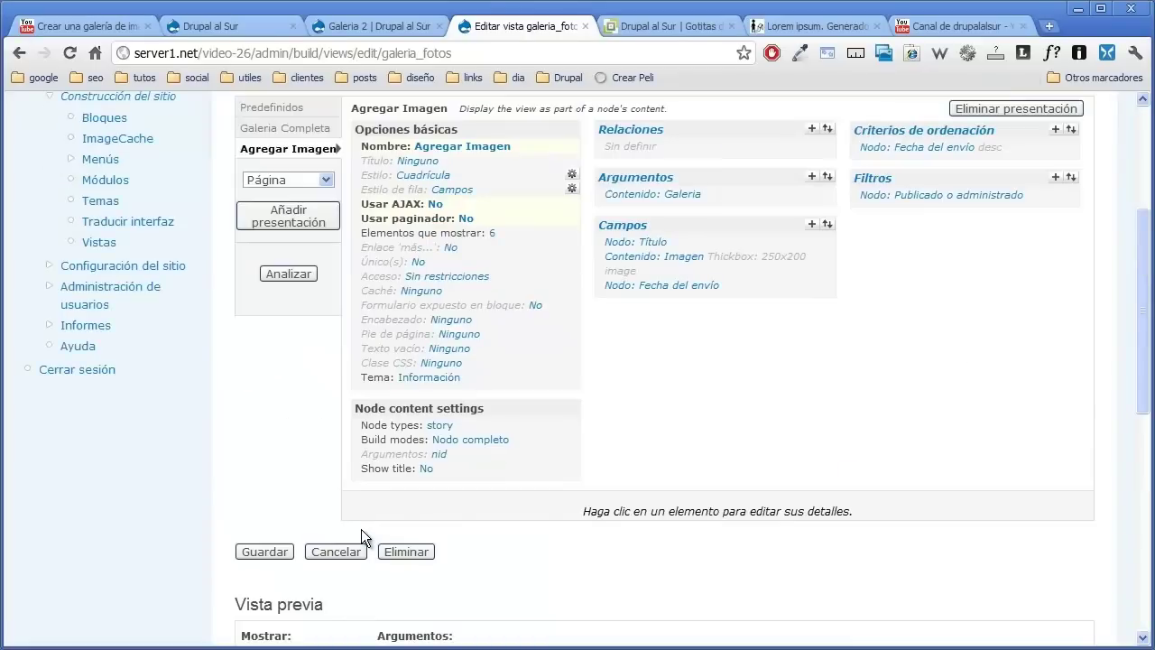
click(493, 233)
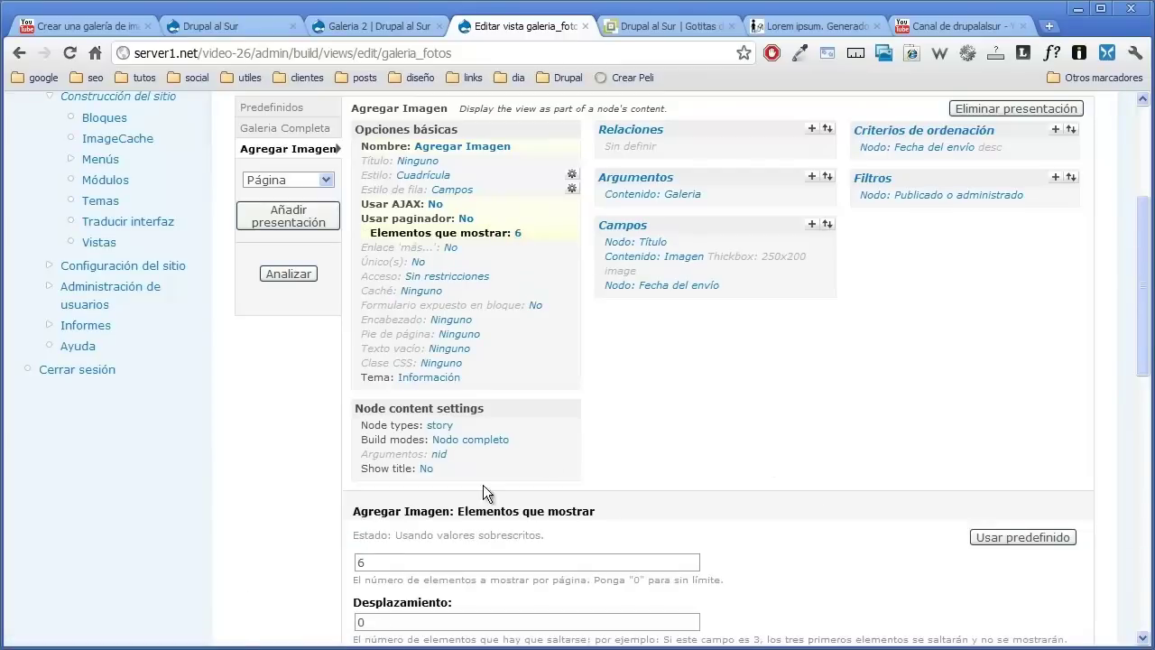
drag(408, 562, 318, 557)
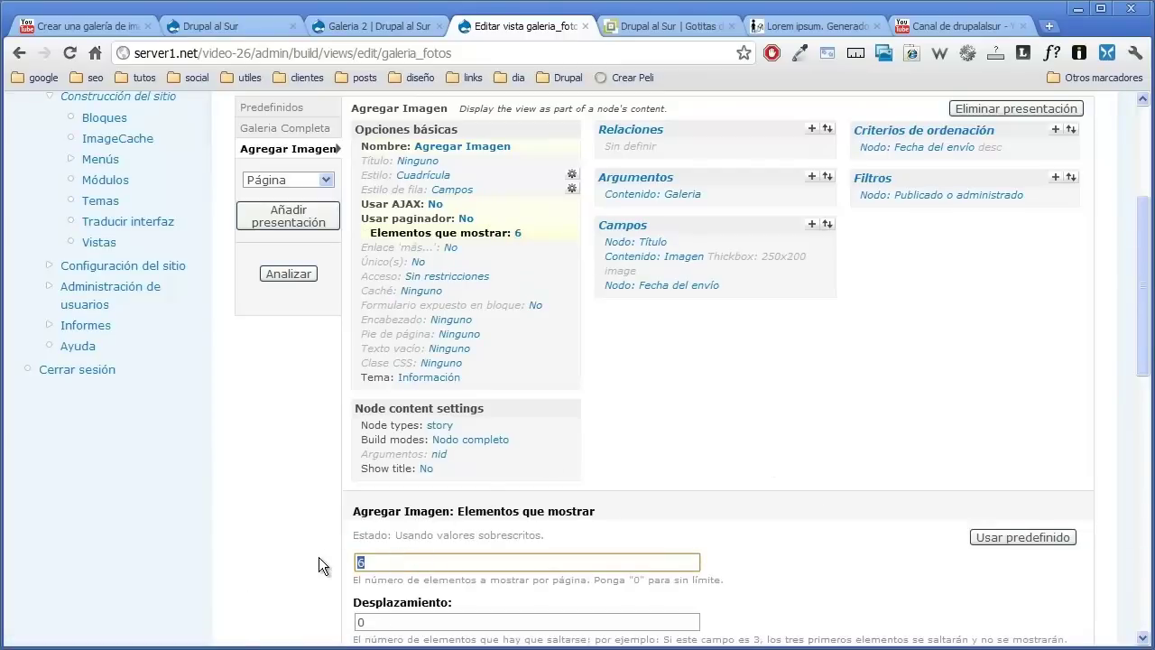
text(1)
click(318, 556)
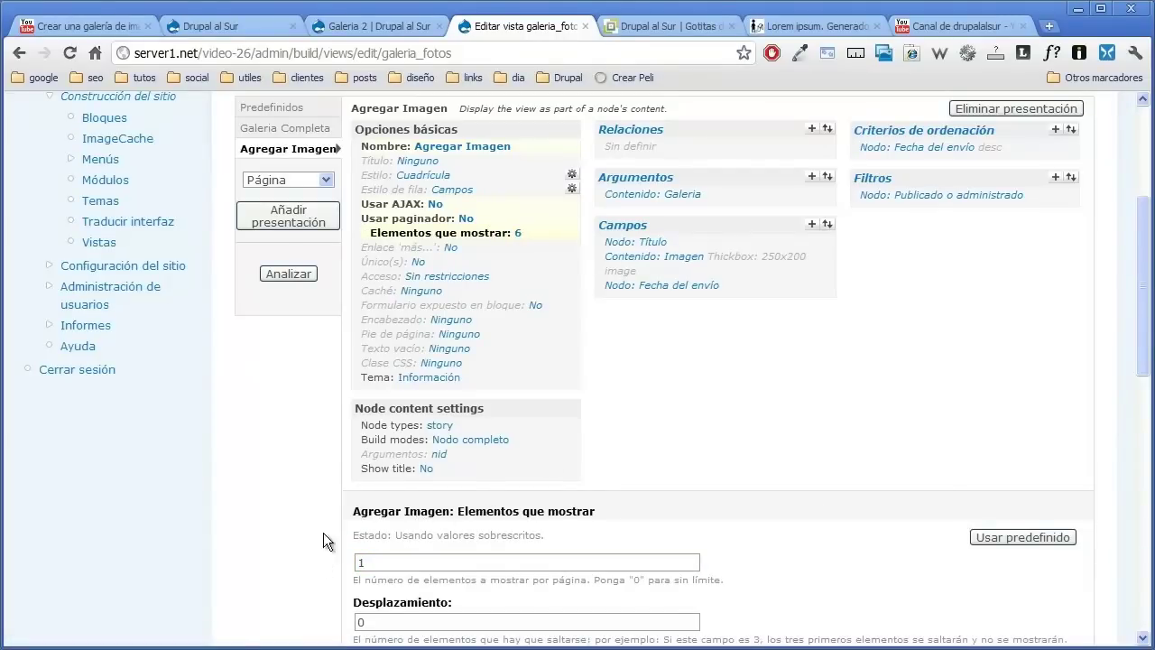
scroll(325, 514, down, 4)
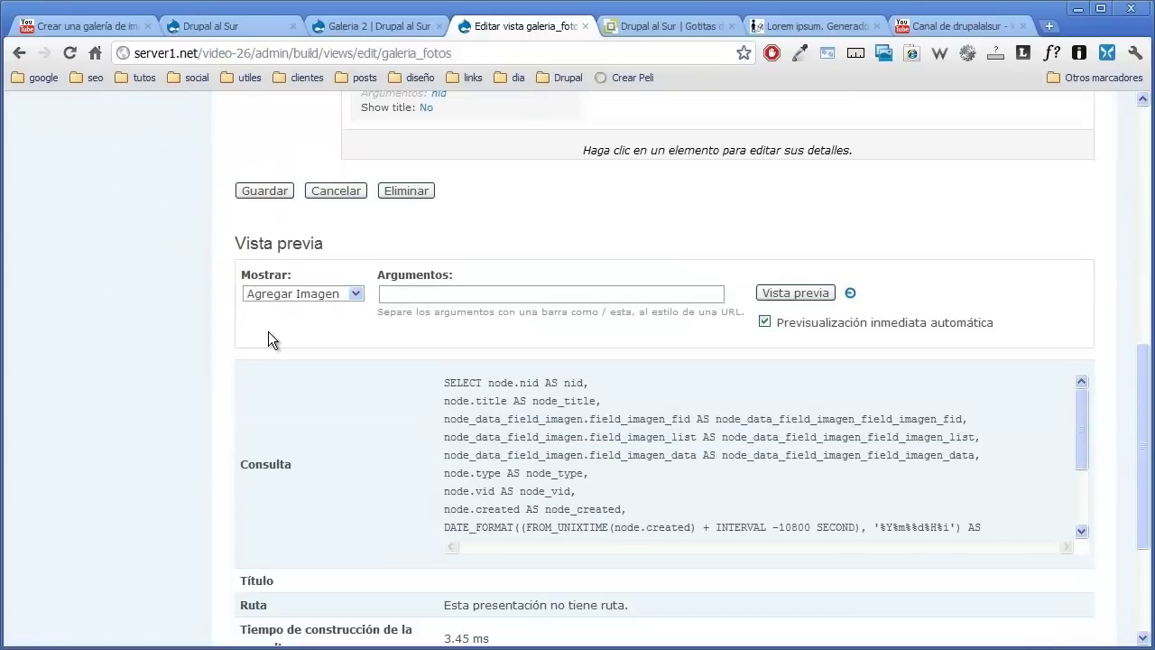
- Override the fields of the Agregar Imagen display and remove Nodo: Título and Nodo: Fecha del envío, leaving only the Imagen field
scroll(268, 332, up, 4)
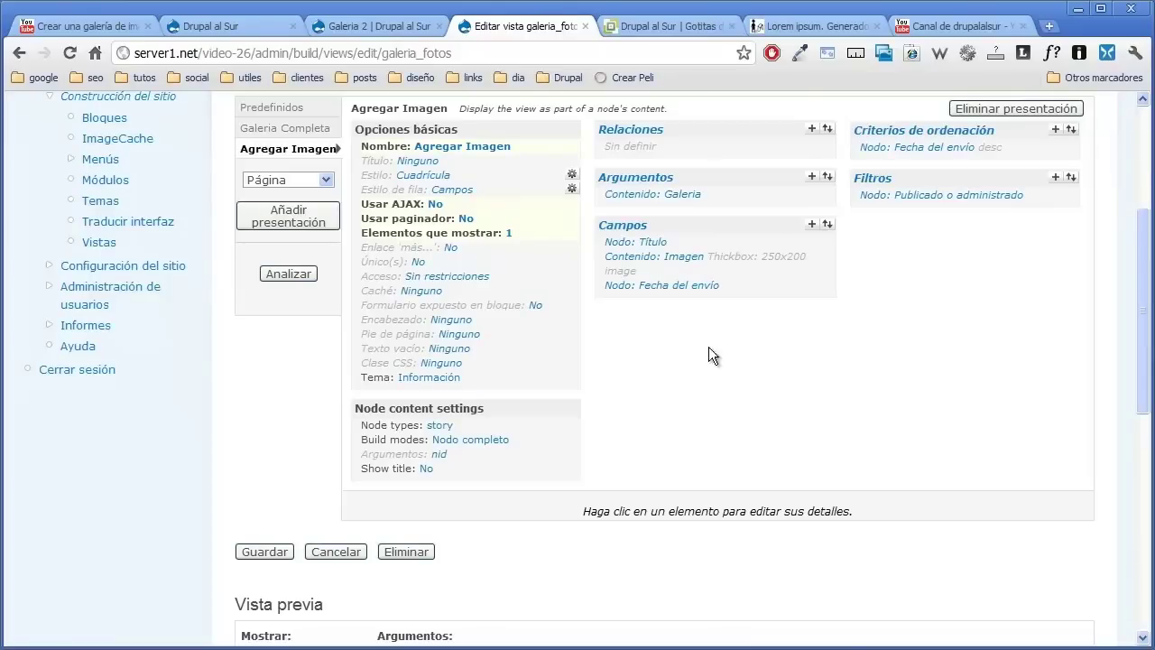
click(826, 226)
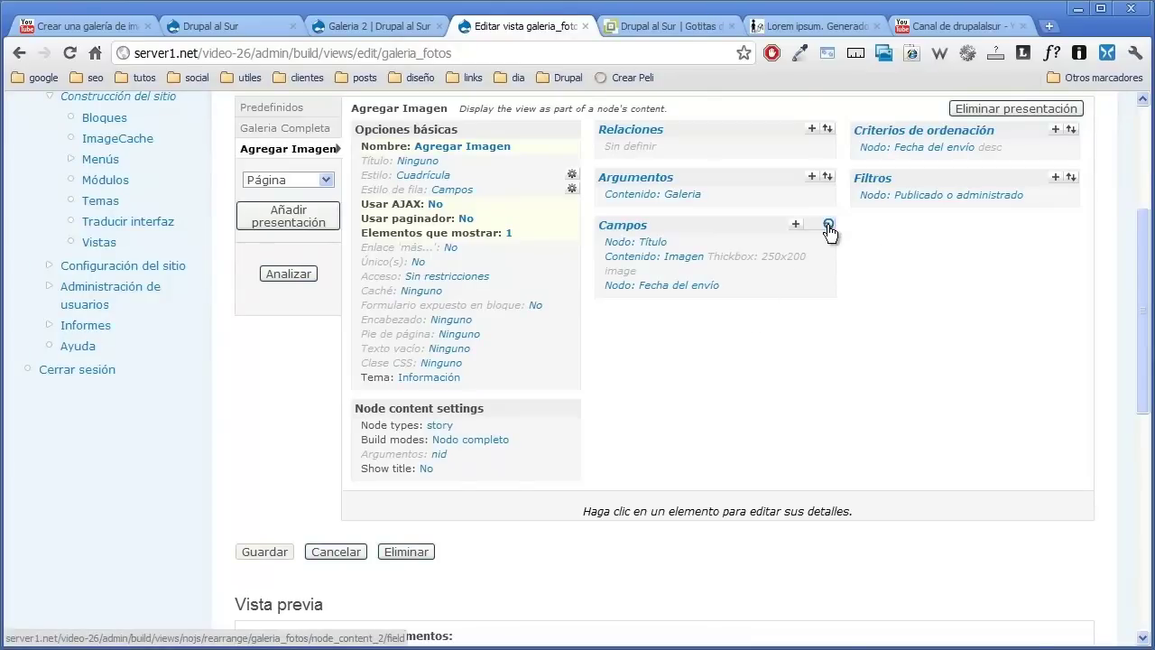
scroll(658, 311, down, 1)
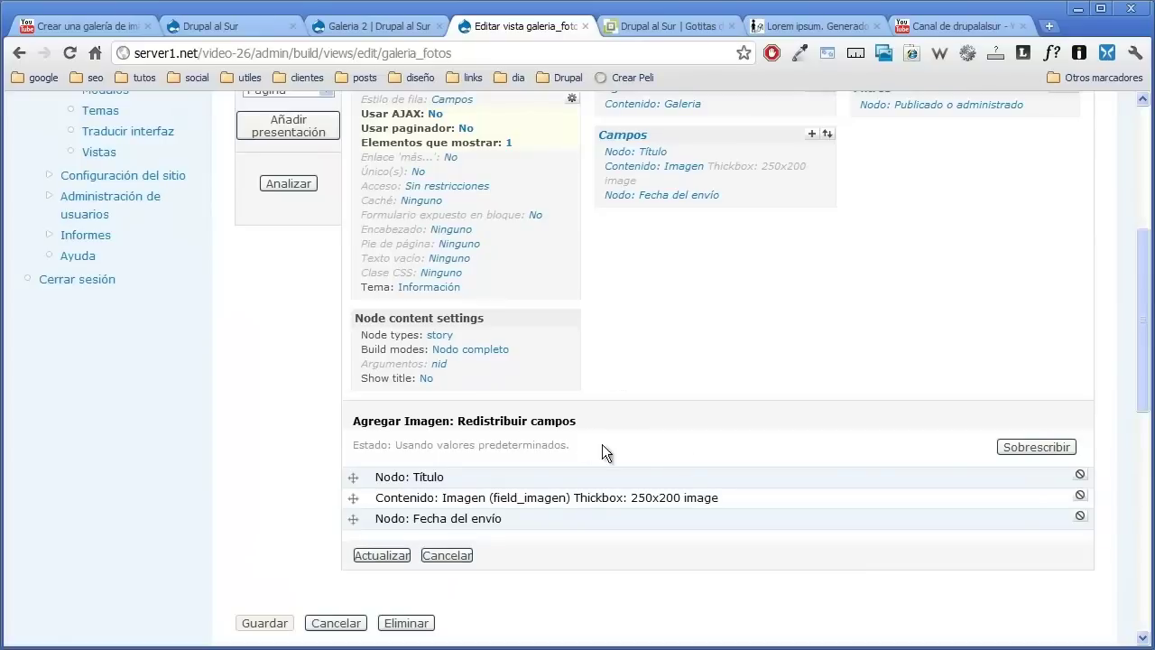
click(1009, 450)
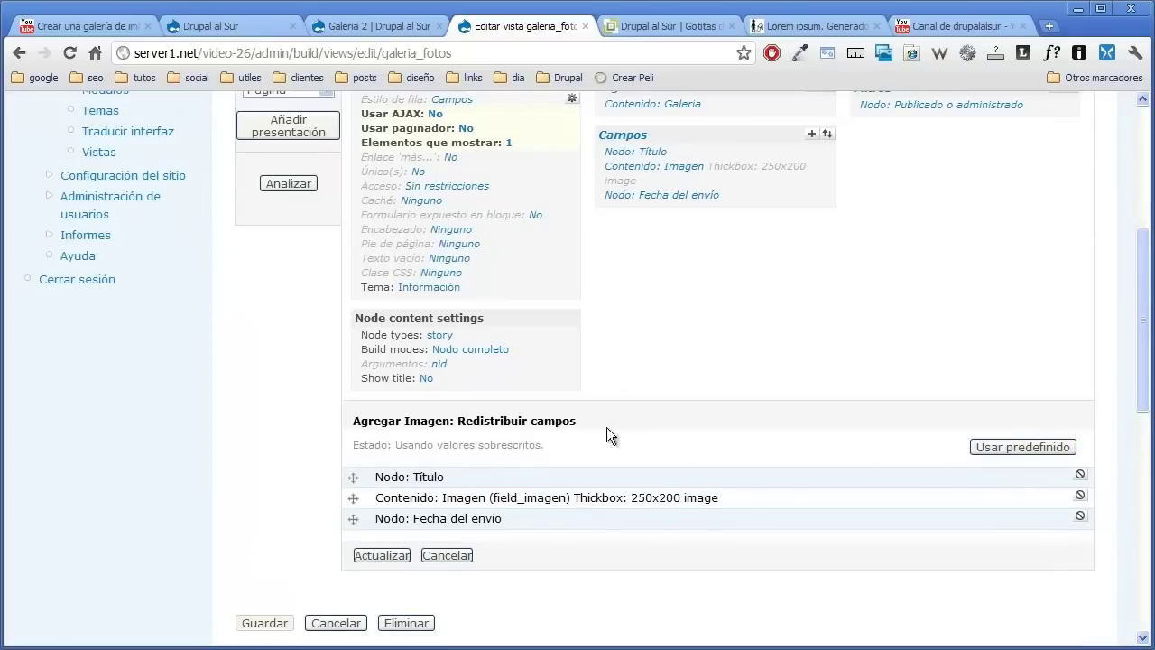
click(1080, 475)
click(1080, 498)
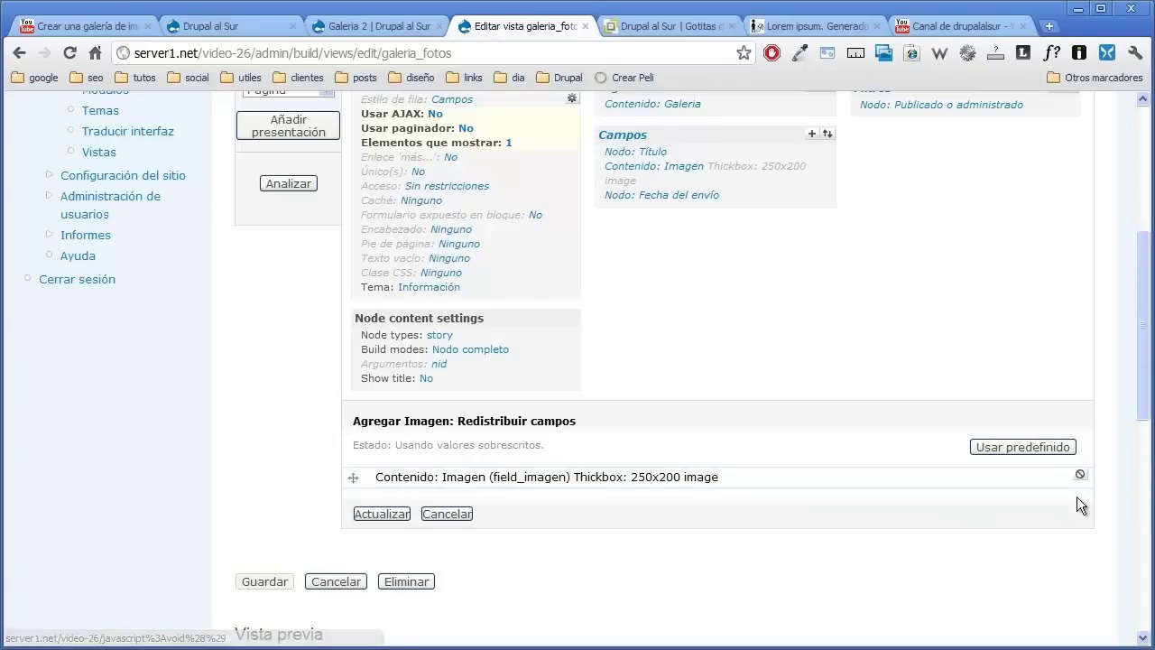
click(380, 514)
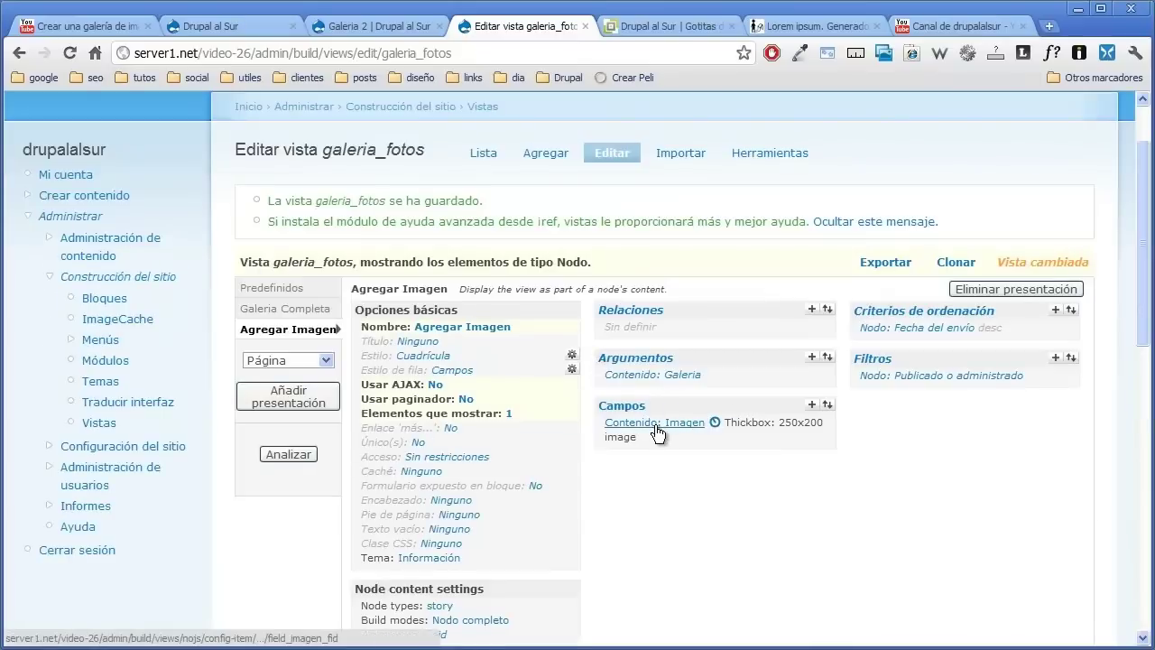
- Check the thumbnails on the sample gallery's front page and set the Agregar Imagen display's Imagen field format to "imagen 150x110"
click(656, 424)
scroll(657, 433, down, 9)
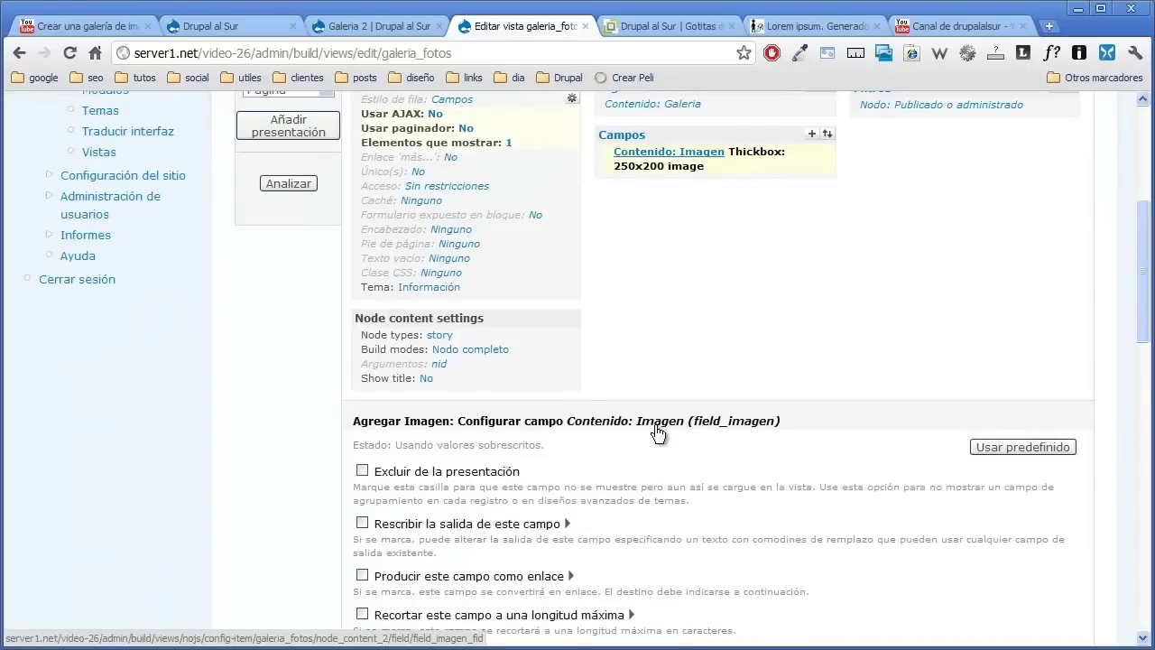
click(380, 27)
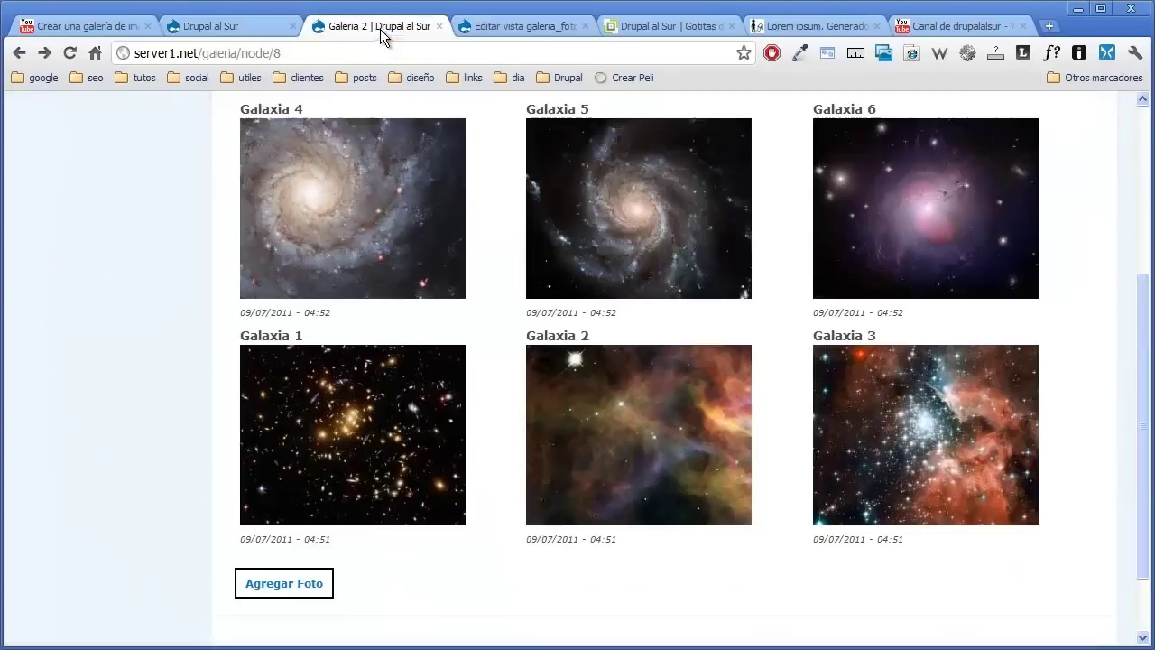
click(70, 52)
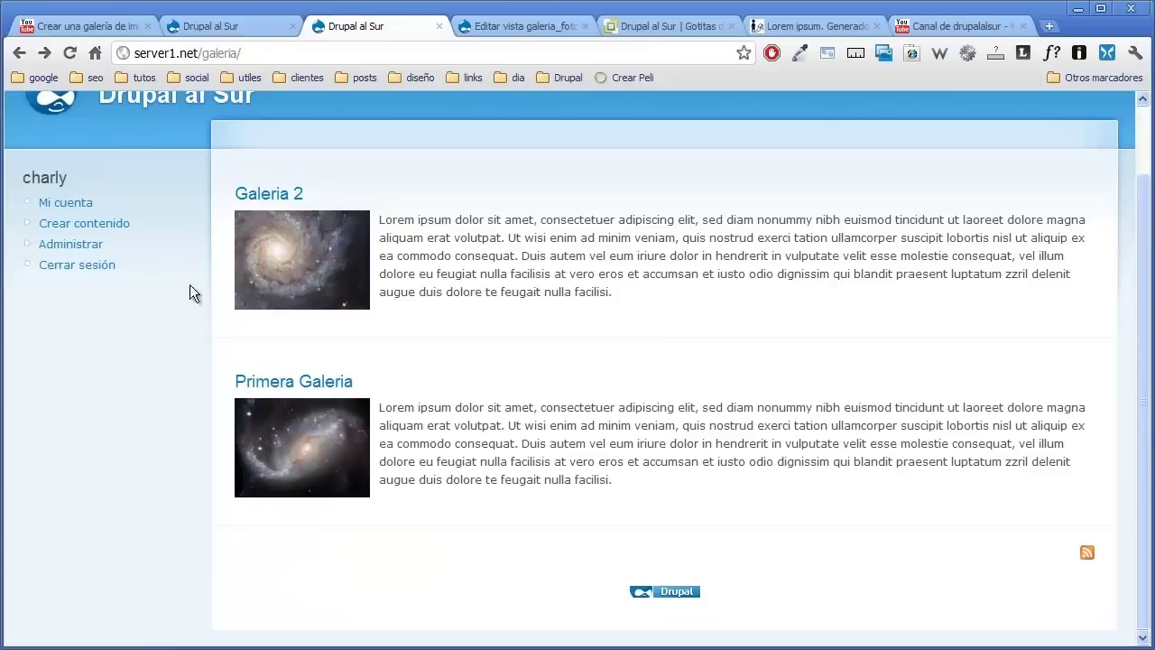
click(485, 27)
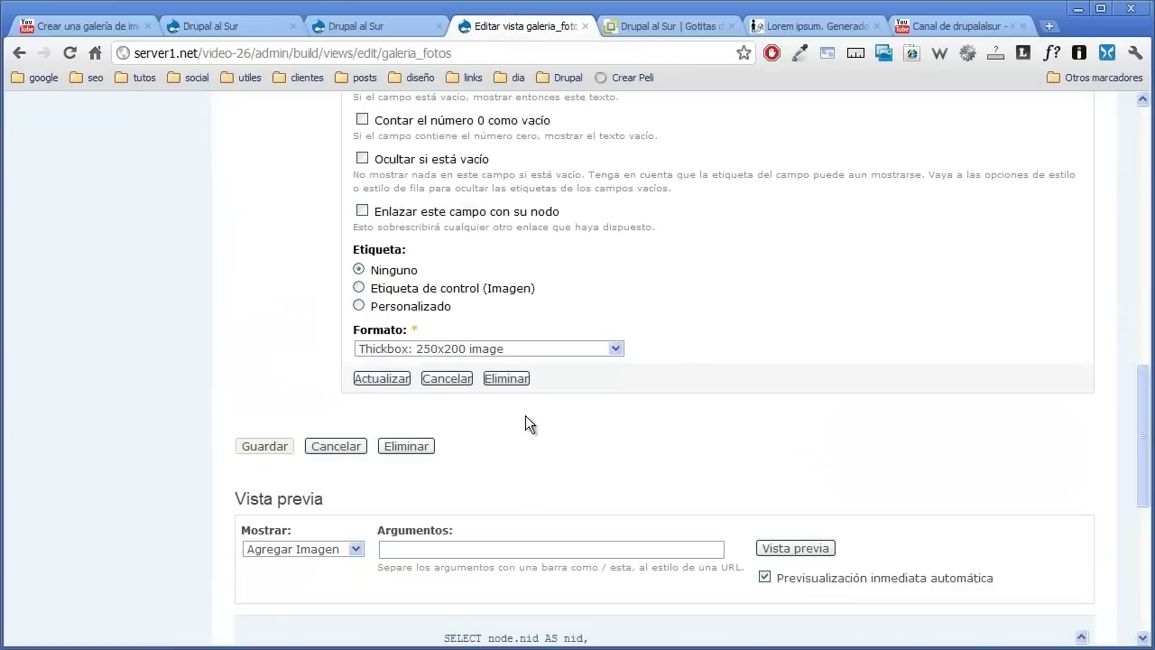
click(612, 348)
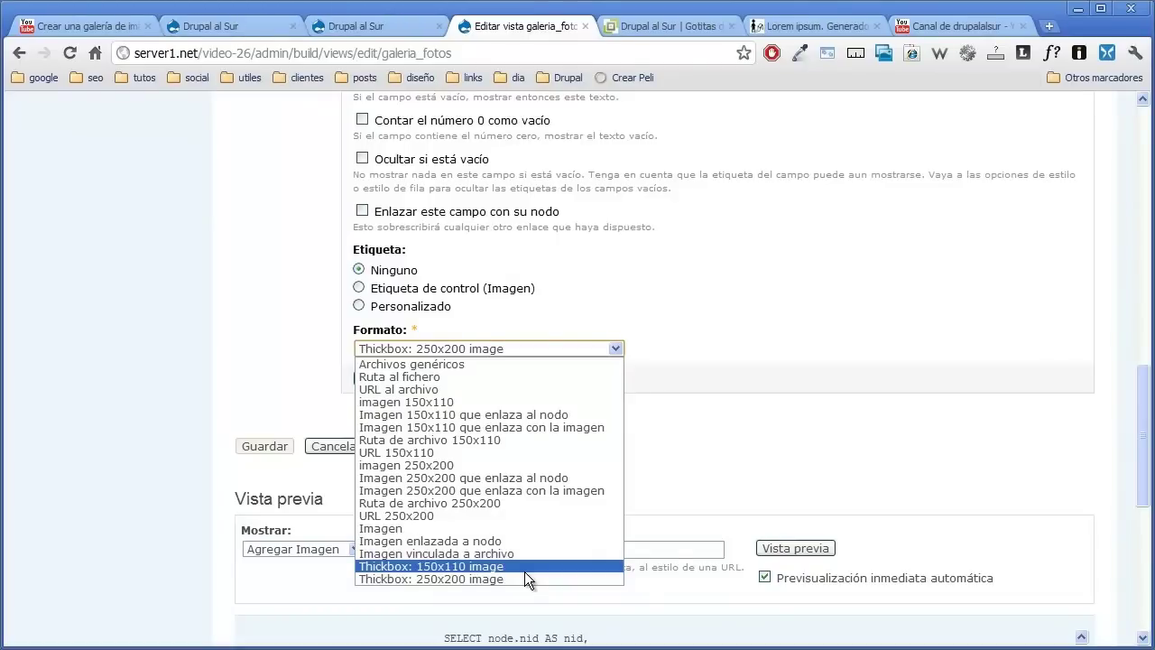
click(529, 400)
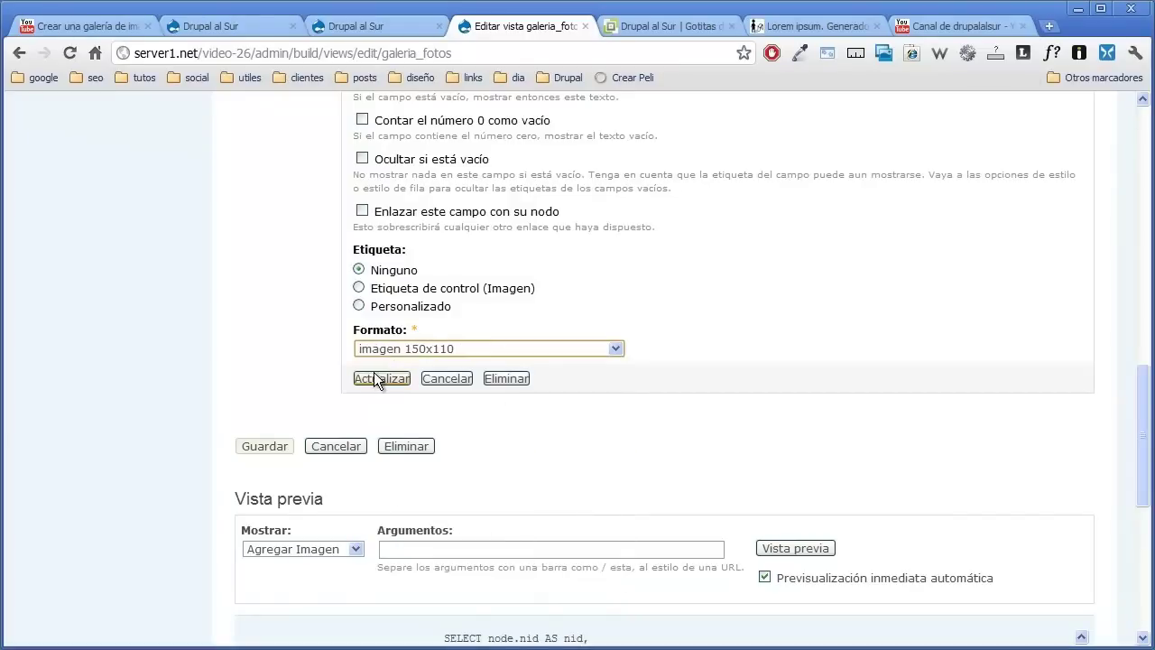
click(367, 380)
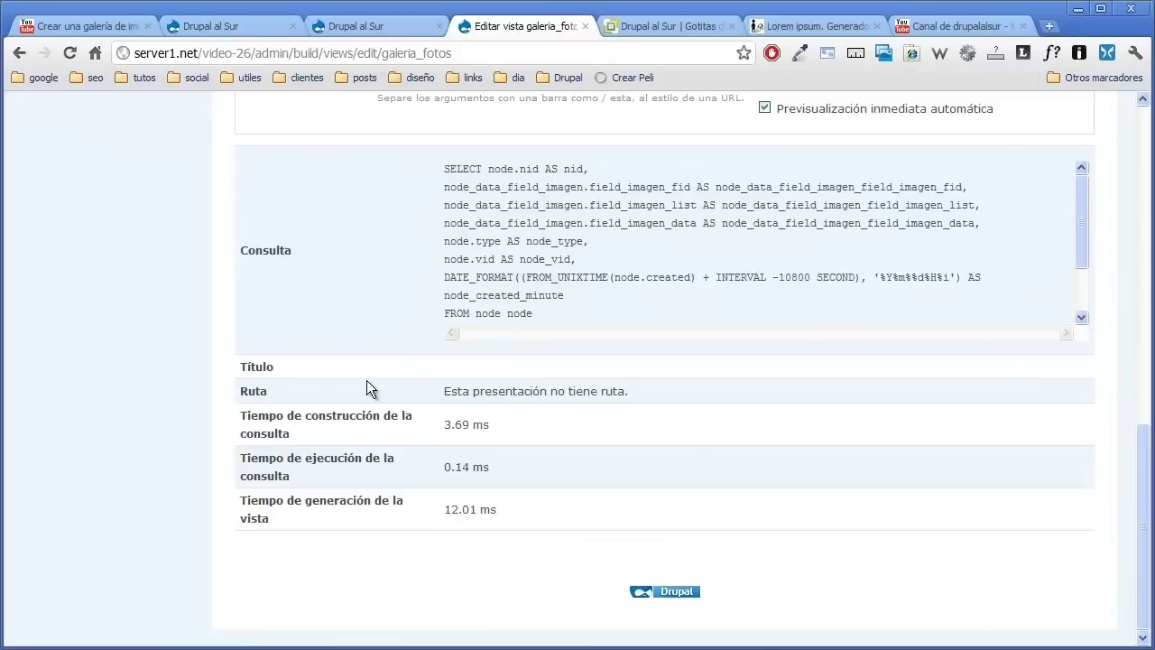
- Set the node types of the Agregar Imagen display to Galeria and apply the change
scroll(366, 379, up, 3)
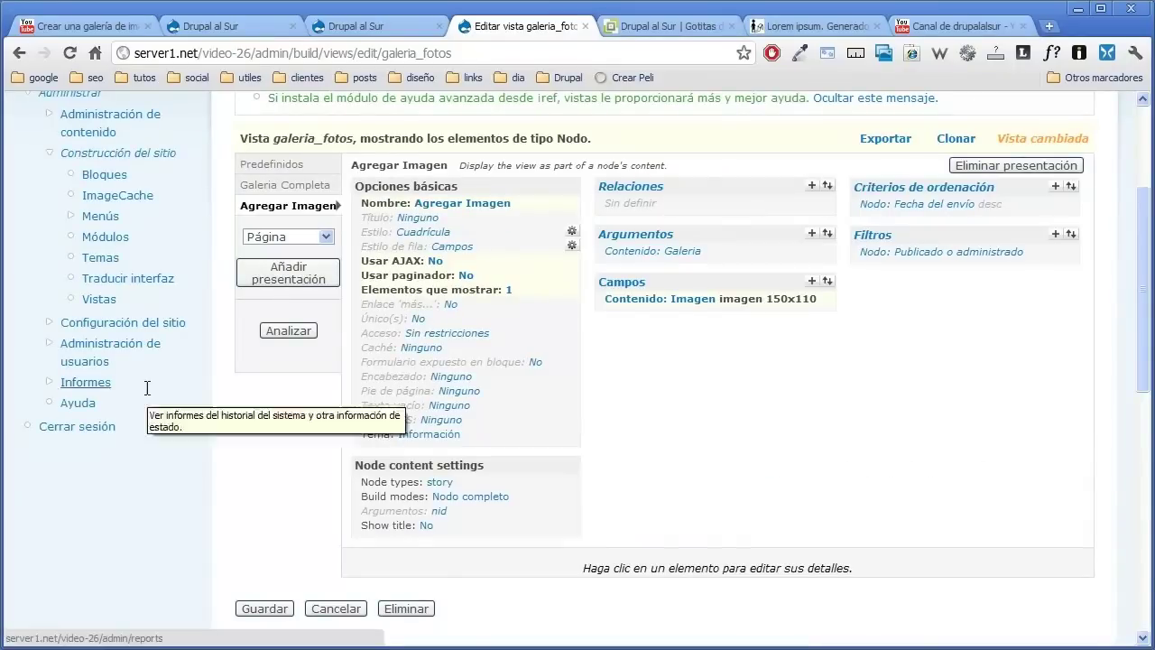
click(438, 485)
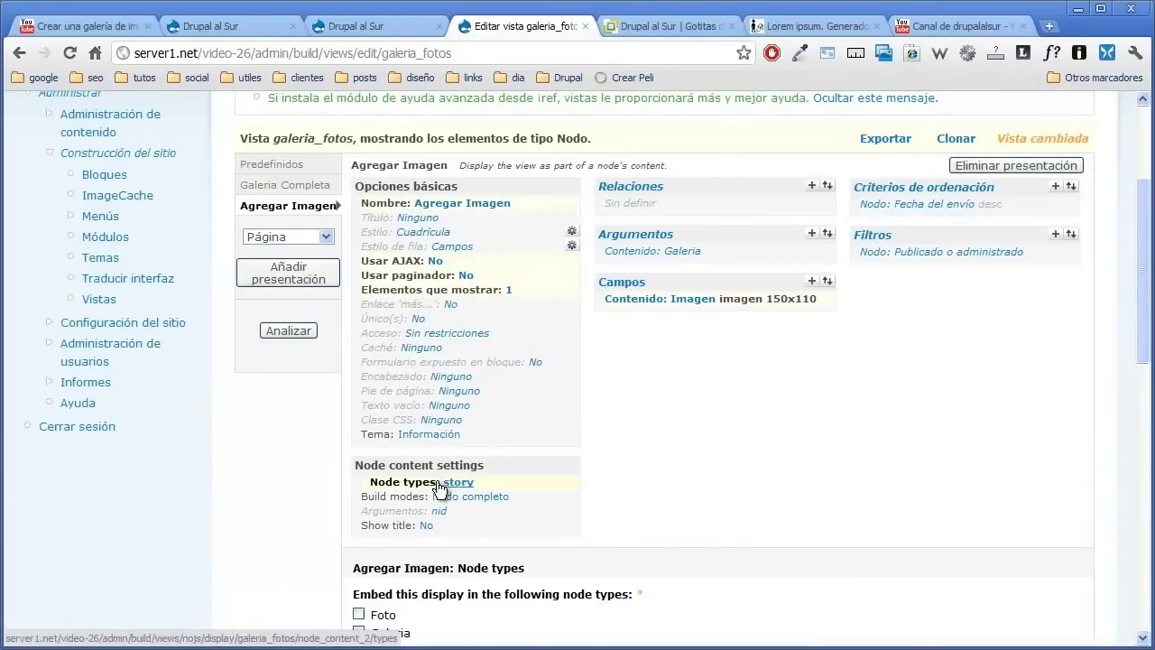
scroll(396, 397, down, 1)
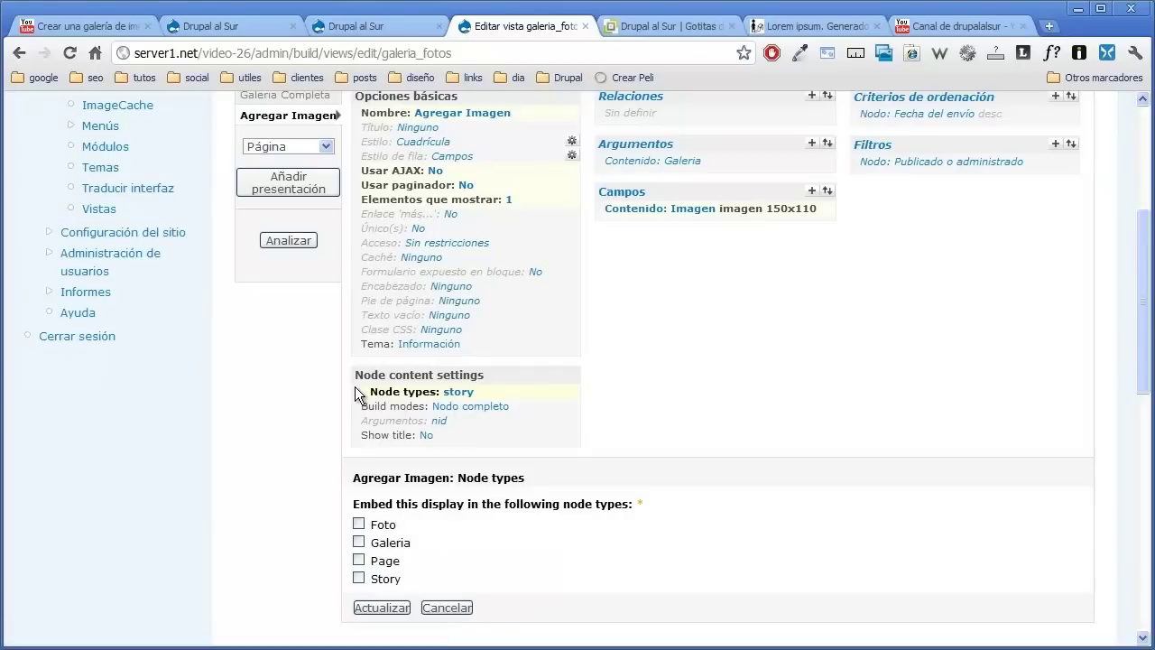
click(359, 542)
click(379, 607)
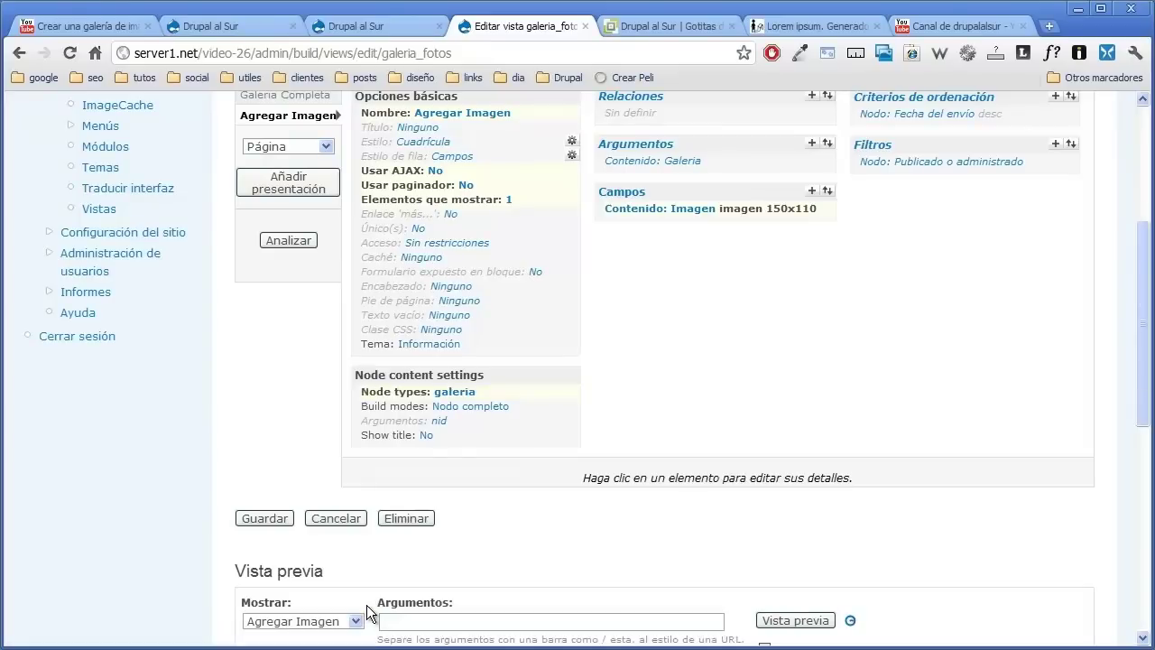
- Set the build modes of the Agregar Imagen display to Resumen only and save the galeria_fotos view
click(484, 410)
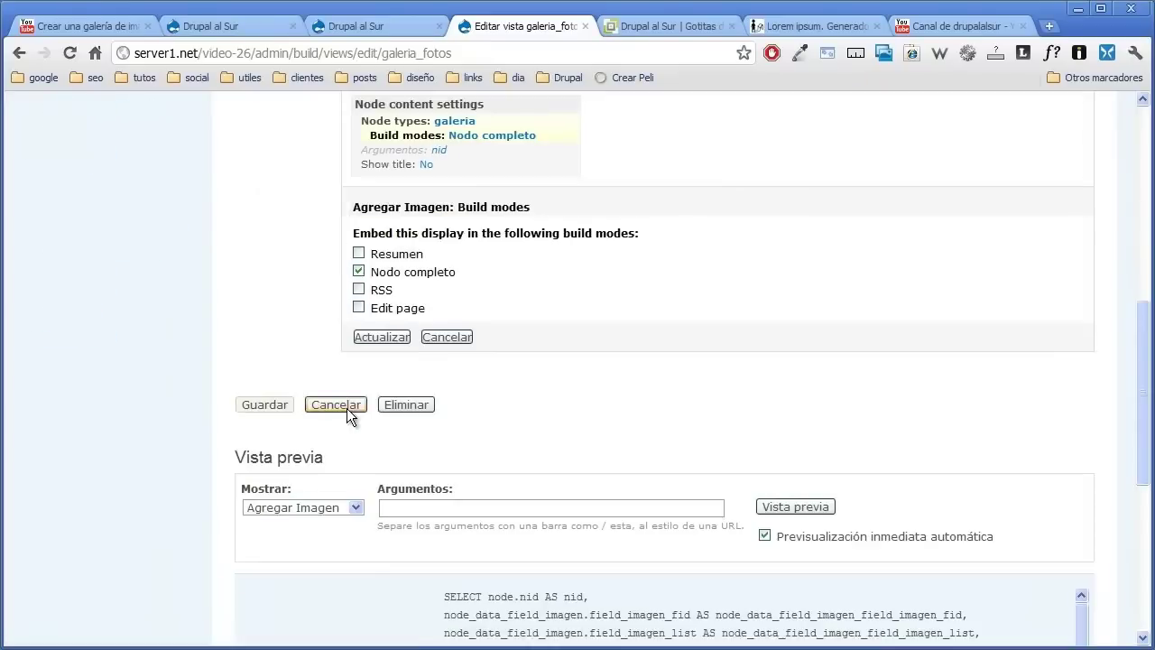
click(358, 253)
click(370, 336)
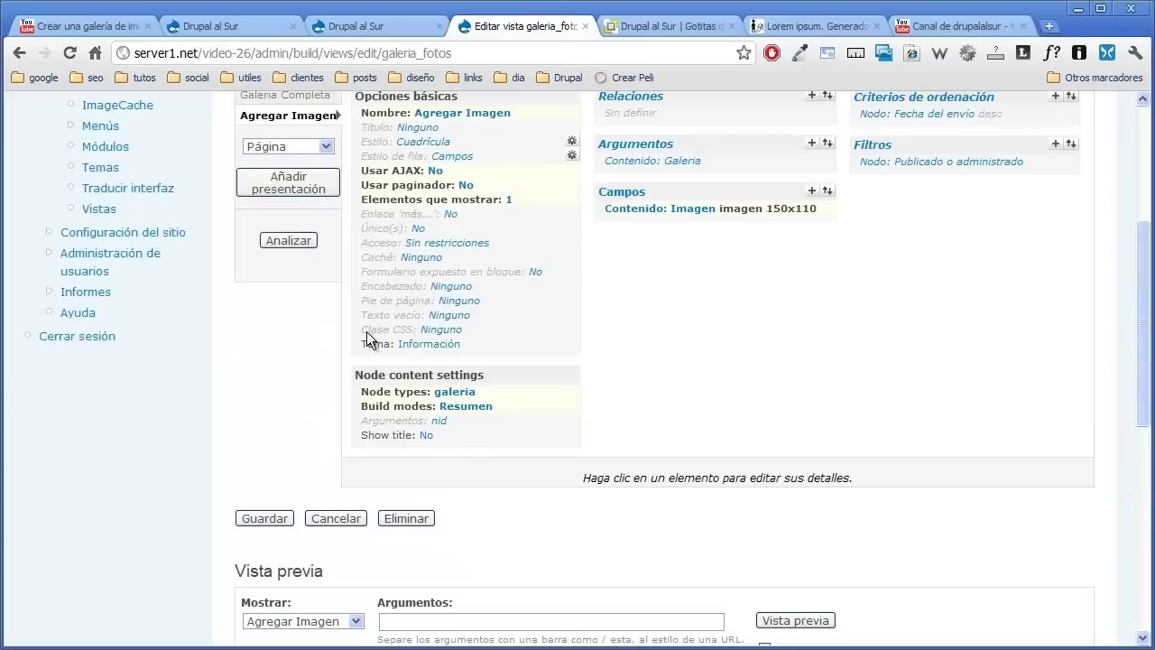
click(285, 516)
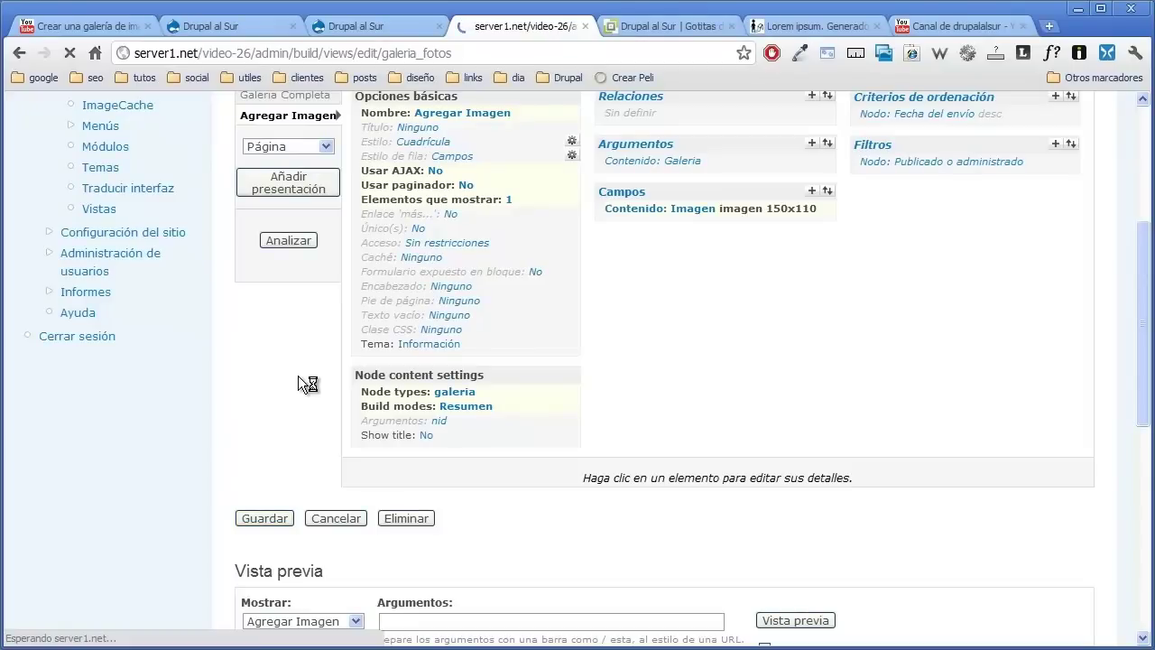
- Start a new Galeria node and enter "Gale Uno" as its title
scroll(400, 384, down, 4)
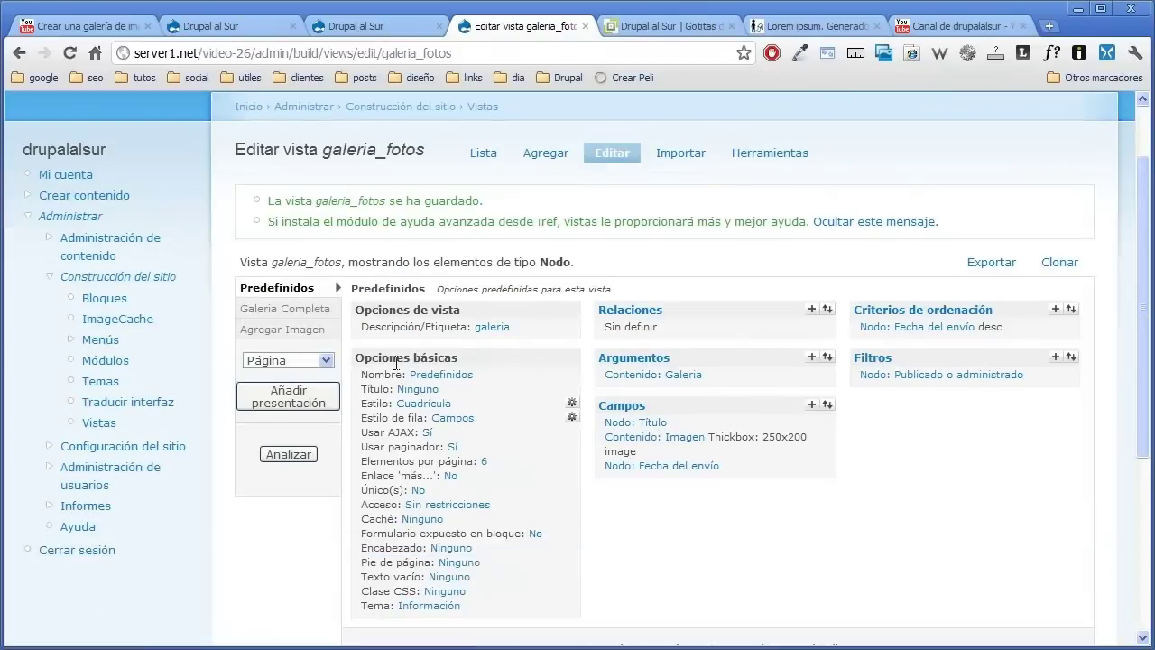
scroll(397, 371, up, 2)
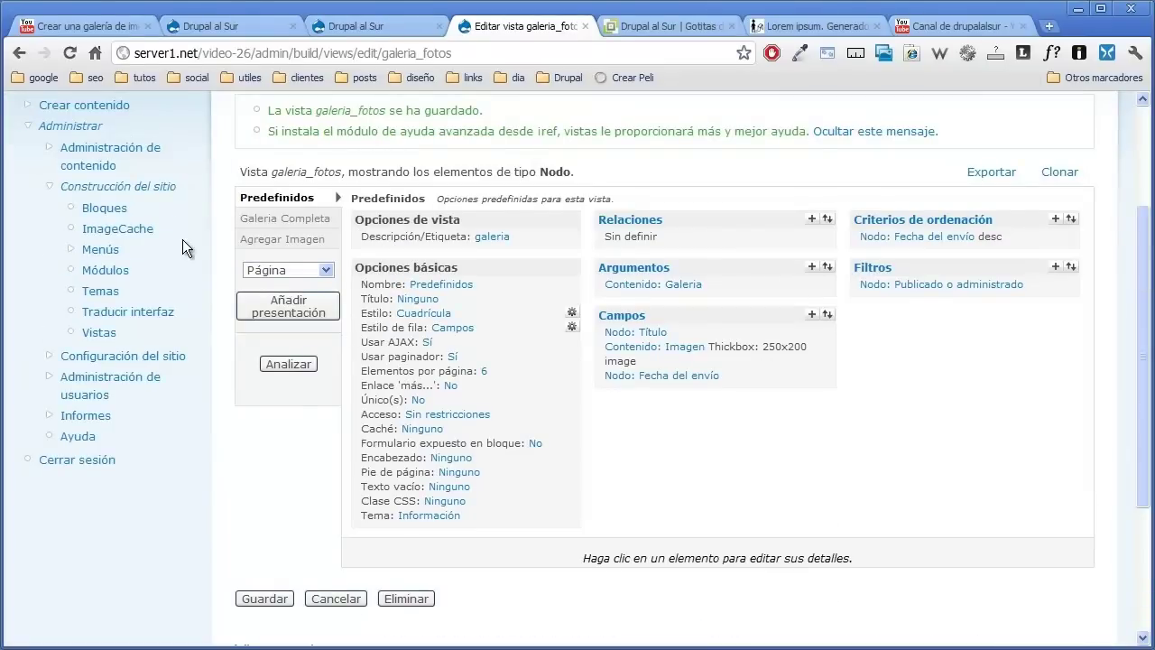
scroll(224, 205, up, 2)
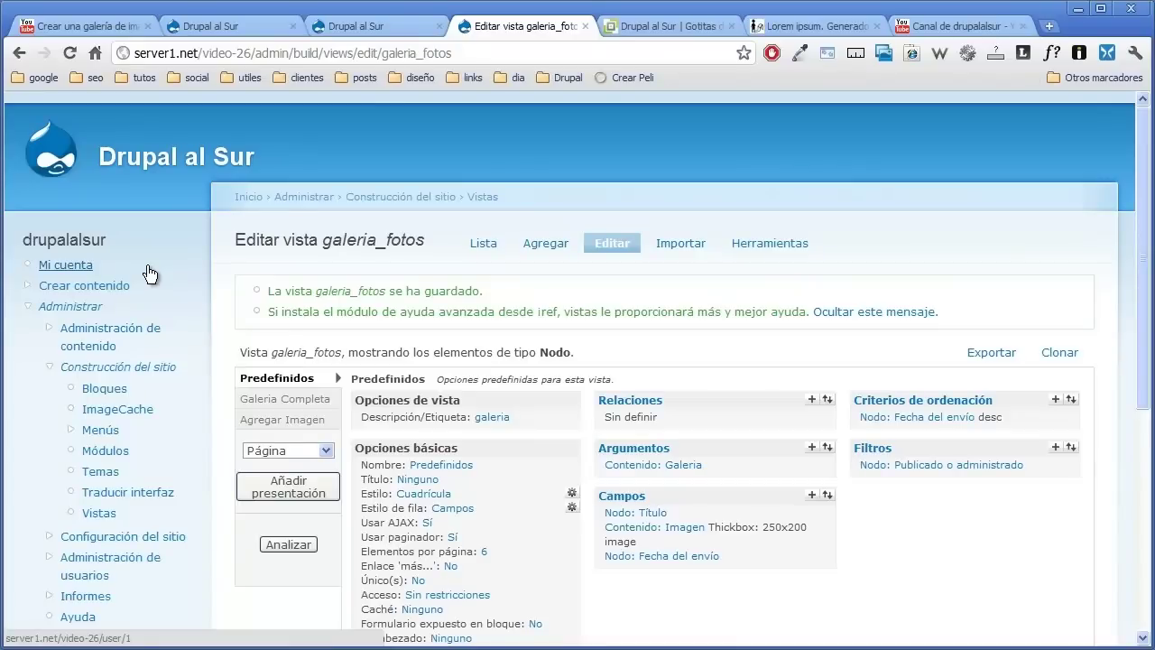
click(116, 296)
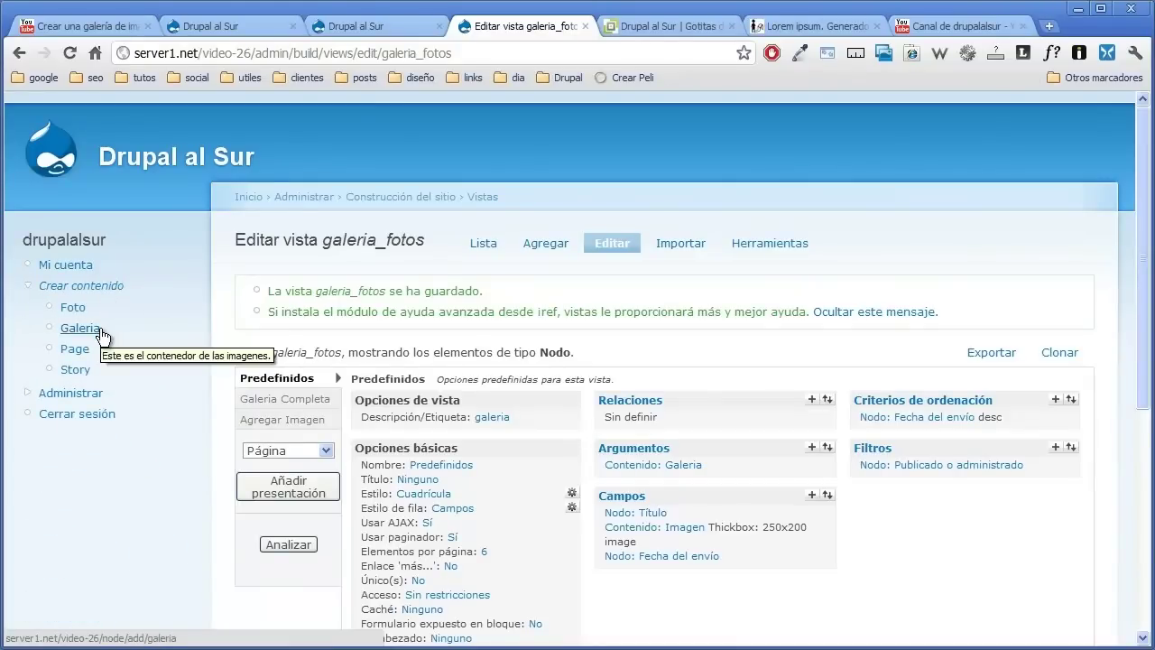
click(101, 334)
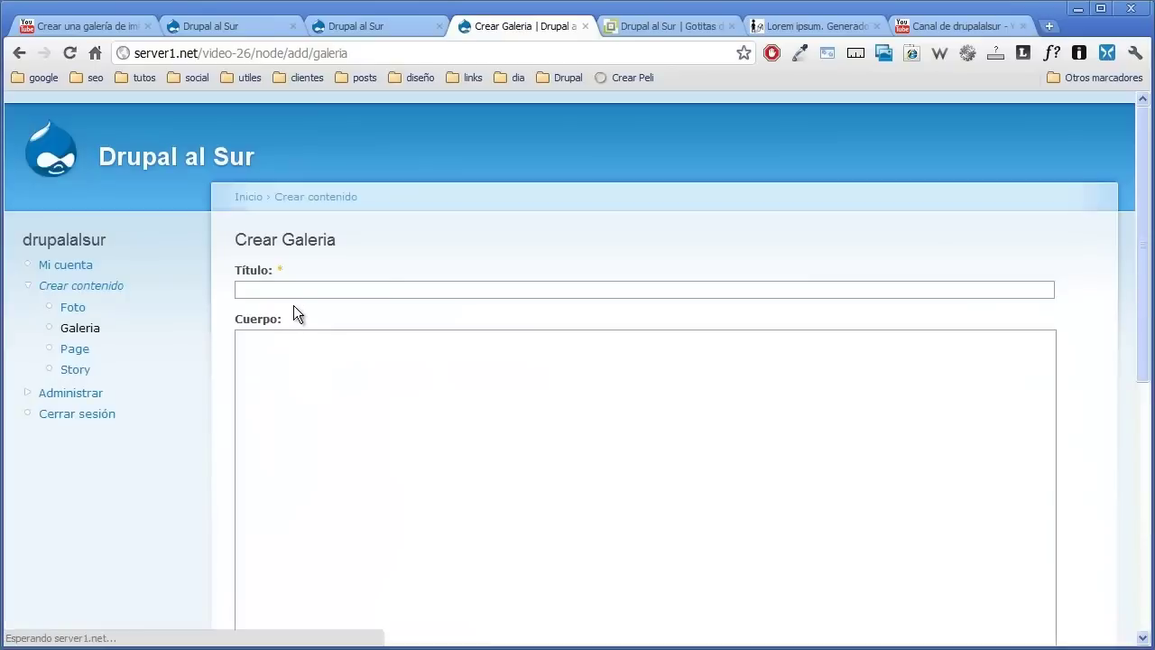
click(299, 289)
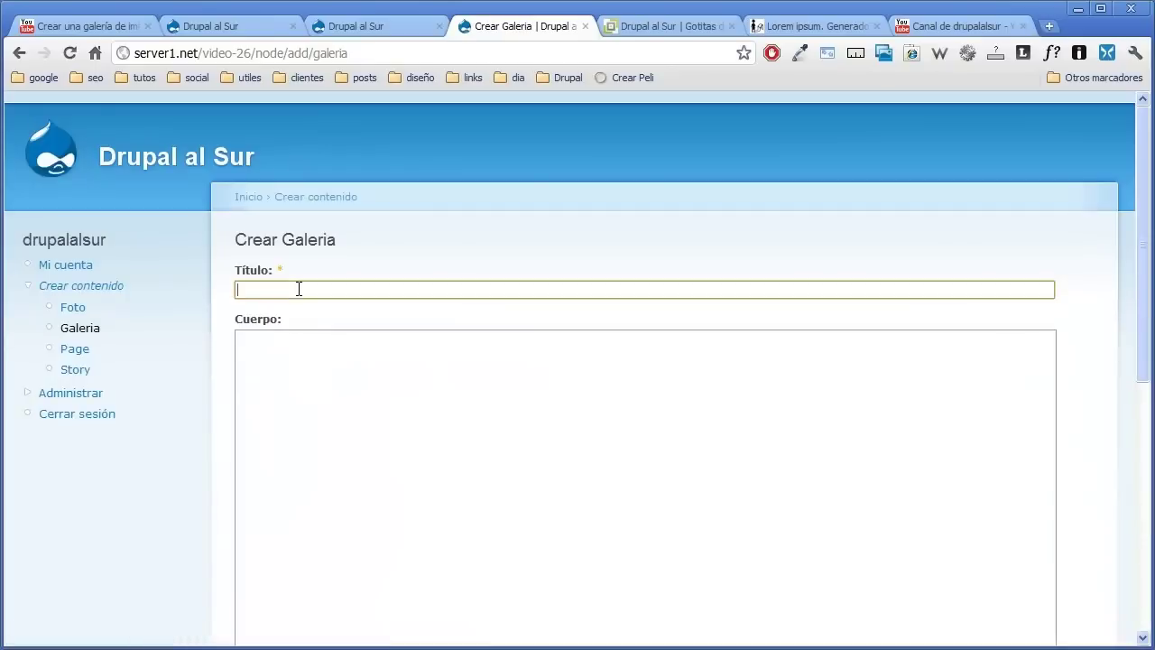
text(G)
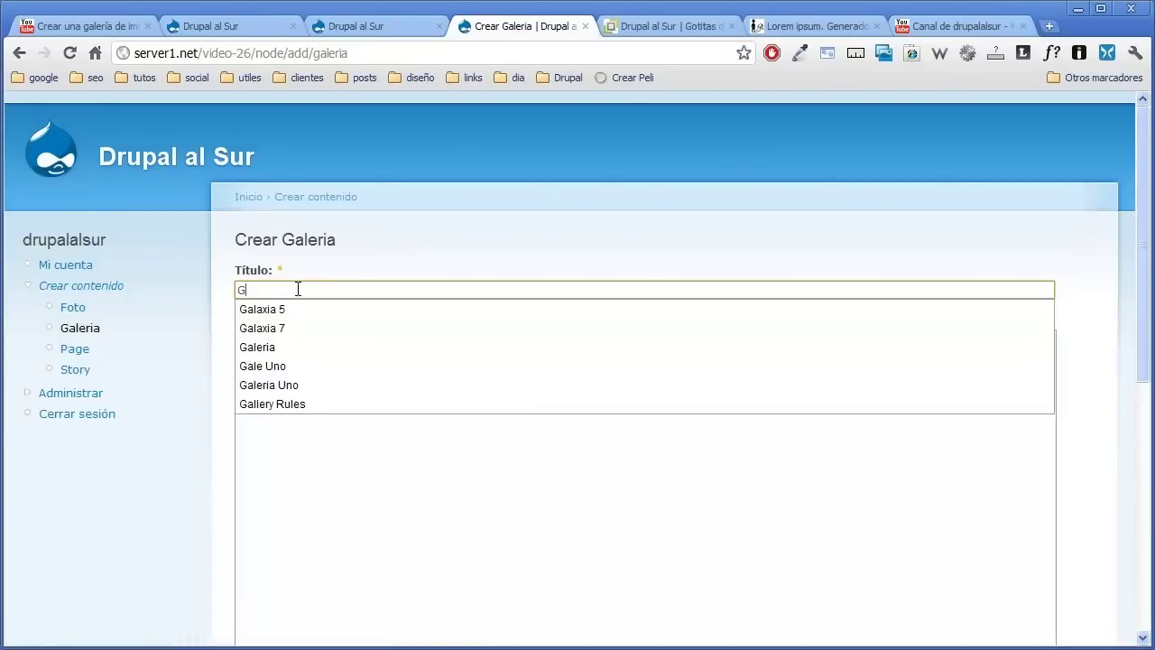
click(293, 366)
scroll(292, 360, down, 2)
click(293, 360)
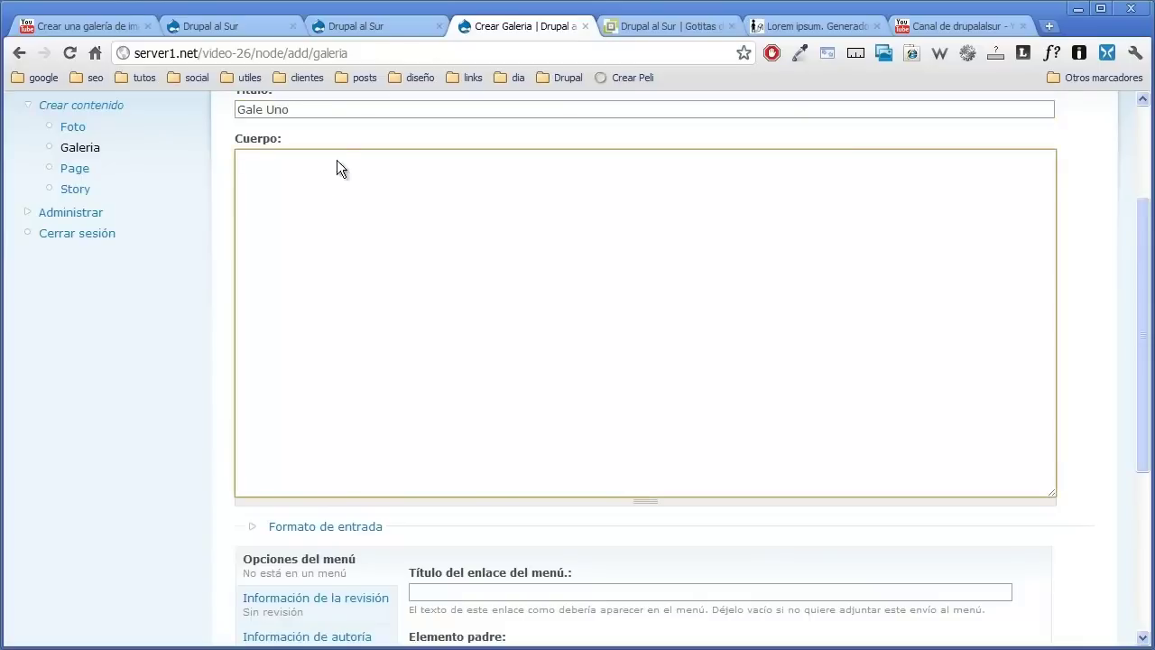
- Glance at the sample gallery's front page, correct the new gallery's title to "Galeria Uno" and save the node
click(361, 23)
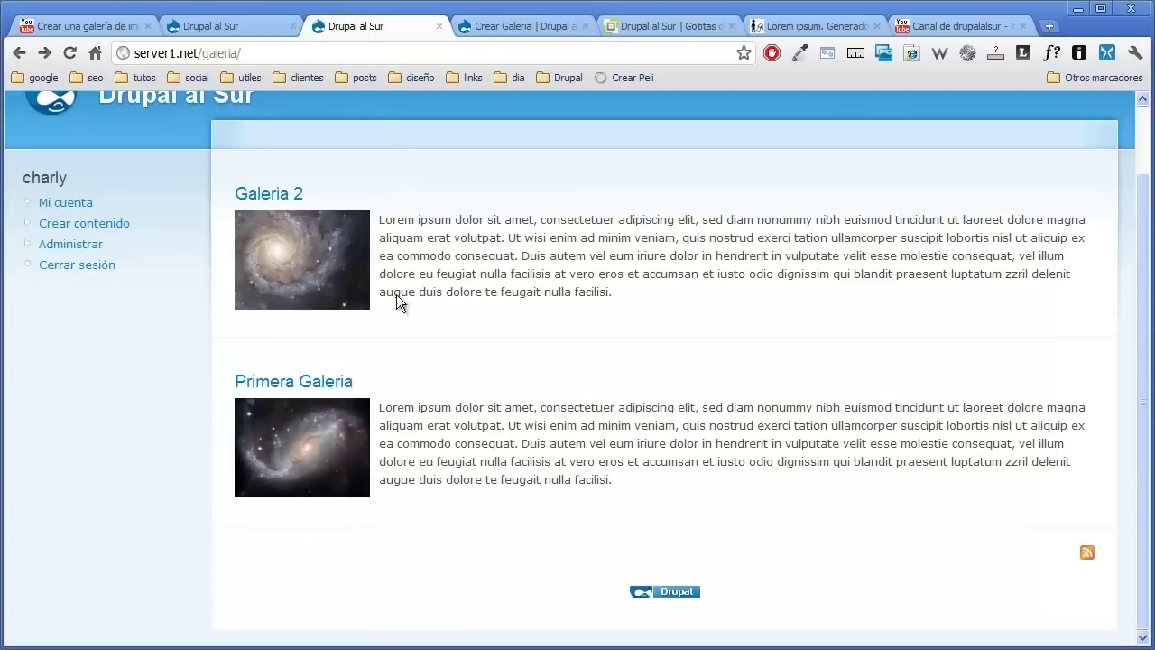
click(521, 26)
scroll(277, 290, down, 3)
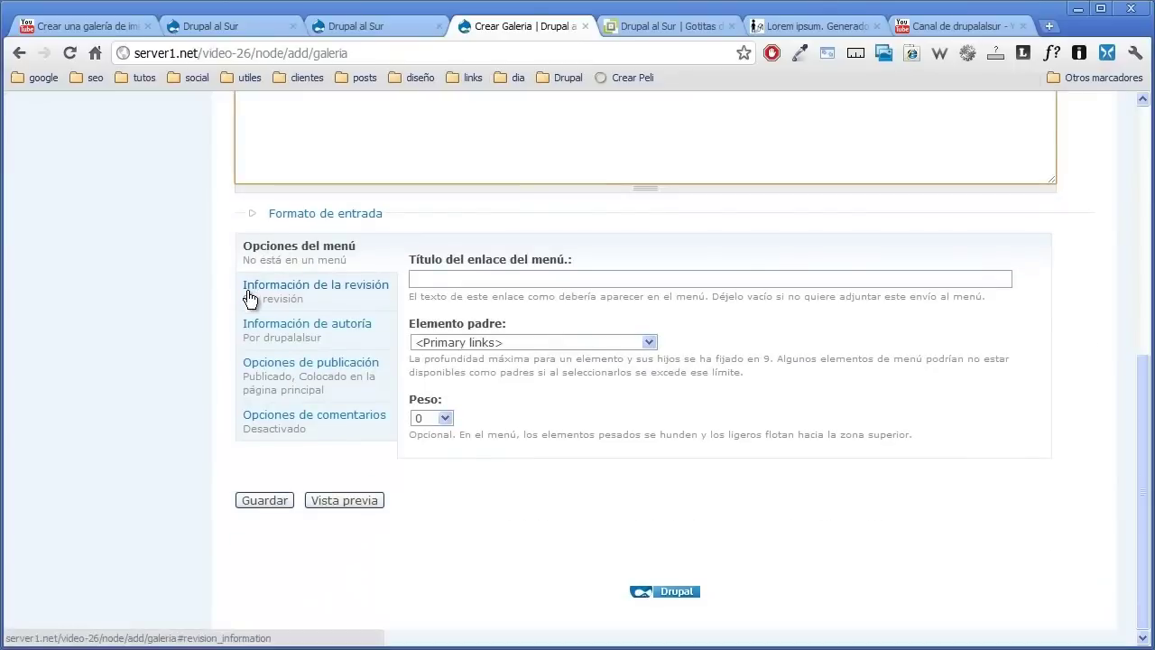
click(268, 439)
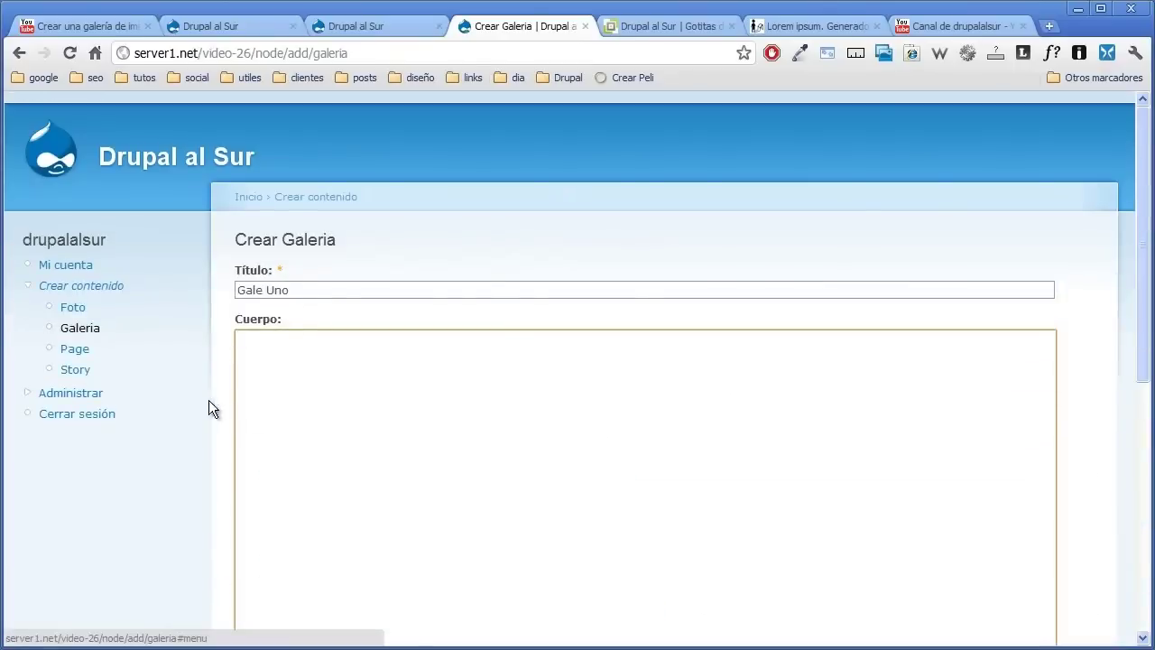
scroll(202, 443, down, 6)
scroll(214, 430, up, 6)
click(269, 334)
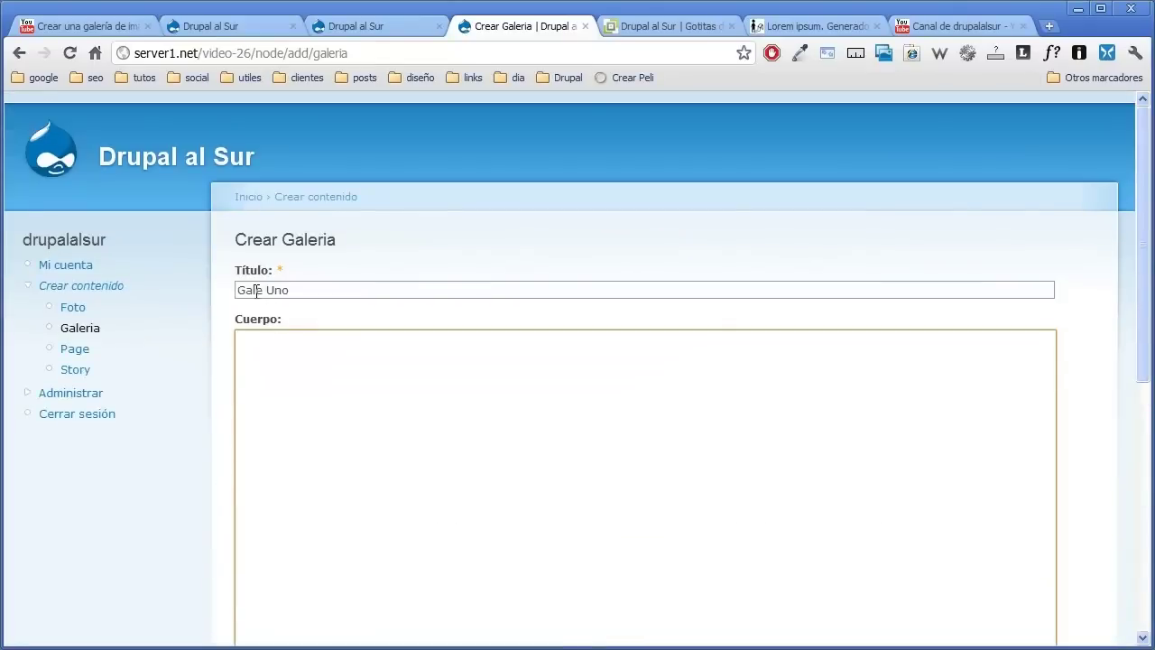
click(261, 290)
text(ria)
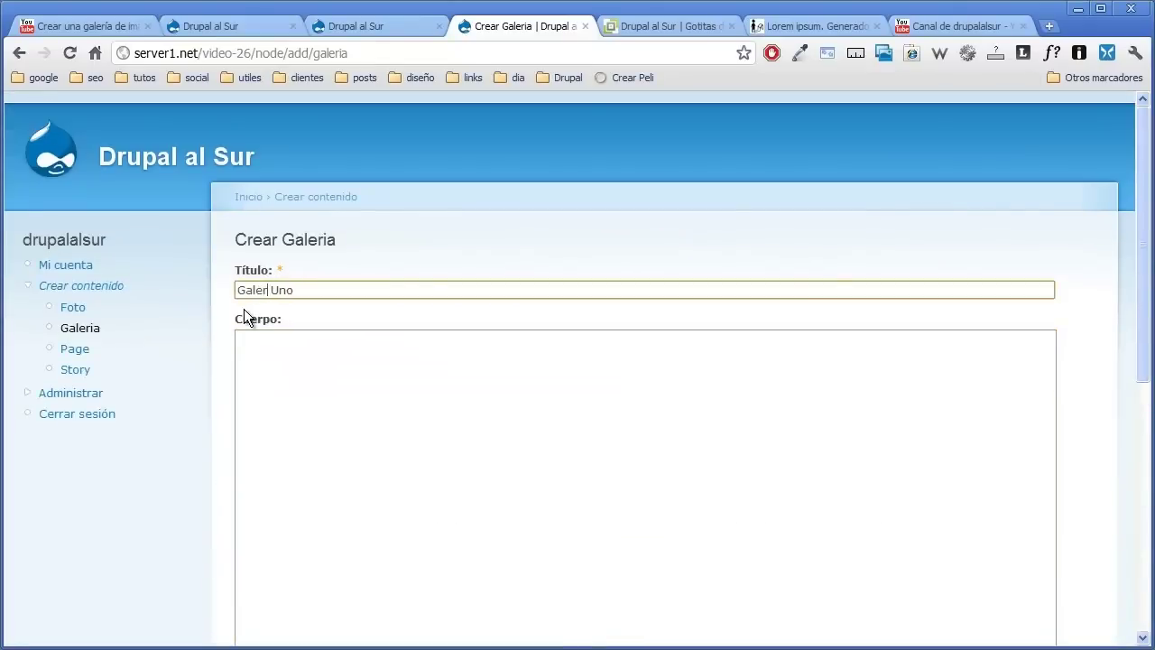
scroll(244, 345, down, 5)
click(271, 544)
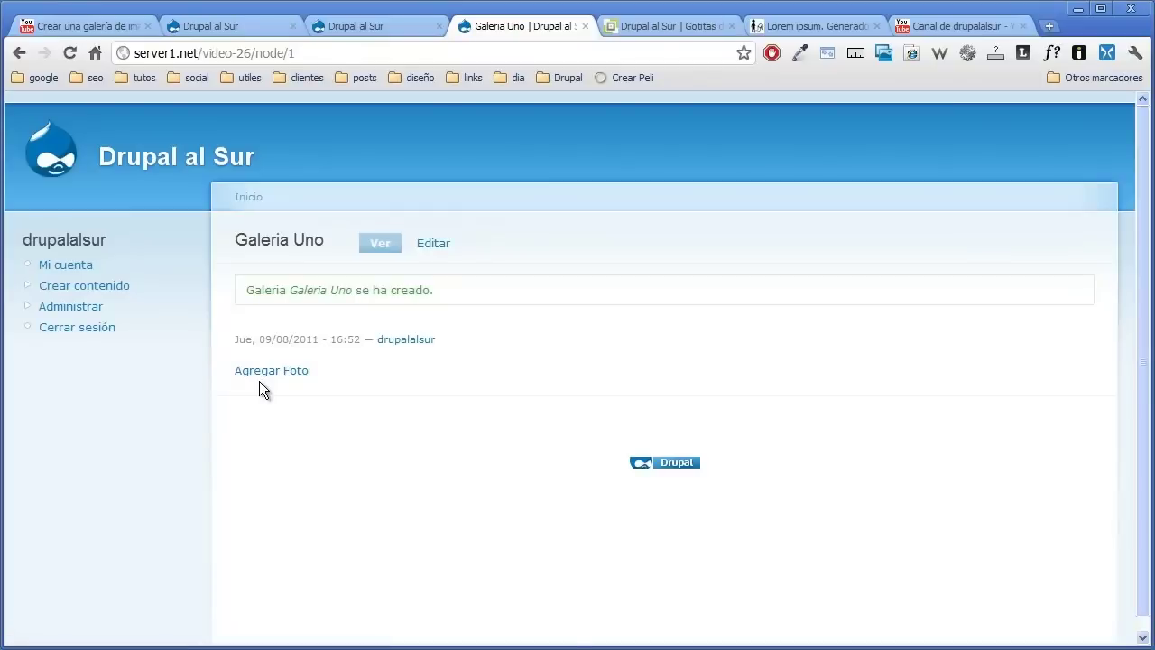
- Create and save a second Galeria node titled "Galeria Dos"
click(114, 286)
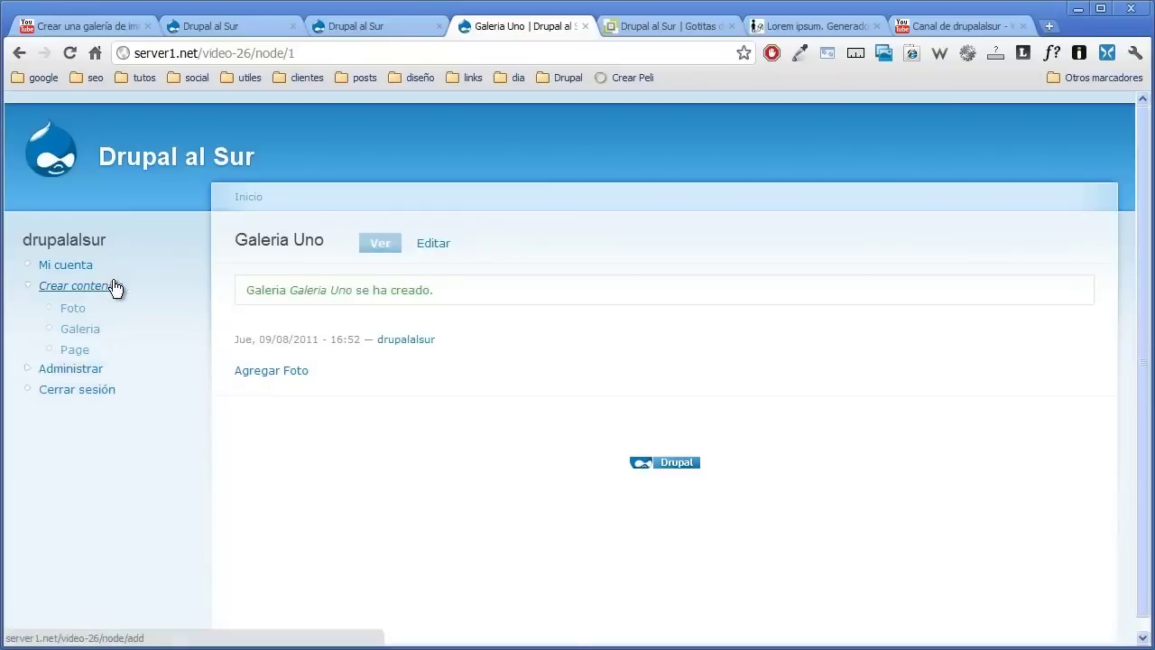
click(94, 327)
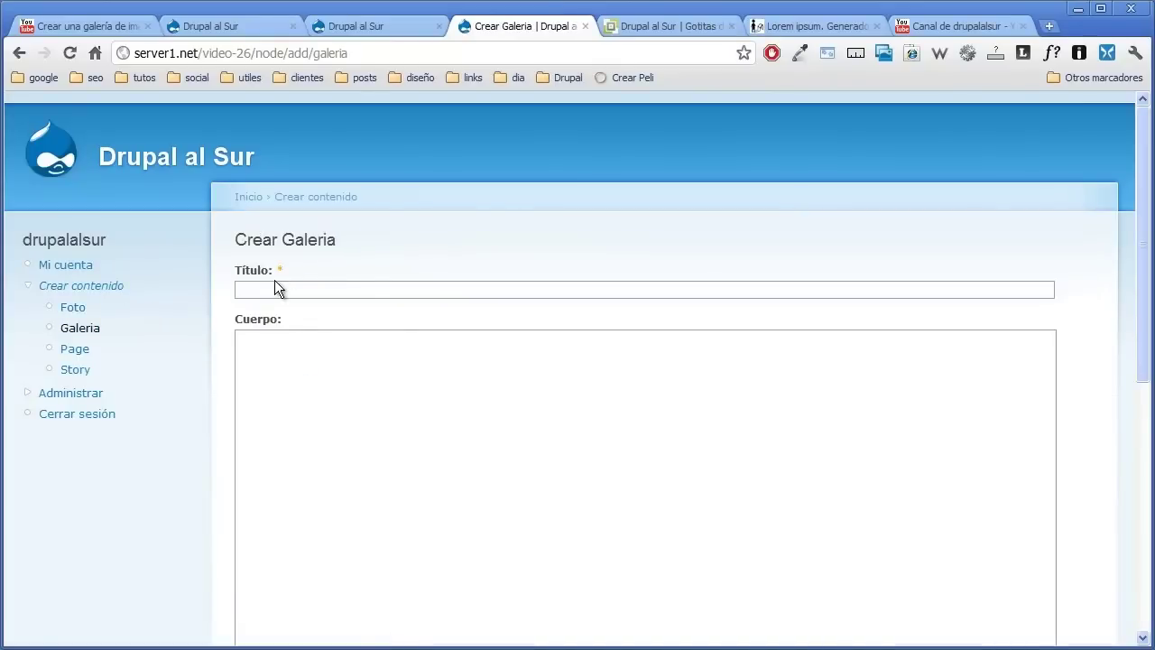
click(274, 283)
text(G)
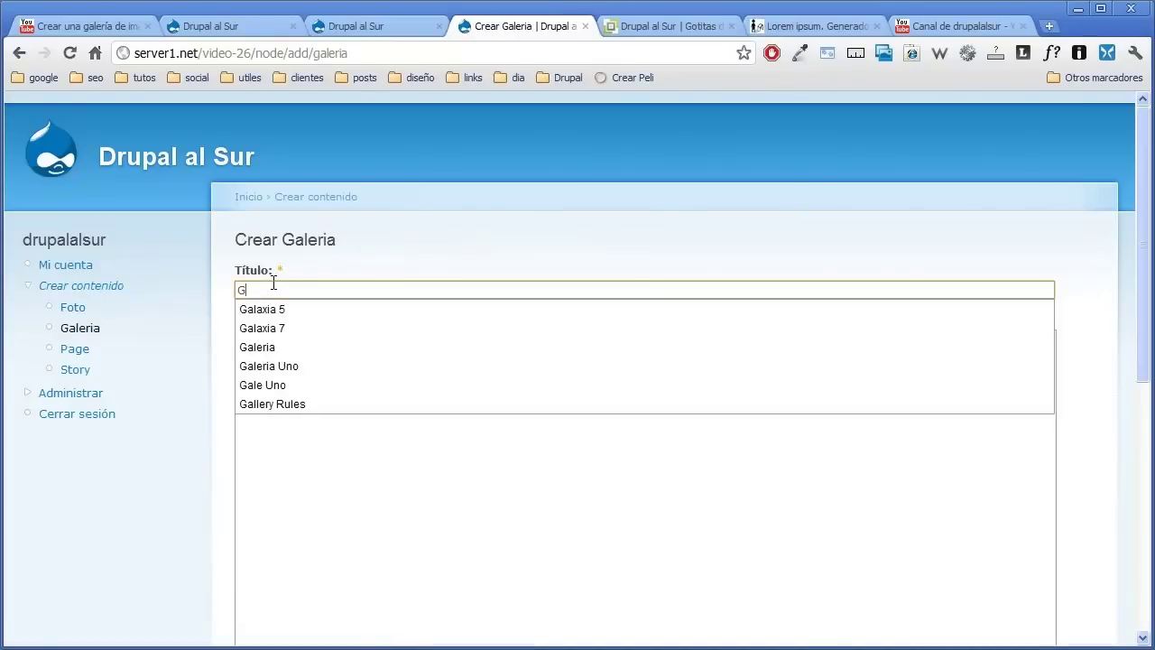
text(aleria Dos)
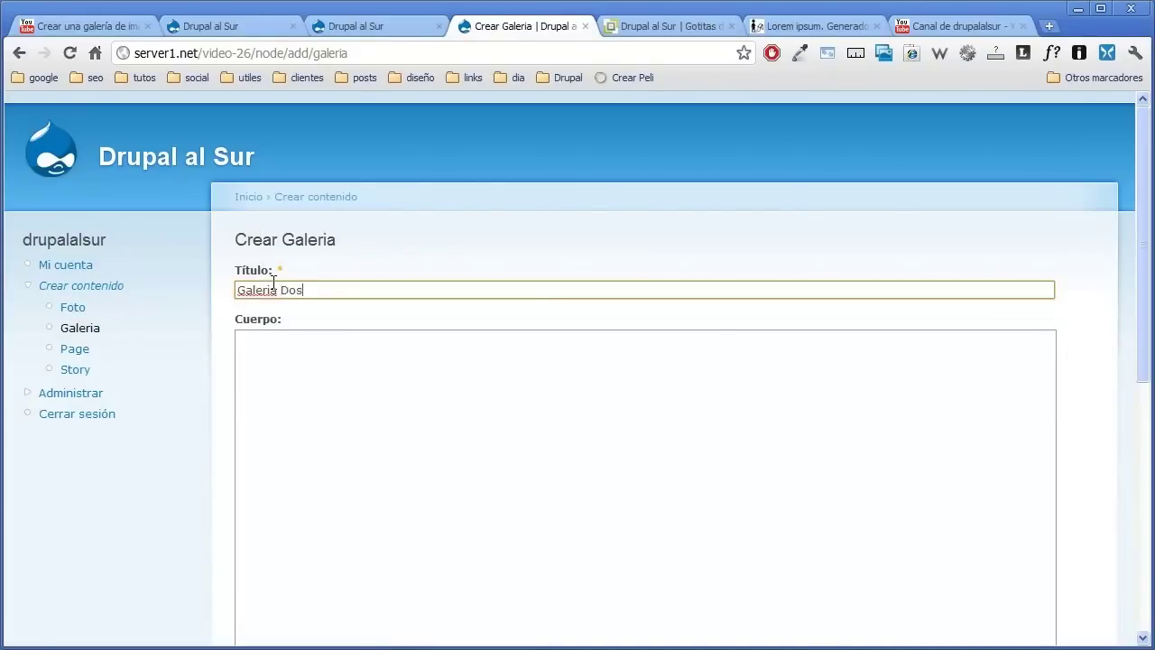
scroll(261, 297, down, 6)
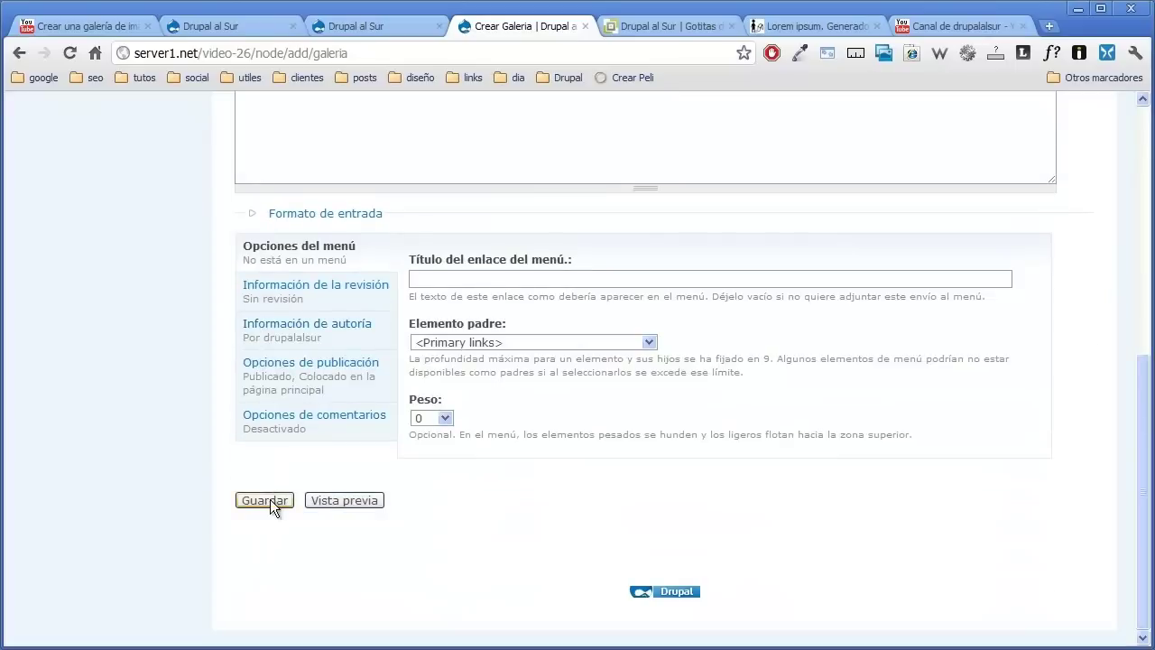
click(265, 500)
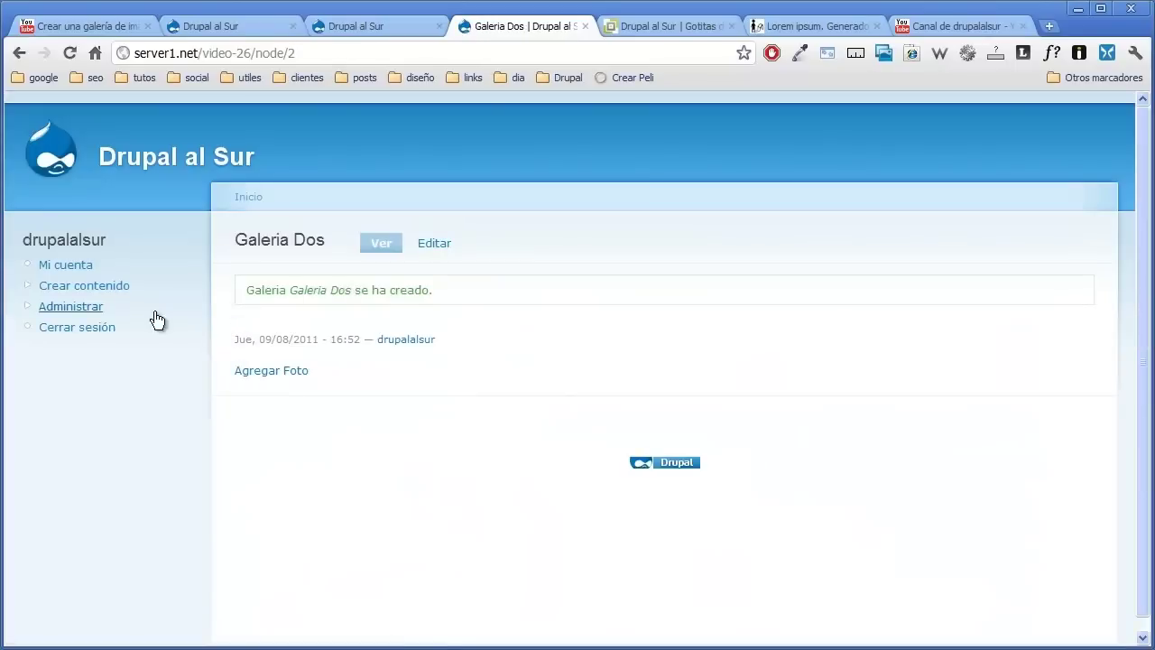
- Start a new Foto node and title it "Foto 1"
click(86, 287)
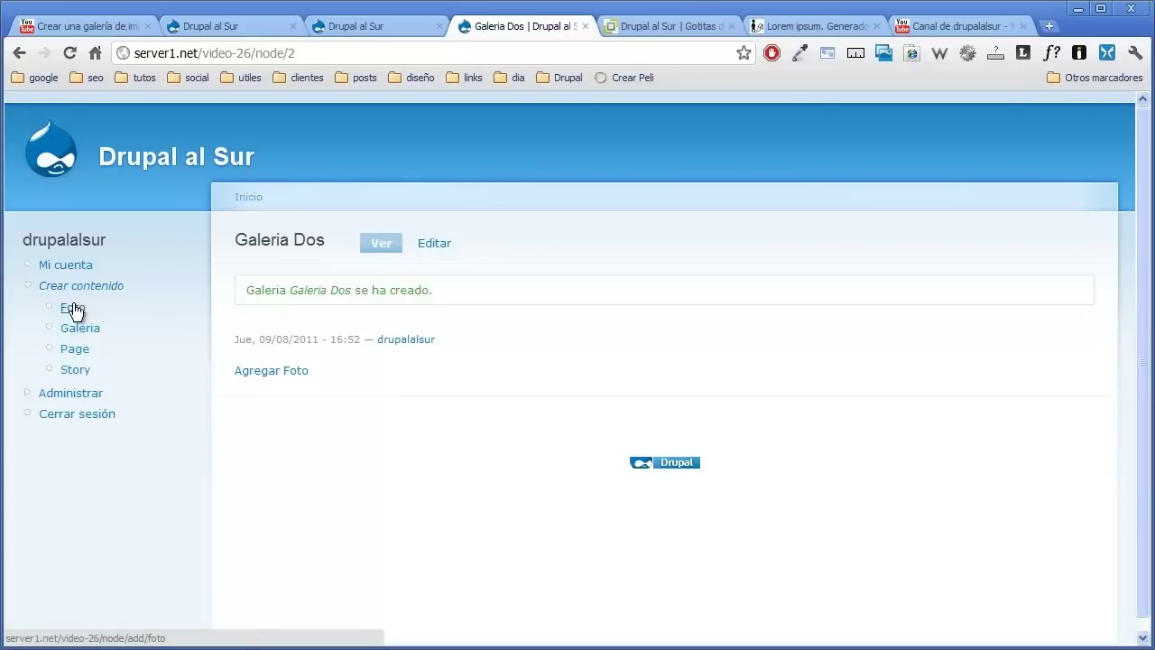
click(72, 308)
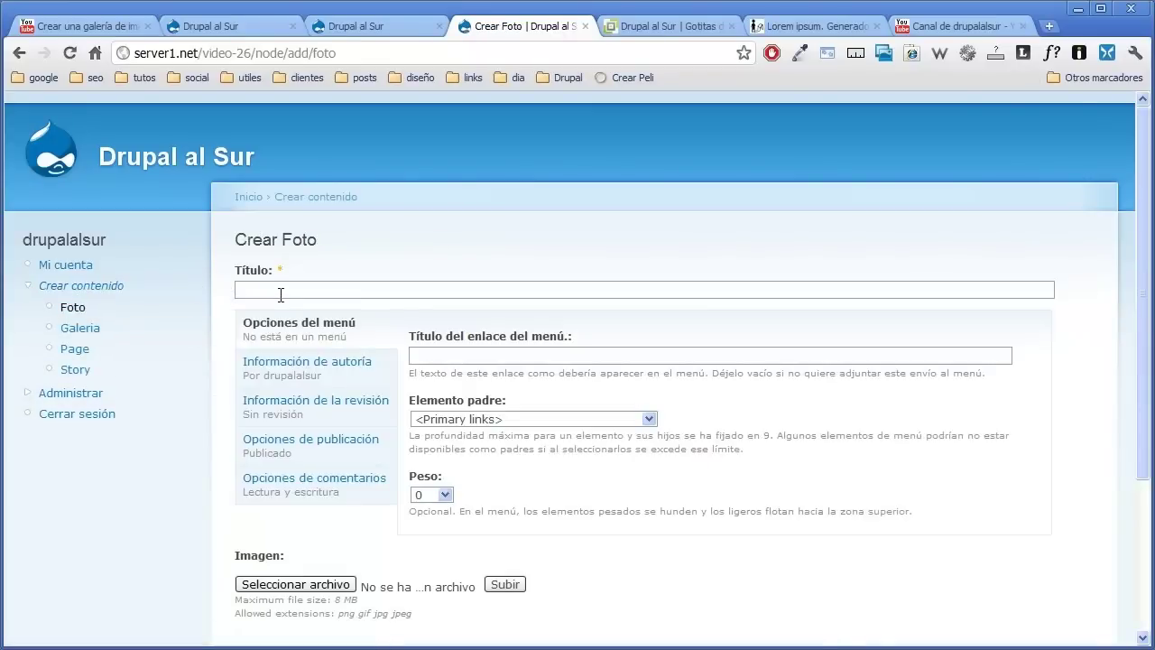
click(280, 289)
text(Fotos)
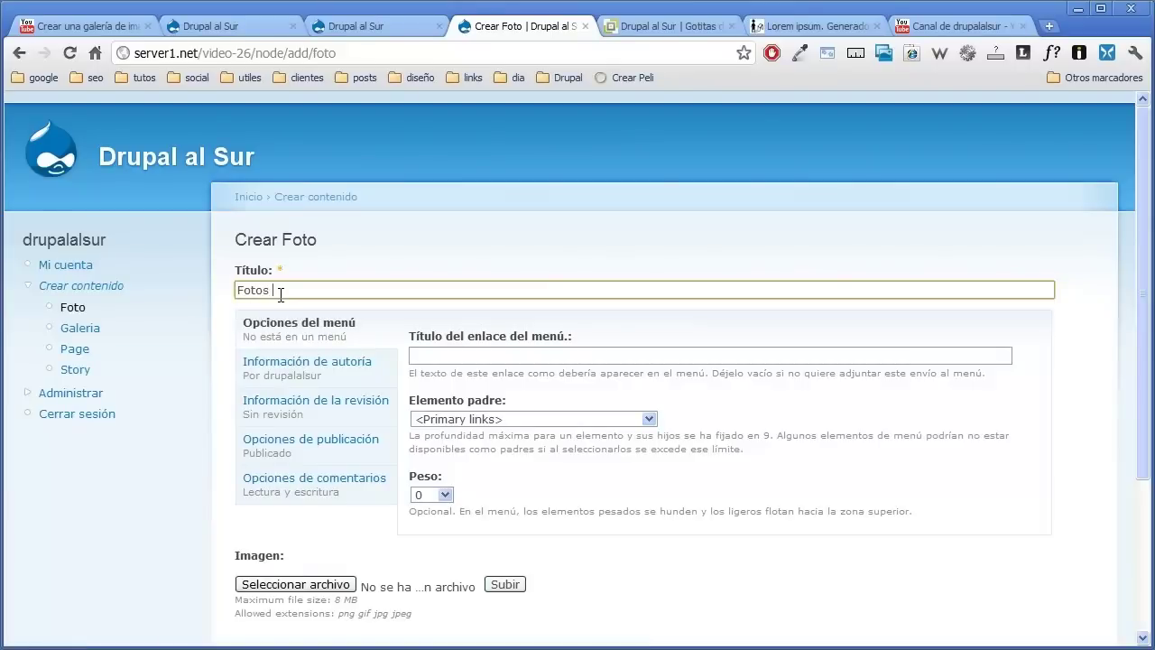
key(BackSpace)
click(271, 305)
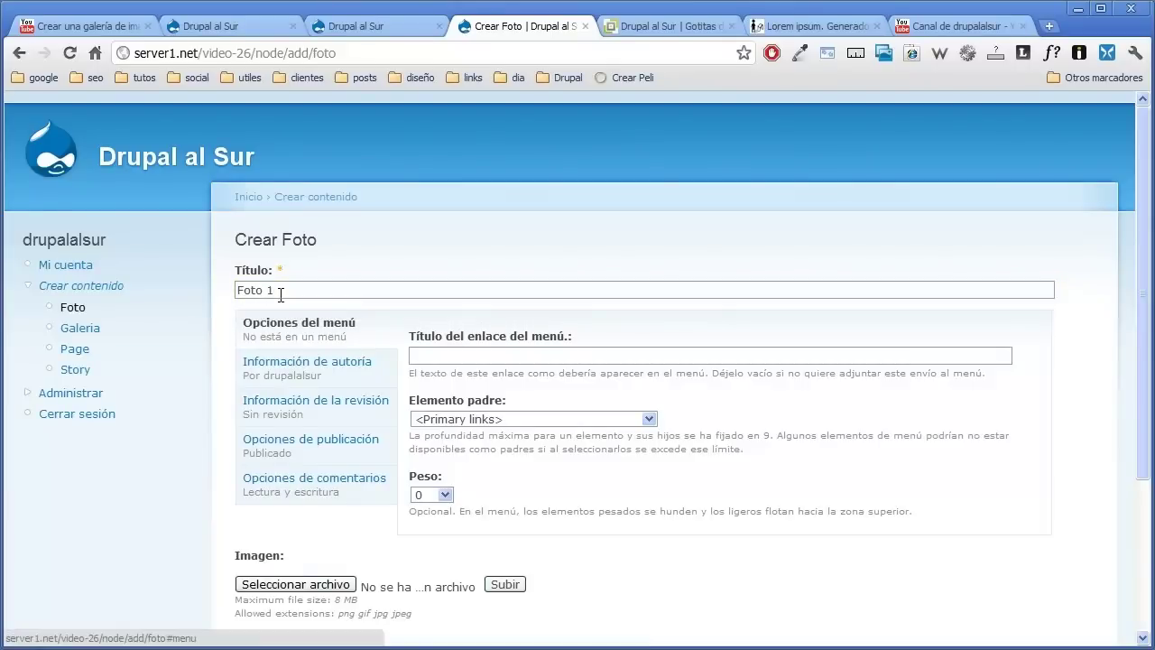
- Upload s109e5875.jpg from the Cosmos/top100 folder in Mis imágenes on drive C: as Foto 1's image
scroll(285, 322, down, 3)
click(286, 405)
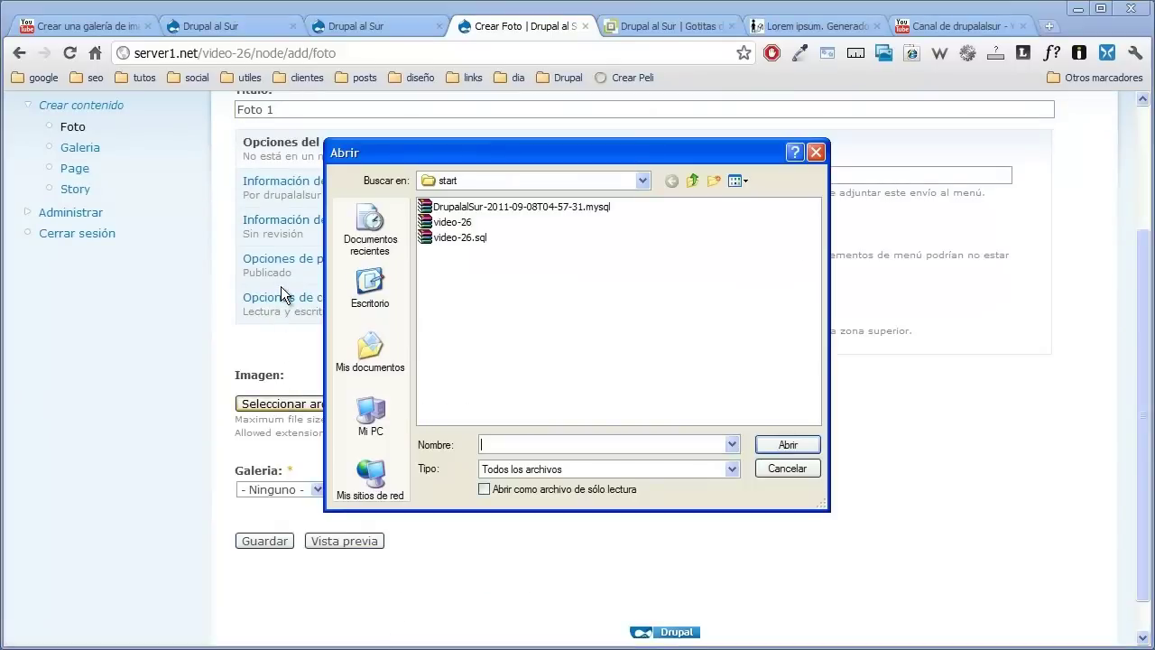
click(369, 415)
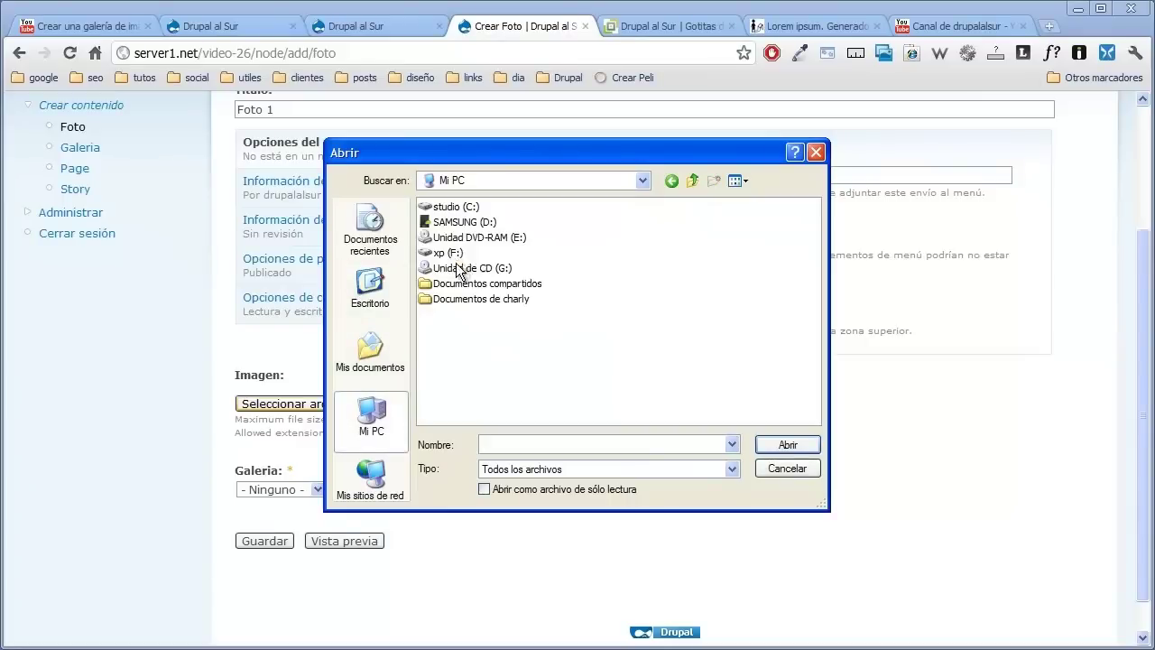
double_click(466, 208)
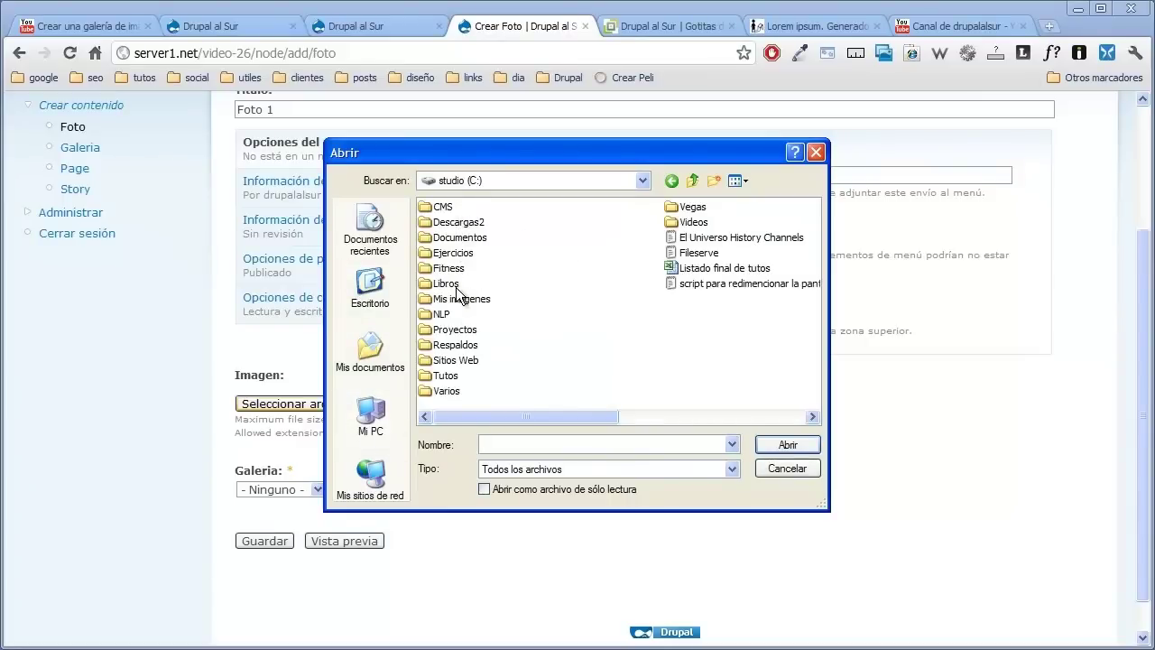
double_click(458, 300)
double_click(448, 268)
double_click(444, 237)
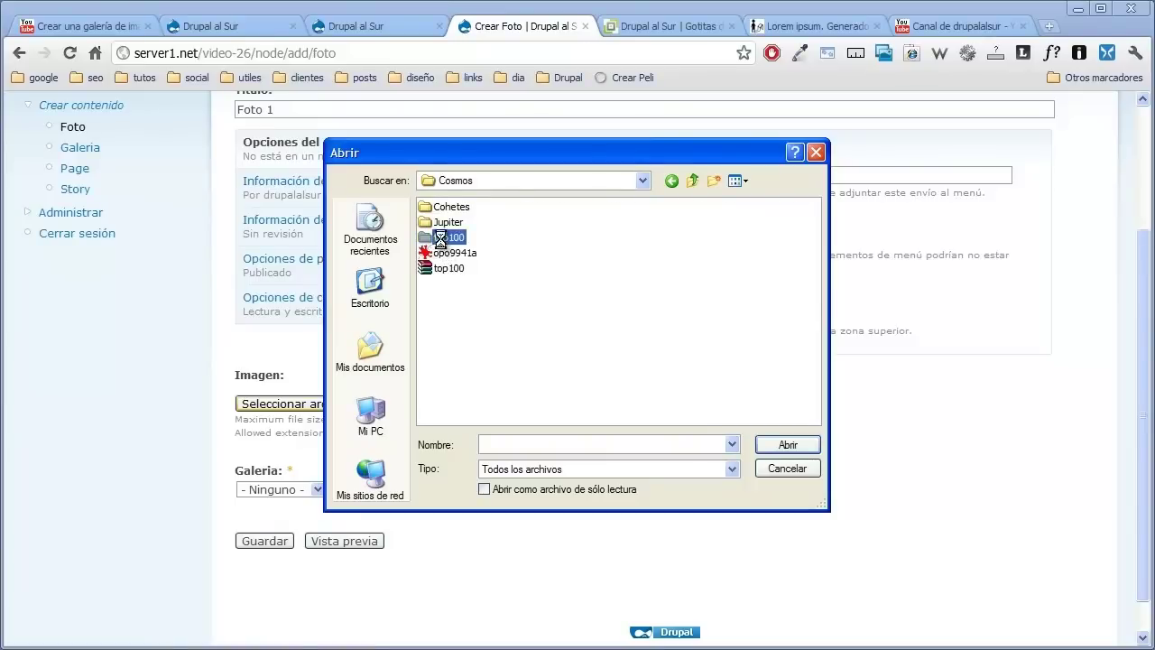
drag(547, 416, 729, 417)
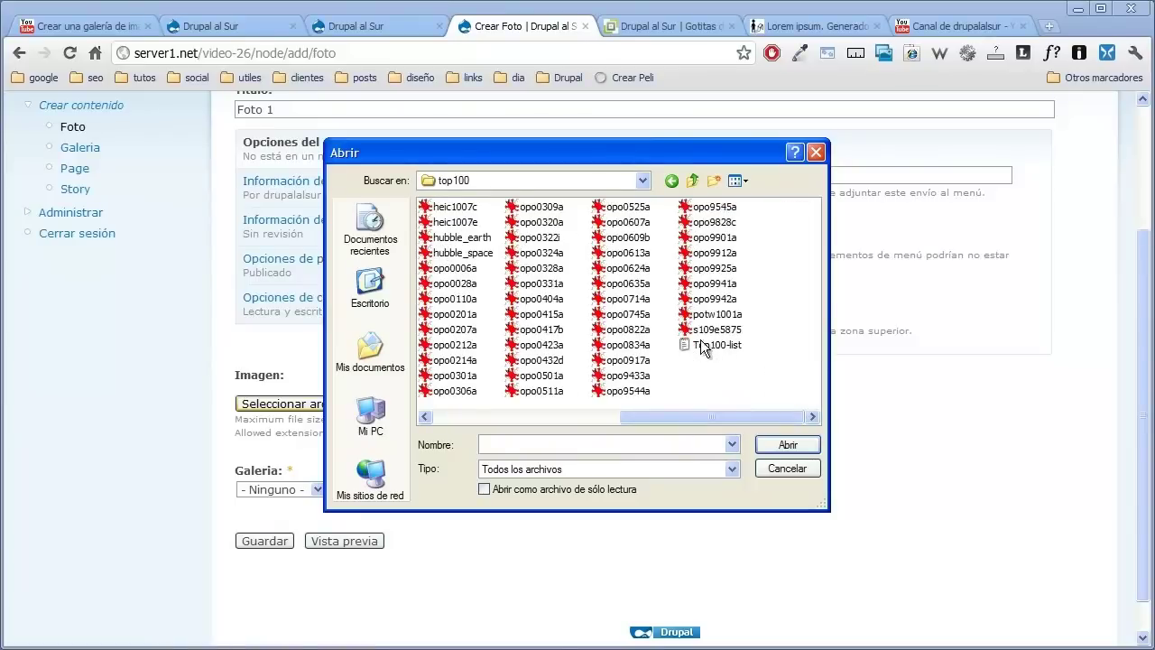
double_click(696, 316)
click(506, 404)
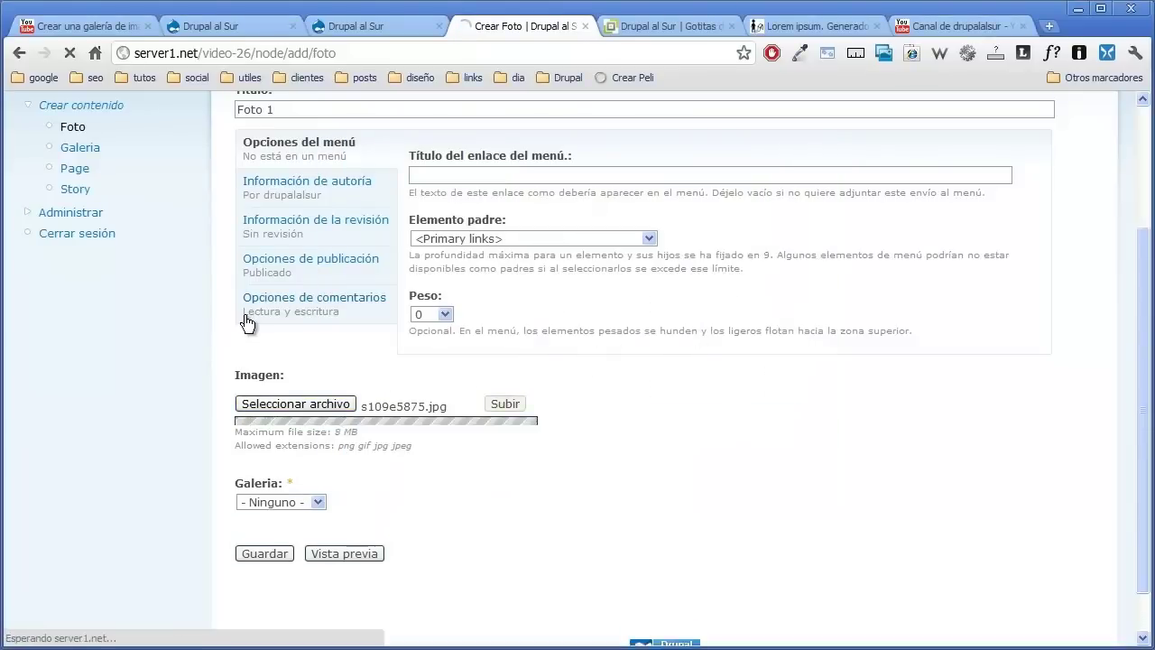
- Assign Foto 1 to Galeria Uno and save the node
scroll(271, 378, down, 1)
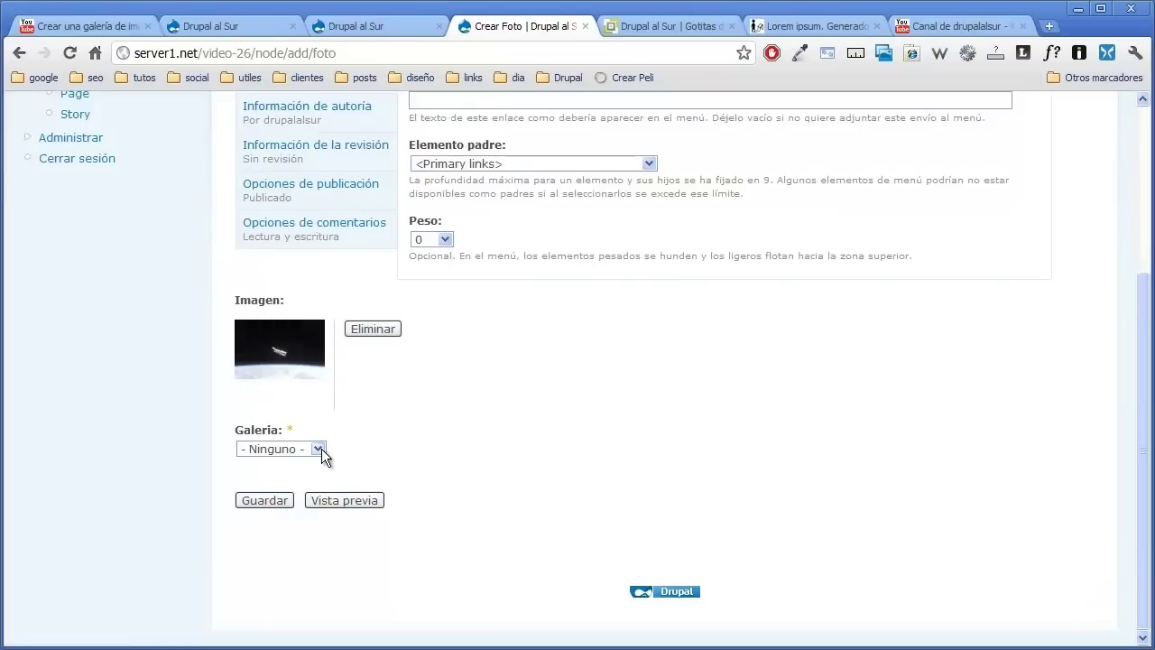
click(318, 449)
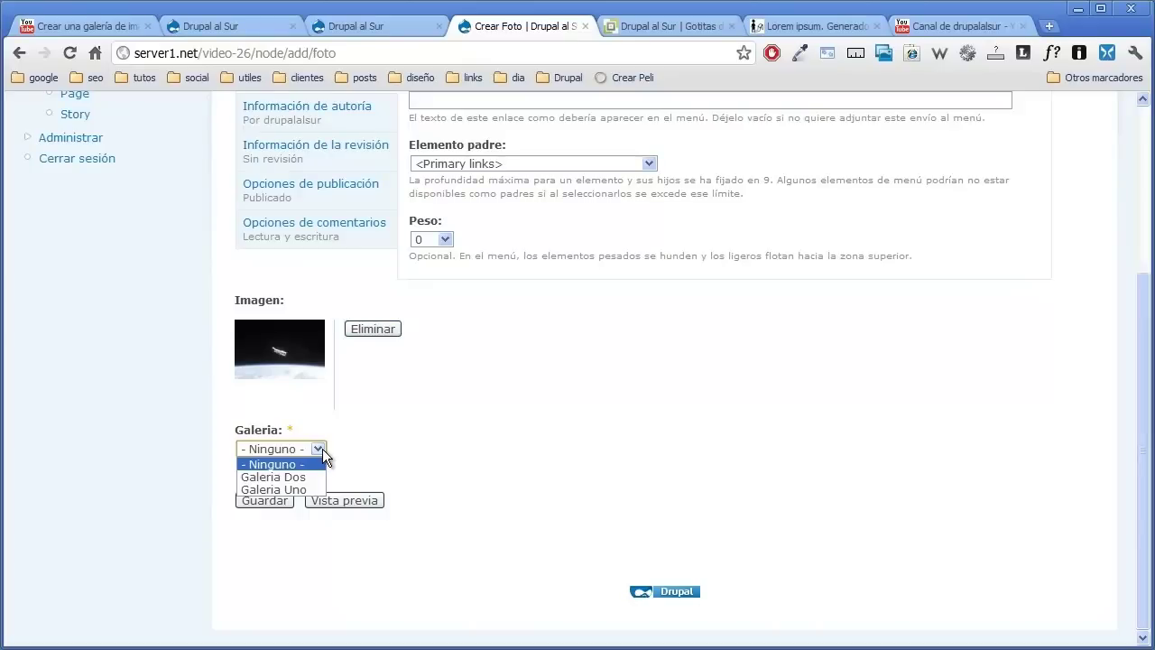
click(275, 489)
click(281, 502)
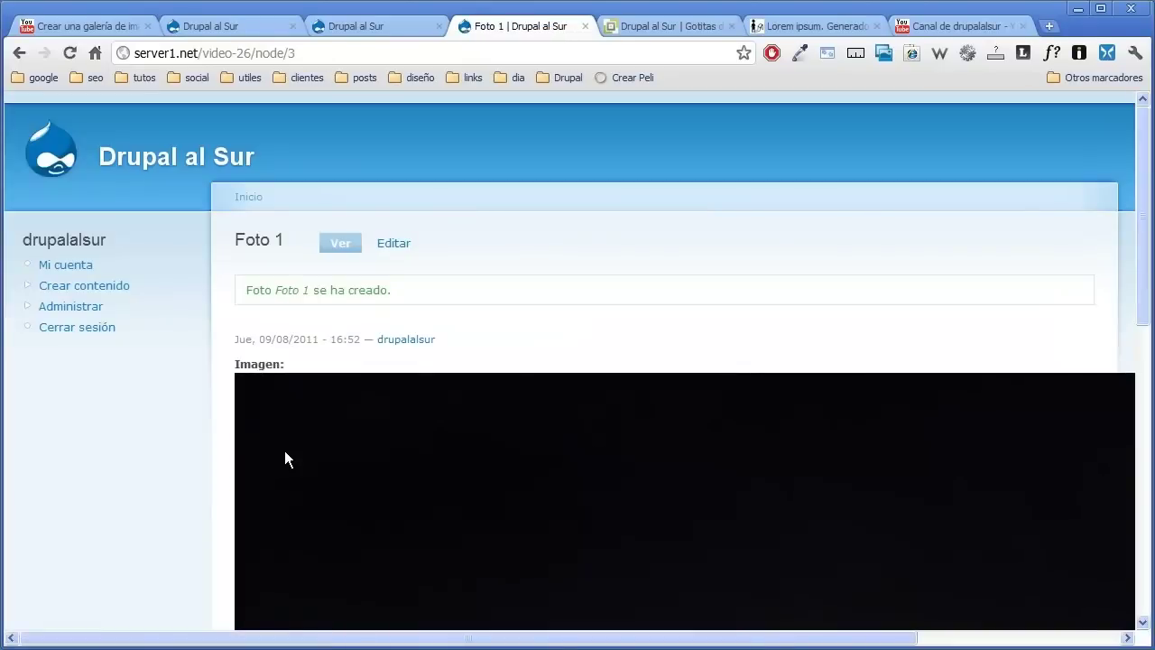
- Review the saved Foto 1 page, checking the full-size image and its gallery reference
scroll(266, 416, down, 3)
scroll(265, 425, down, 2)
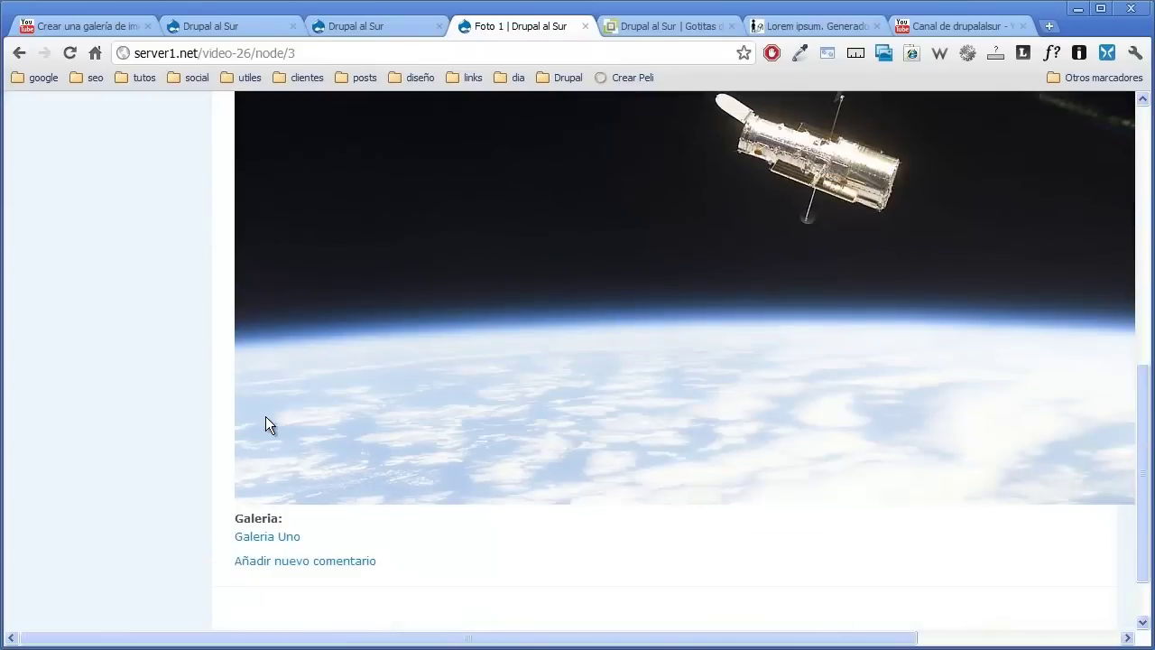
scroll(265, 416, up, 1)
scroll(265, 416, down, 1)
scroll(265, 417, up, 6)
scroll(265, 418, down, 5)
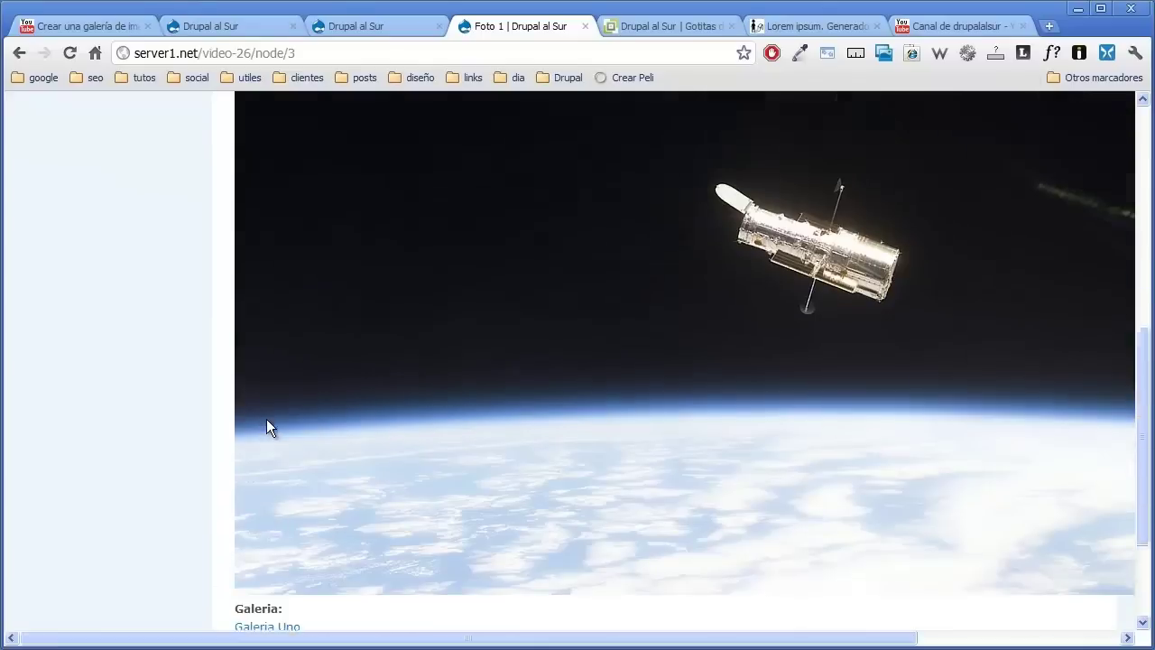
scroll(266, 418, up, 8)
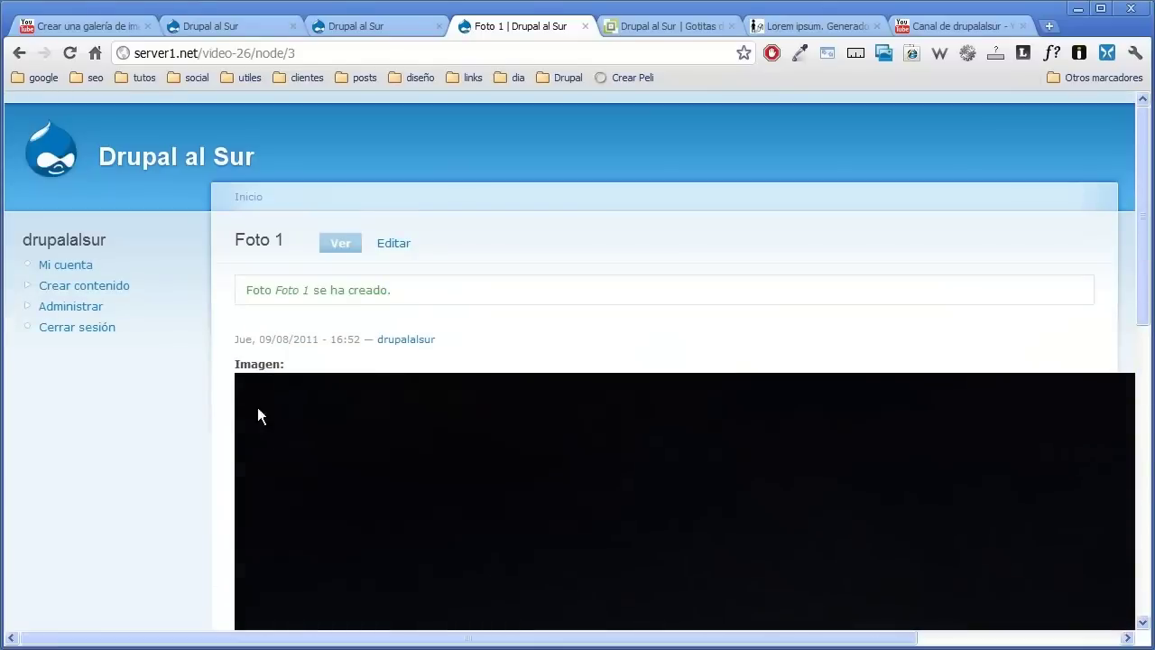
- Open the galeria_fotos view for editing from the site's list of views
click(99, 308)
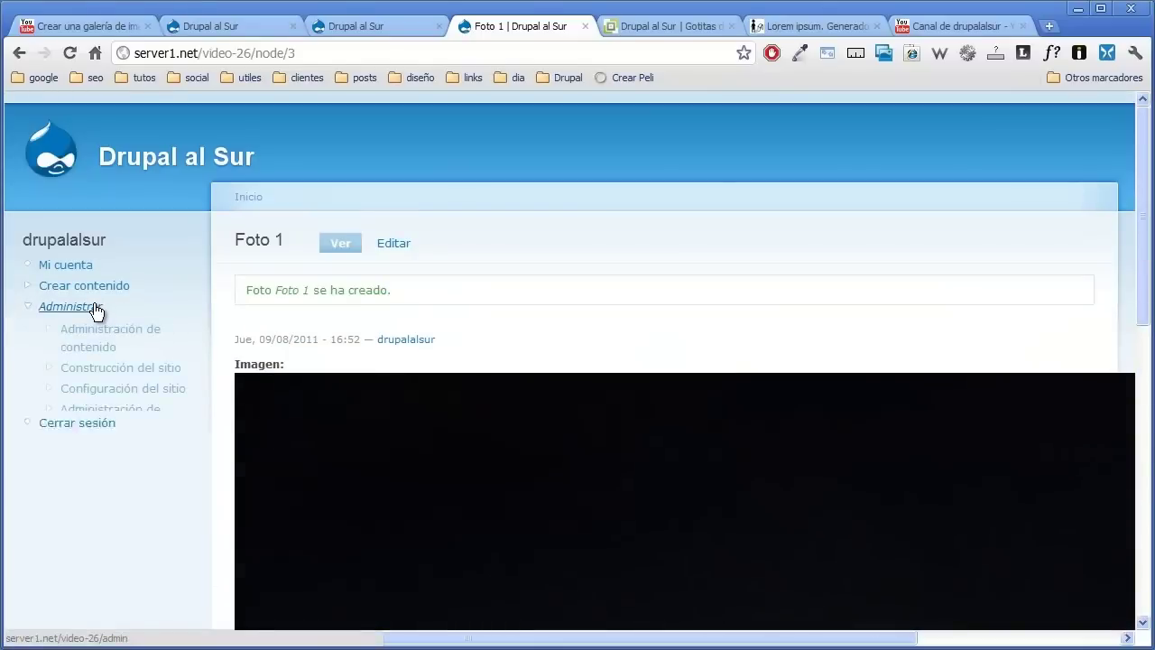
click(102, 368)
click(99, 512)
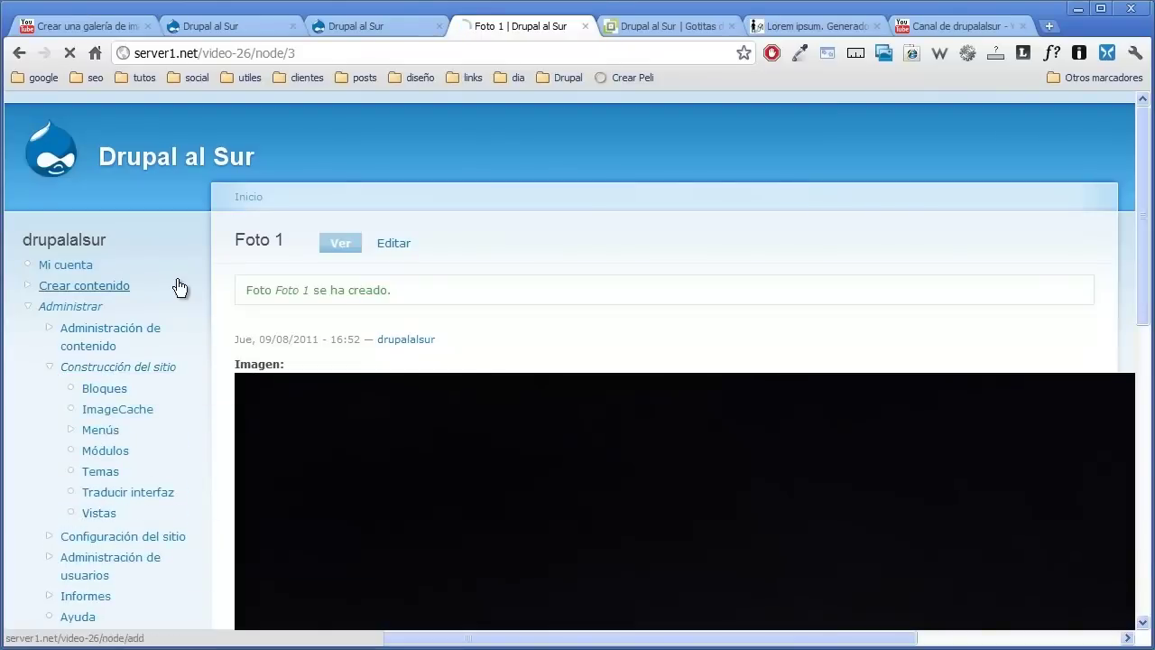
scroll(291, 242, down, 2)
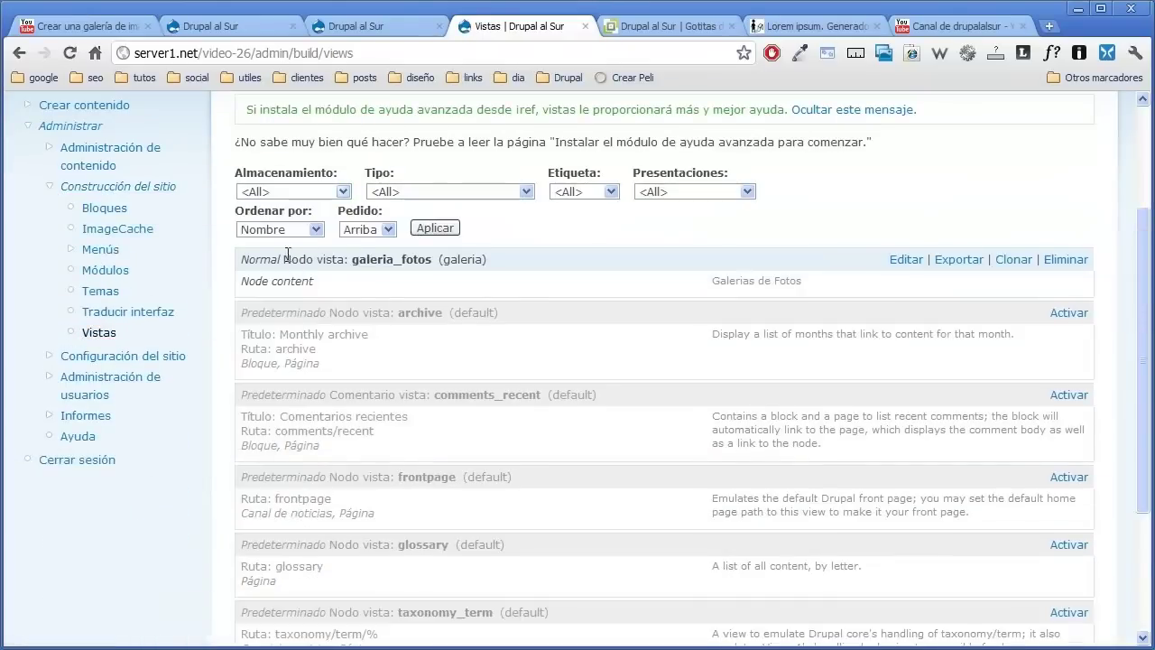
click(905, 258)
scroll(486, 271, down, 1)
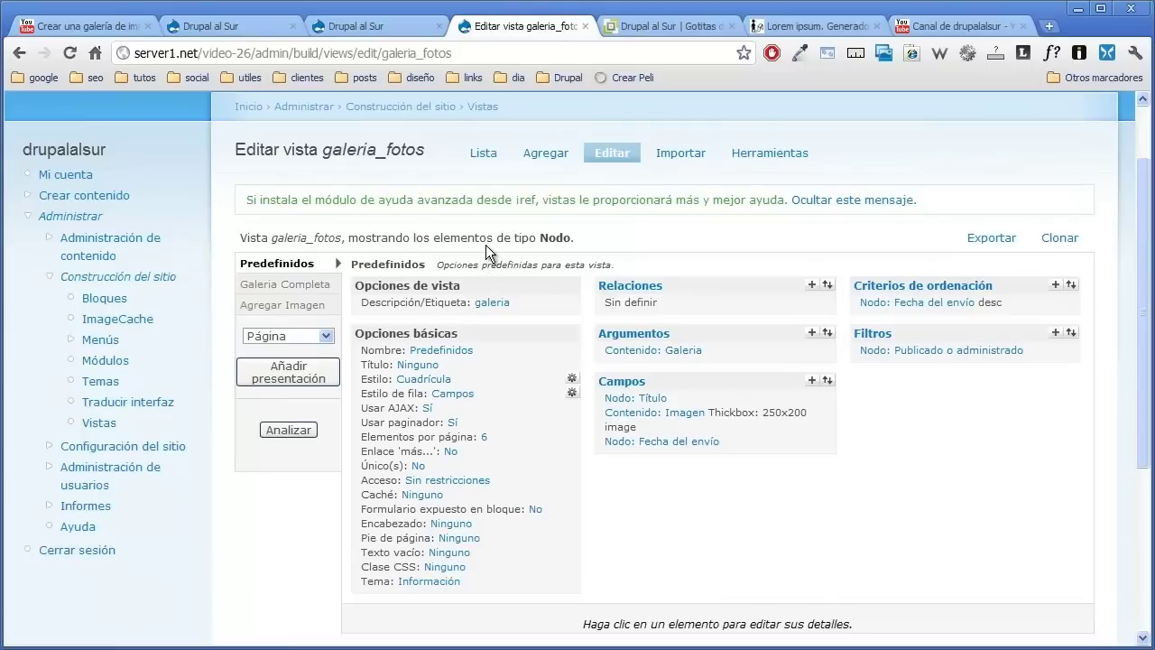
- Review the Galeria Completa and Agregar Imagen displays of the galeria_fotos view and save the view
click(298, 286)
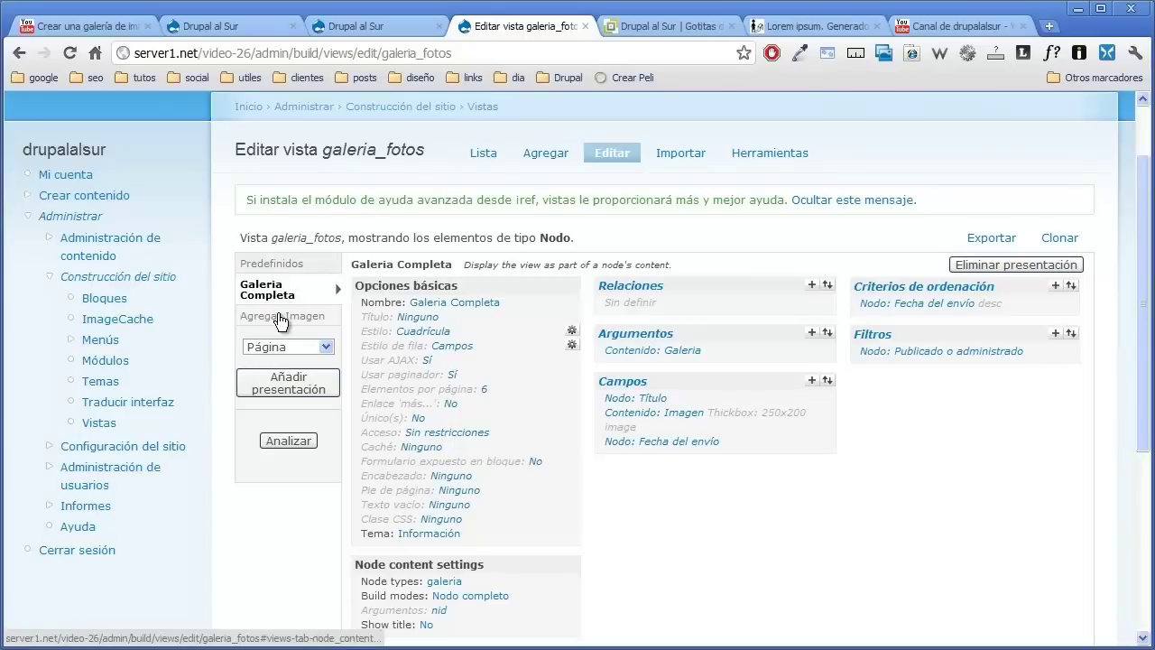
click(280, 315)
scroll(280, 318, down, 4)
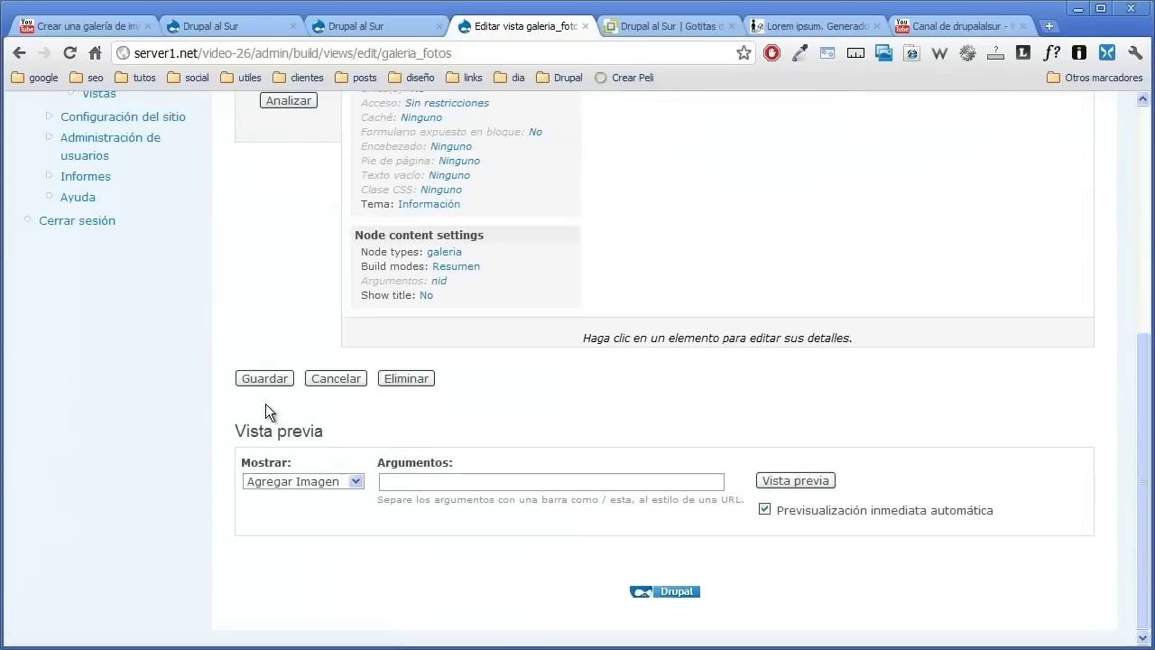
click(274, 383)
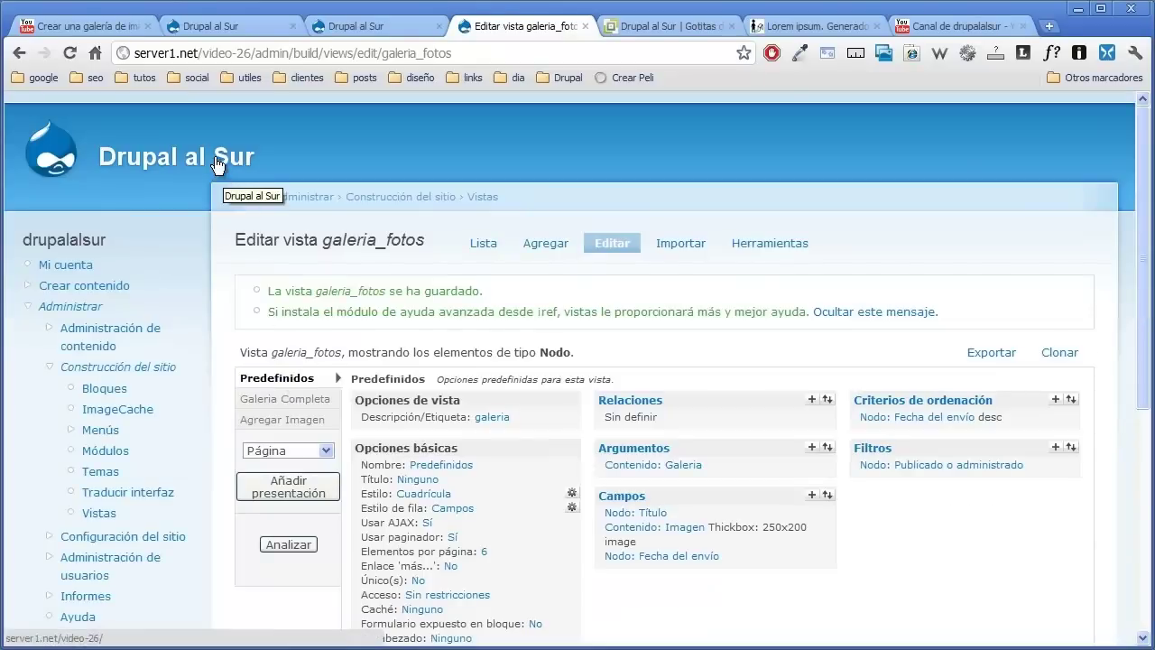
- Check how the galleries display on the site's front page and on the full Galeria Uno page
click(238, 197)
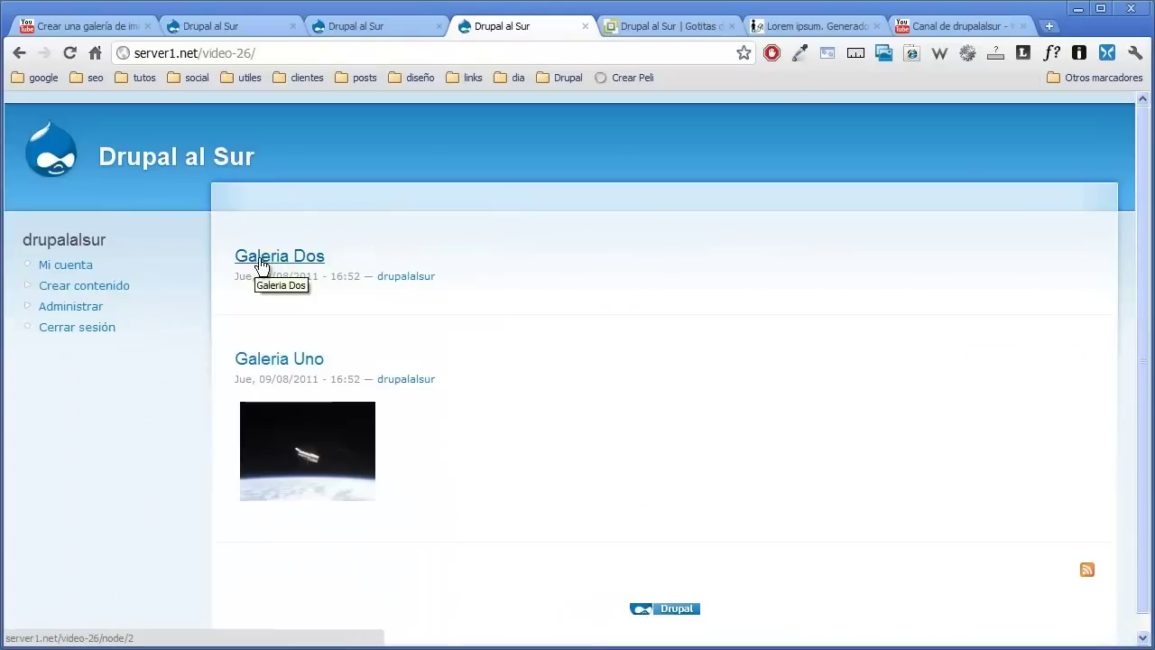
click(264, 360)
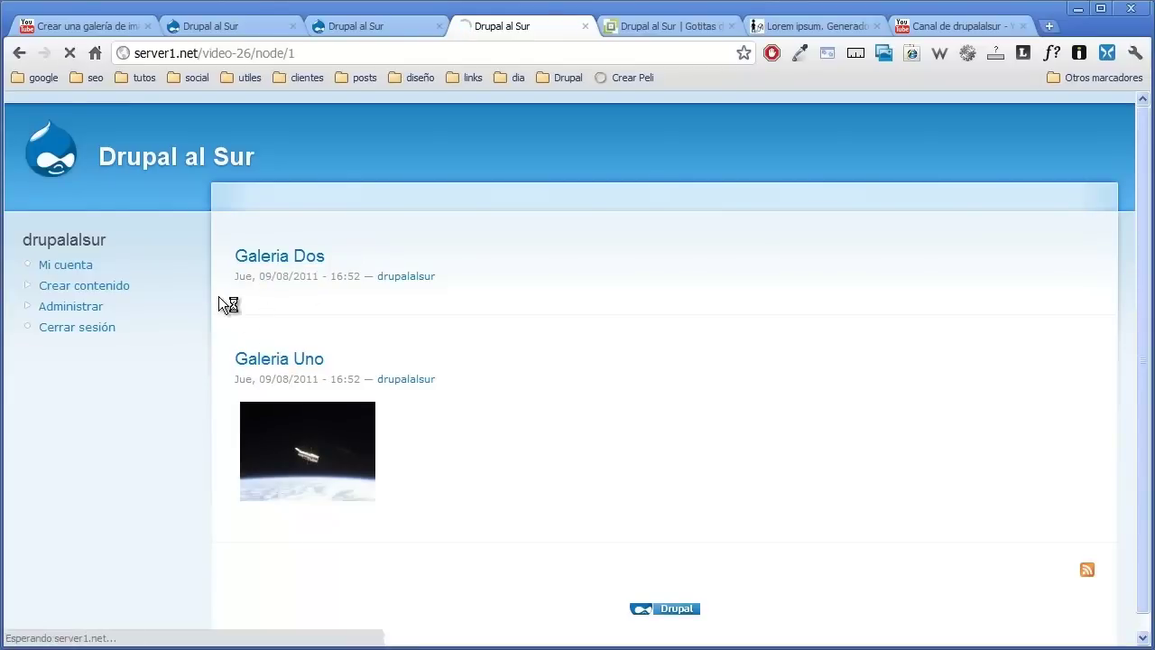
scroll(218, 291, down, 2)
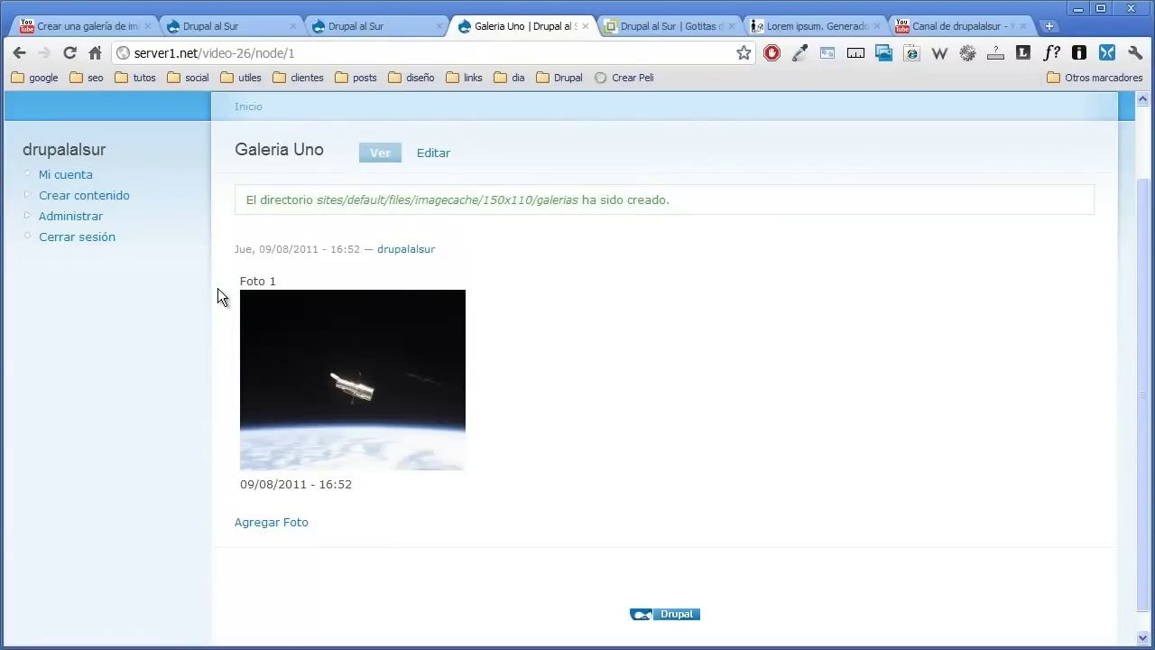
scroll(218, 296, up, 2)
scroll(217, 297, down, 3)
scroll(218, 300, up, 2)
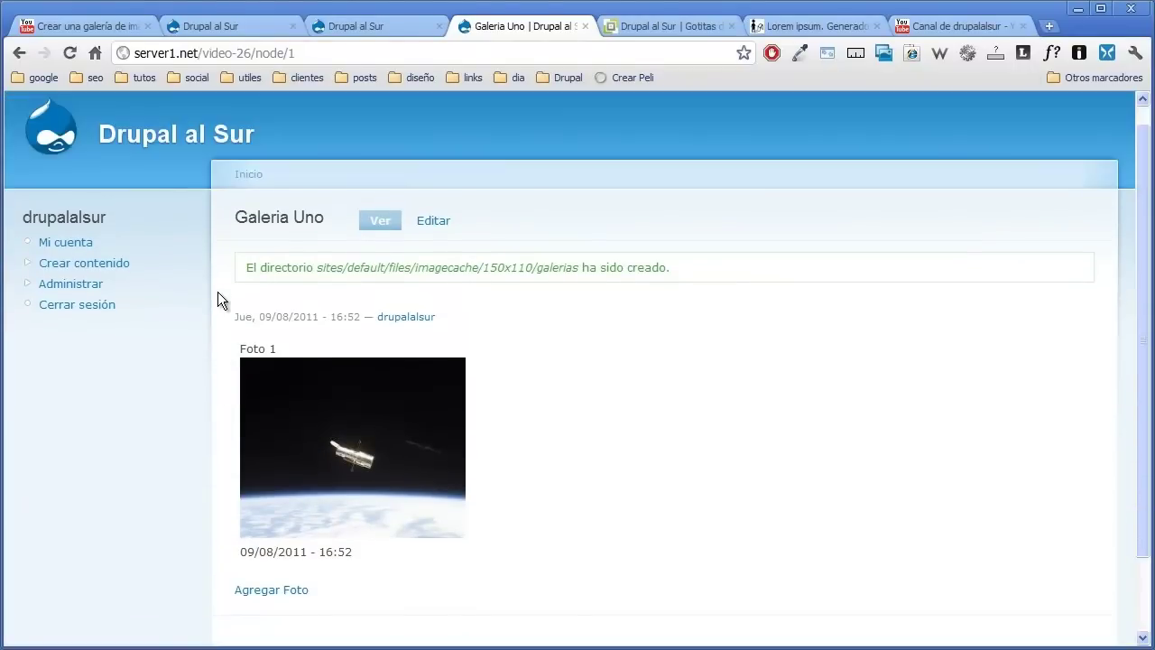
click(189, 170)
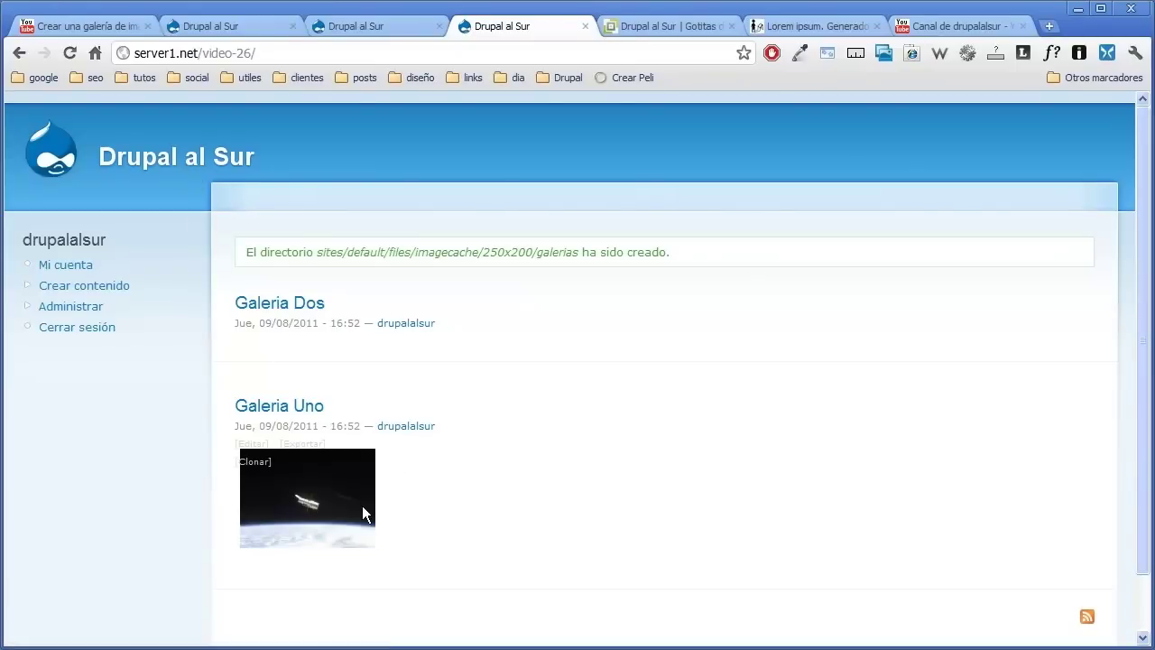
click(297, 405)
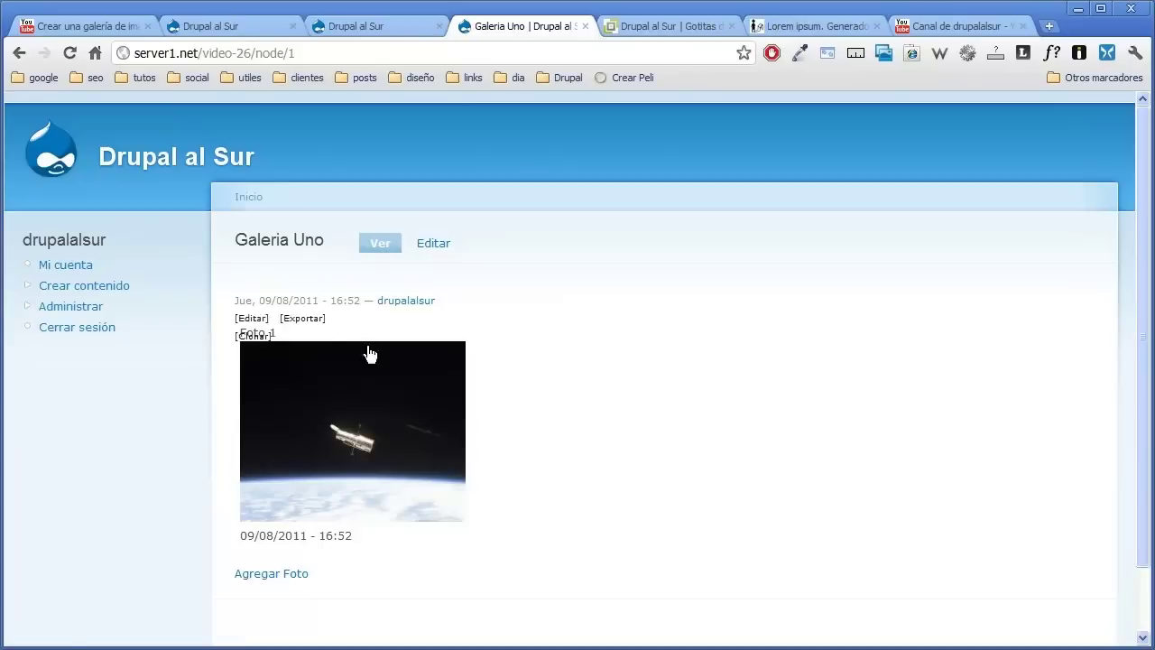
- Start a new photo from the Galeria Uno page and title it "Foto 2"
click(295, 572)
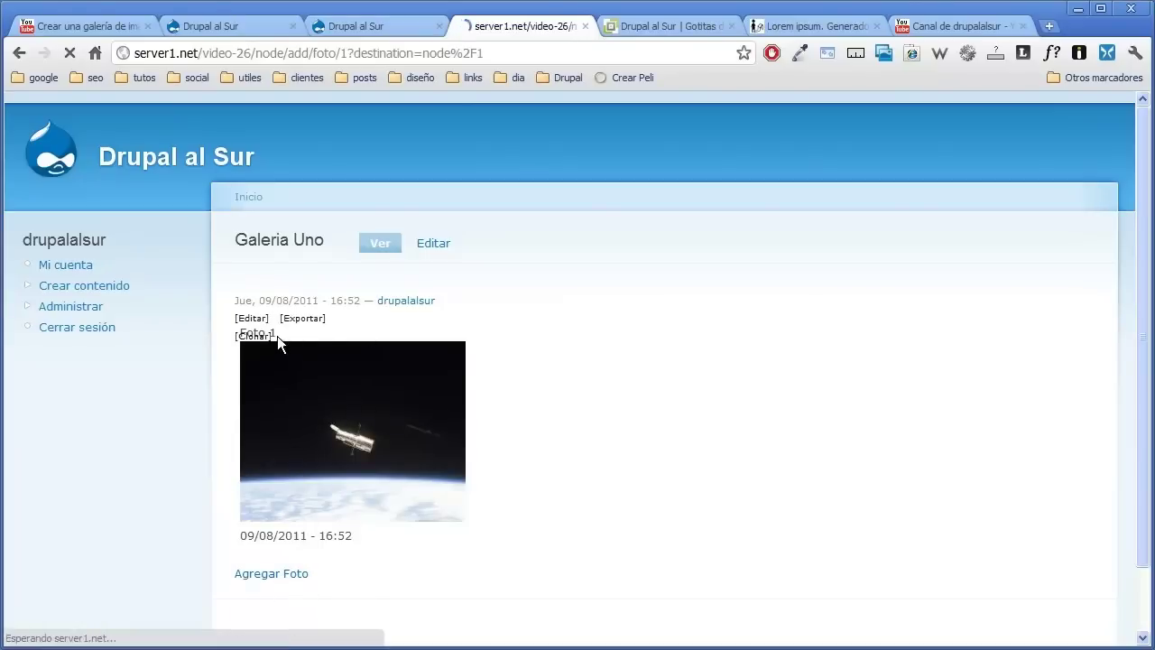
click(312, 286)
text(F)
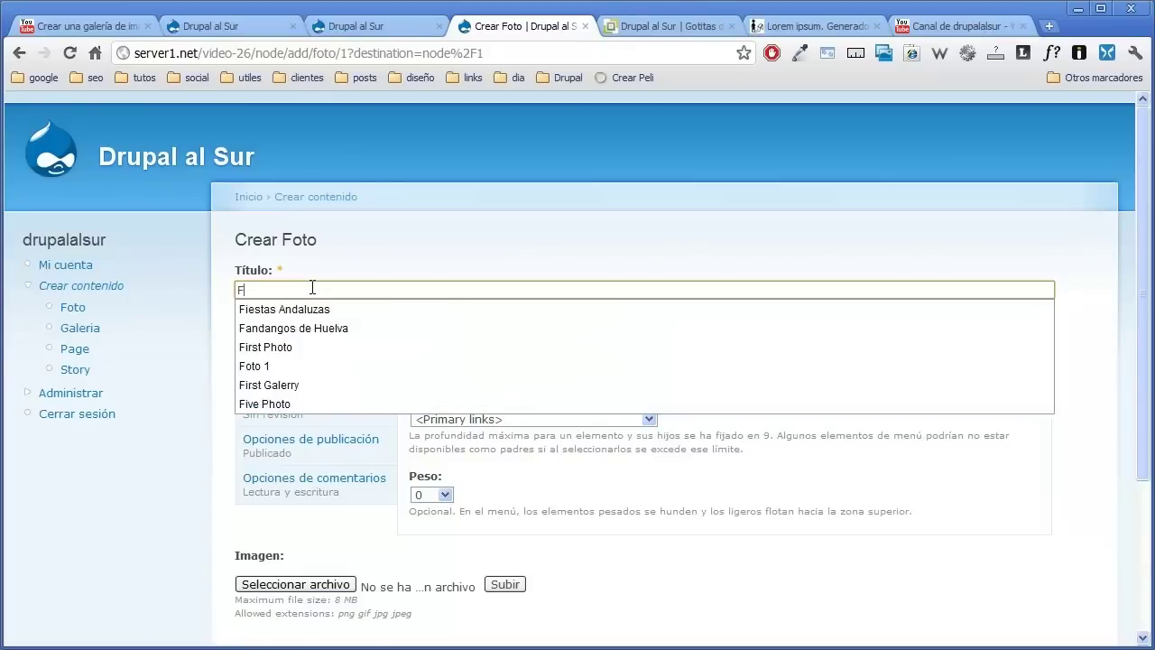
text(oto 2)
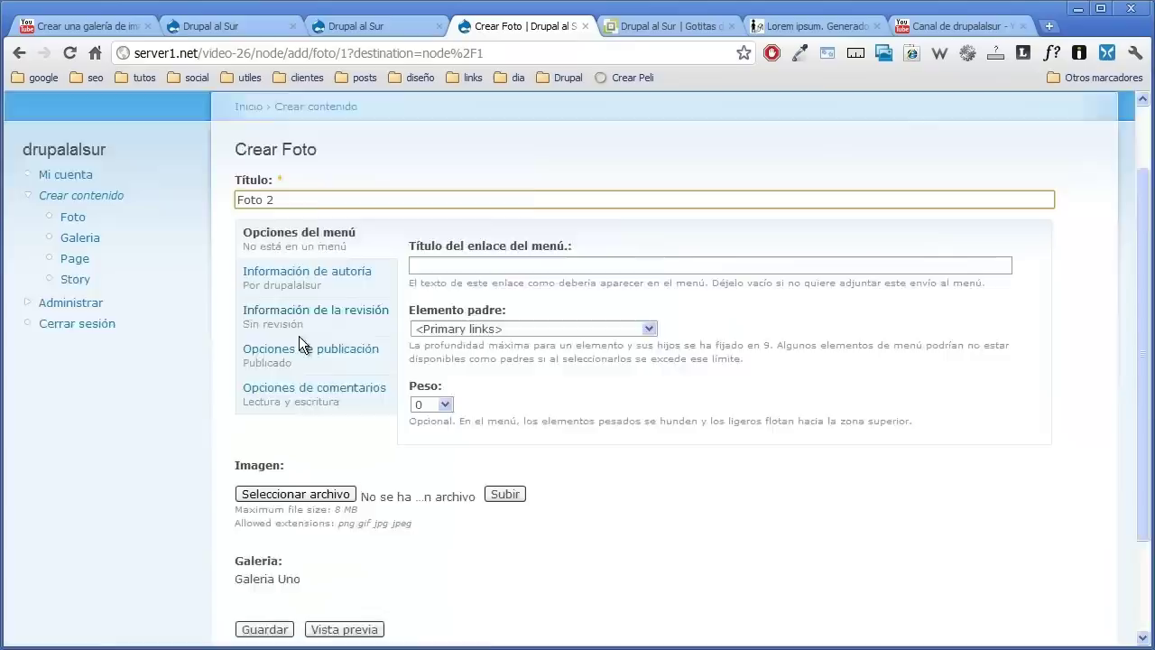
- Upload potw1001a.jpg from the top100 folder as Foto 2's image and save the node
scroll(299, 335, down, 2)
click(296, 405)
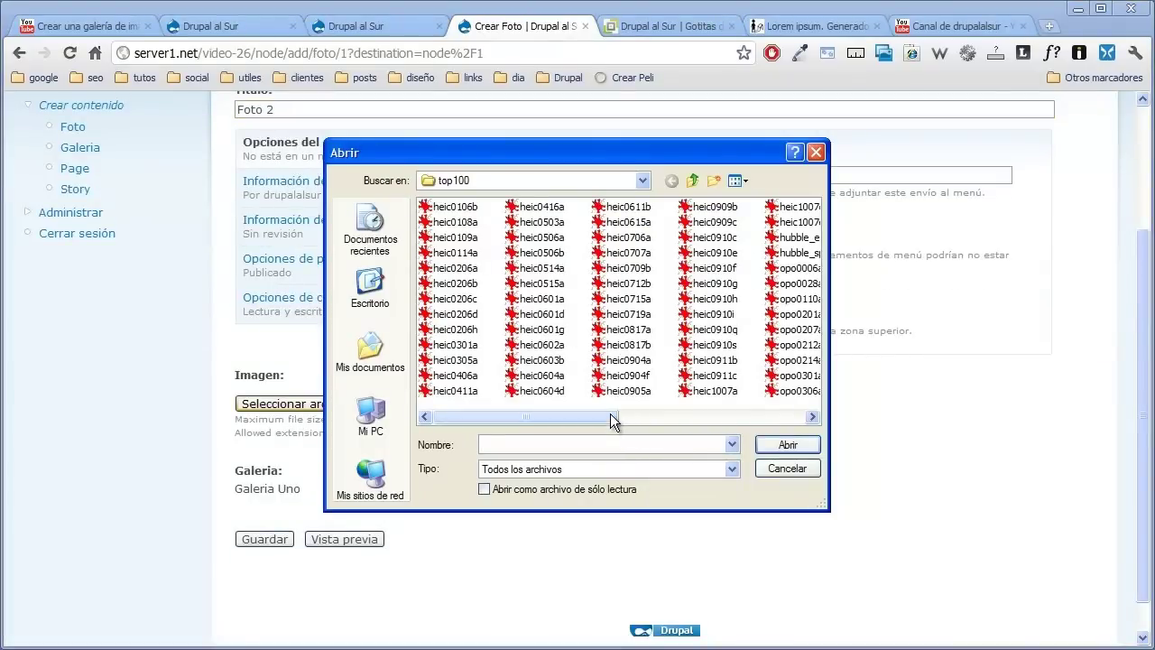
drag(611, 418, 750, 418)
double_click(781, 314)
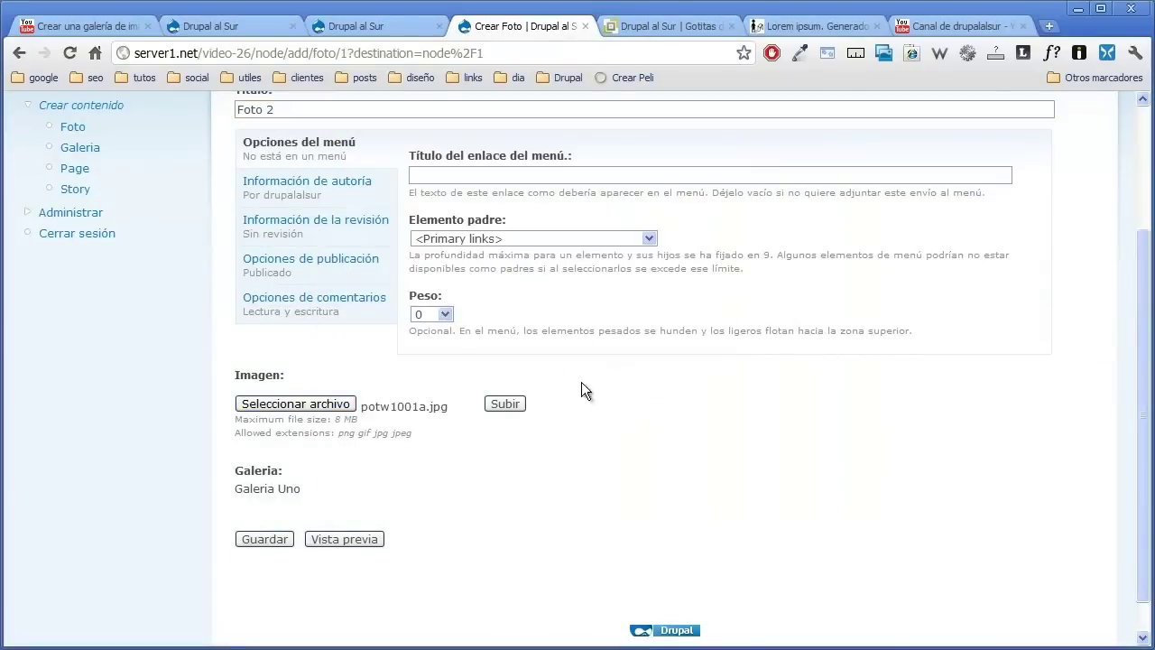
click(521, 404)
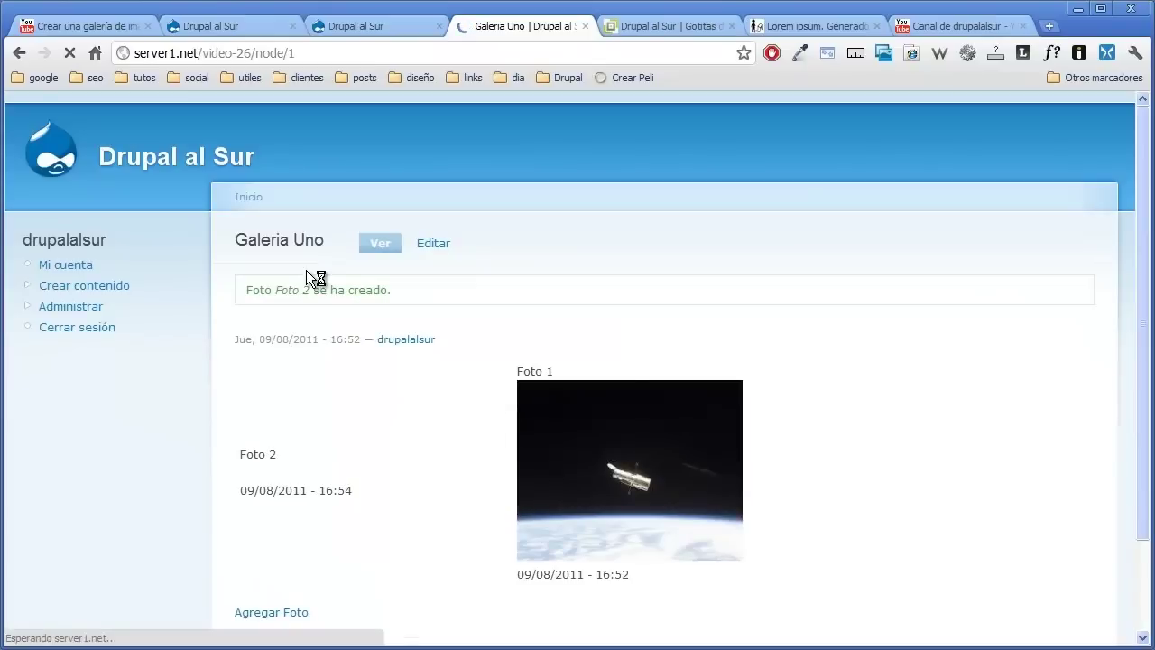
- Start another photo from the Galeria Uno page and title it "Foto 3"
scroll(311, 297, down, 1)
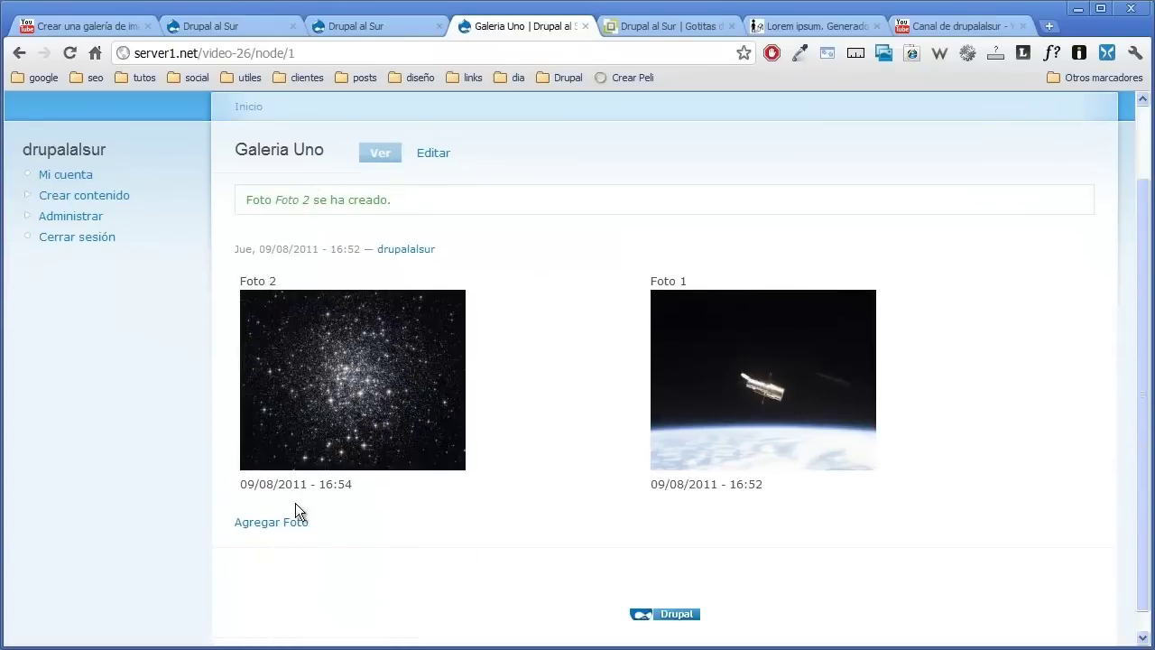
click(282, 523)
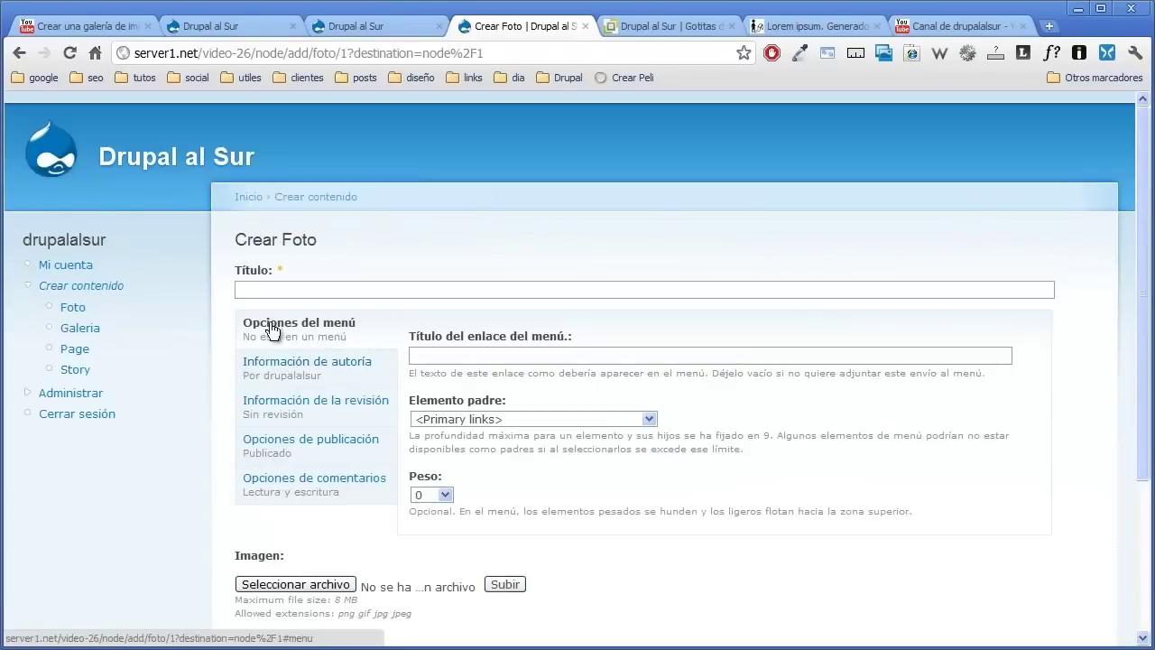
click(283, 290)
text(Foto)
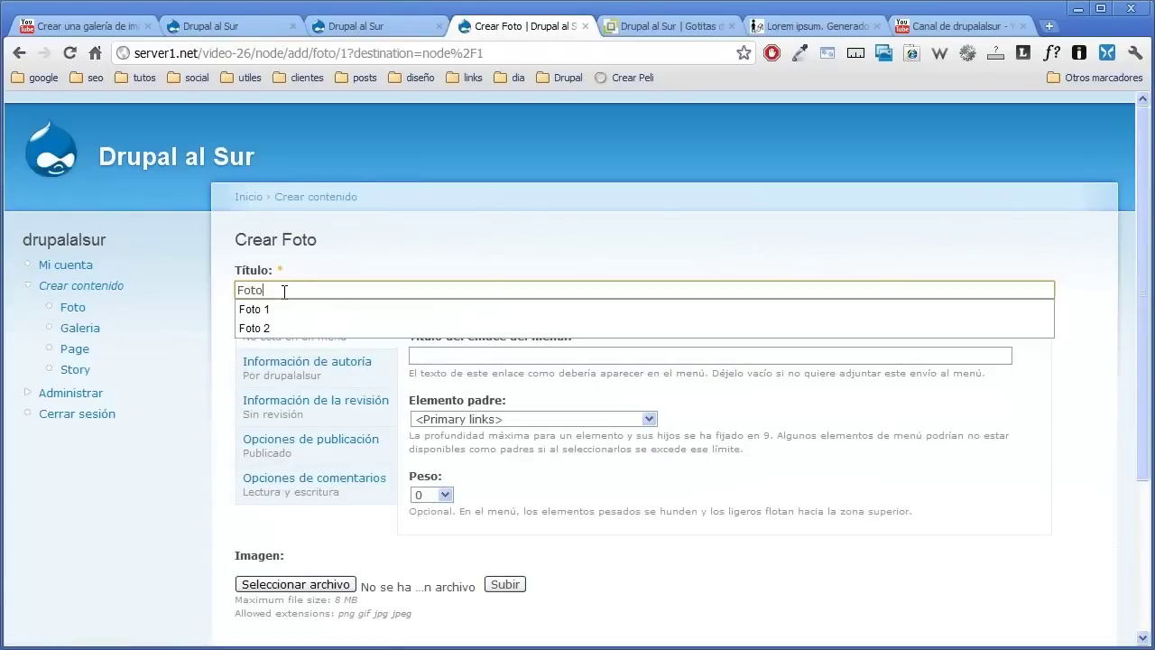
text( 3)
scroll(284, 426, down, 1)
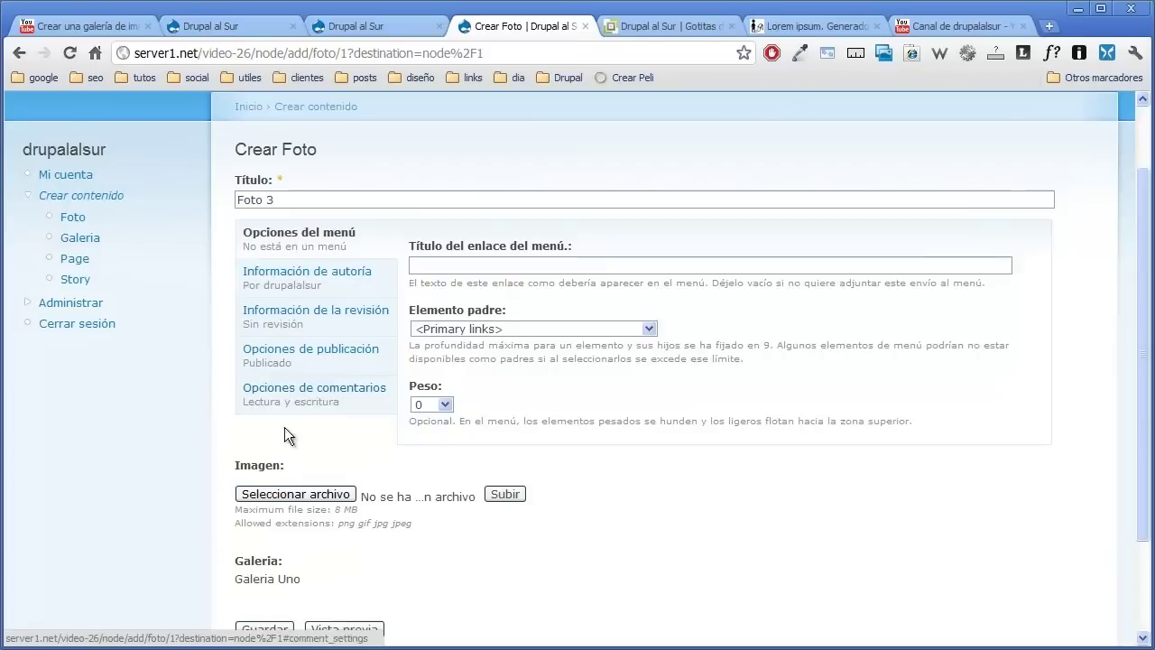
- Upload opo9942a.jpg from the top100 folder as Foto 3's image and save the node
click(284, 493)
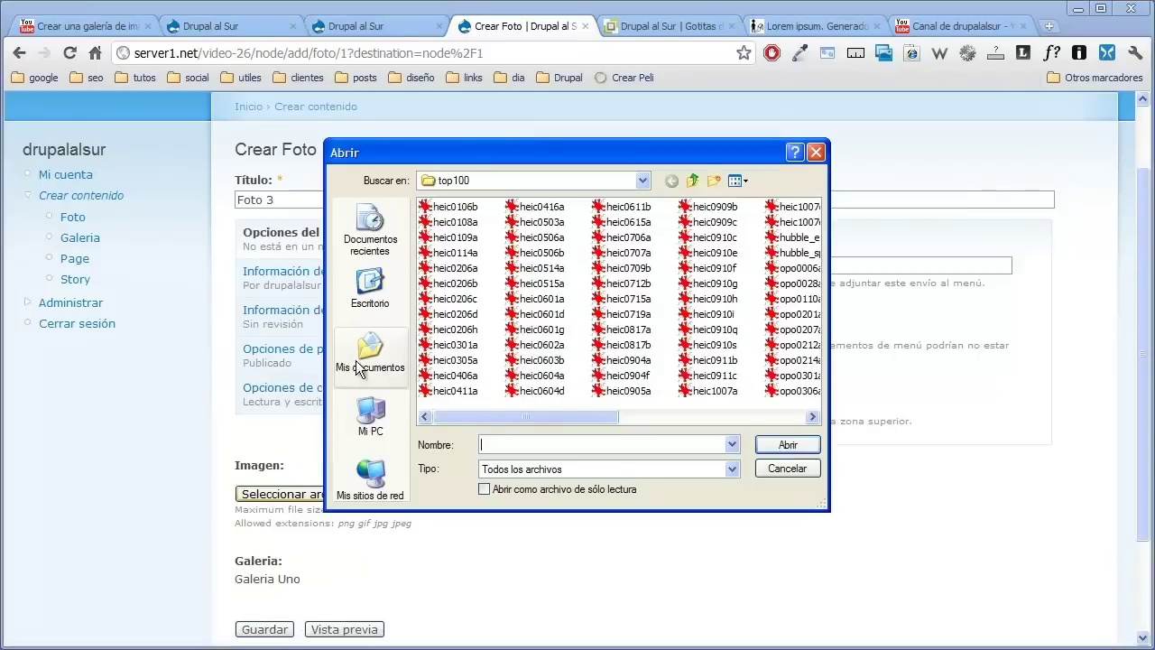
drag(556, 416, 739, 417)
double_click(712, 298)
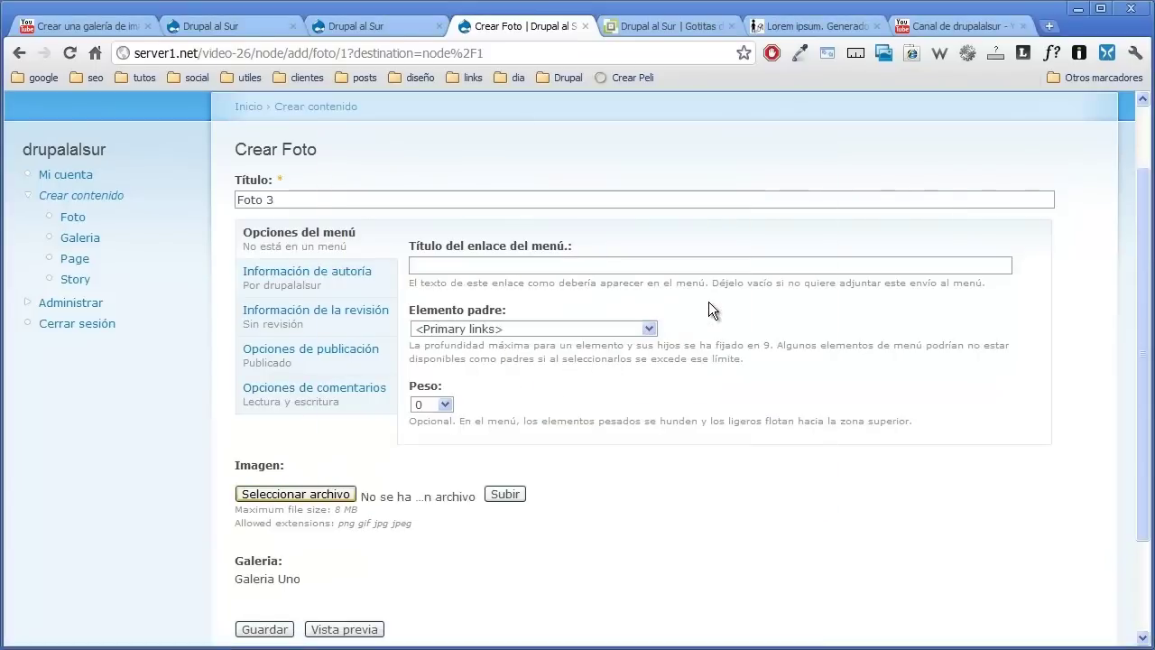
click(500, 494)
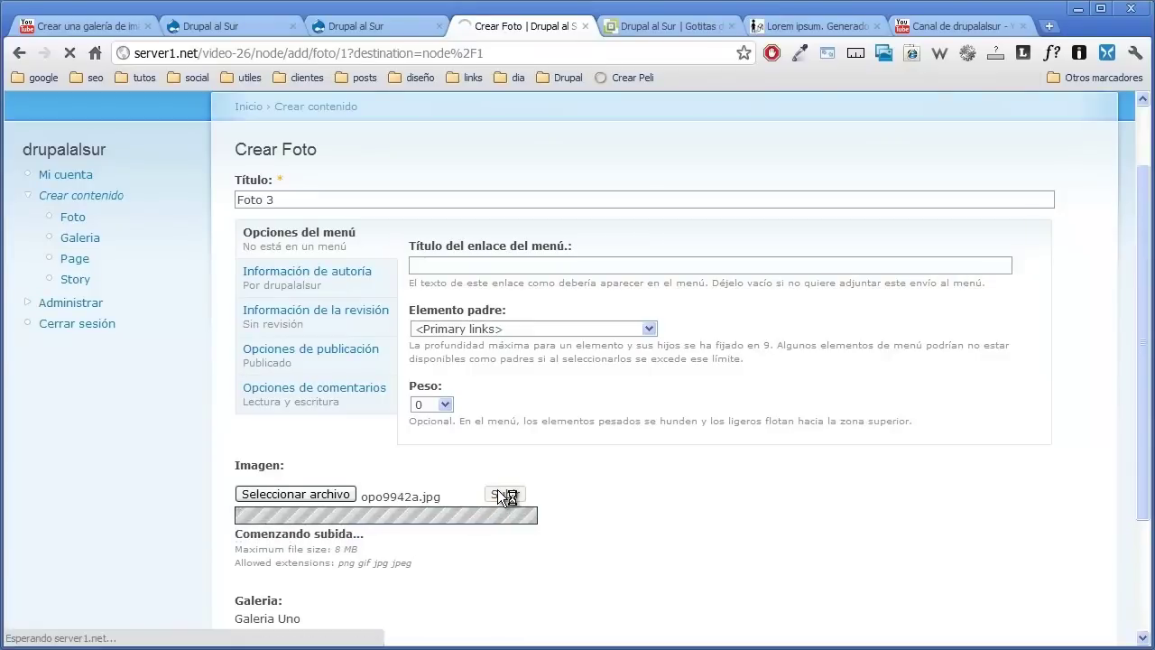
scroll(492, 497, down, 2)
click(285, 503)
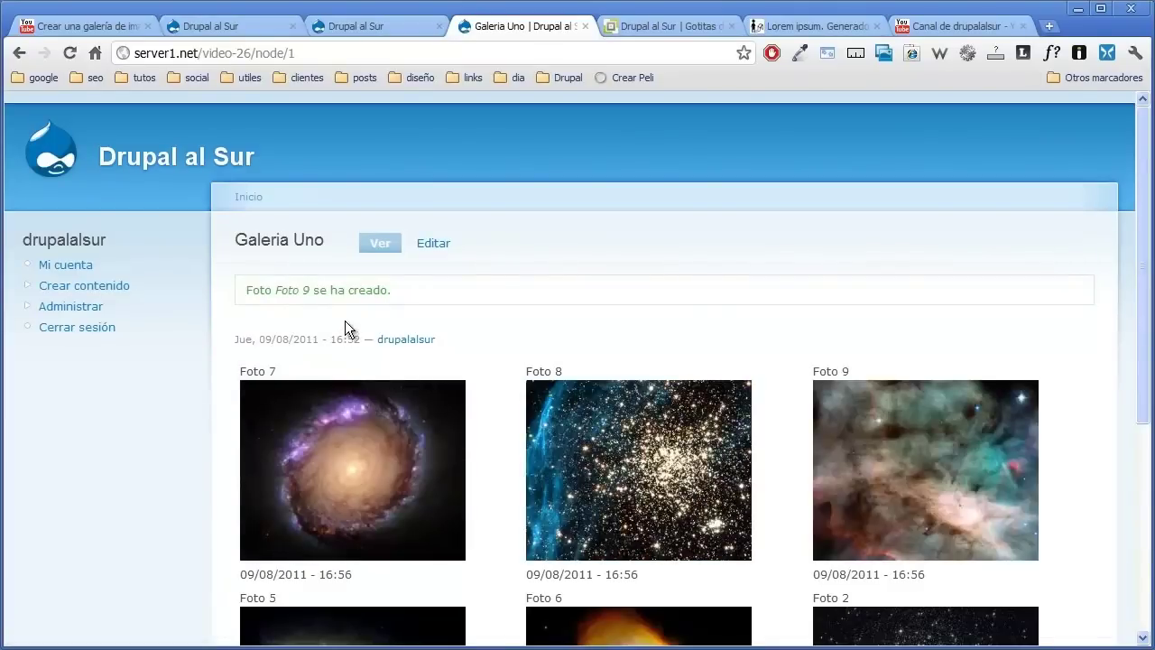
- Review the photo grid on the Galeria Uno page, moving to its second page of photos and back to the first
scroll(392, 276, down, 4)
scroll(382, 288, up, 2)
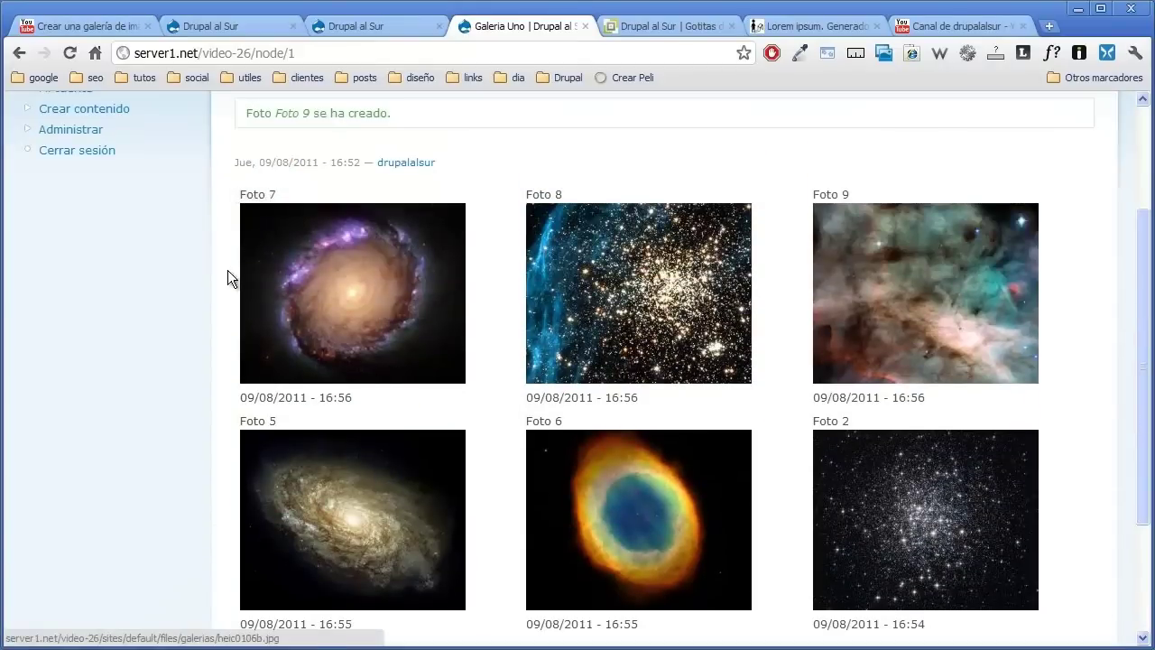
scroll(227, 276, down, 3)
click(596, 477)
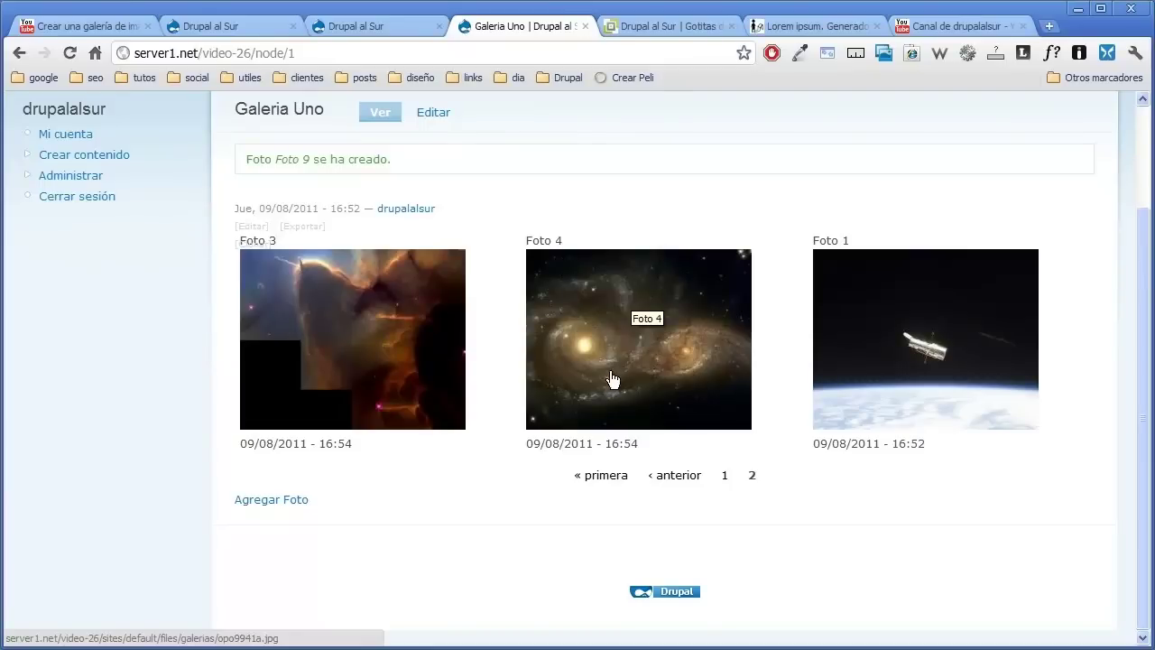
click(620, 477)
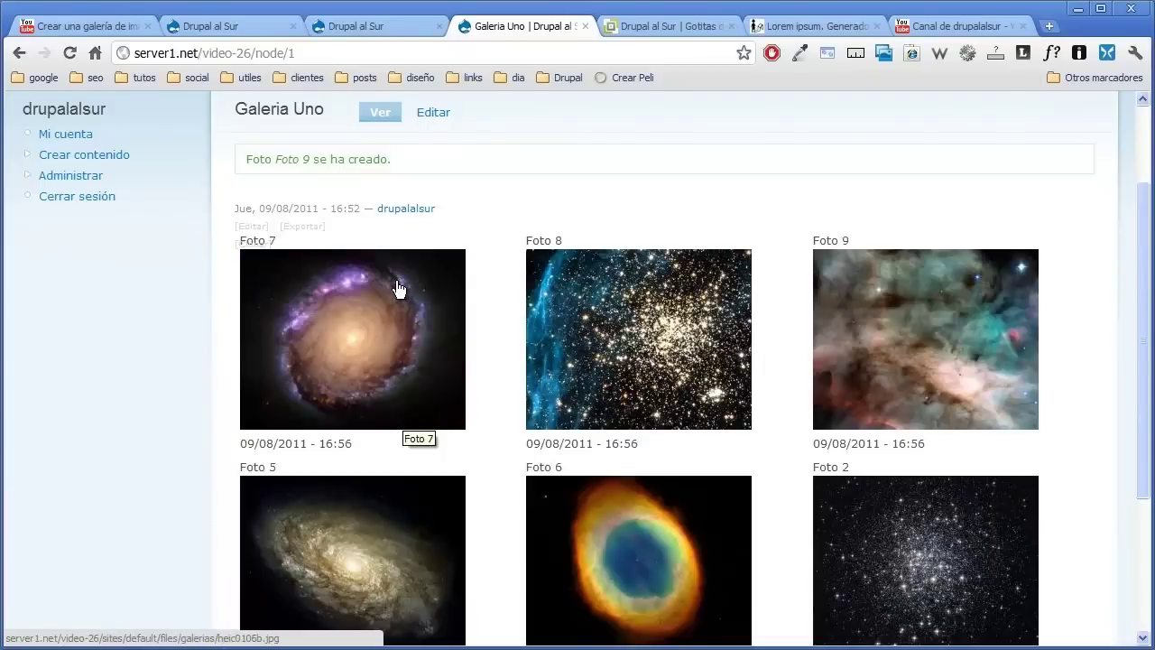
- Open the galeria_fotos view for editing from the site's list of views
mouse_move(250, 230)
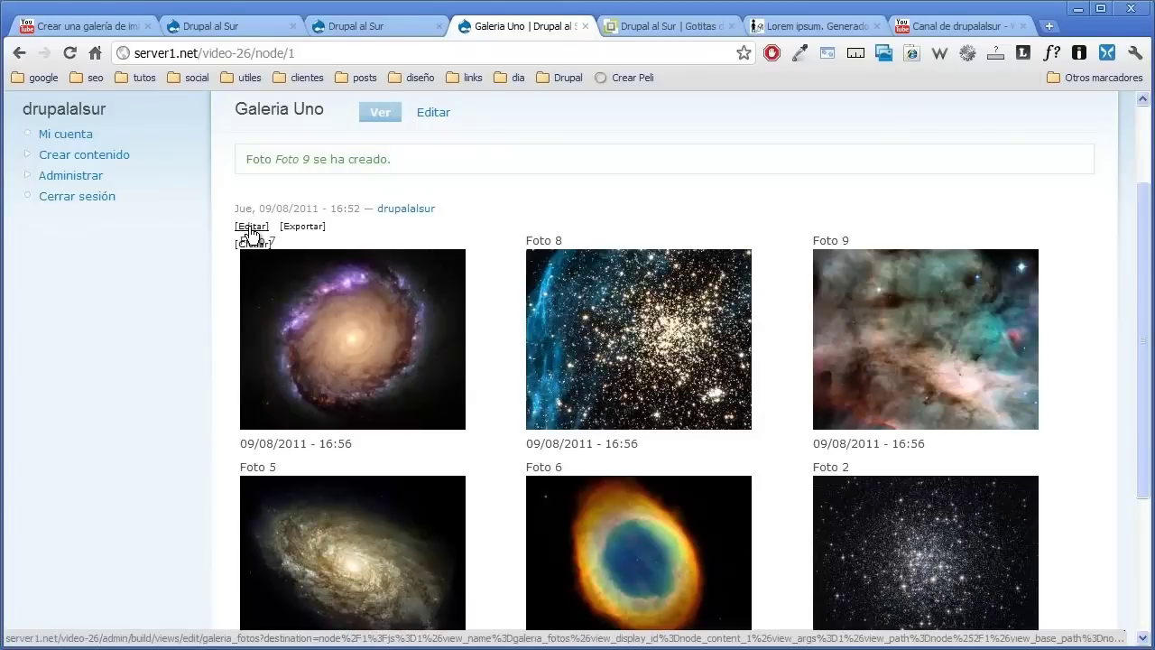
click(83, 175)
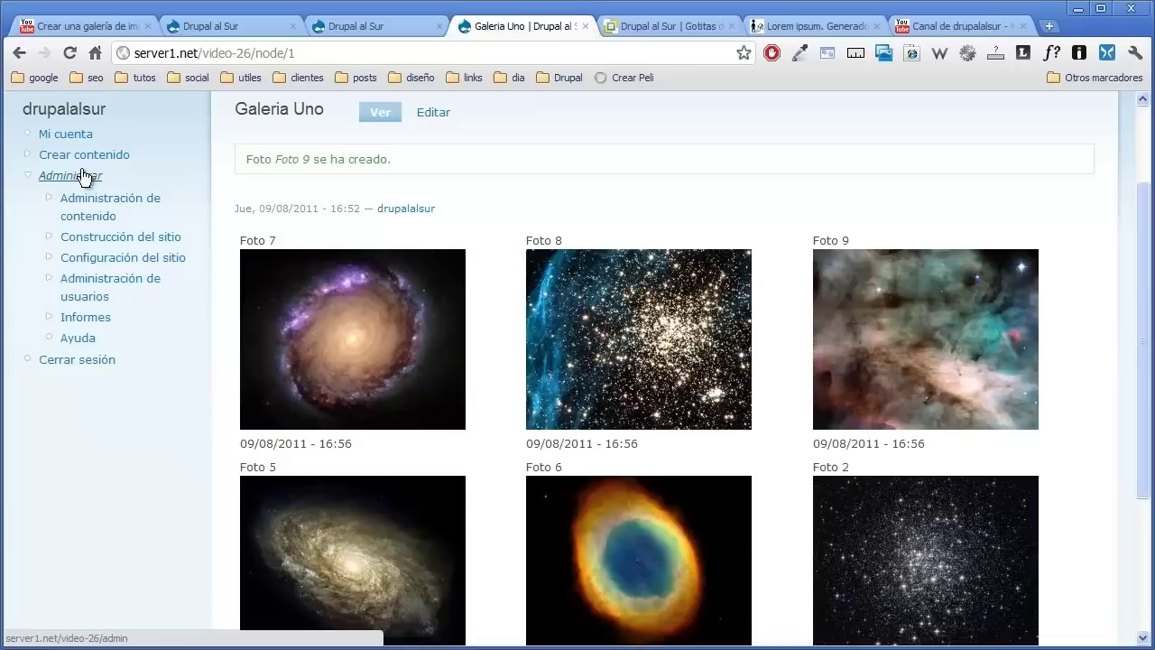
click(85, 236)
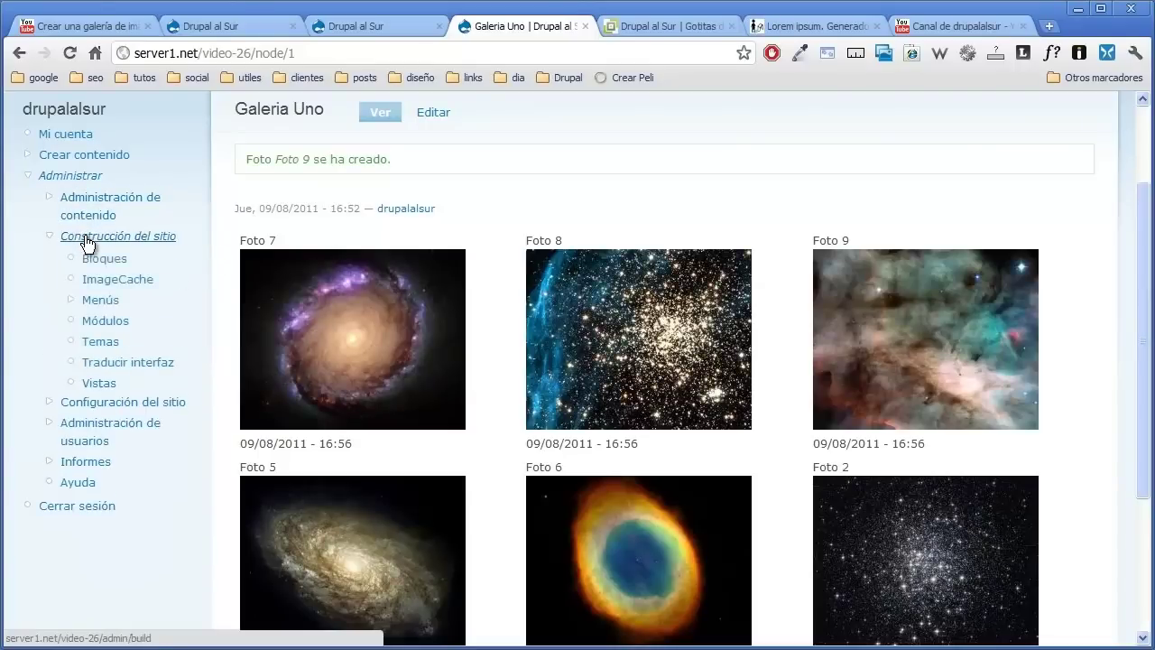
click(113, 354)
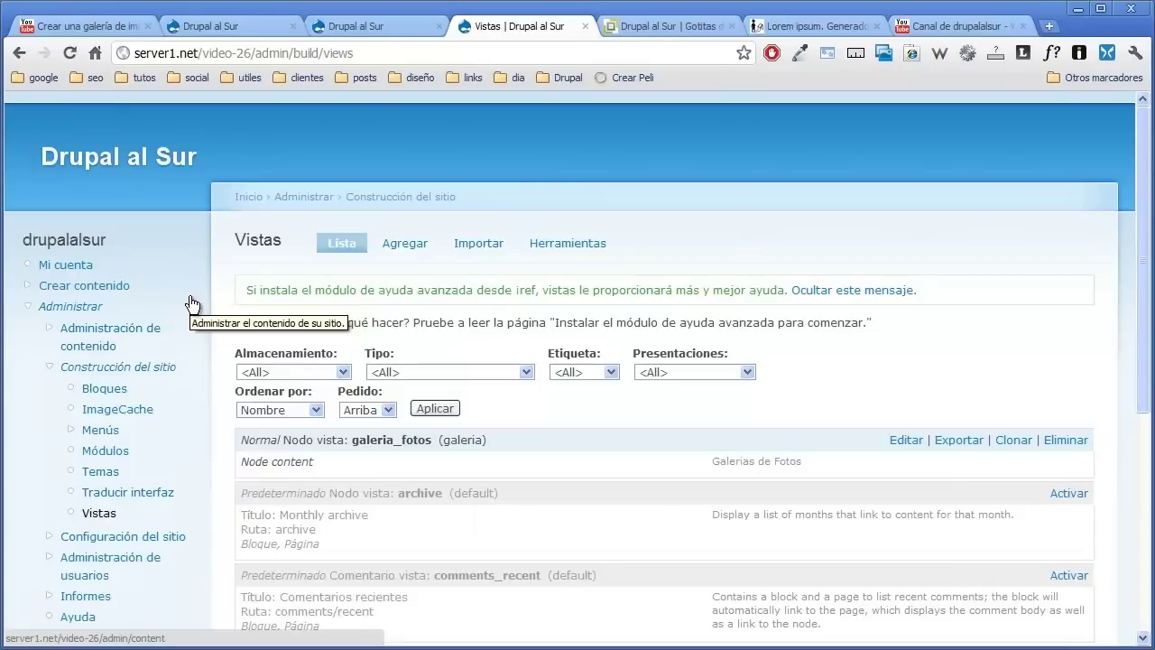
click(906, 440)
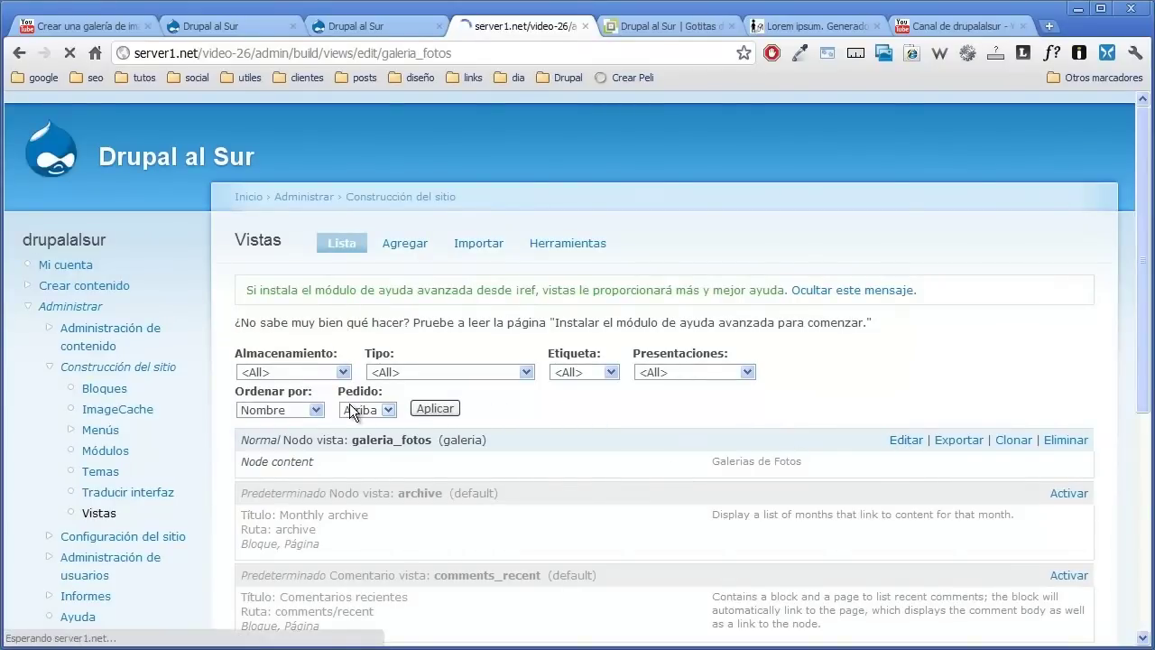
scroll(350, 403, down, 4)
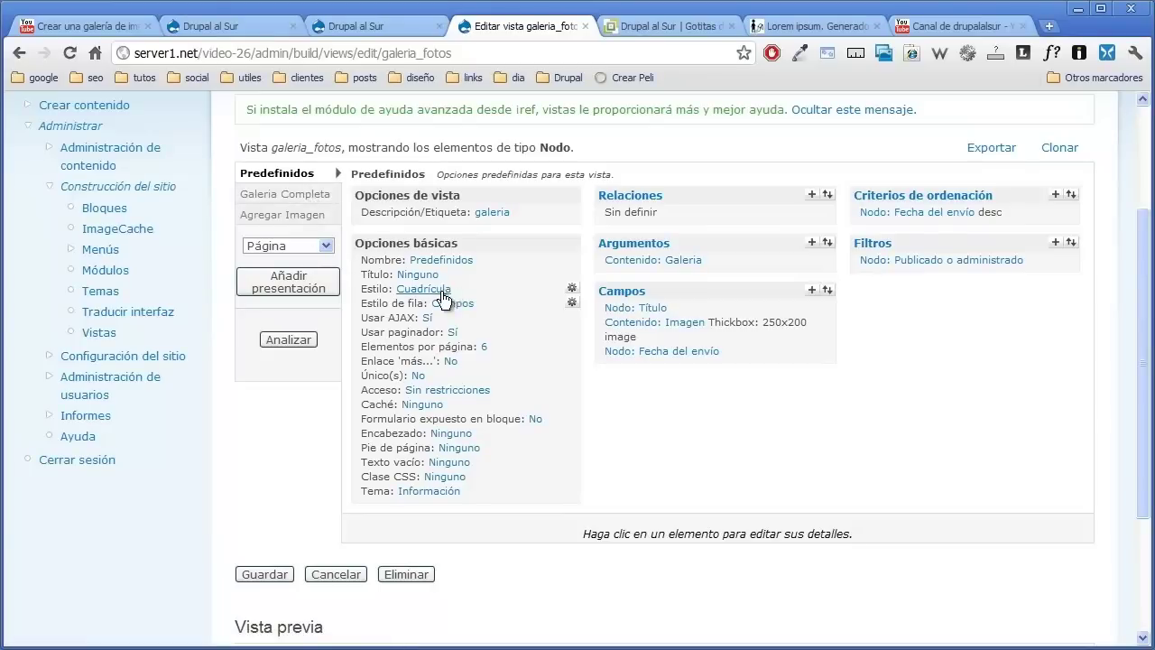
- Apply the Predefinidos display's grid style options as they are and save the galeria_fotos view
click(571, 288)
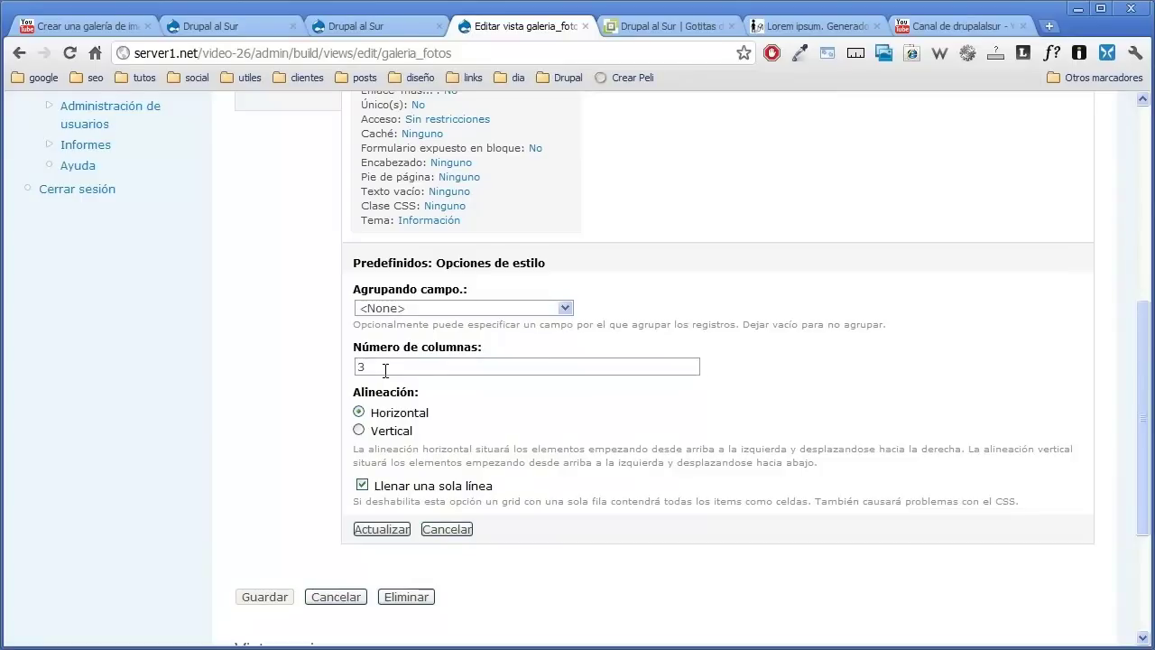
click(377, 526)
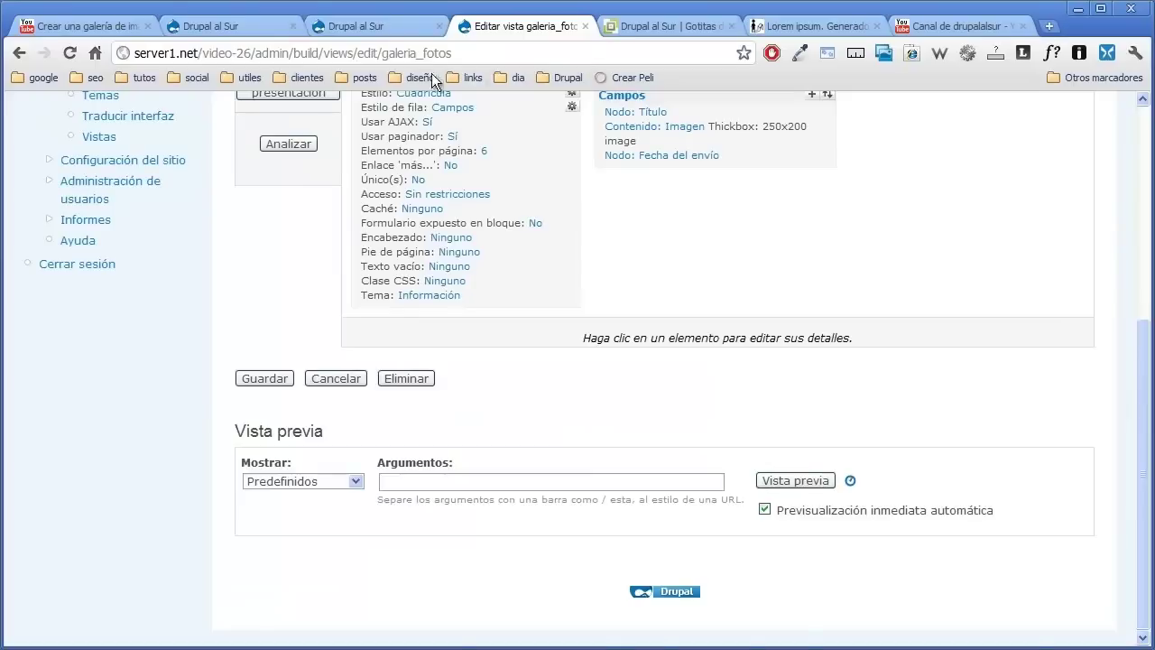
scroll(403, 249, down, 6)
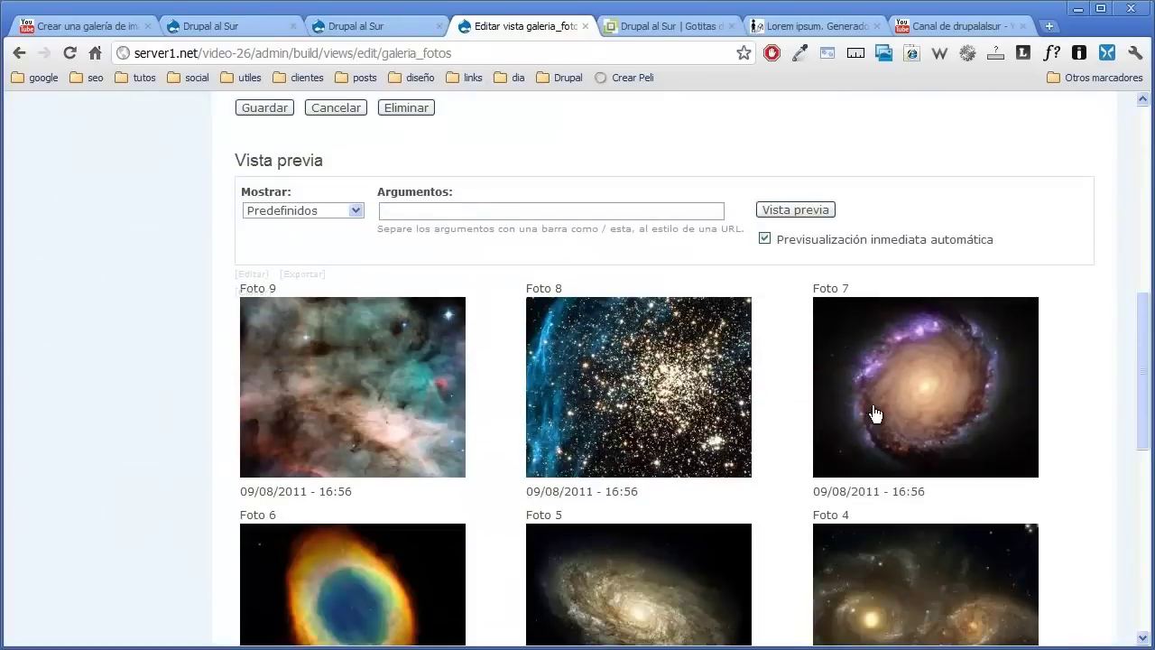
scroll(437, 430, down, 2)
scroll(387, 425, up, 6)
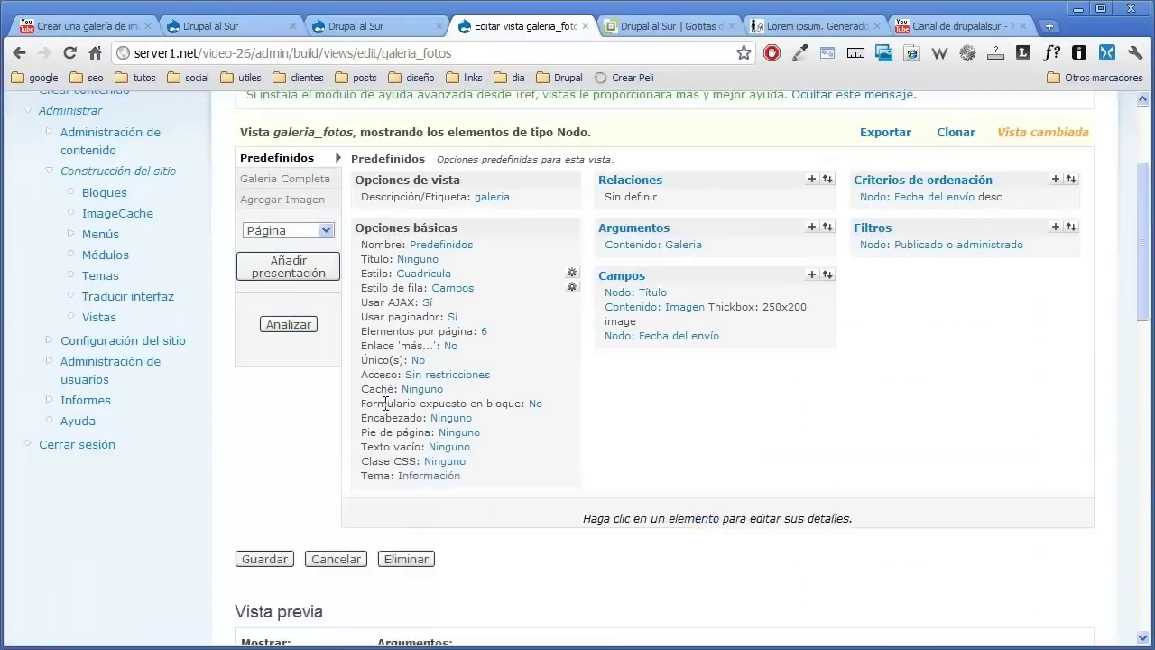
scroll(300, 480, down, 1)
click(286, 473)
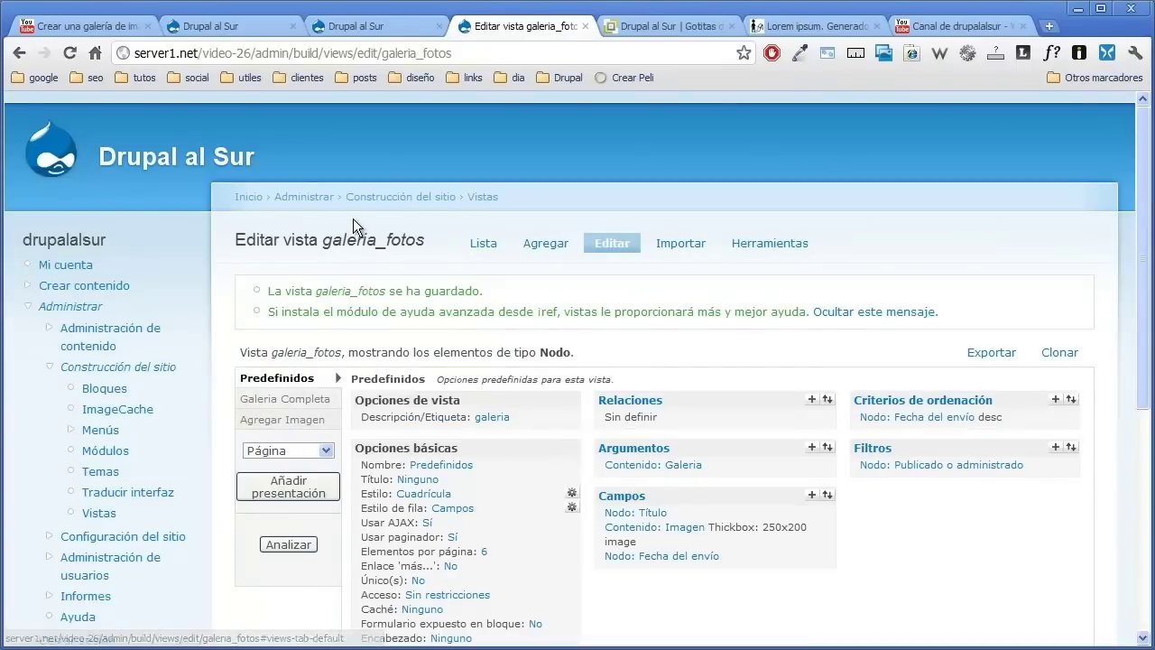
- Return to the site's front page and check the photo grid and pager on the full Galeria Uno page
click(234, 153)
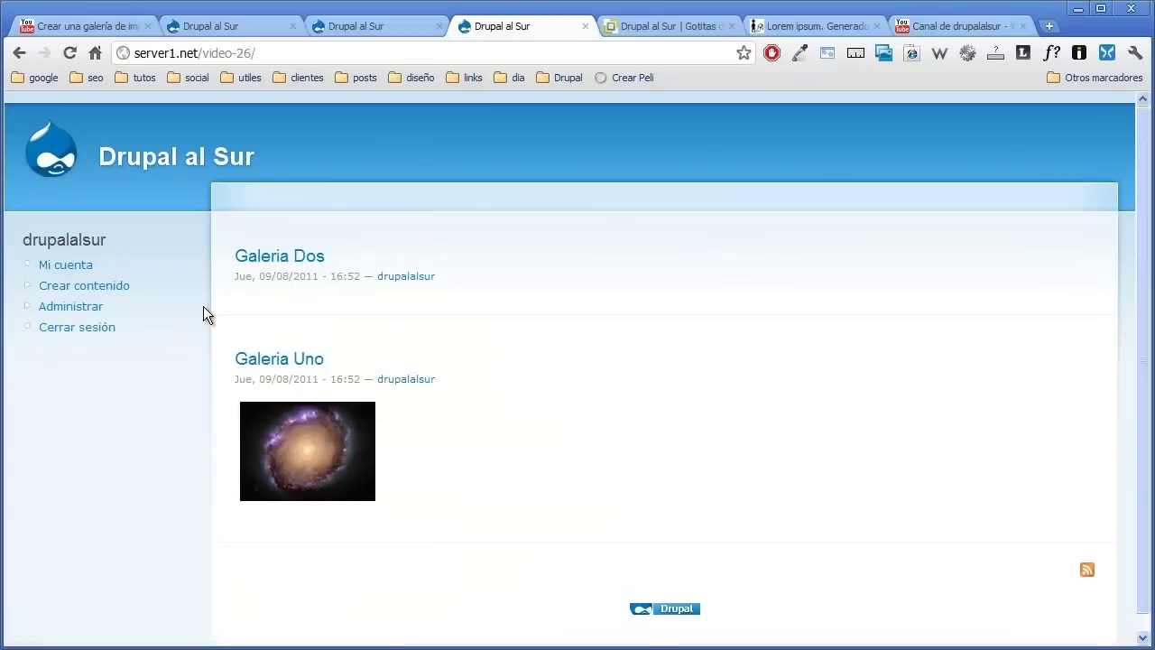
click(270, 359)
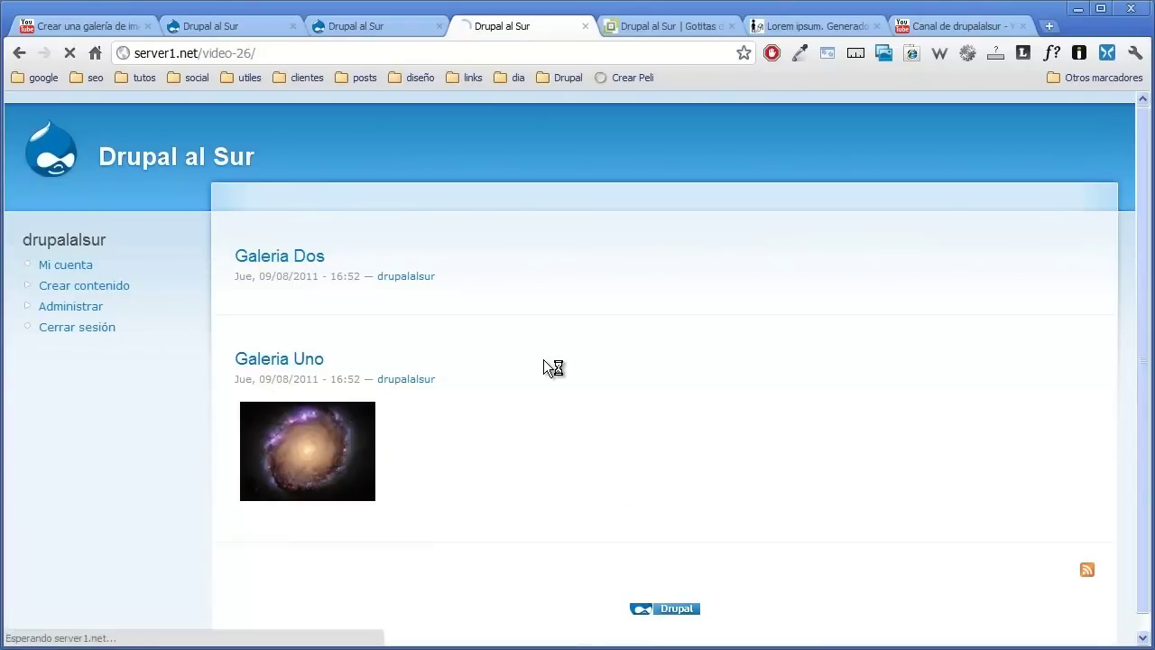
scroll(546, 363, down, 4)
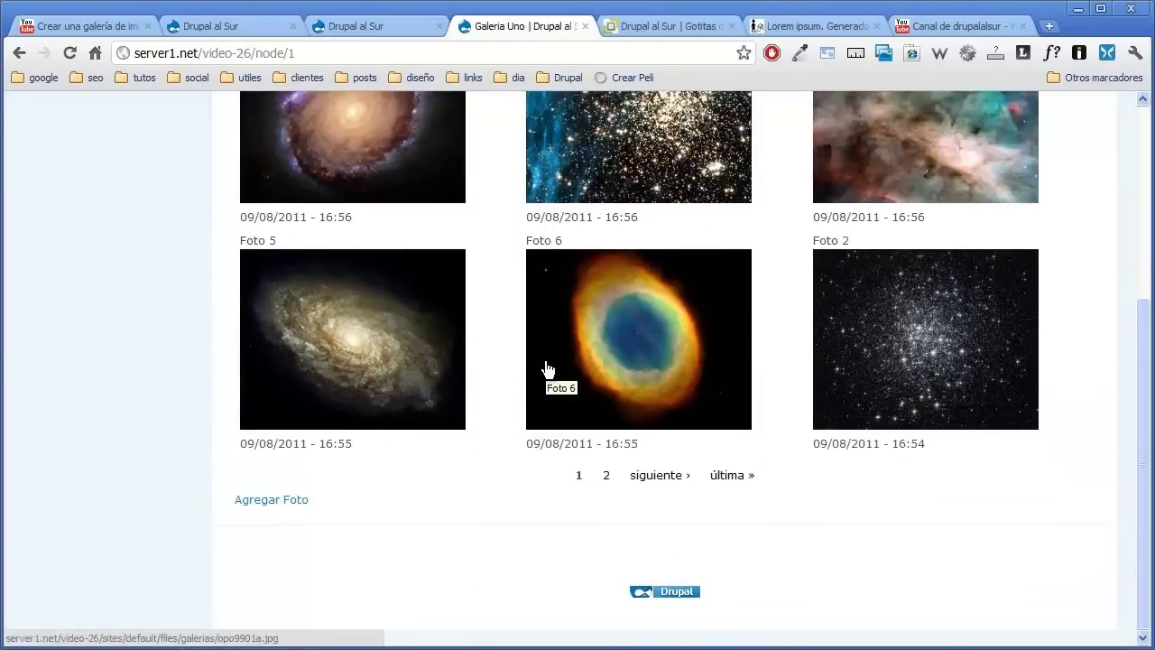